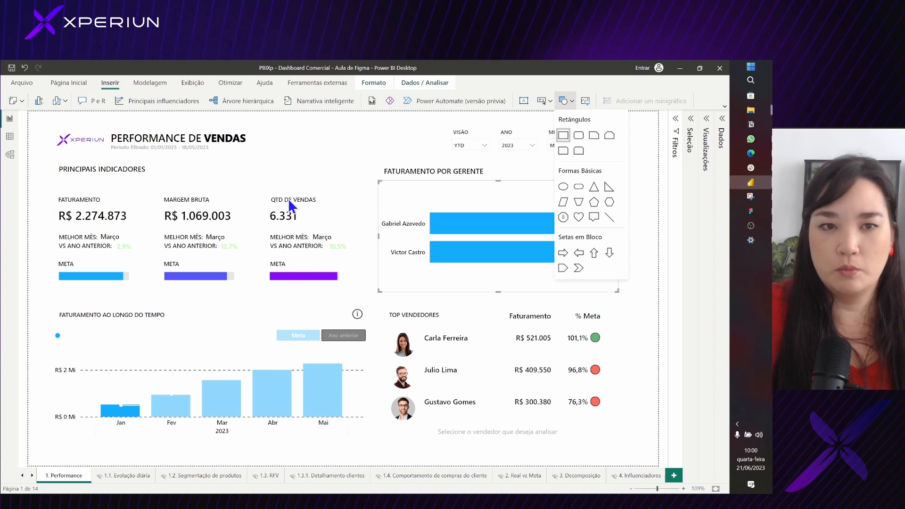
pyautogui.moveTo(202, 212); pyautogui.dragTo(111, 182)
pyautogui.moveTo(183, 267); pyautogui.dragTo(188, 160)
pyautogui.moveTo(191, 114); pyautogui.dragTo(282, 119)
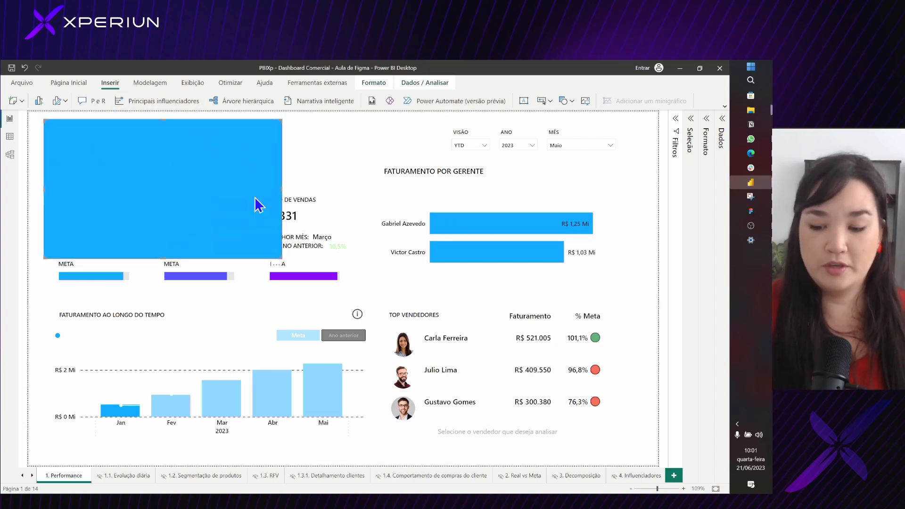
pyautogui.press('Delete')
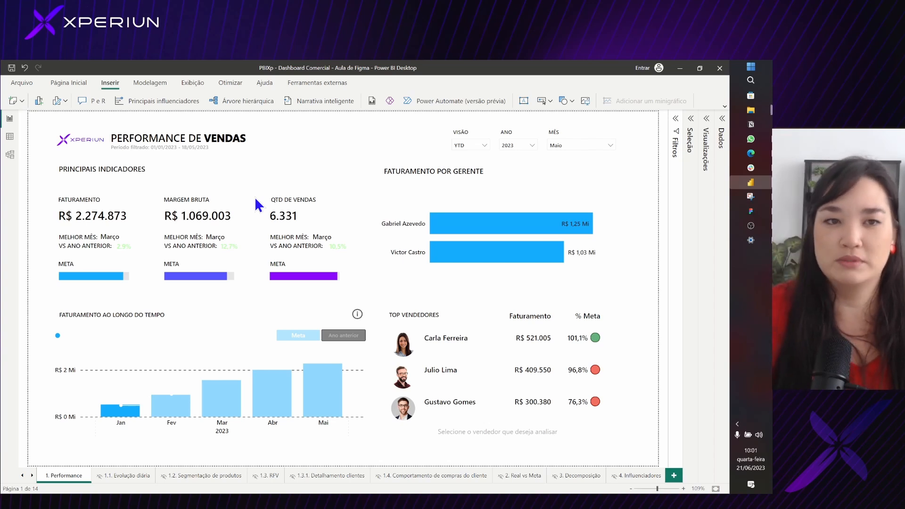
# Insert a rectangle shape and stretch it over the whole block of main sales indicators
pyautogui.click(470, 172)
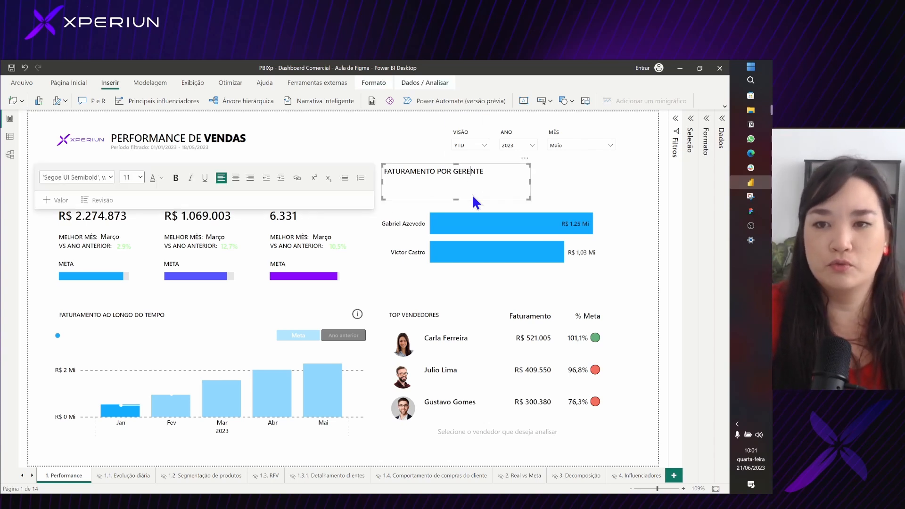
pyautogui.click(640, 134)
pyautogui.click(571, 100)
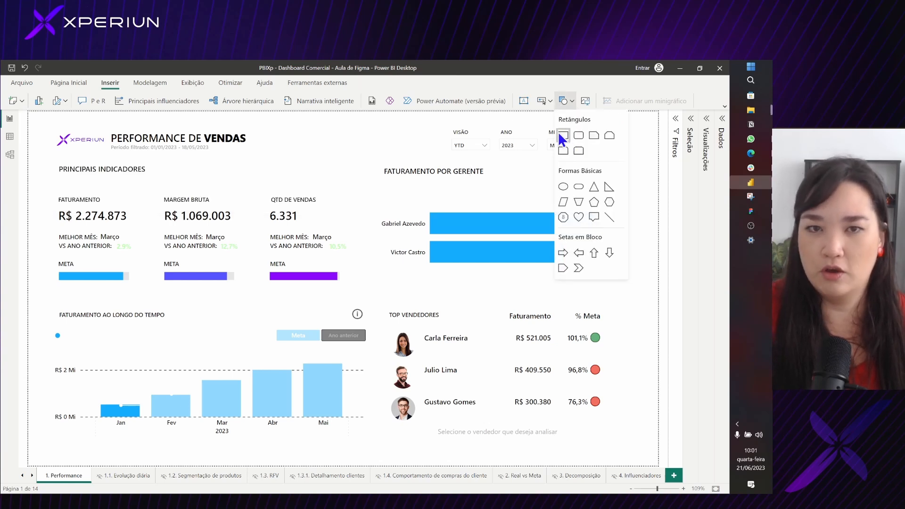
pyautogui.click(563, 136)
pyautogui.moveTo(169, 206); pyautogui.dragTo(139, 205)
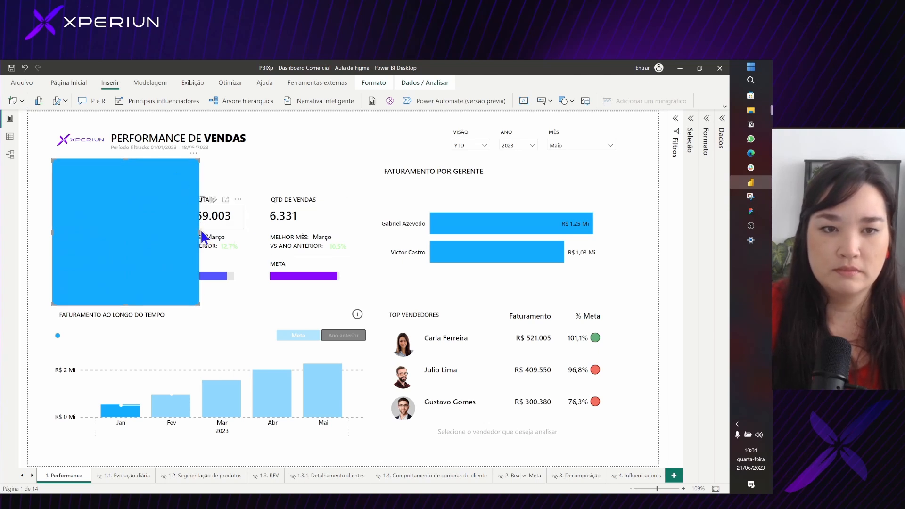
pyautogui.moveTo(200, 235); pyautogui.dragTo(354, 234)
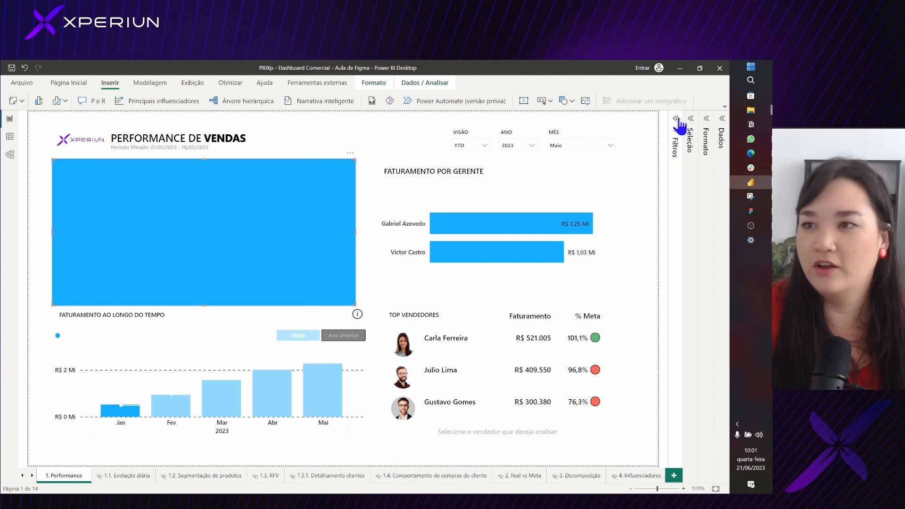
# Send the rectangle to the back so that it lies behind the main indicators
pyautogui.click(705, 136)
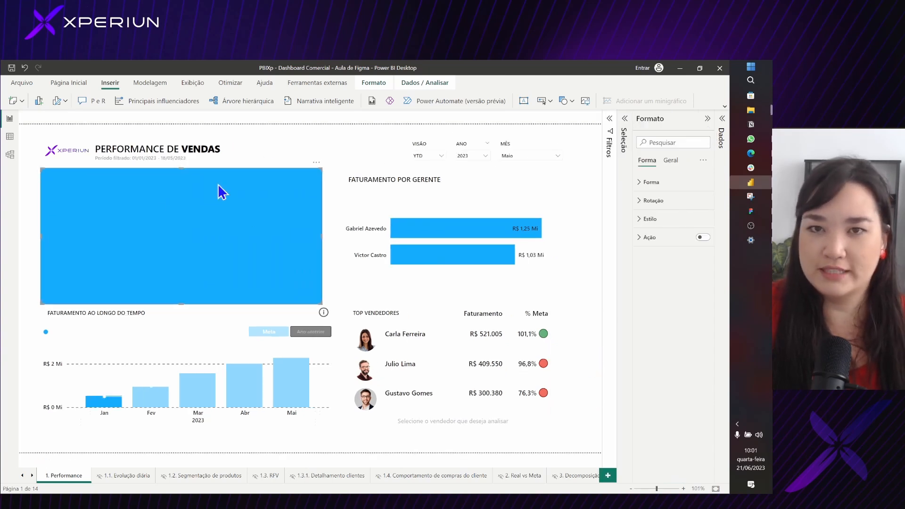
pyautogui.click(373, 83)
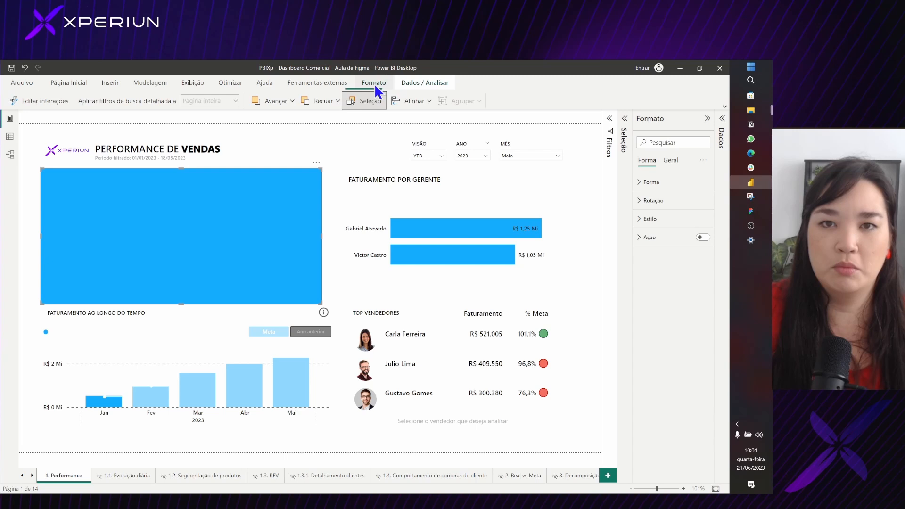
pyautogui.click(337, 102)
pyautogui.click(327, 134)
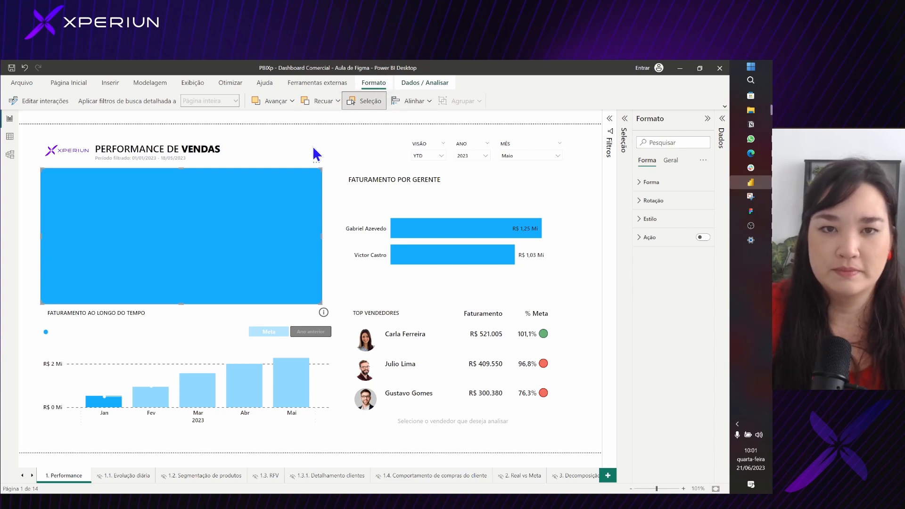
pyautogui.click(312, 146)
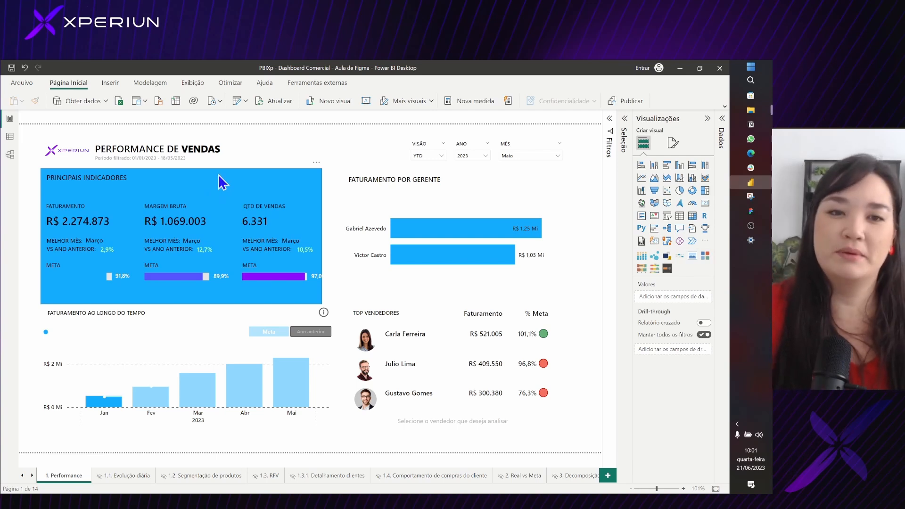
# Shift the rectangle behind the main indicators slightly and delete it from the report page
pyautogui.click(218, 174)
pyautogui.click(293, 155)
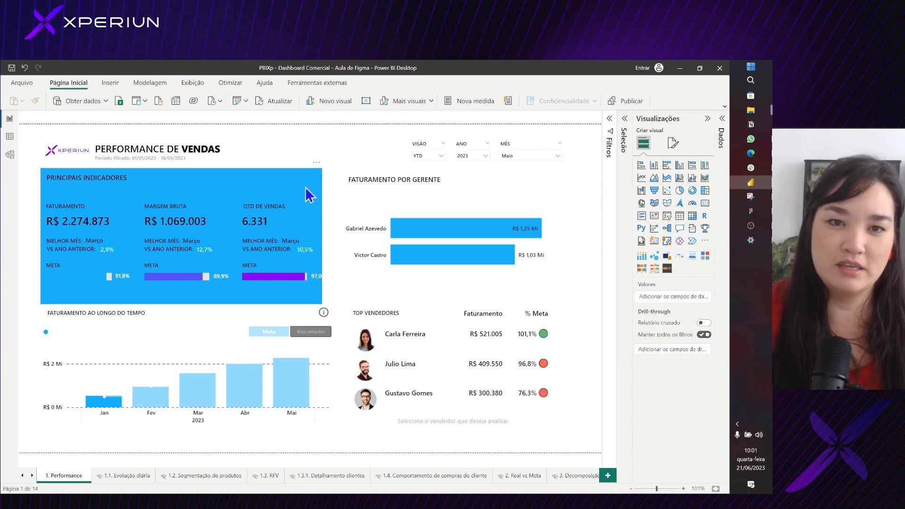
pyautogui.moveTo(302, 185); pyautogui.dragTo(282, 180)
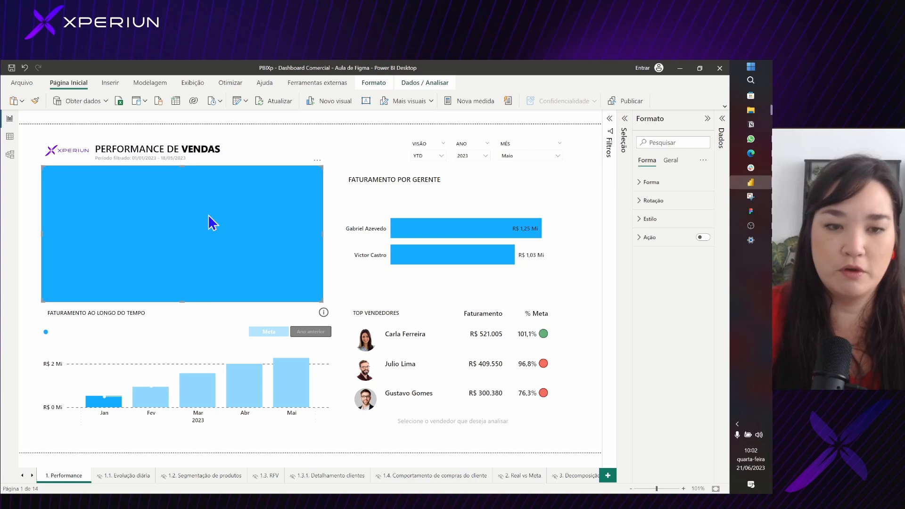
pyautogui.press('Delete')
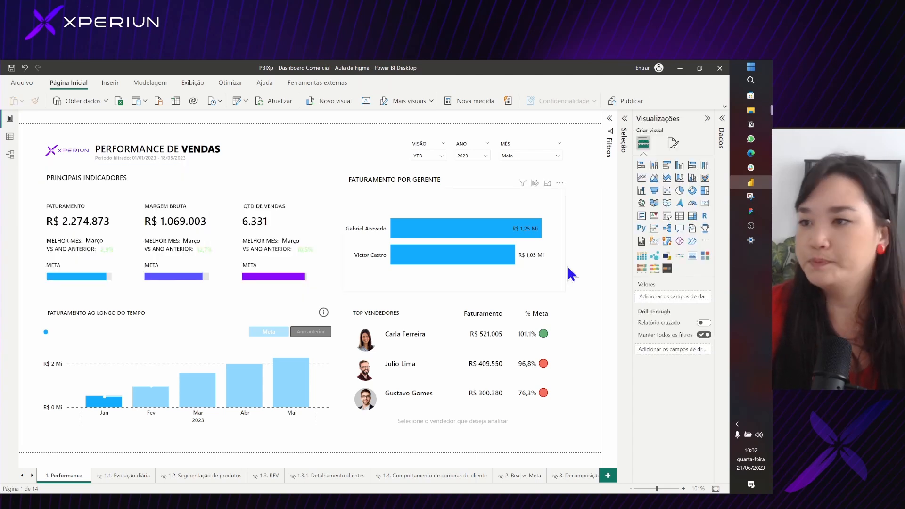
# Switch to Figma, create a new design file and name it Dashboard Comercial
pyautogui.click(751, 211)
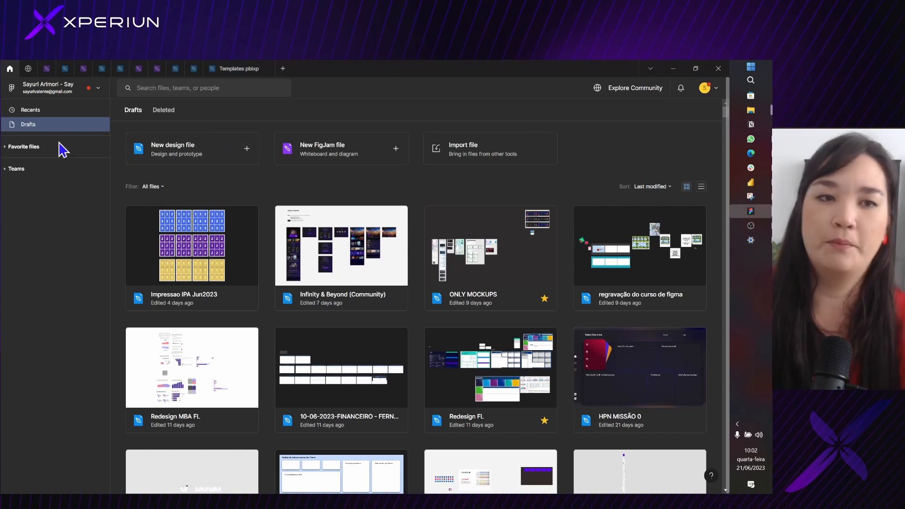
pyautogui.click(203, 147)
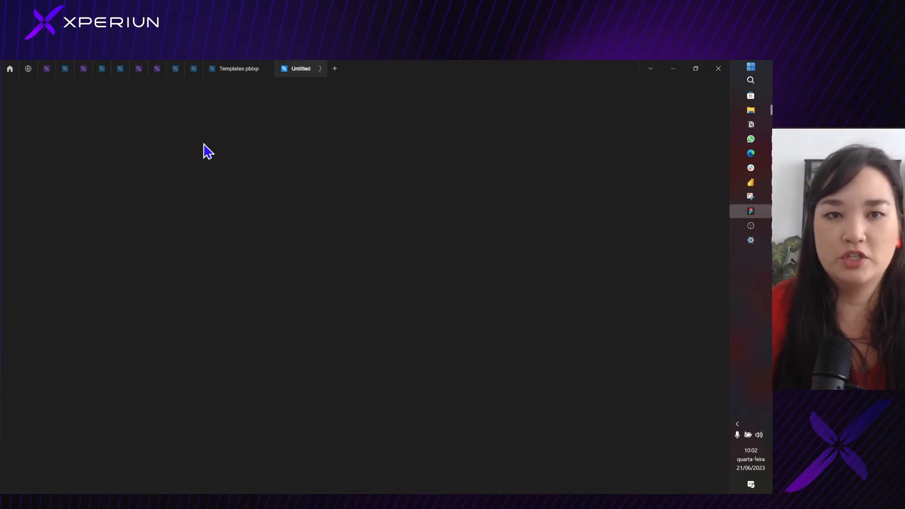
pyautogui.doubleClick(380, 93)
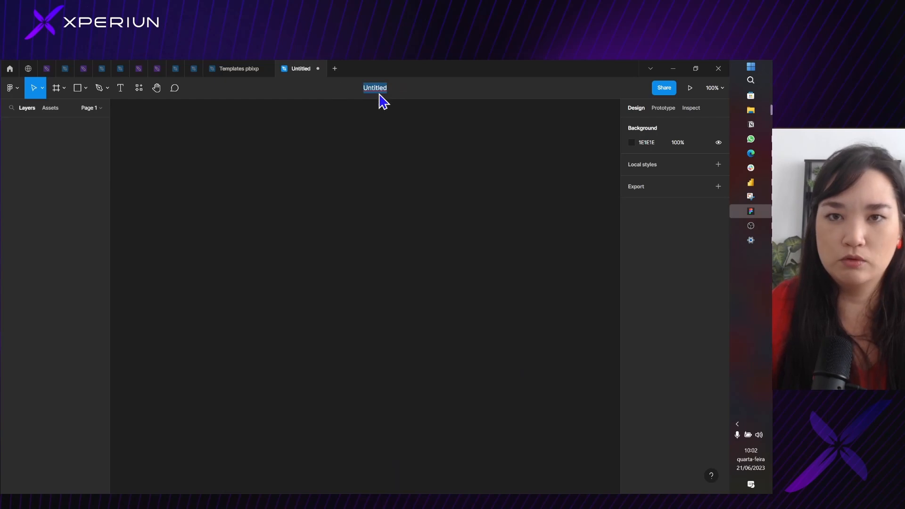
pyautogui.write('Pe')
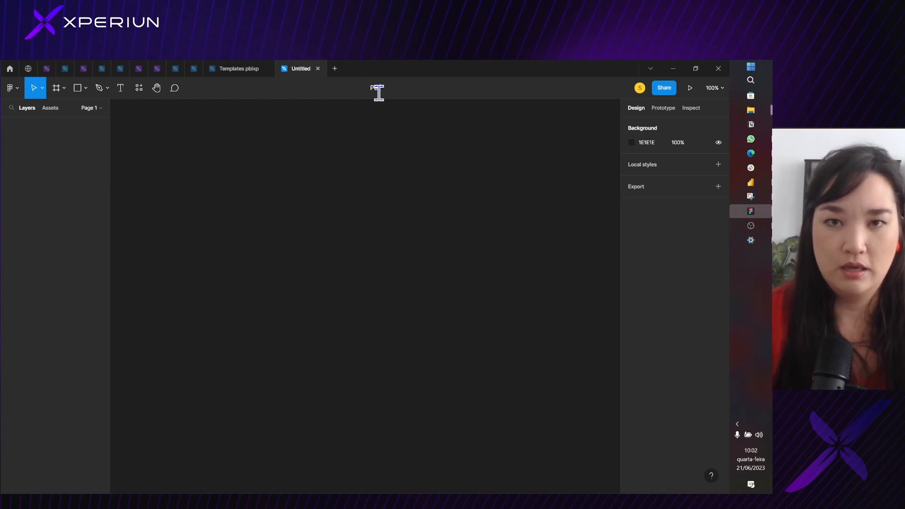
pyautogui.write('shboard ')
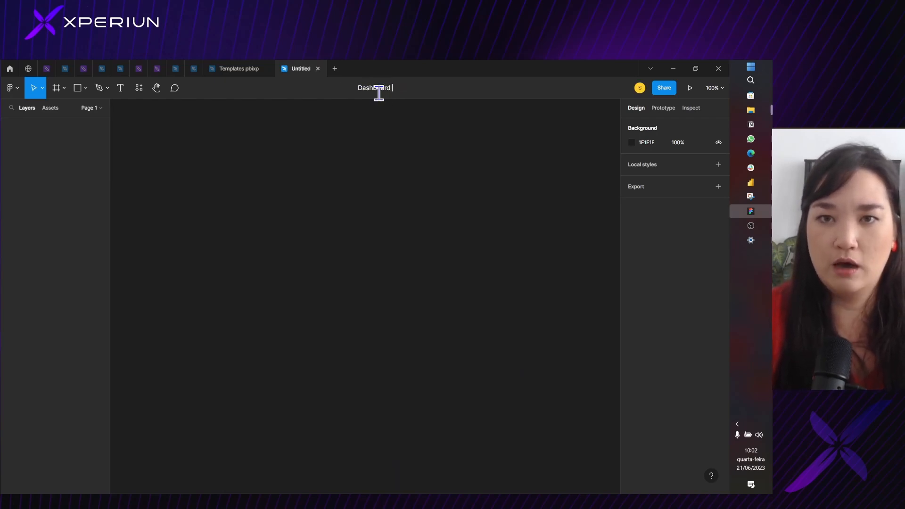
pyautogui.write('Comercial')
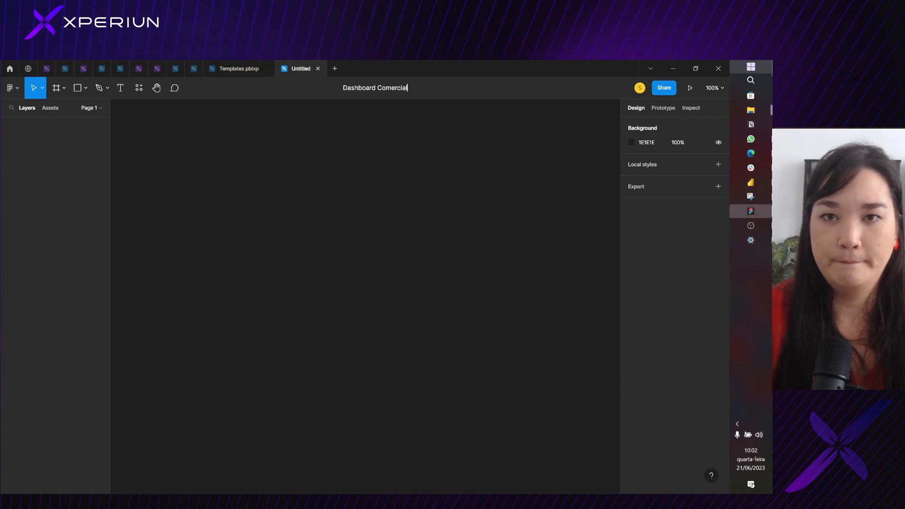
pyautogui.press('Return')
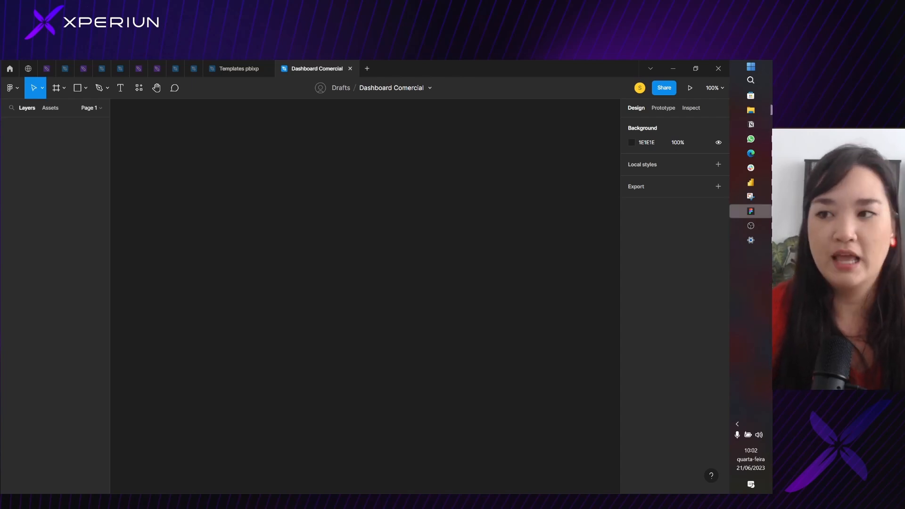
# Switch to Power BI and look up the report page's canvas type, height and width
pyautogui.click(751, 183)
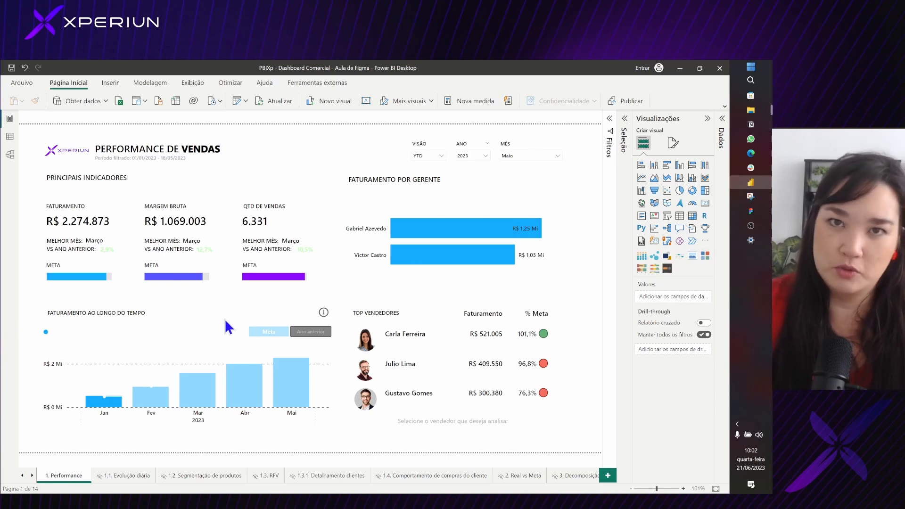
pyautogui.click(672, 147)
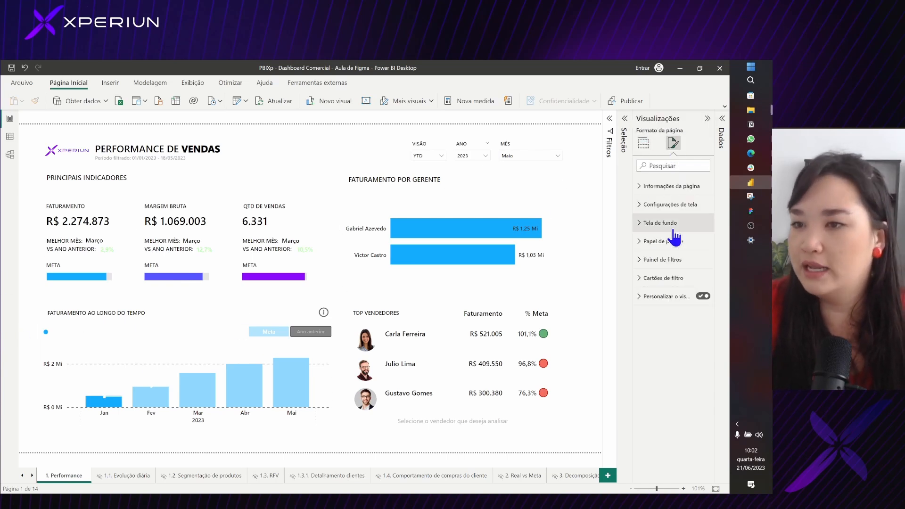
pyautogui.click(682, 208)
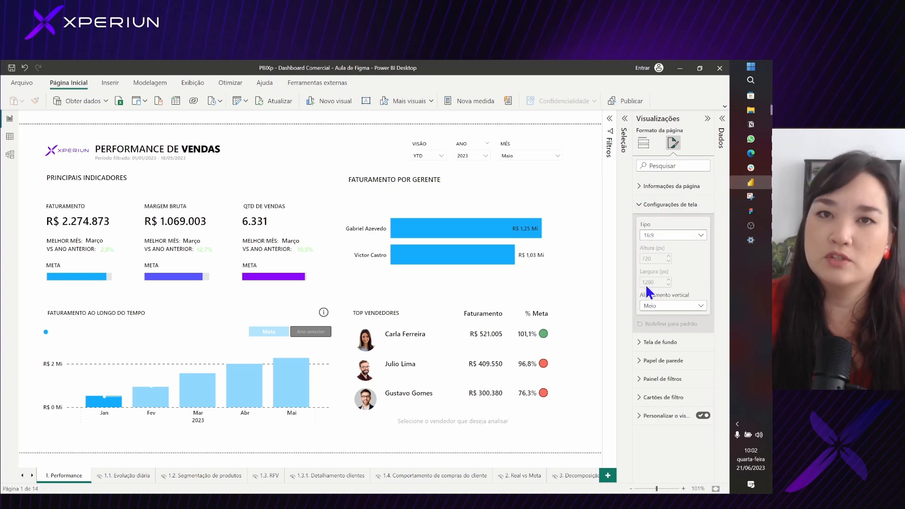
# Switch to Figma and add a frame from the TV desktop preset, 1280 × 720
pyautogui.hotkey('alt', 'Tab')
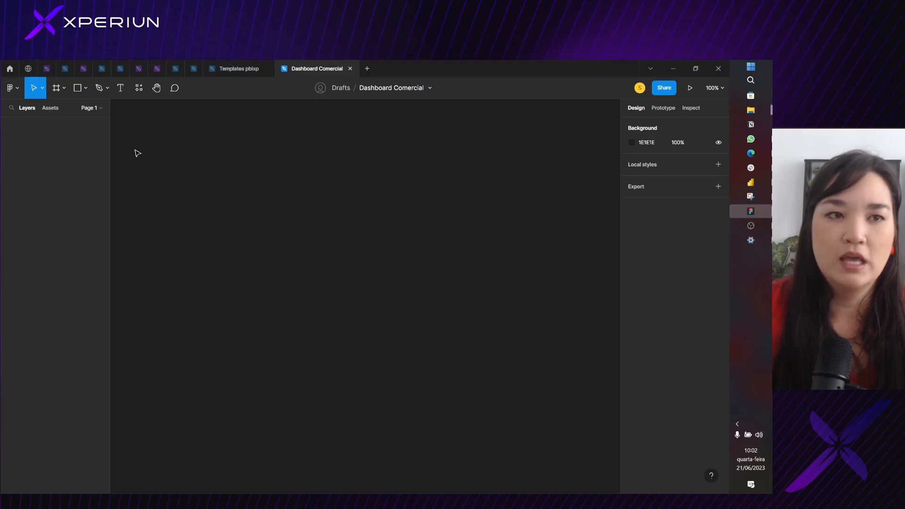
pyautogui.click(64, 89)
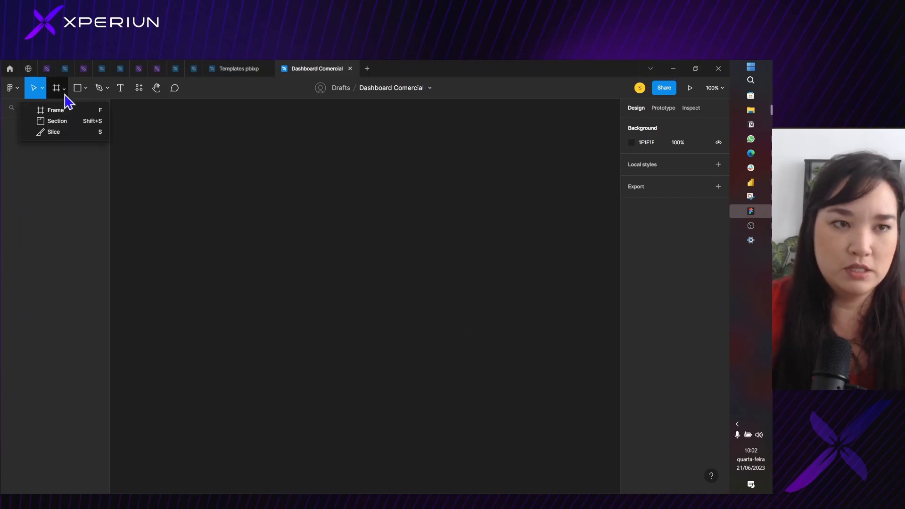
pyautogui.click(70, 111)
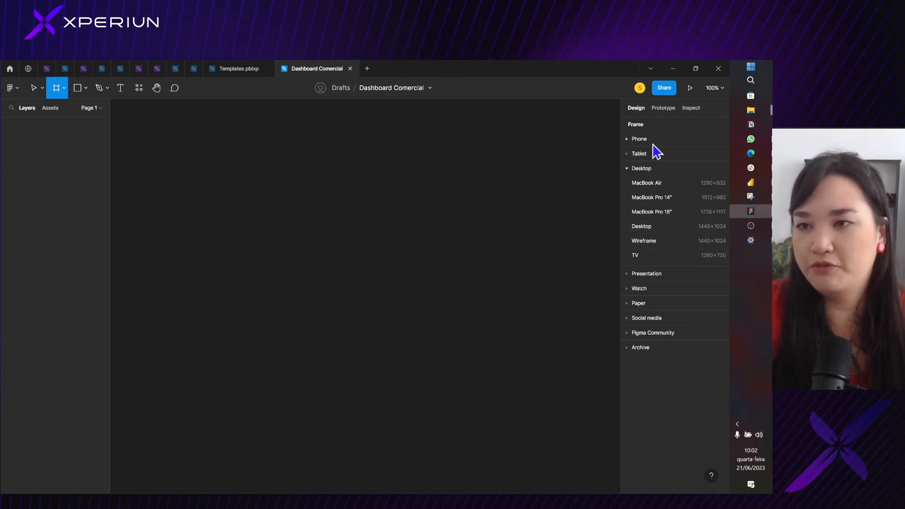
pyautogui.click(636, 256)
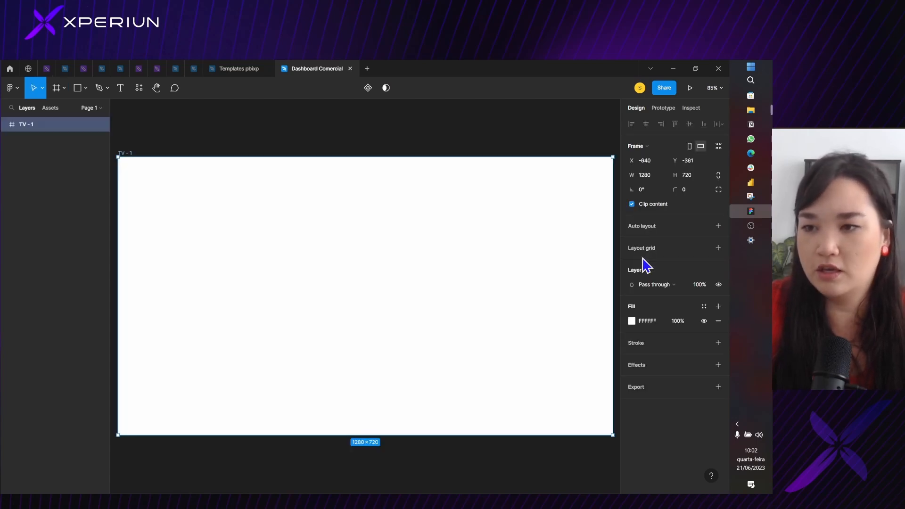
# Rename the new frame Pagina1 and deselect it
pyautogui.doubleClick(124, 153)
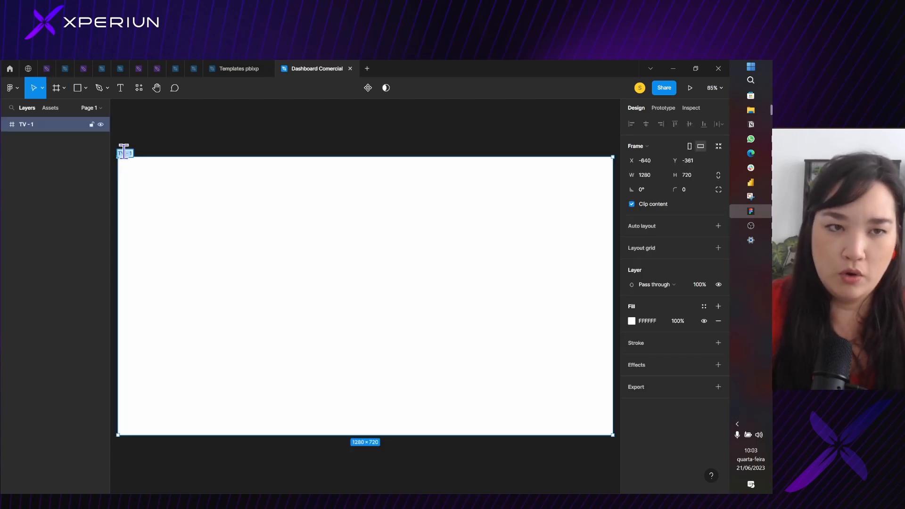
pyautogui.write('D')
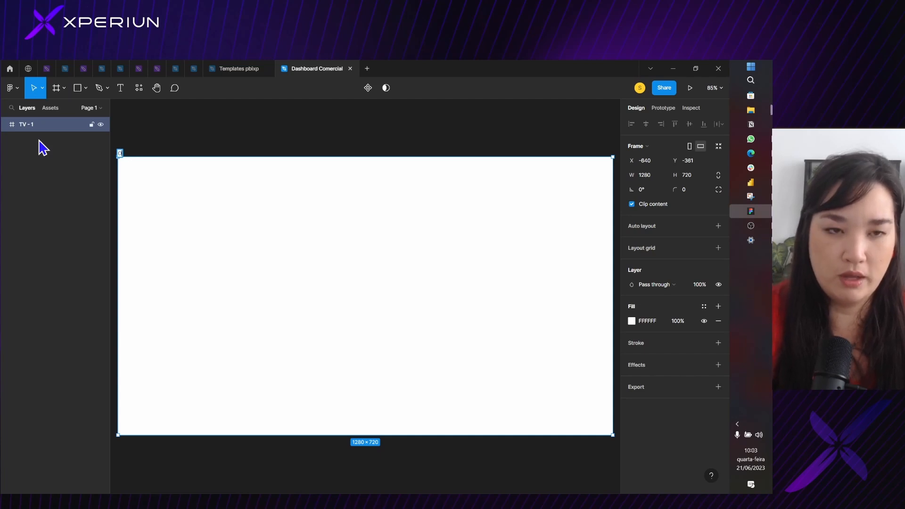
pyautogui.write('agina1')
pyautogui.press('Return')
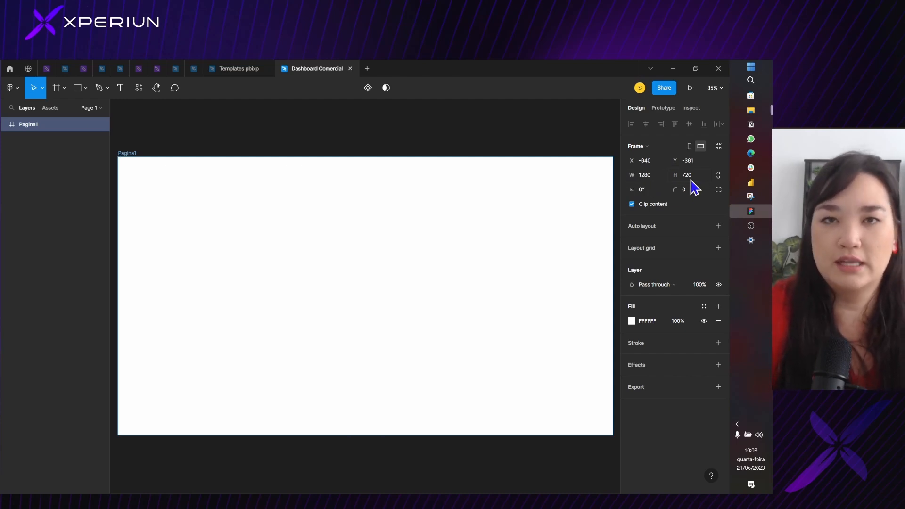
pyautogui.click(385, 142)
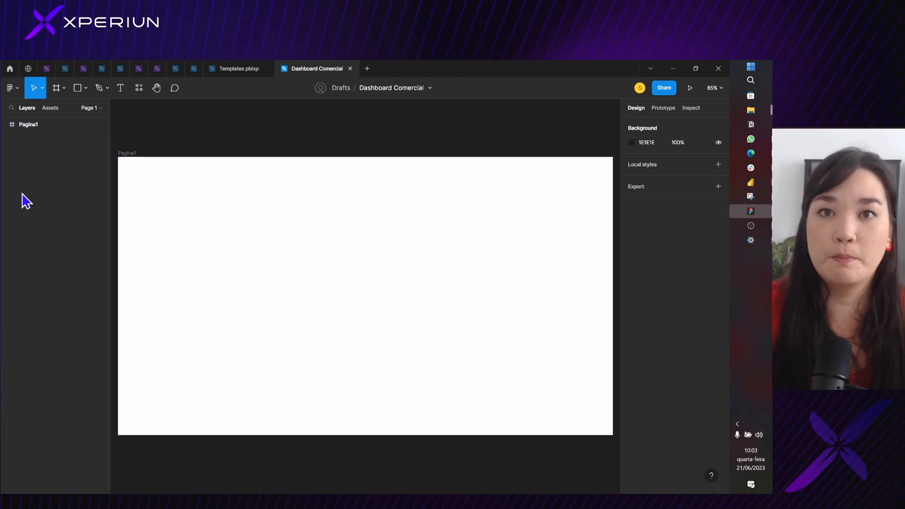
# Switch to the Edge browser and examine the Reports Dashboard Design Light theme shot on Dribbble as a layout reference
pyautogui.click(745, 156)
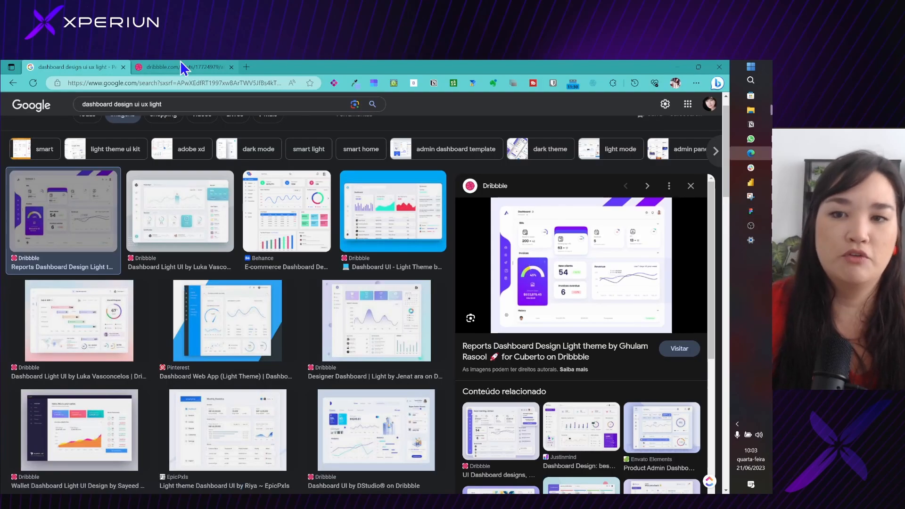
pyautogui.click(527, 240)
pyautogui.scroll(-1, 449, 273)
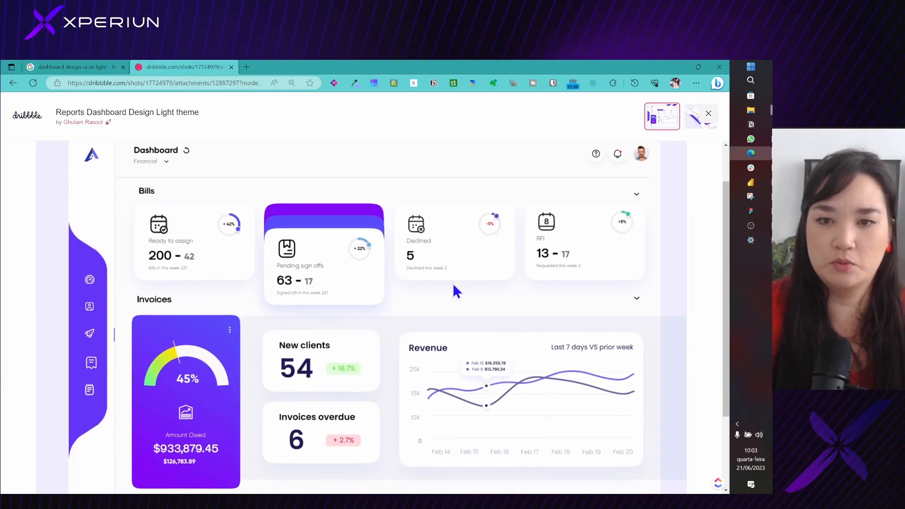
pyautogui.scroll(1, 499, 284)
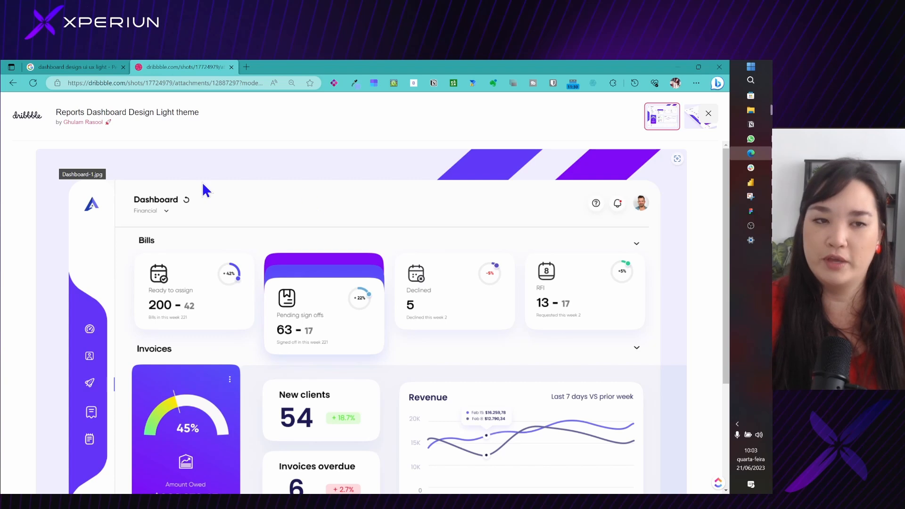
pyautogui.scroll(-2, 557, 412)
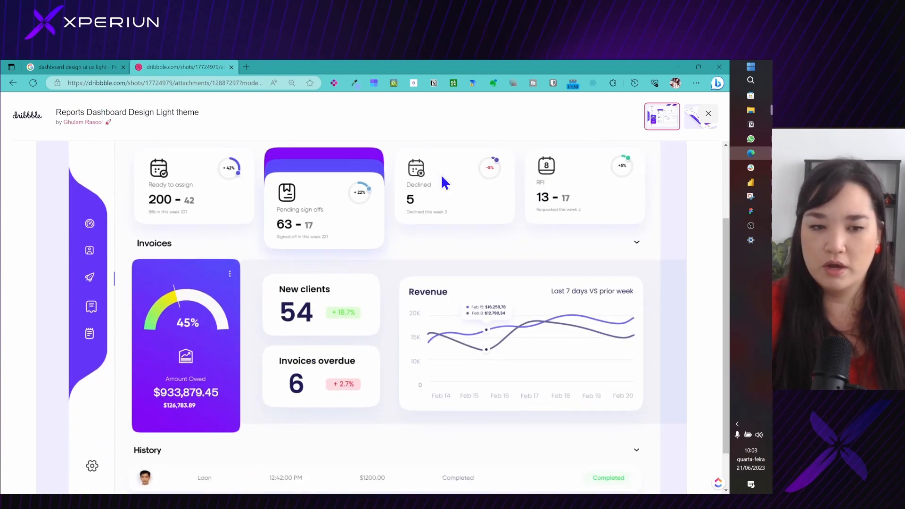
# Review the upper part of the Dribbble reference and switch back to the Dashboard Comercial file in Figma
pyautogui.scroll(3, 386, 397)
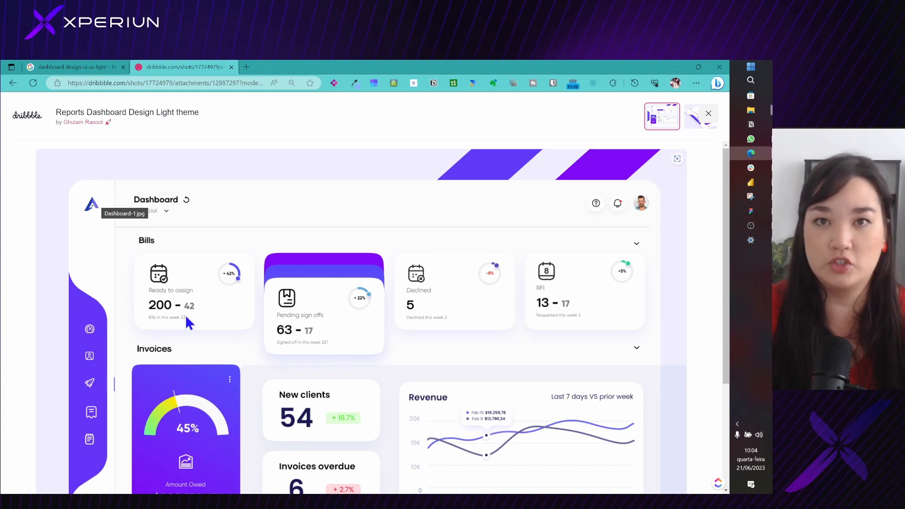
pyautogui.hotkey('ctrl', 'Tab')
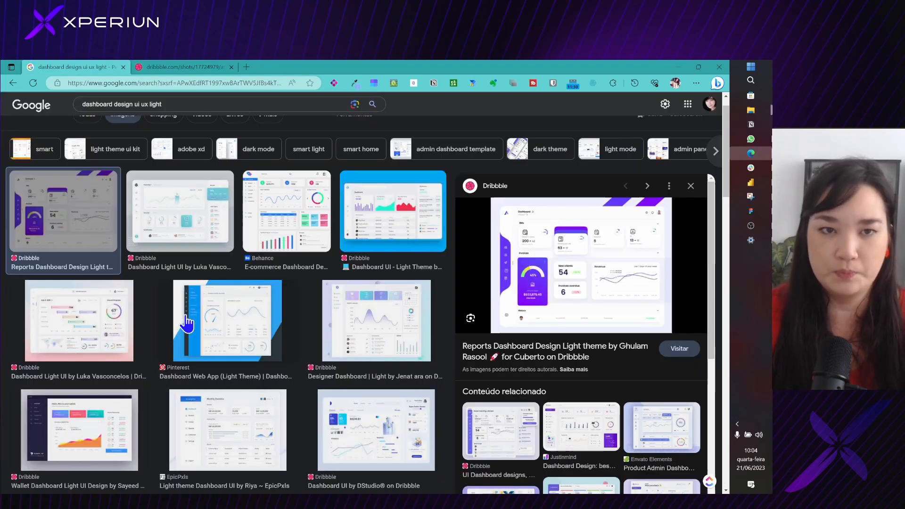
pyautogui.click(750, 211)
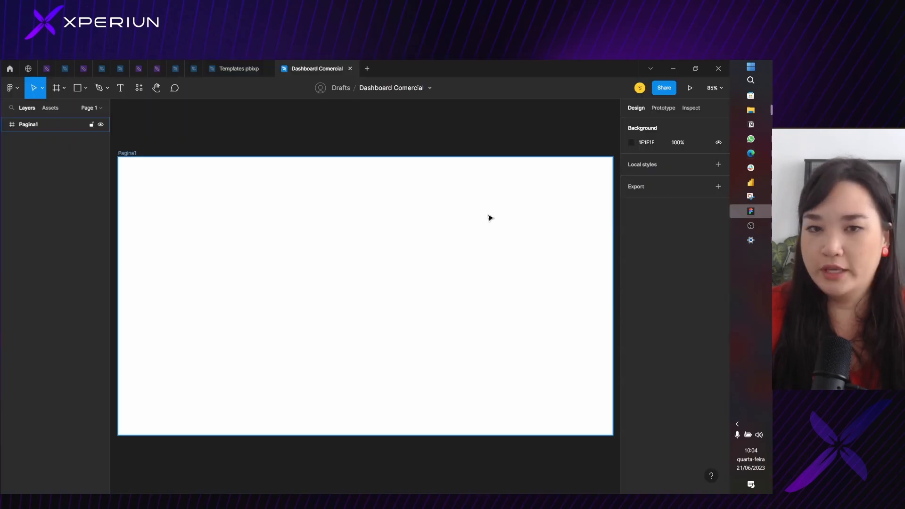
pyautogui.scroll(-1, 300, 195)
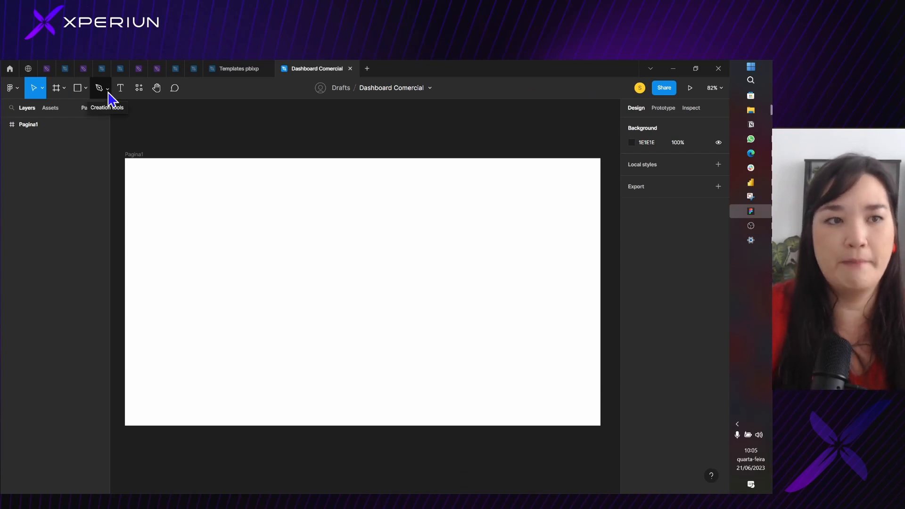
# In Pagina1, start a Pen path on the frame's top edge at X 50 and draw it straight down to about Y 186
pyautogui.click(33, 124)
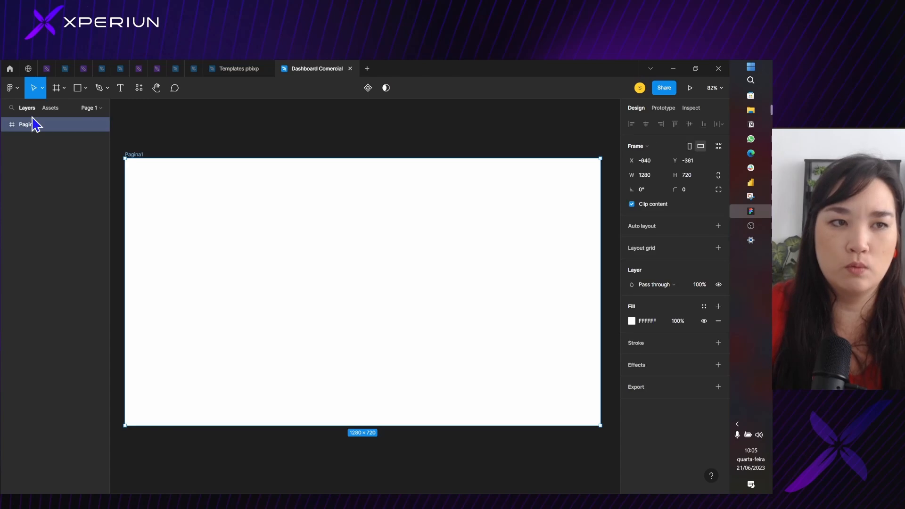
pyautogui.click(107, 90)
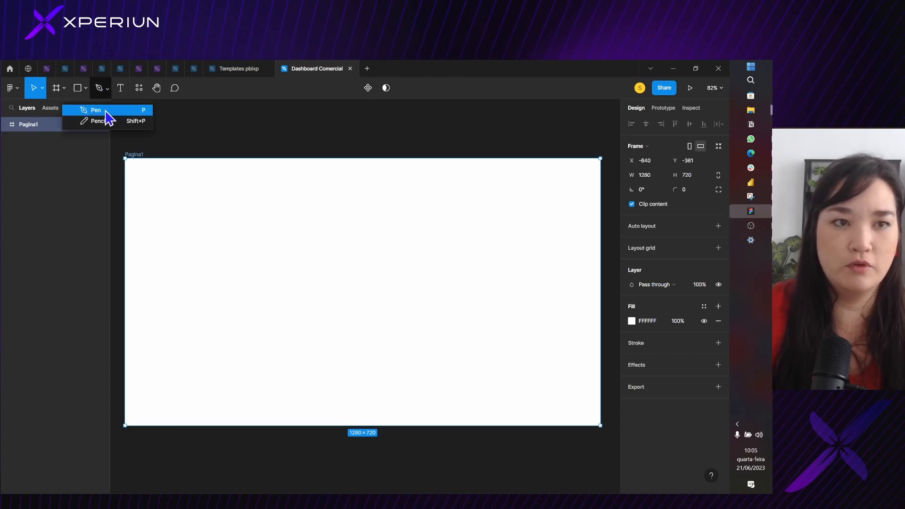
pyautogui.click(103, 112)
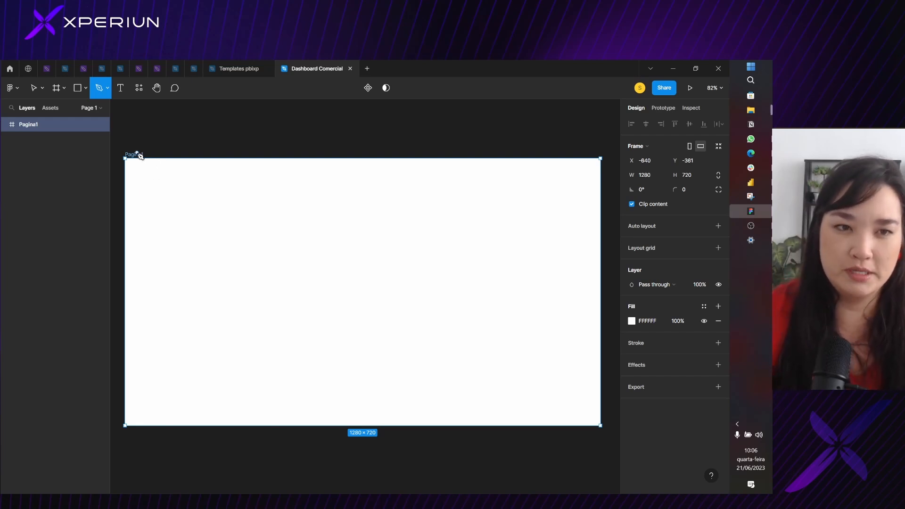
pyautogui.scroll(3, 140, 160)
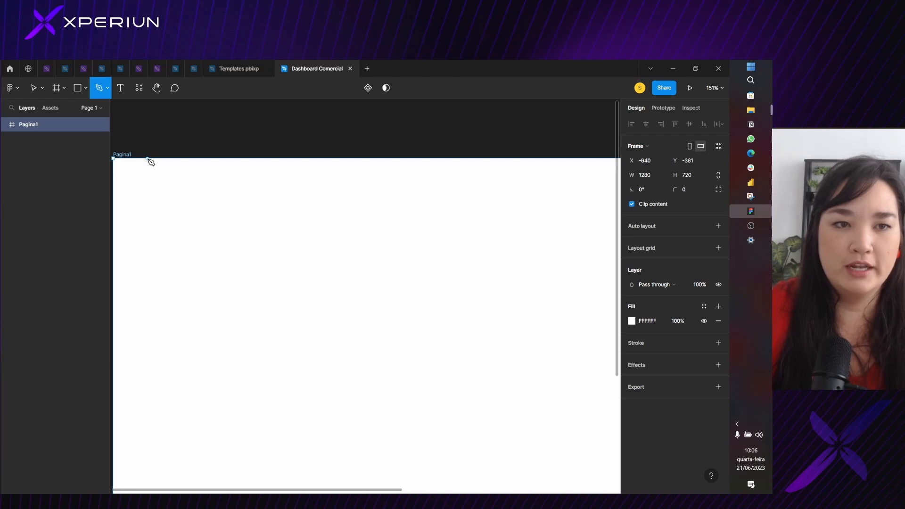
pyautogui.click(147, 159)
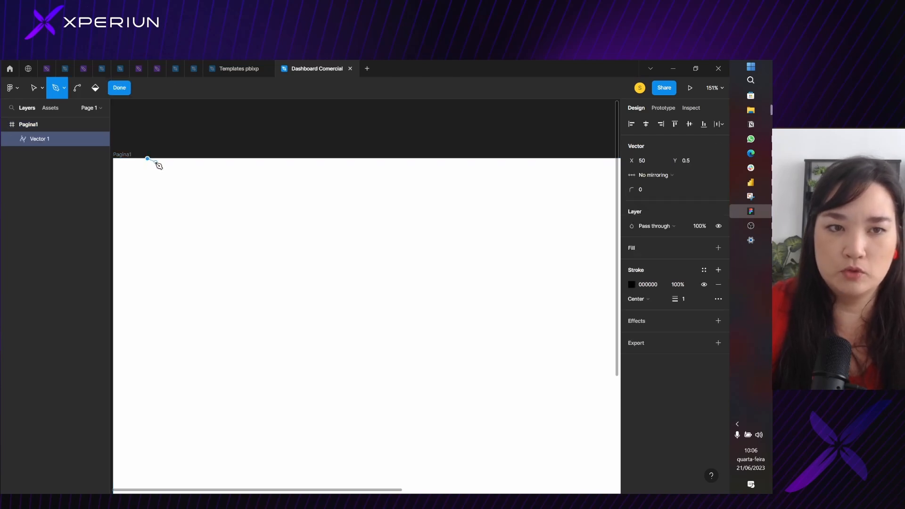
pyautogui.scroll(3, 146, 161)
pyautogui.scroll(-3, 146, 160)
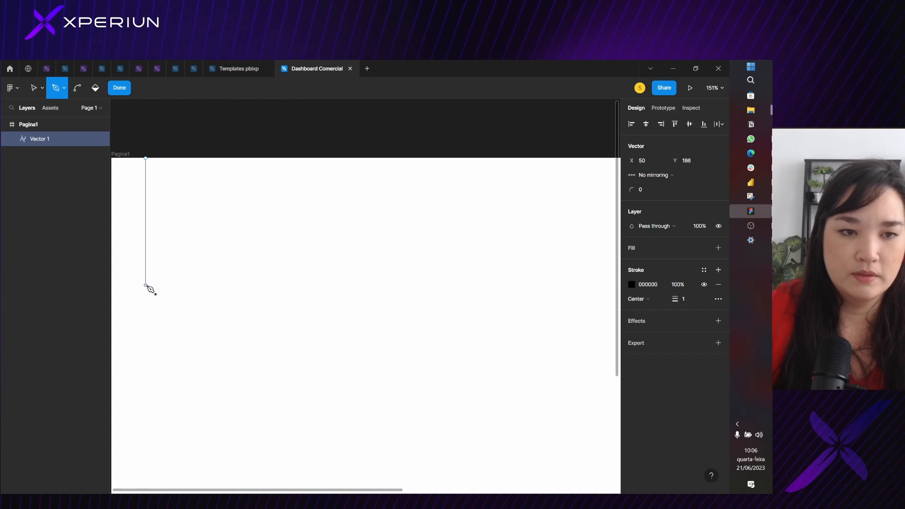
pyautogui.click(146, 285)
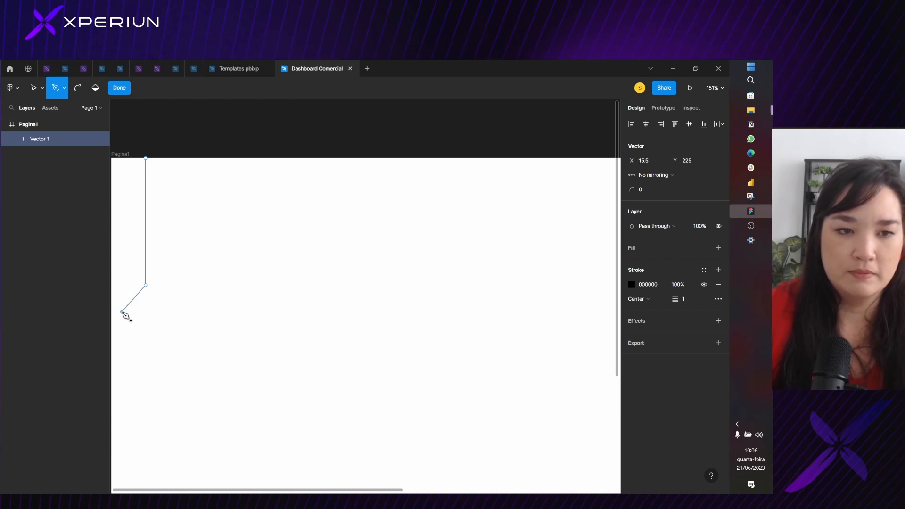
# Continue the path with a sidebar notch through about X 15.5, Y 225 and X 15.5, Y 437, returning to X 50, Y 465.5
pyautogui.click(122, 312)
pyautogui.scroll(-4, 124, 315)
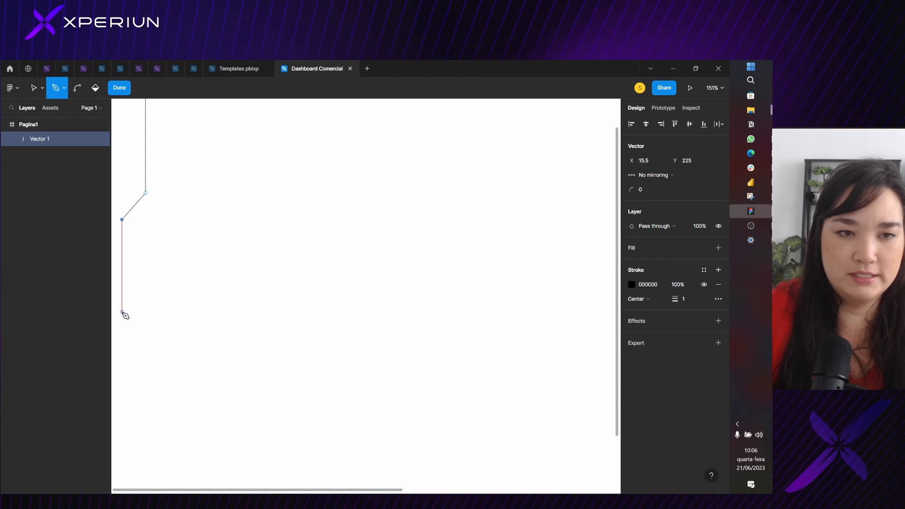
pyautogui.scroll(-2, 124, 315)
pyautogui.click(122, 312)
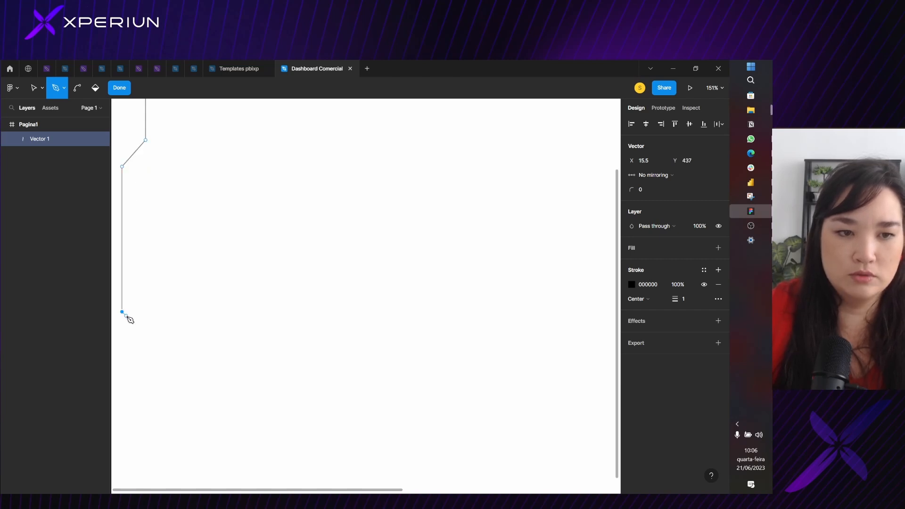
pyautogui.click(147, 331)
# Extend the path straight down from the notch to the frame's bottom edge at X 50, Y 720
pyautogui.scroll(3, 150, 226)
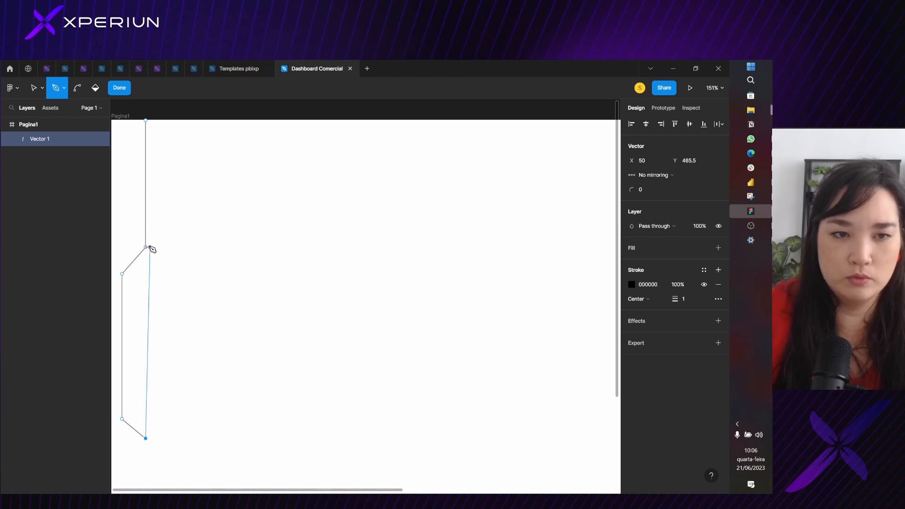
pyautogui.scroll(-5, 147, 366)
pyautogui.click(146, 428)
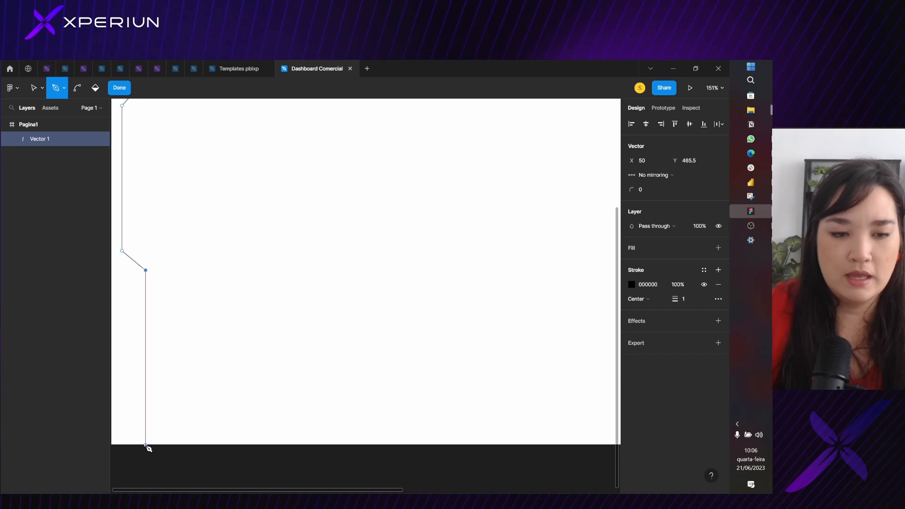
pyautogui.click(145, 444)
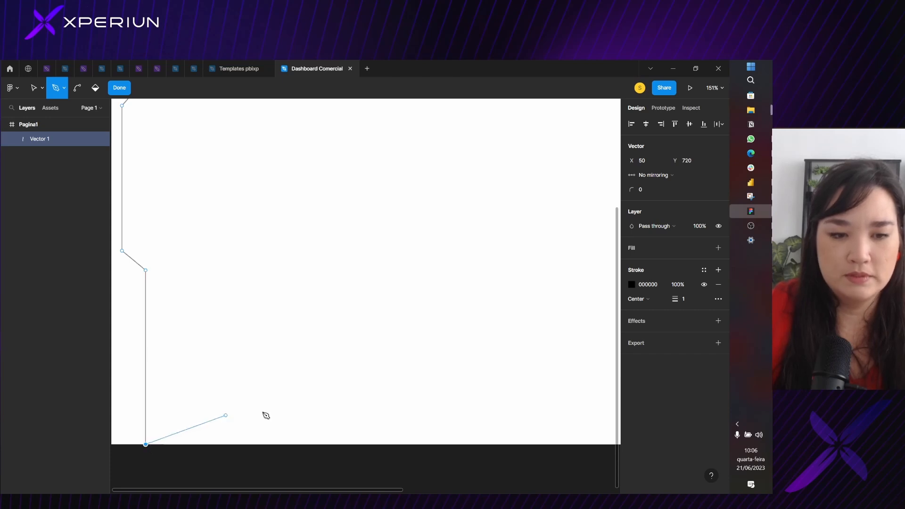
# Try to extend the path along the frame's bottom and right edges with points at about X 1282, Y 720 and X 1282, Y 2
pyautogui.scroll(-3, 566, 386)
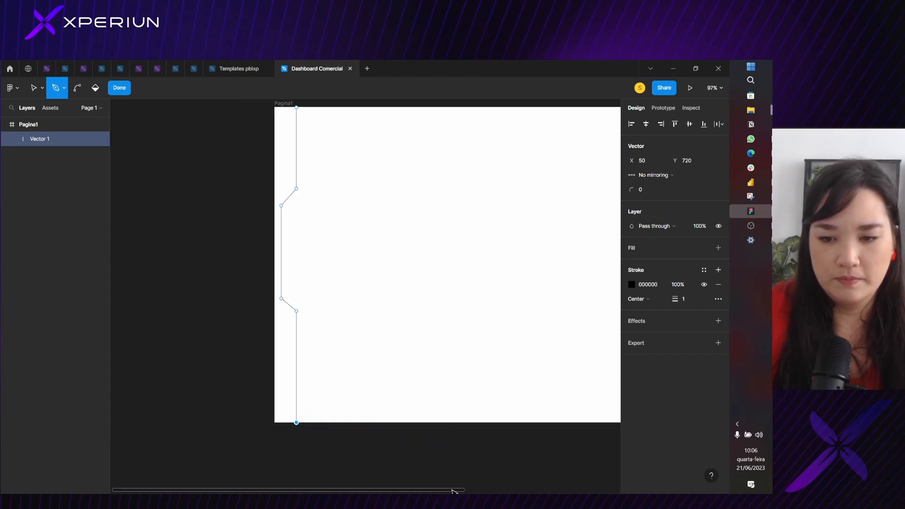
pyautogui.moveTo(455, 490); pyautogui.dragTo(642, 487)
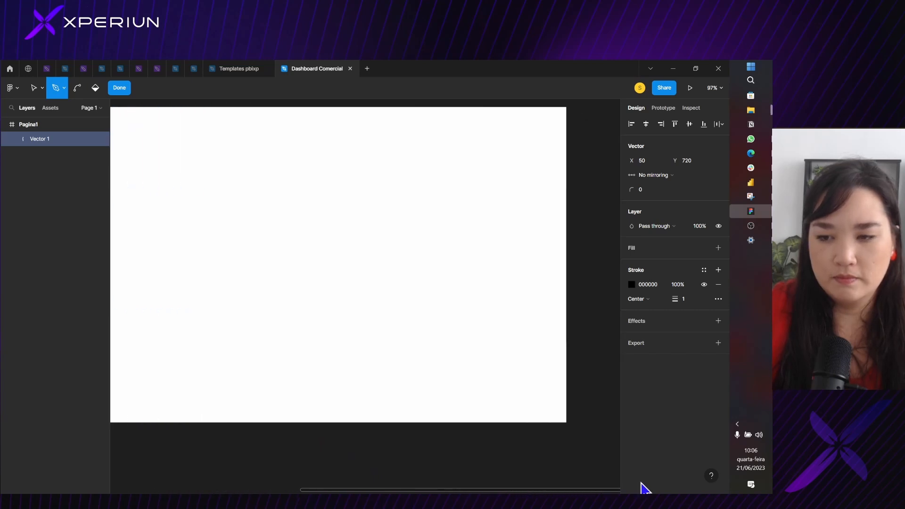
pyautogui.click(567, 422)
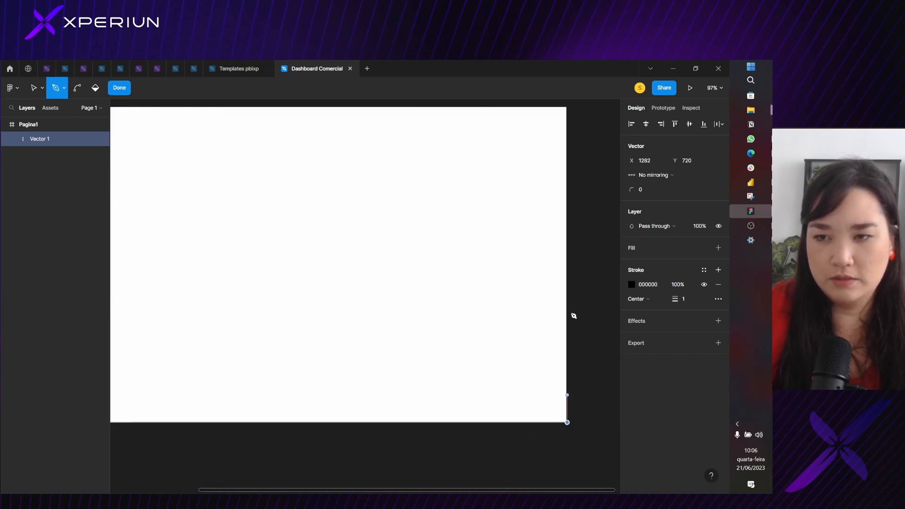
pyautogui.click(567, 107)
pyautogui.press('ctrl')
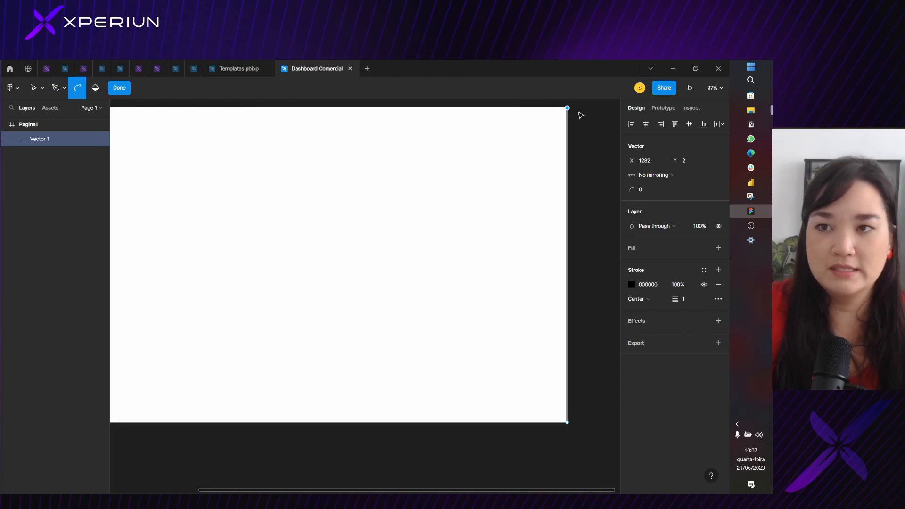
# Undo the path points placed just outside the frame's right edge
pyautogui.scroll(5, 561, 116)
pyautogui.scroll(4, 555, 109)
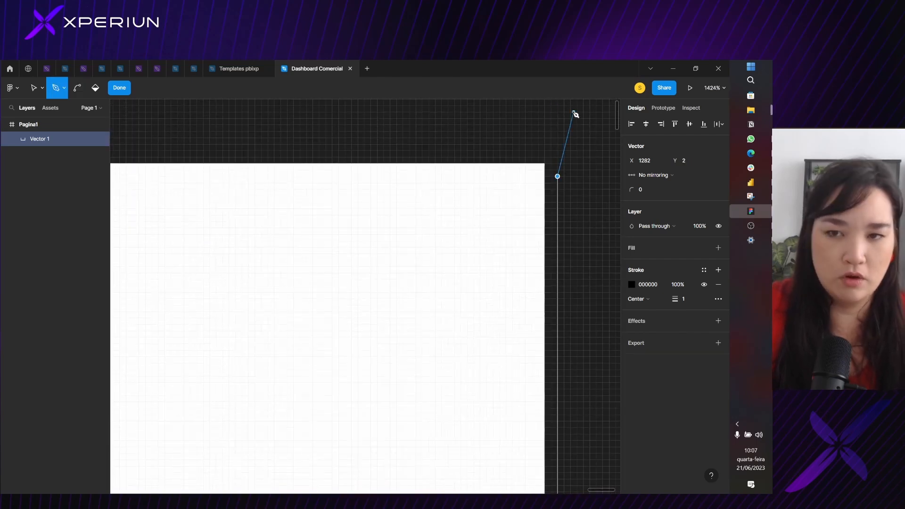
pyautogui.hotkey('ctrl', 'z')
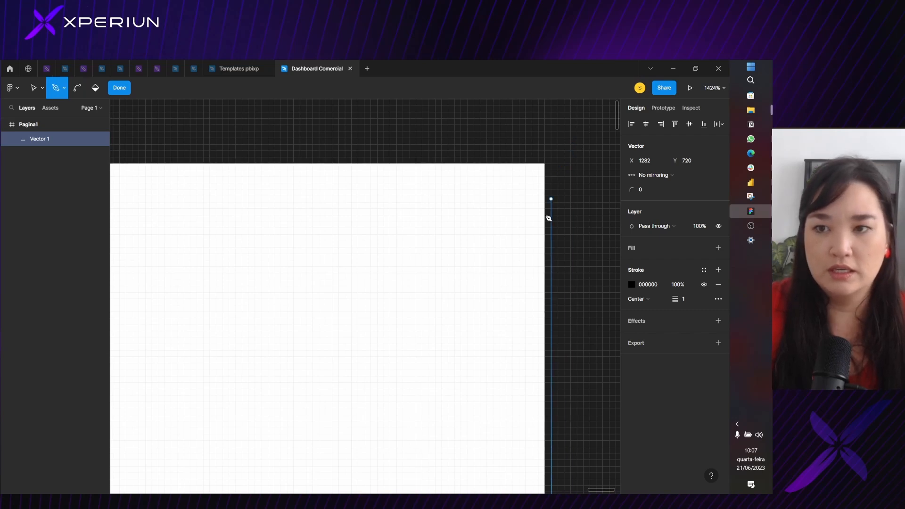
pyautogui.scroll(-4, 535, 266)
pyautogui.scroll(-12, 535, 283)
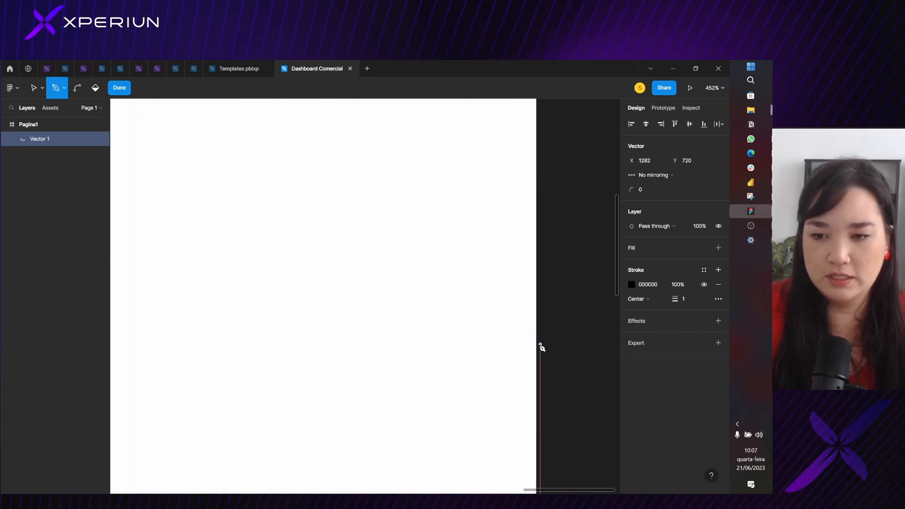
pyautogui.scroll(-8, 538, 396)
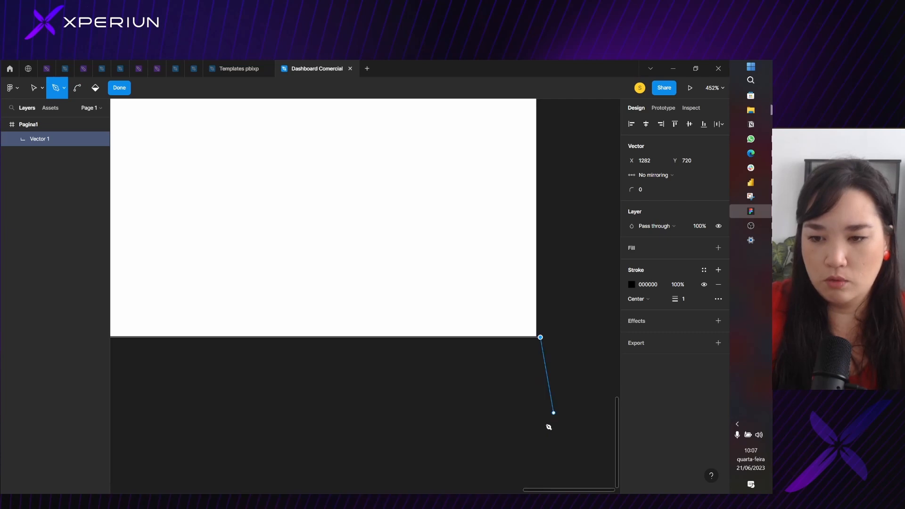
# Extend the path to the frame's bottom-right corner at about X 1280, Y 719.5, and up to the top-right corner at X 1280, Y 0
pyautogui.scroll(3, 559, 198)
pyautogui.scroll(6, 558, 199)
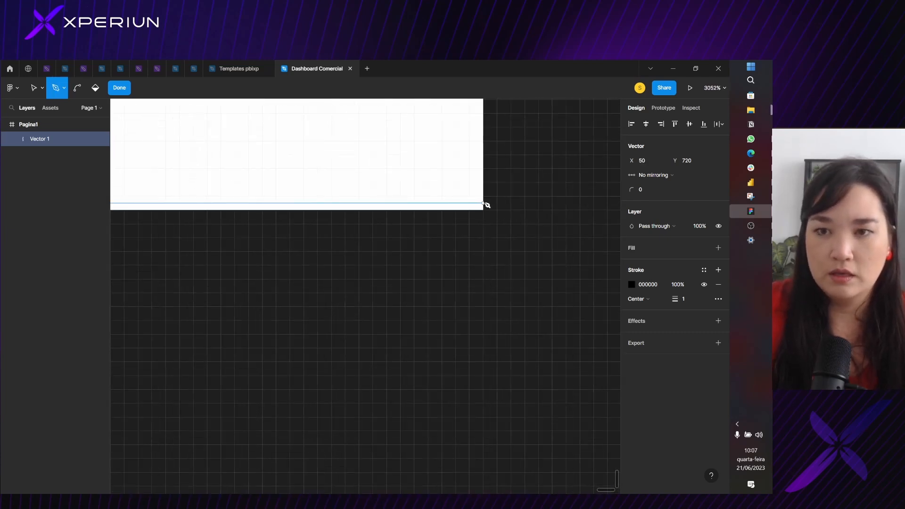
pyautogui.click(486, 204)
pyautogui.scroll(10, 485, 203)
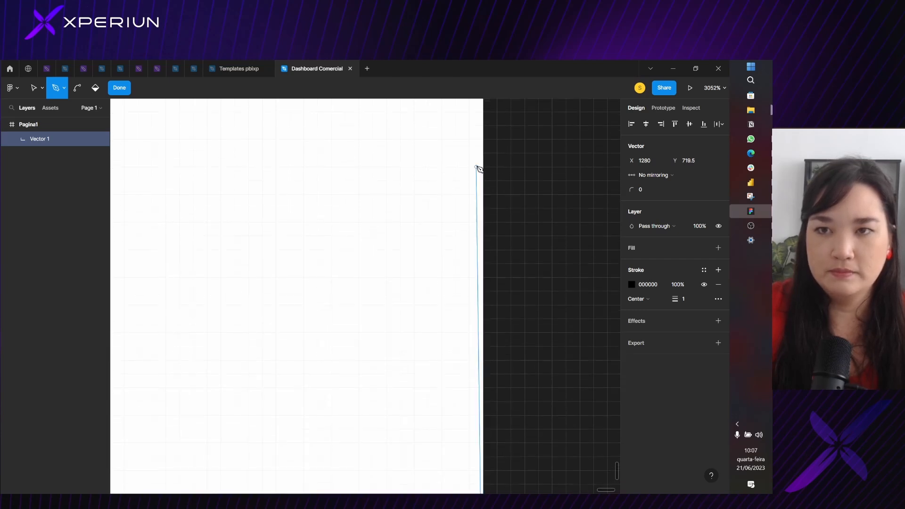
pyautogui.scroll(5, 478, 165)
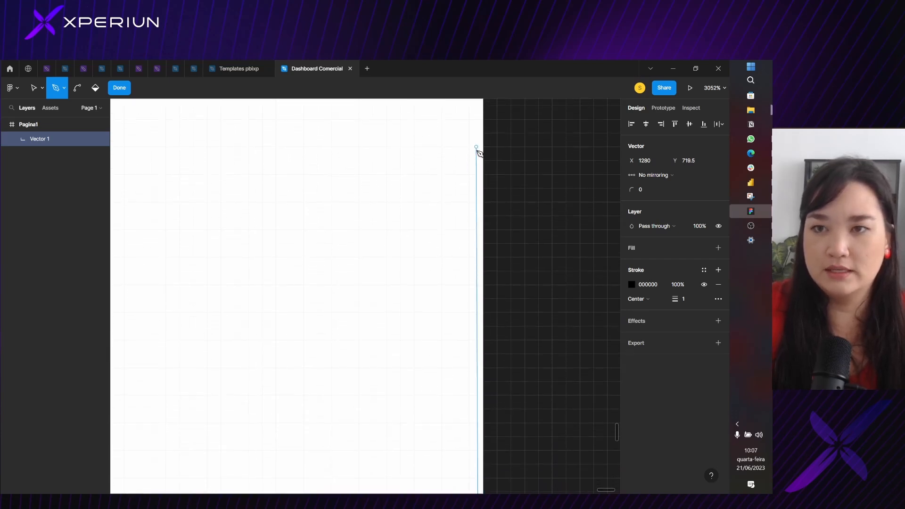
pyautogui.scroll(-2, 475, 146)
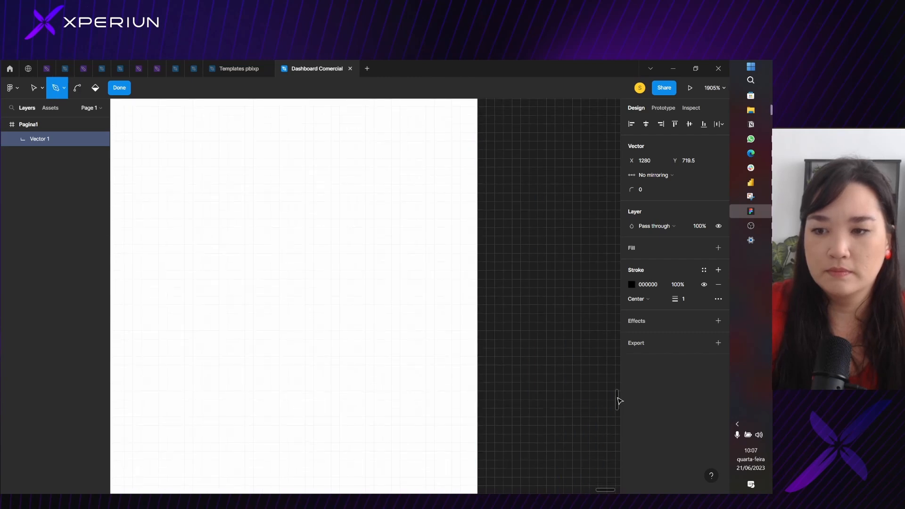
pyautogui.moveTo(619, 400); pyautogui.dragTo(617, 100)
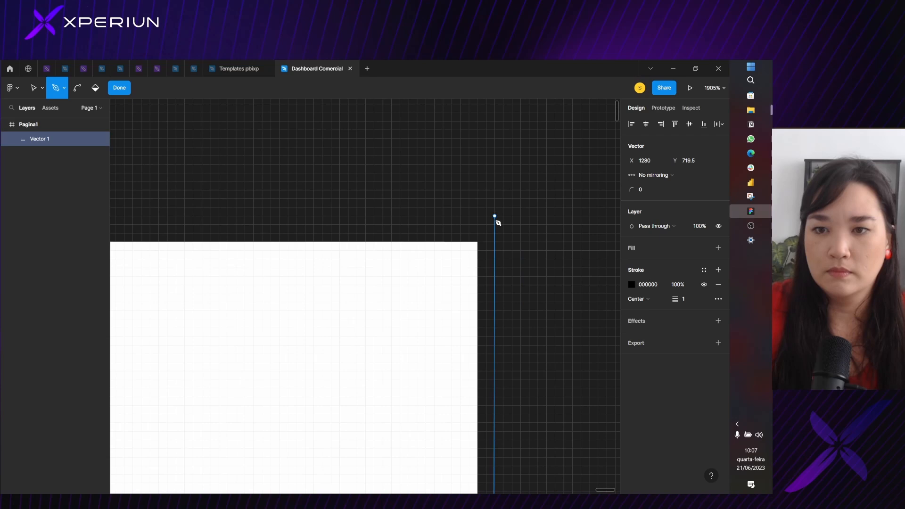
pyautogui.click(478, 242)
# Close the path at its starting point on the frame's top edge and finish editing the vector
pyautogui.scroll(-8, 259, 242)
pyautogui.moveTo(287, 195); pyautogui.dragTo(631, 137)
pyautogui.moveTo(206, 174); pyautogui.dragTo(558, 174)
pyautogui.moveTo(225, 185); pyautogui.dragTo(560, 244)
pyautogui.moveTo(277, 270); pyautogui.dragTo(674, 208)
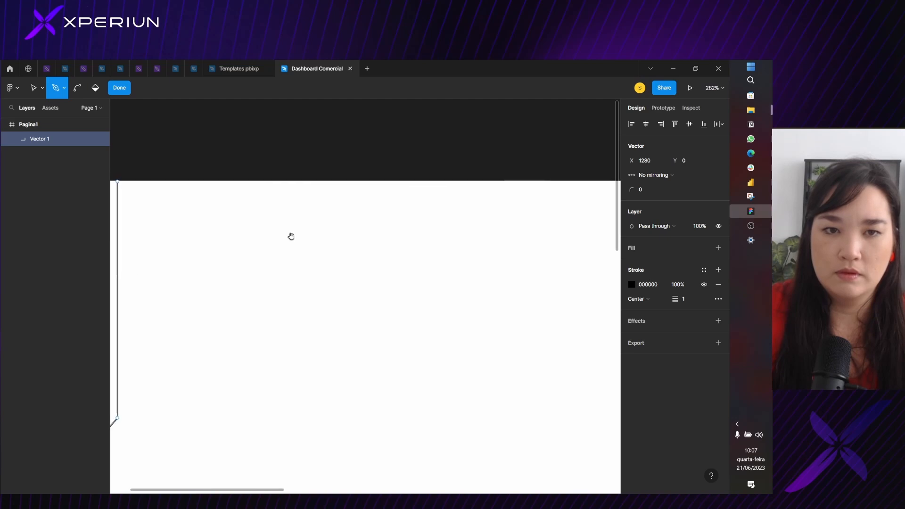
pyautogui.moveTo(204, 237); pyautogui.dragTo(456, 271)
pyautogui.scroll(3, 371, 219)
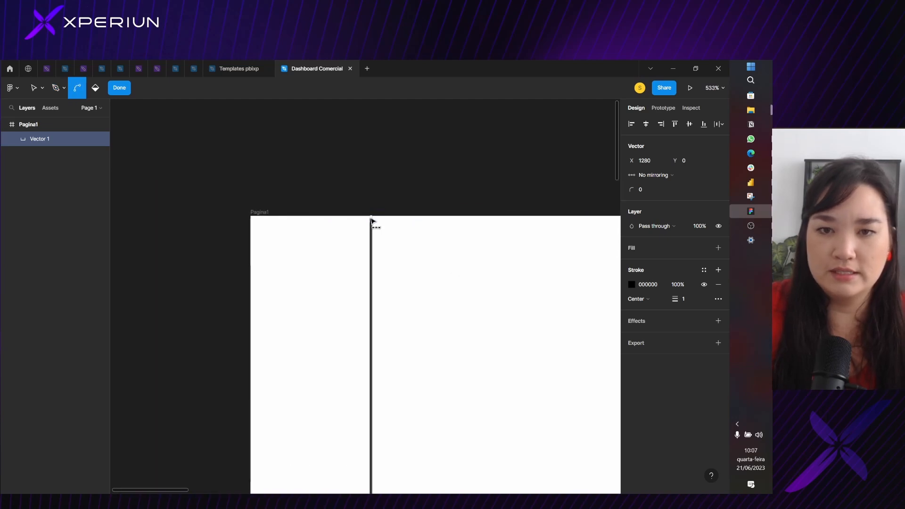
pyautogui.scroll(6, 372, 220)
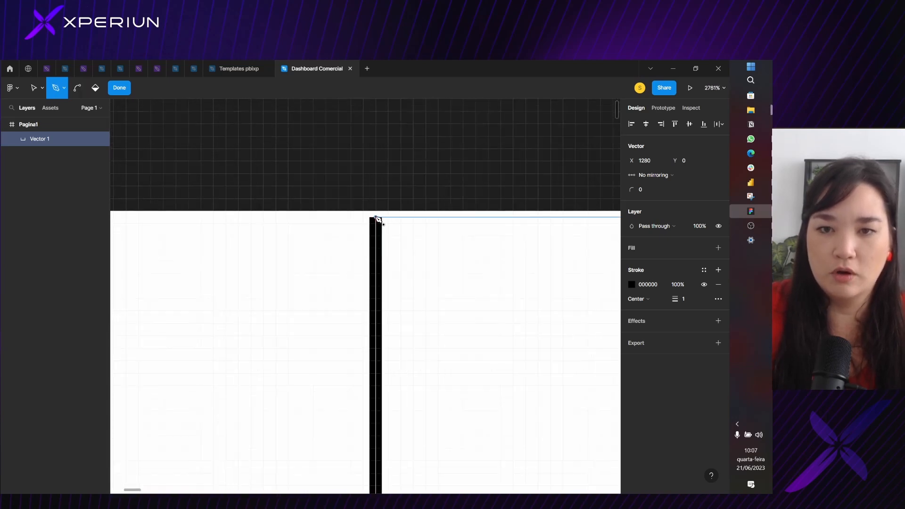
pyautogui.click(376, 218)
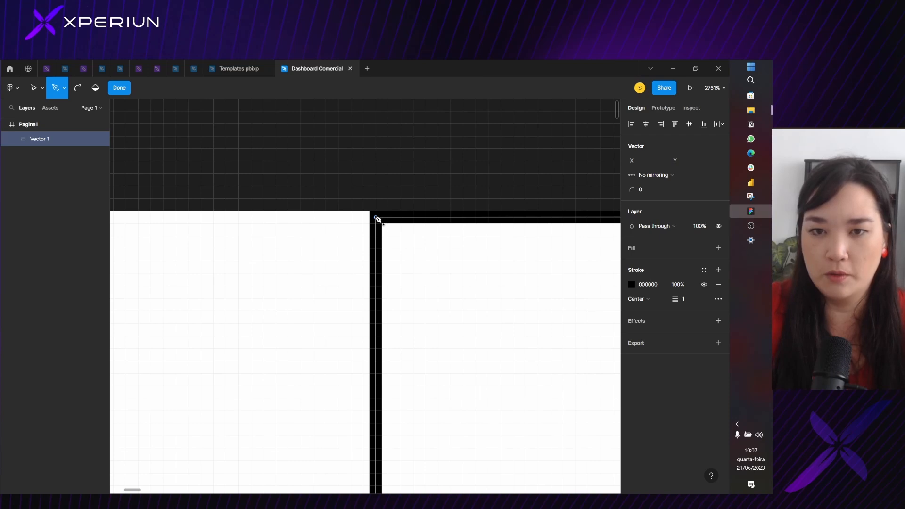
pyautogui.click(378, 219)
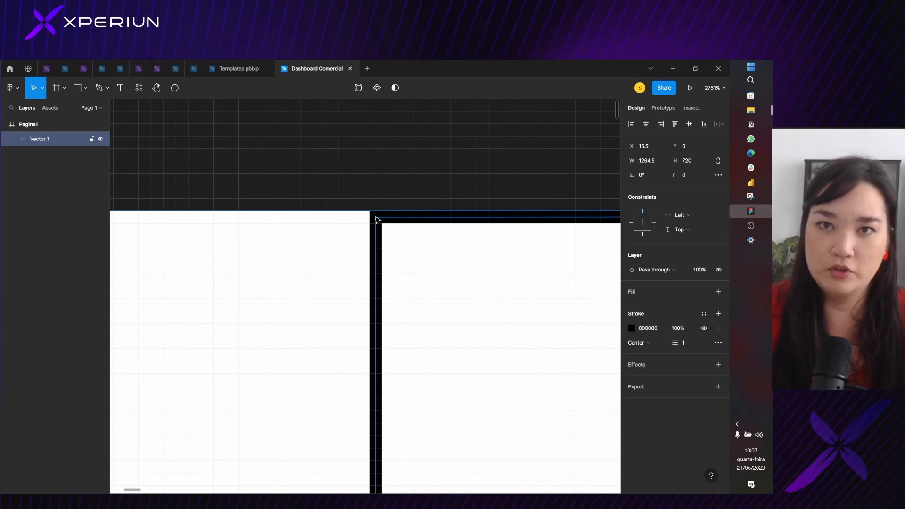
pyautogui.scroll(-10, 376, 218)
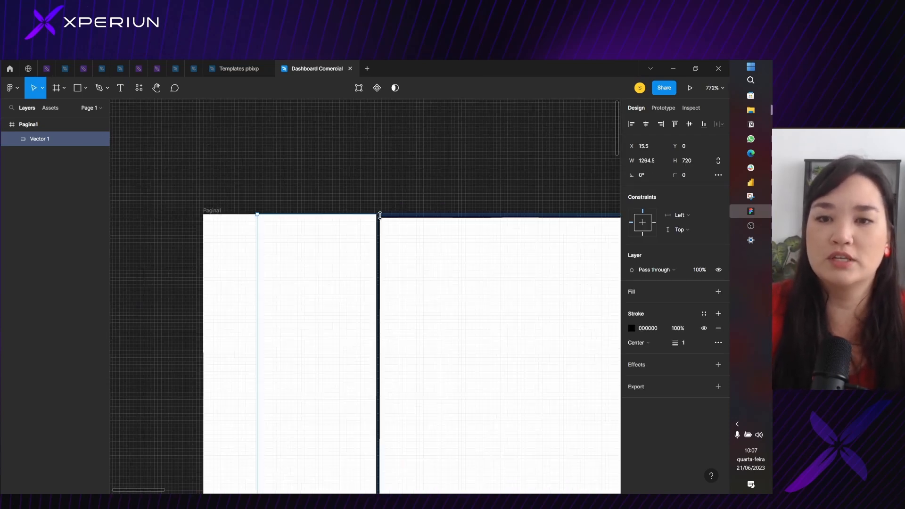
# Try moving the closed vector inside the frame to about X 102, Y 28, and undo the moves
pyautogui.moveTo(394, 201); pyautogui.dragTo(213, 140)
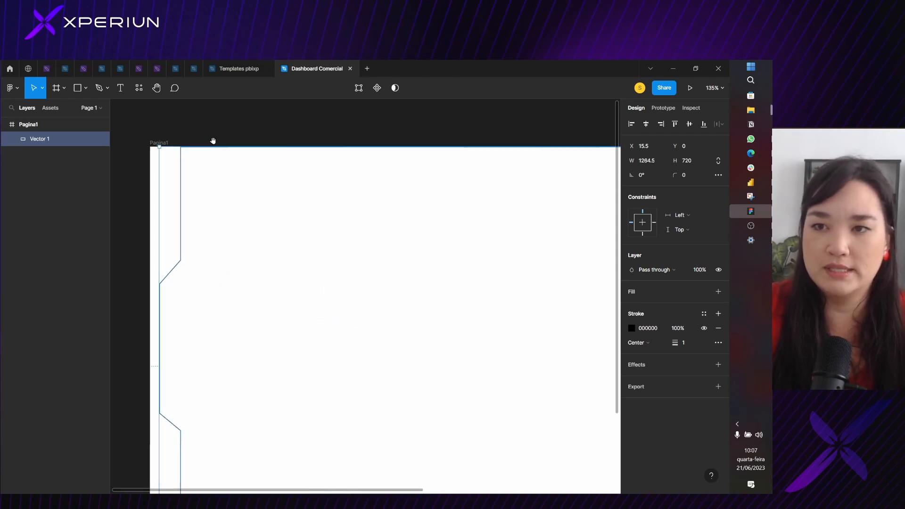
pyautogui.scroll(-4, 301, 200)
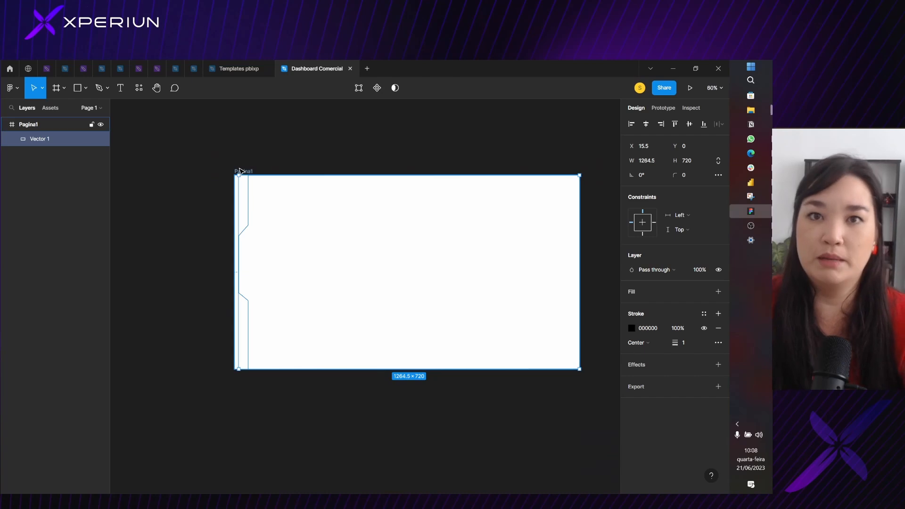
pyautogui.scroll(7, 250, 195)
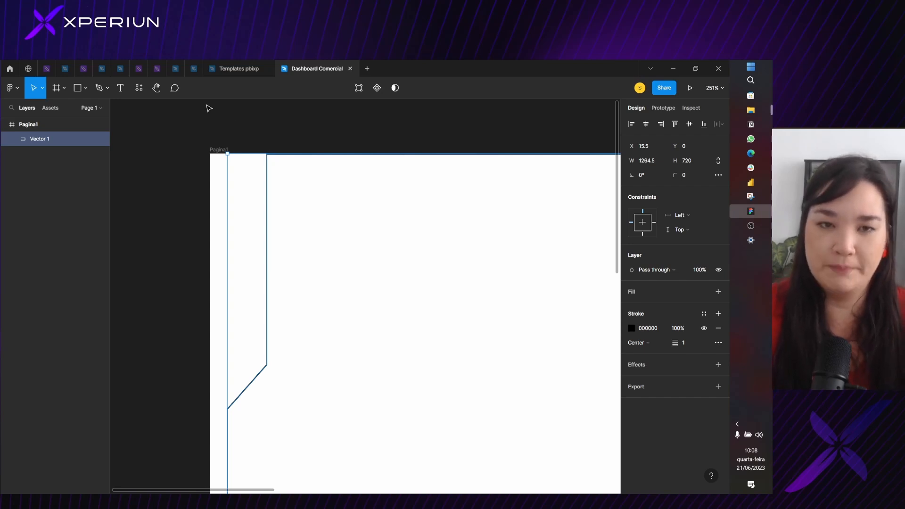
pyautogui.click(270, 206)
pyautogui.moveTo(271, 206); pyautogui.dragTo(368, 240)
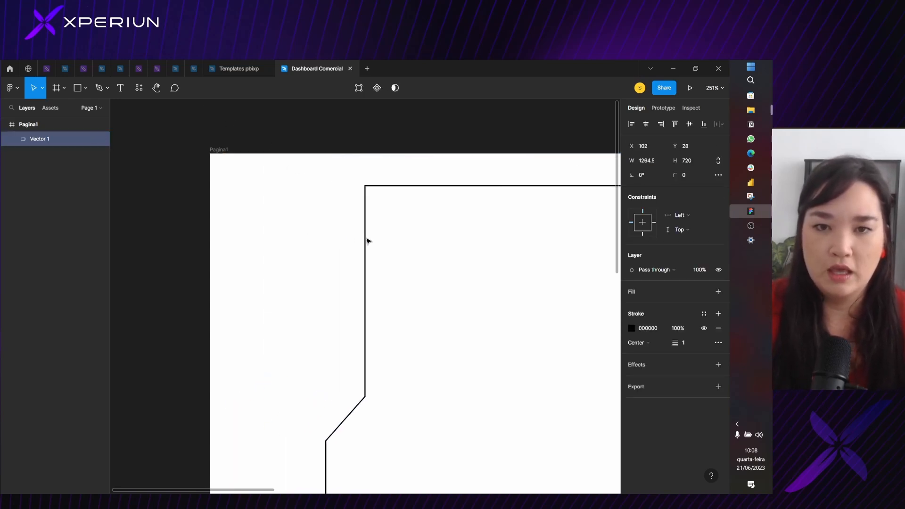
pyautogui.scroll(-5, 353, 240)
pyautogui.moveTo(474, 310); pyautogui.dragTo(313, 214)
pyautogui.moveTo(371, 228); pyautogui.dragTo(335, 219)
pyautogui.hotkey('ctrl', 'z')
pyautogui.hotkey('ctrl', 'z')
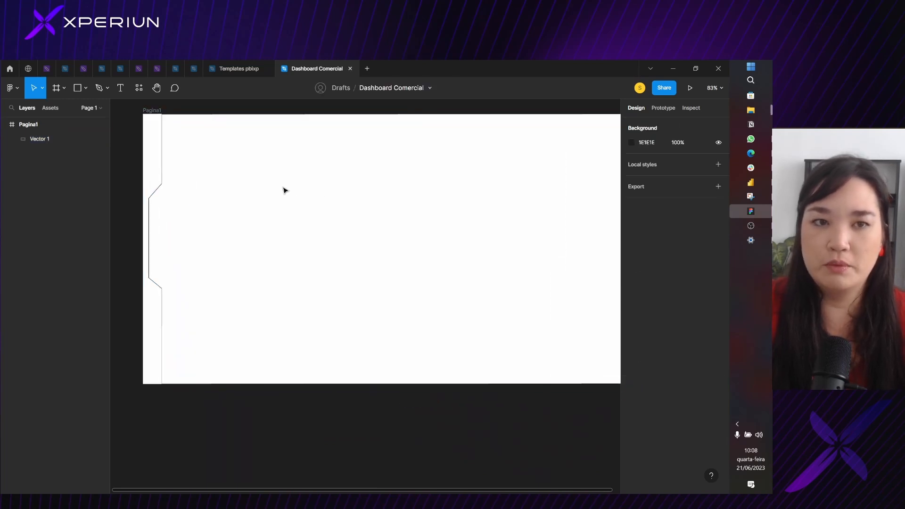
# Add a D9D9D9 fill to the notched vector and remove its black stroke
pyautogui.click(163, 131)
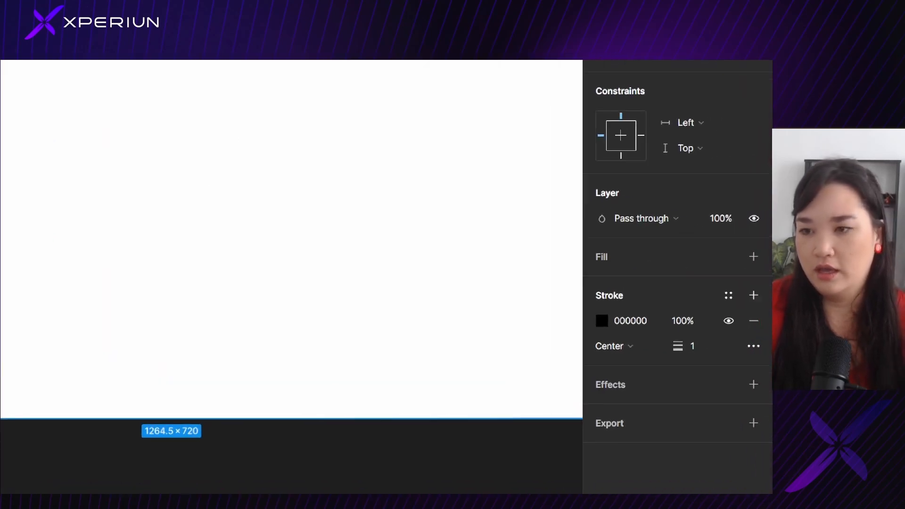
pyautogui.moveTo(600, 333); pyautogui.dragTo(651, 332)
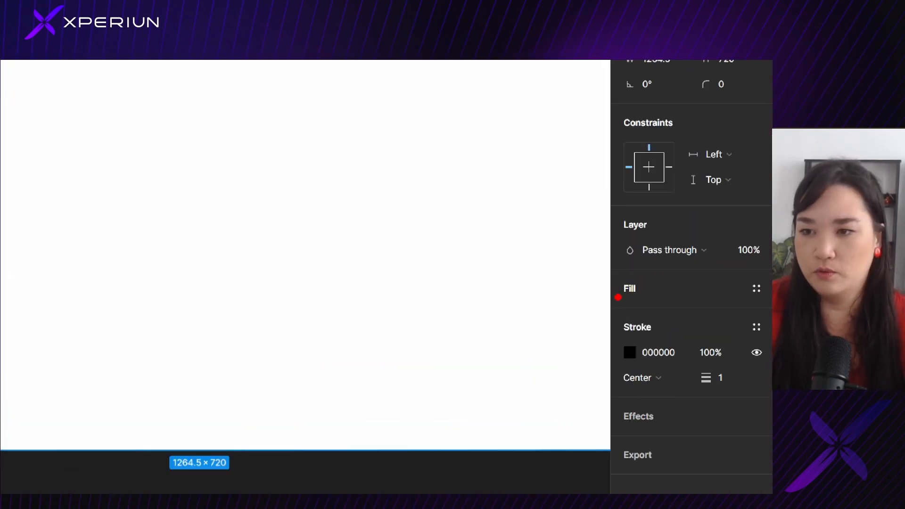
pyautogui.moveTo(618, 297); pyautogui.dragTo(659, 299)
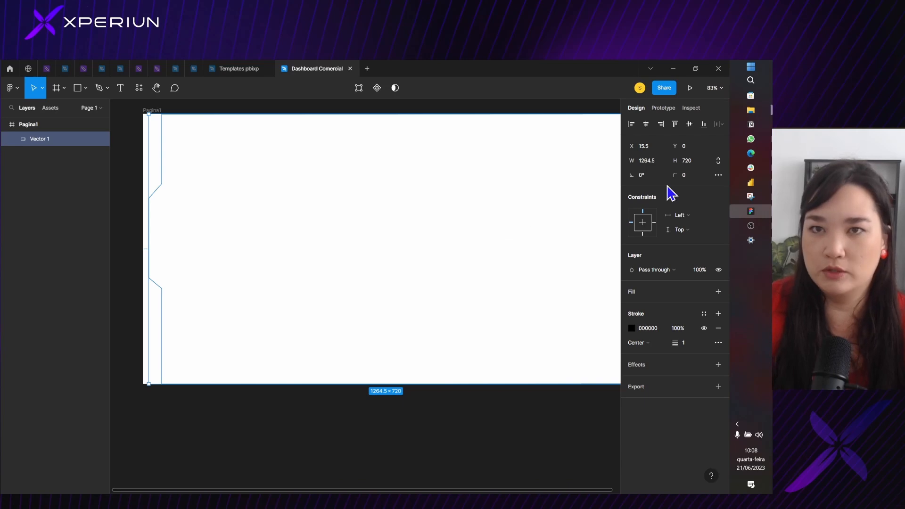
pyautogui.click(719, 292)
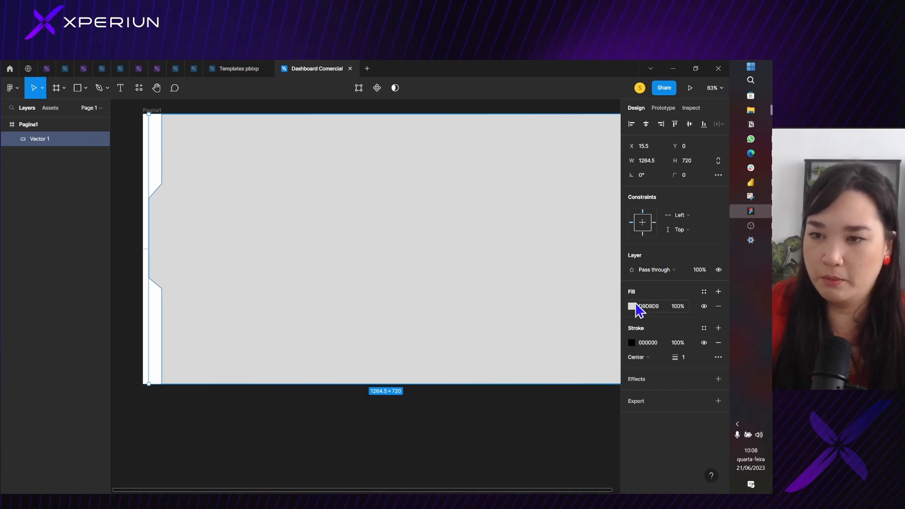
pyautogui.click(719, 343)
# Shift the filled vector slightly within the frame to X 15, Y 0
pyautogui.moveTo(448, 227); pyautogui.dragTo(464, 248)
pyautogui.scroll(-3, 442, 229)
pyautogui.scroll(5, 218, 200)
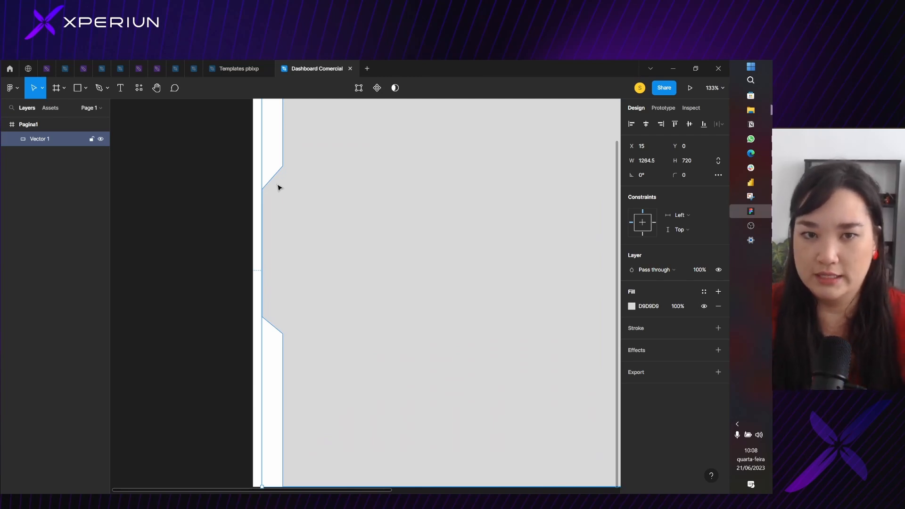
pyautogui.scroll(3, 277, 188)
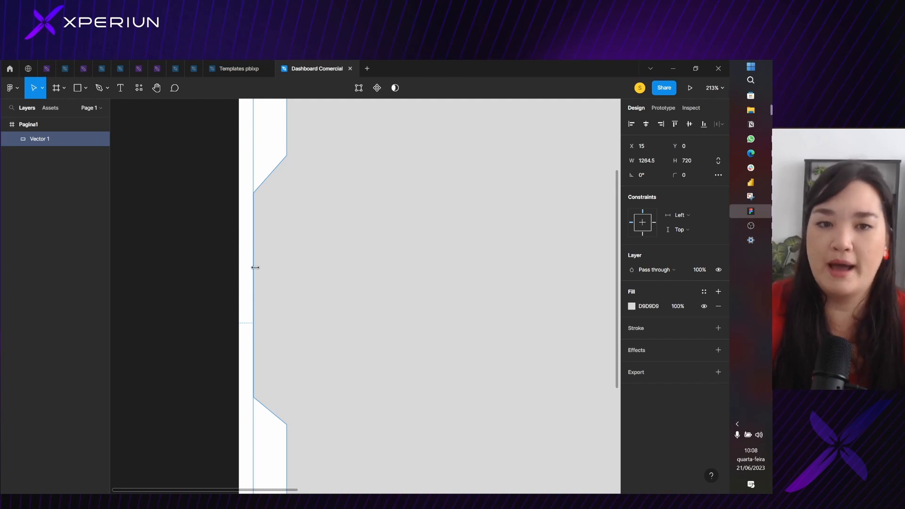
pyautogui.scroll(-5, 277, 273)
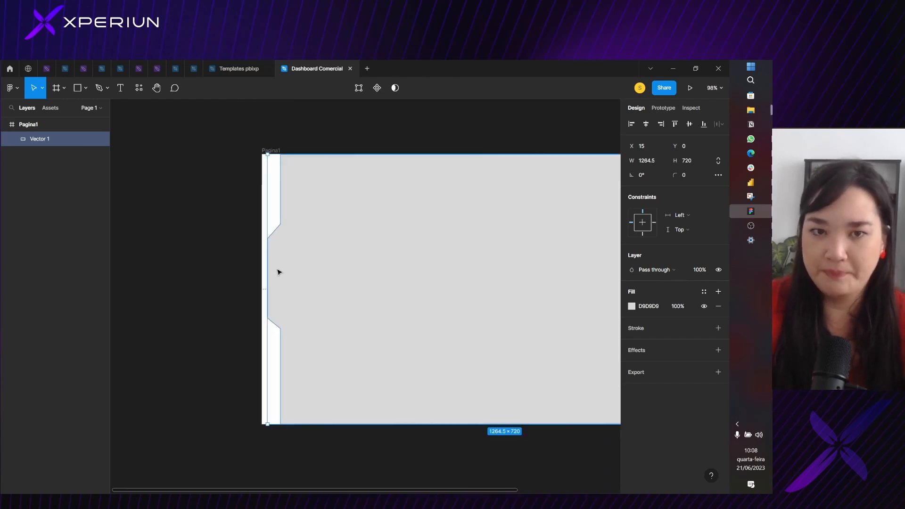
pyautogui.scroll(3, 276, 190)
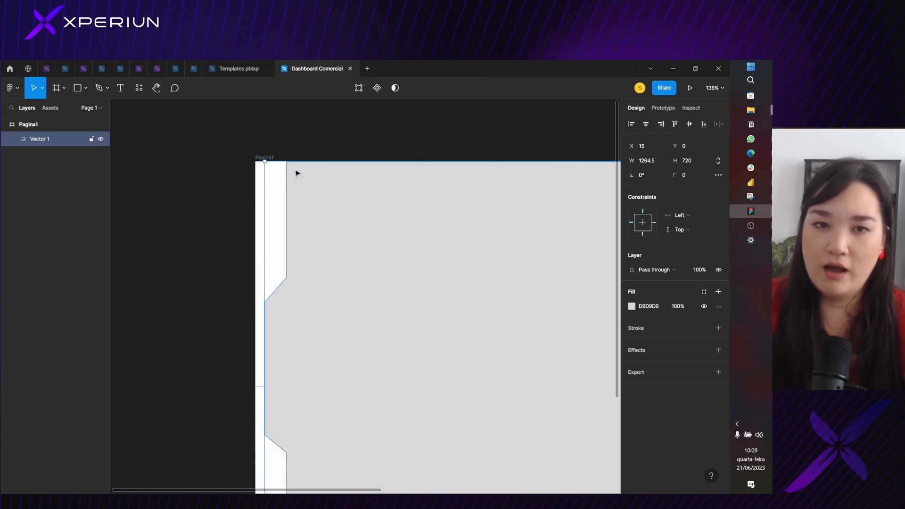
# Change the Pagina1 frame's fill from solid to a linear gradient
pyautogui.click(350, 145)
pyautogui.hscroll(3, 318, 130)
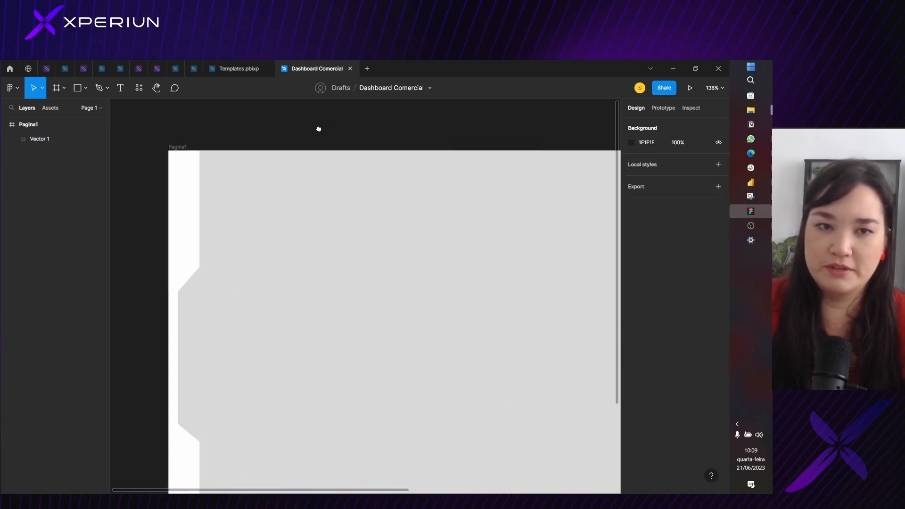
pyautogui.click(178, 147)
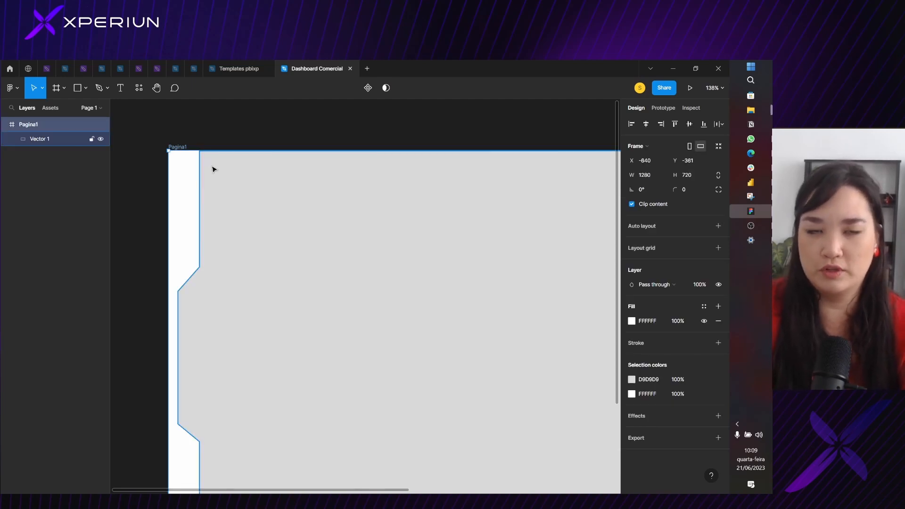
pyautogui.click(306, 198)
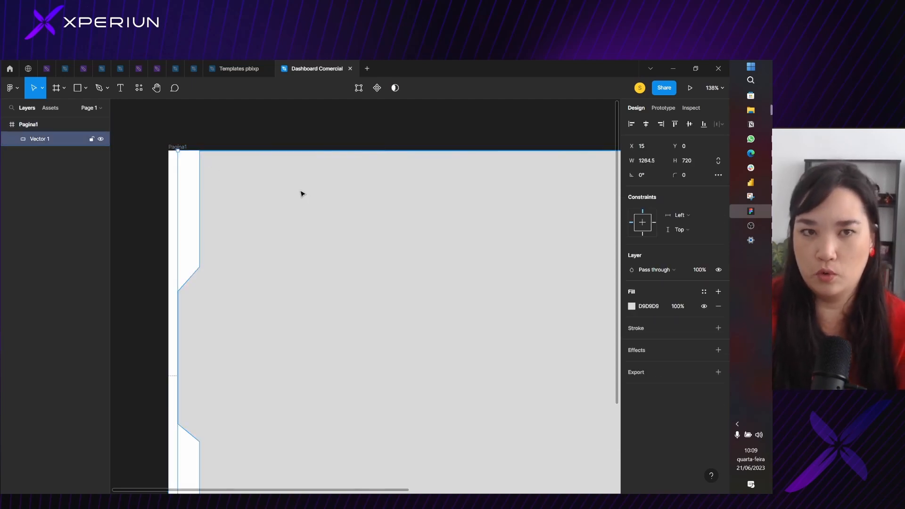
pyautogui.click(178, 148)
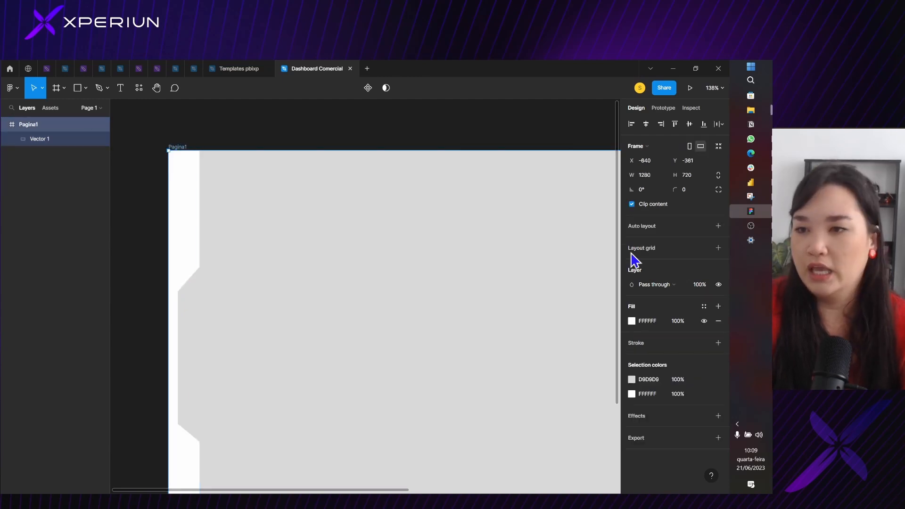
pyautogui.click(632, 322)
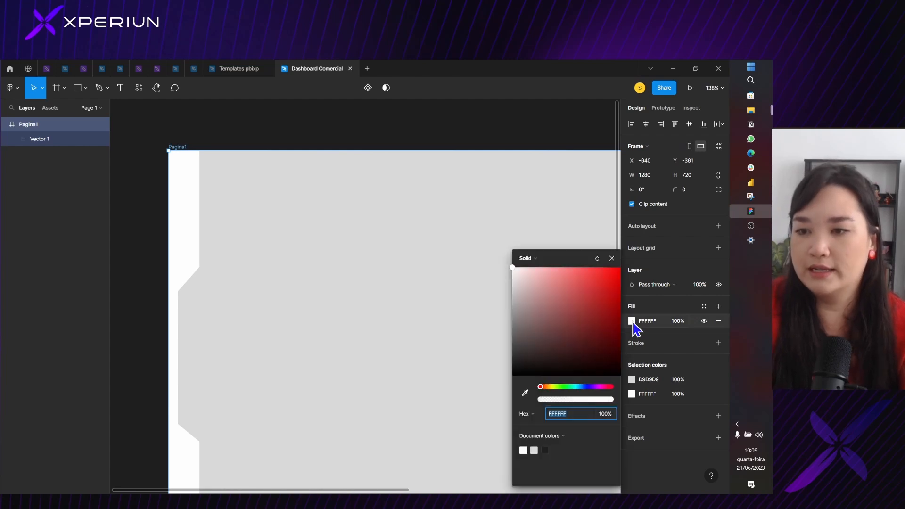
pyautogui.click(531, 262)
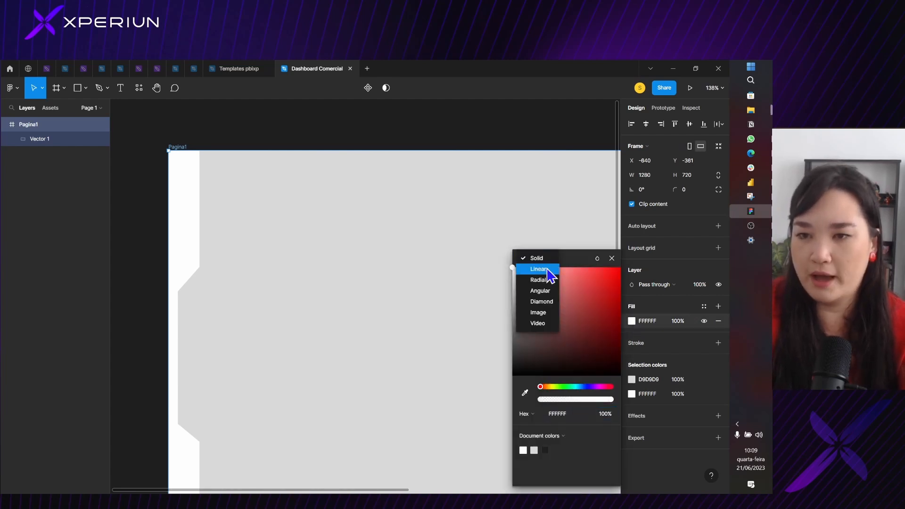
pyautogui.click(547, 270)
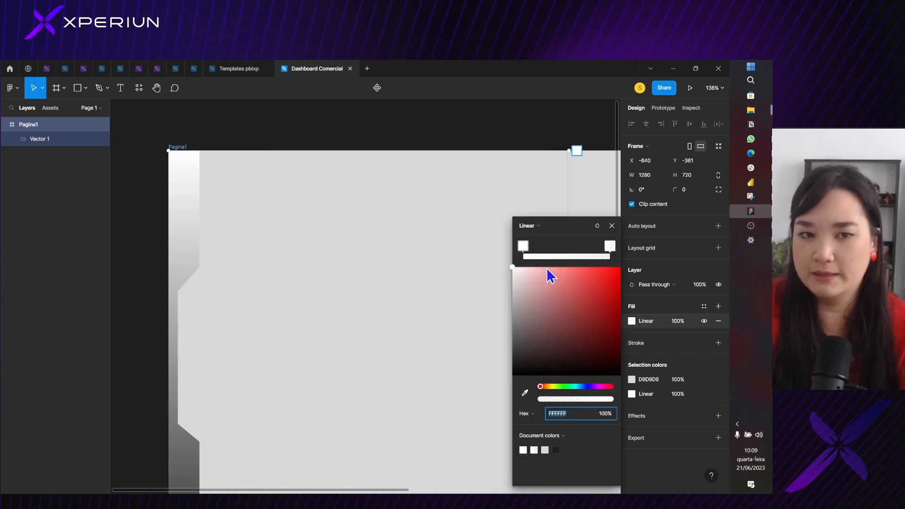
# Set the gradient's starting color stop to the pale lilac F2E7FD
pyautogui.click(527, 249)
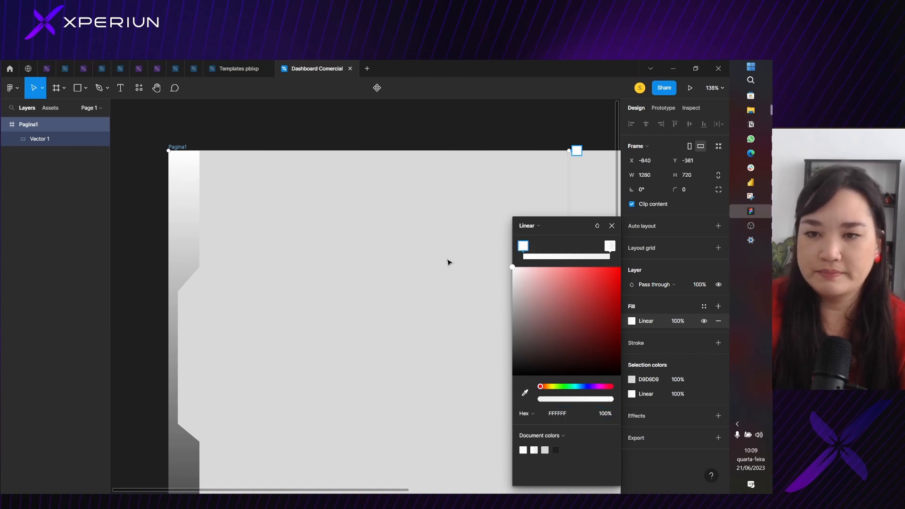
pyautogui.click(593, 387)
pyautogui.moveTo(593, 345); pyautogui.dragTo(521, 270)
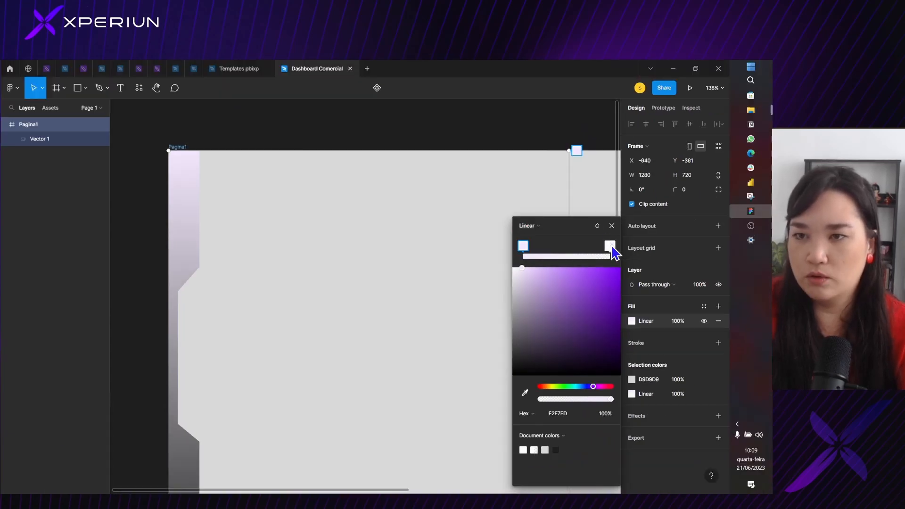
# Set the gradient's ending color stop to purple 9844EC and raise its opacity to 100%
pyautogui.click(609, 247)
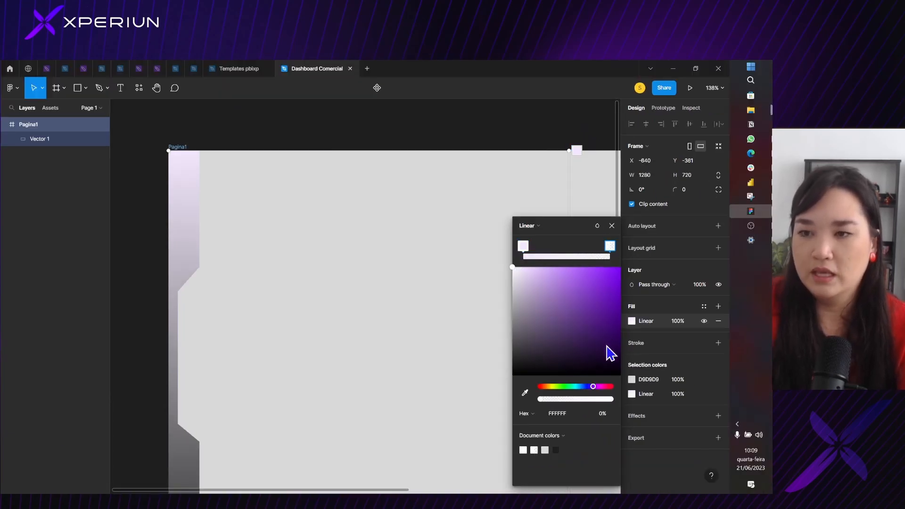
pyautogui.moveTo(608, 354); pyautogui.dragTo(589, 279)
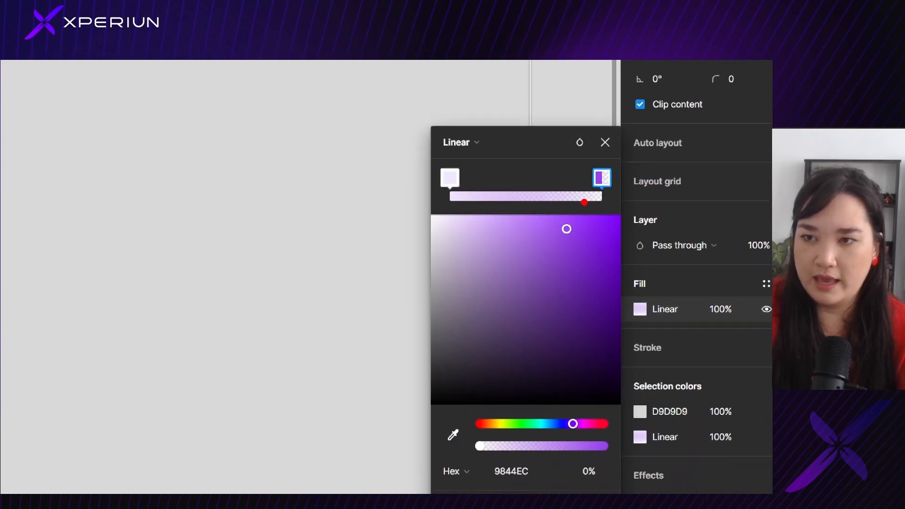
pyautogui.moveTo(584, 203)
pyautogui.mouseDown()
pyautogui.moveTo(624, 167)
pyautogui.moveTo(585, 202)
pyautogui.mouseUp()
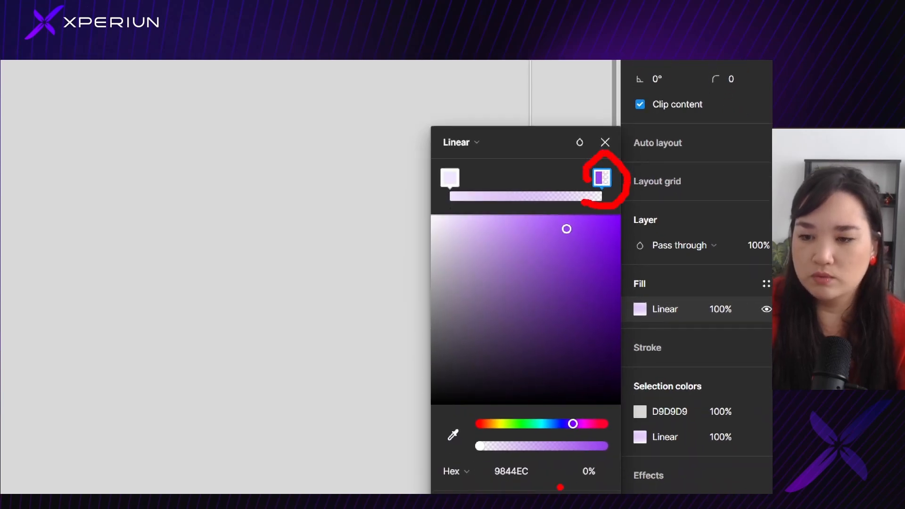
pyautogui.moveTo(559, 487)
pyautogui.mouseDown()
pyautogui.moveTo(609, 475)
pyautogui.moveTo(584, 453)
pyautogui.moveTo(569, 481)
pyautogui.mouseUp()
pyautogui.moveTo(456, 457)
pyautogui.mouseDown()
pyautogui.moveTo(494, 458)
pyautogui.moveTo(493, 440)
pyautogui.moveTo(477, 435)
pyautogui.moveTo(466, 461)
pyautogui.mouseUp()
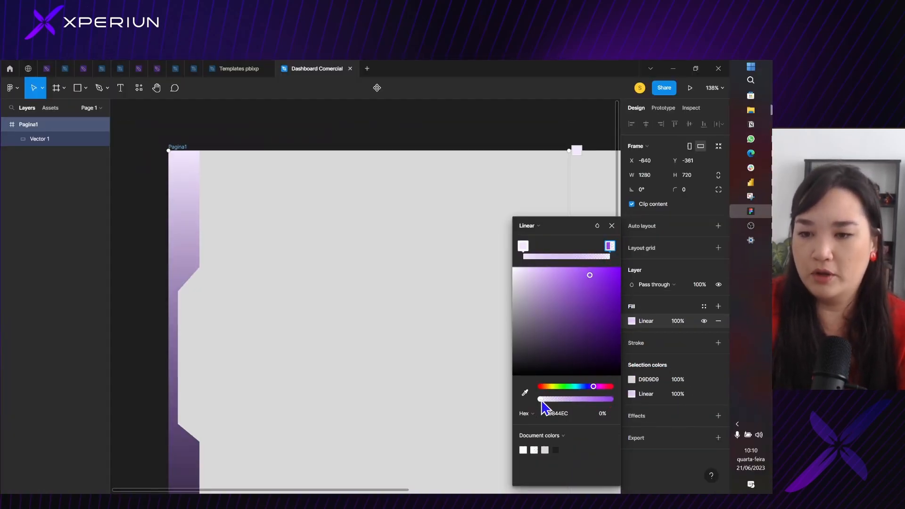
pyautogui.moveTo(480, 445); pyautogui.dragTo(555, 457)
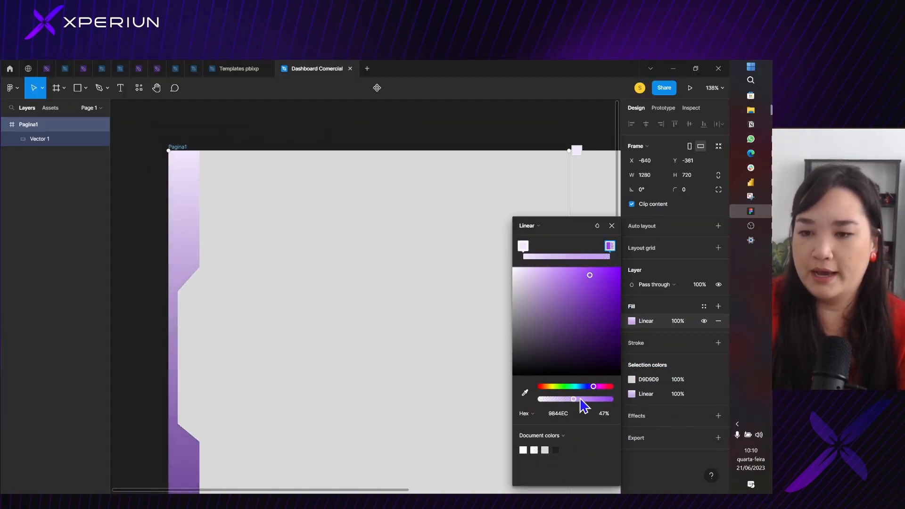
pyautogui.moveTo(582, 405); pyautogui.dragTo(617, 406)
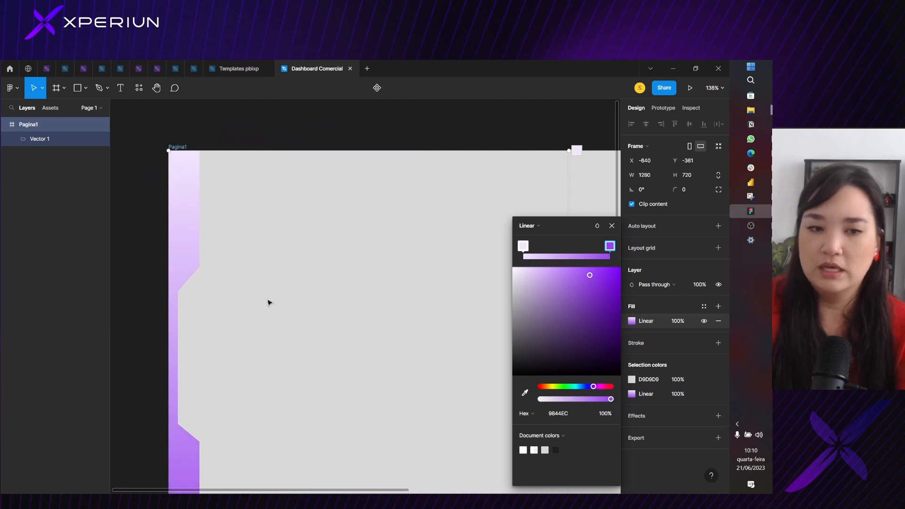
# Reorient the frame's gradient diagonally, starting at the top-left corner of the frame and ending at its bottom-right corner
pyautogui.scroll(-3, 192, 456)
pyautogui.scroll(4, 189, 442)
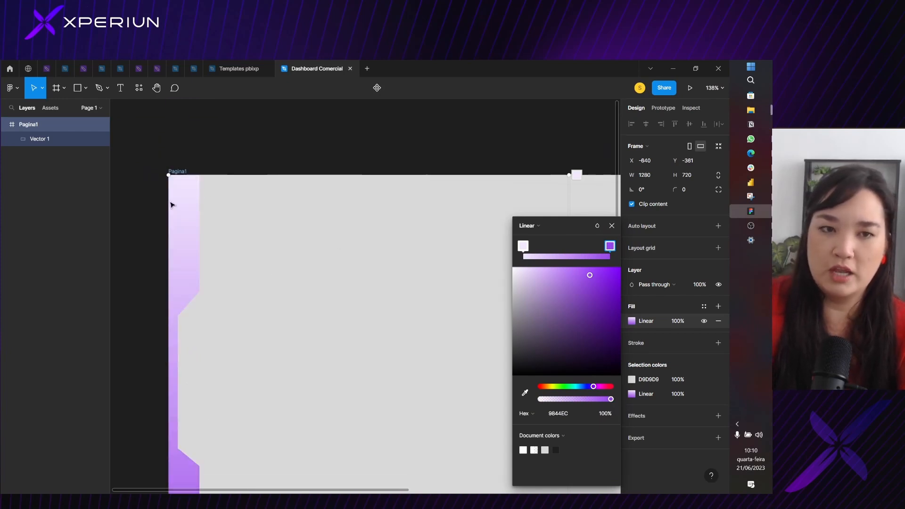
pyautogui.scroll(-5, 196, 378)
pyautogui.scroll(3, 241, 335)
pyautogui.scroll(3, 241, 335)
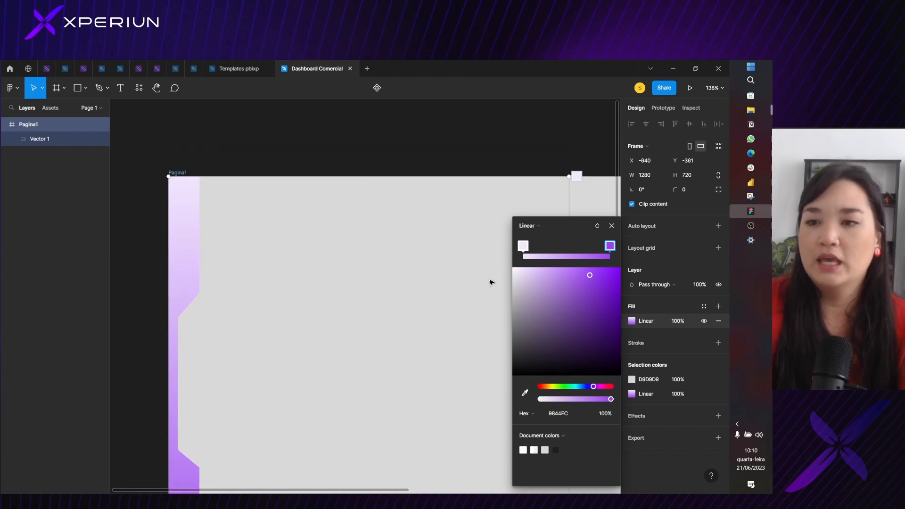
pyautogui.scroll(-5, 485, 259)
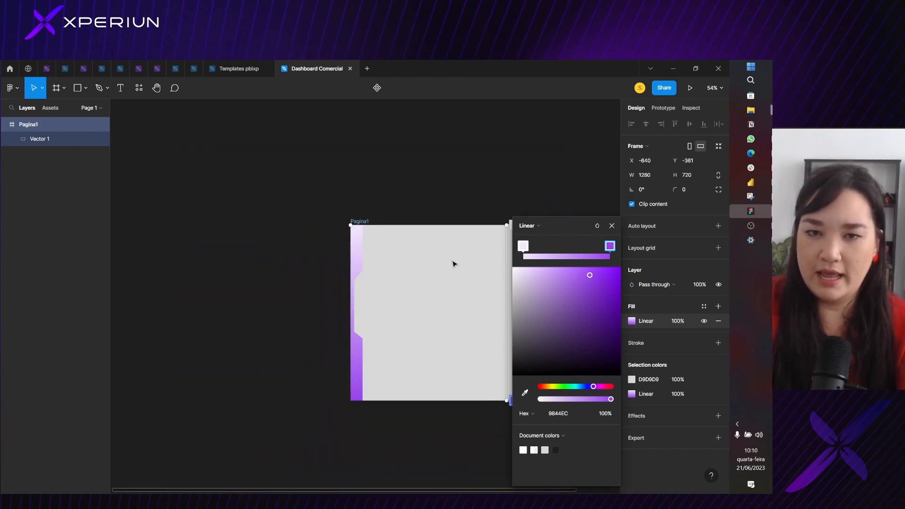
pyautogui.moveTo(428, 230); pyautogui.dragTo(263, 184)
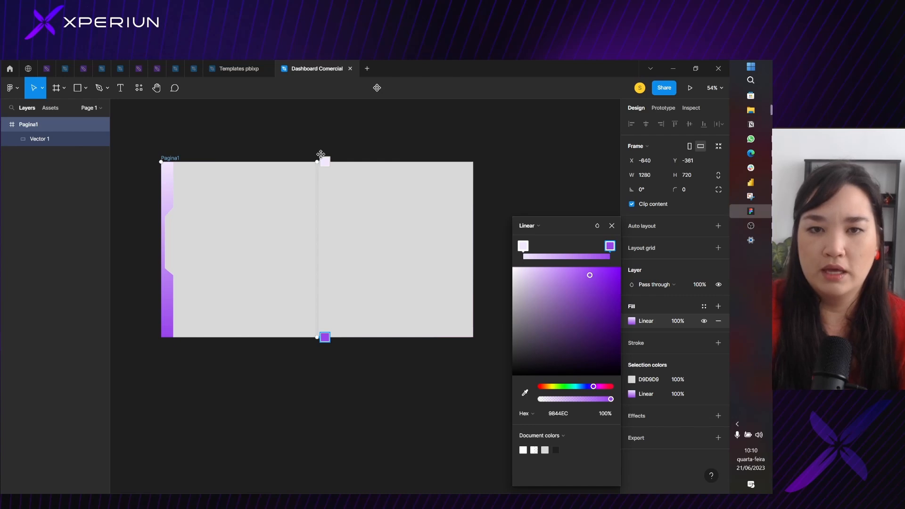
pyautogui.scroll(2, 317, 158)
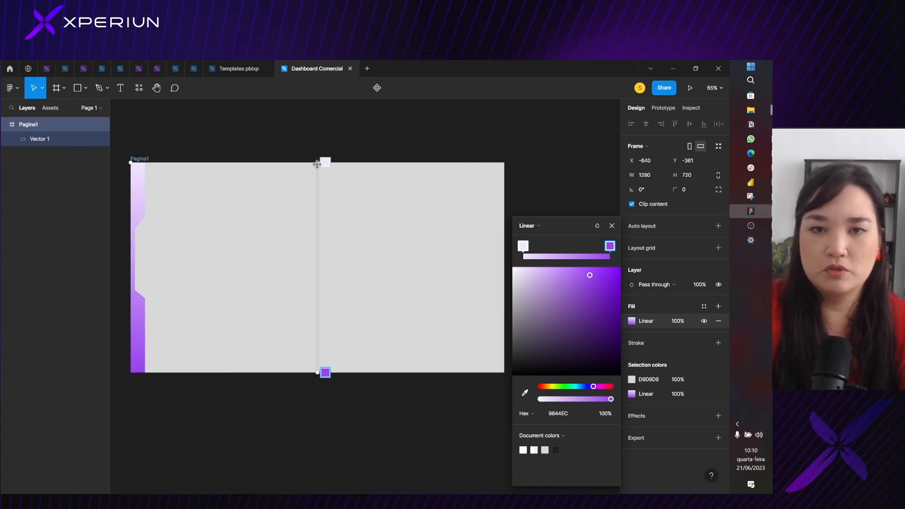
pyautogui.moveTo(316, 164); pyautogui.dragTo(131, 163)
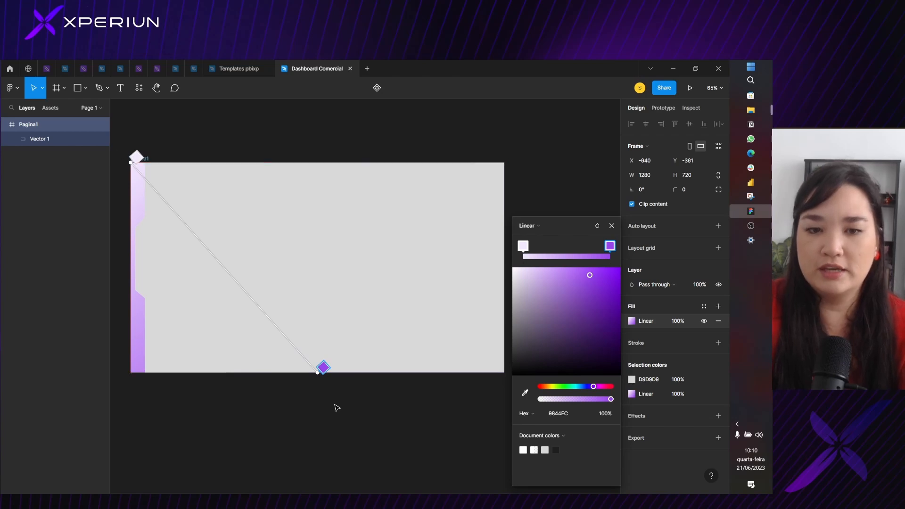
pyautogui.moveTo(319, 377); pyautogui.dragTo(506, 373)
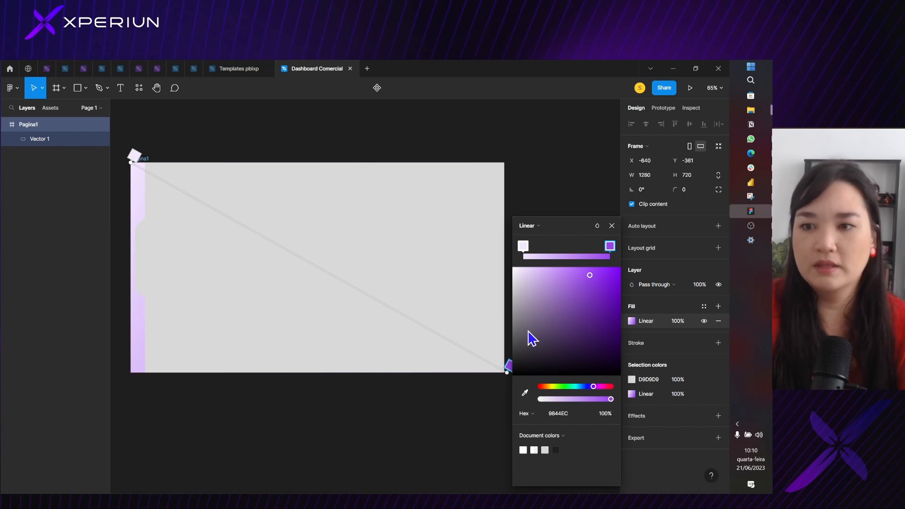
# Scale the notched content shape down proportionally to 1200 × 683.27 and place it within the frame at X 40, Y 18
pyautogui.click(612, 226)
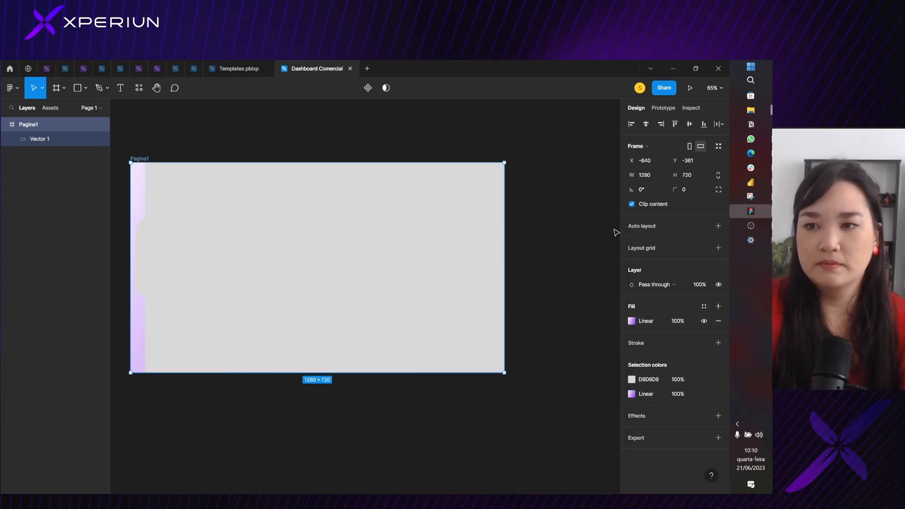
pyautogui.click(187, 210)
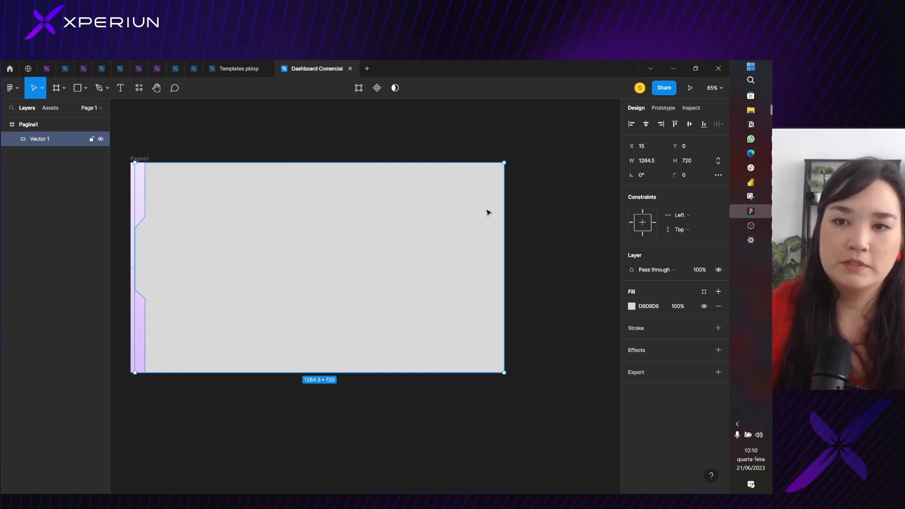
pyautogui.click(42, 90)
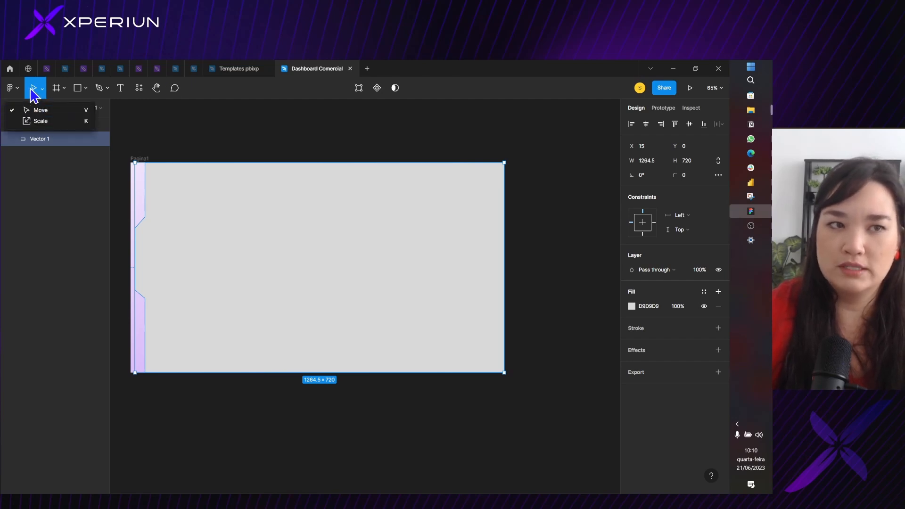
pyautogui.click(44, 123)
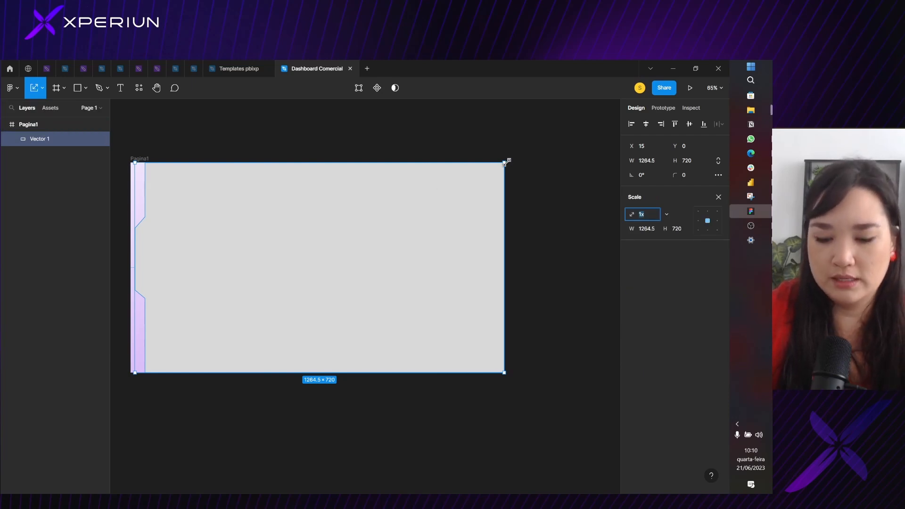
pyautogui.moveTo(505, 162); pyautogui.dragTo(492, 172)
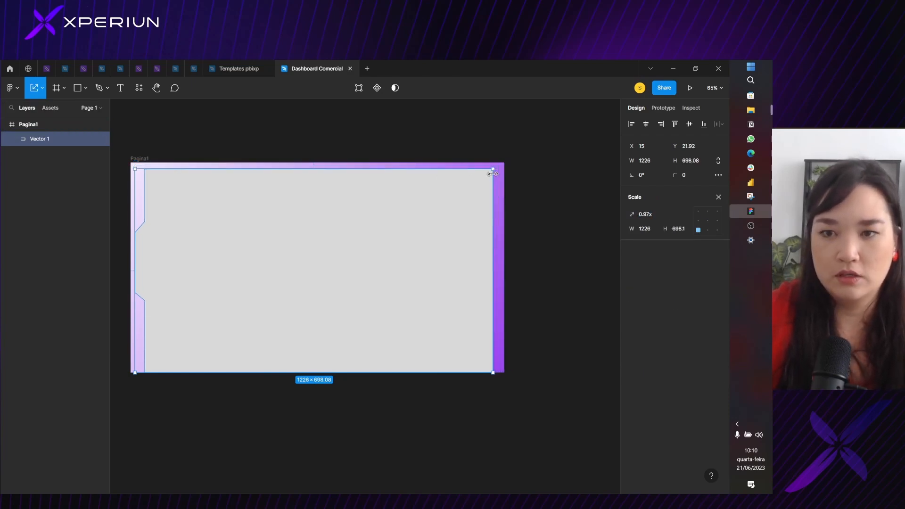
pyautogui.moveTo(409, 248); pyautogui.dragTo(412, 244)
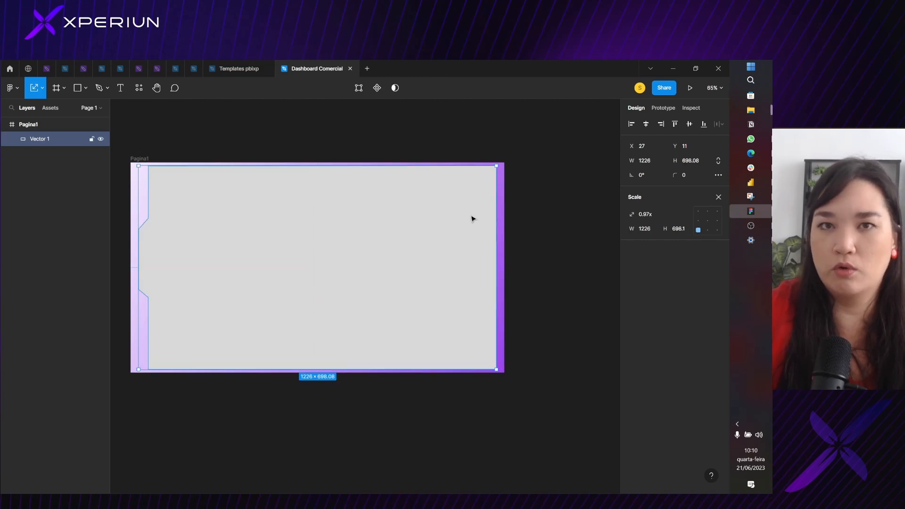
pyautogui.moveTo(497, 167); pyautogui.dragTo(485, 176)
pyautogui.moveTo(442, 227); pyautogui.dragTo(447, 230)
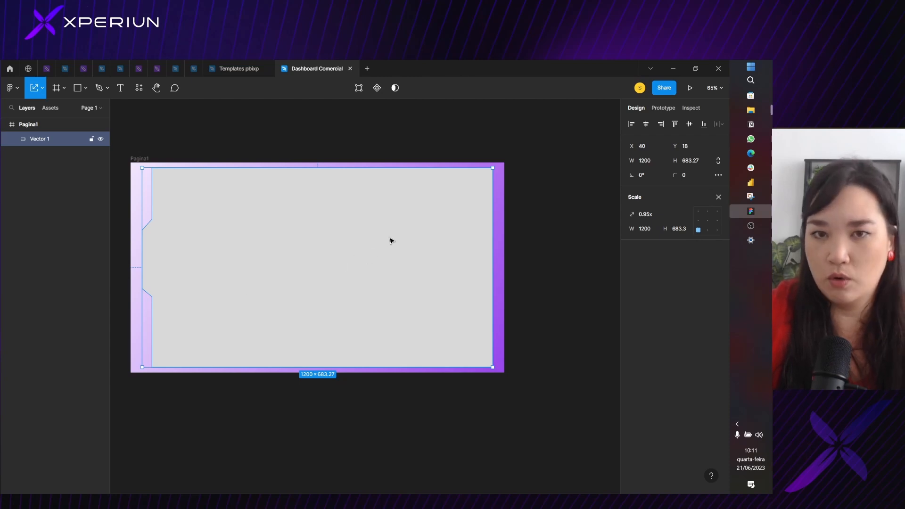
pyautogui.click(719, 197)
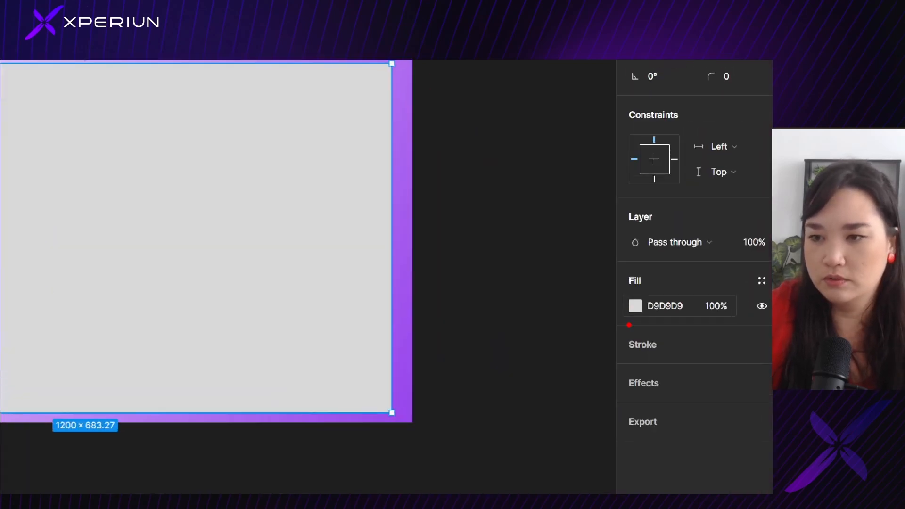
# Change the notched content shape's fill to solid white FFFFFF
pyautogui.click(636, 306)
pyautogui.moveTo(546, 323); pyautogui.dragTo(387, 230)
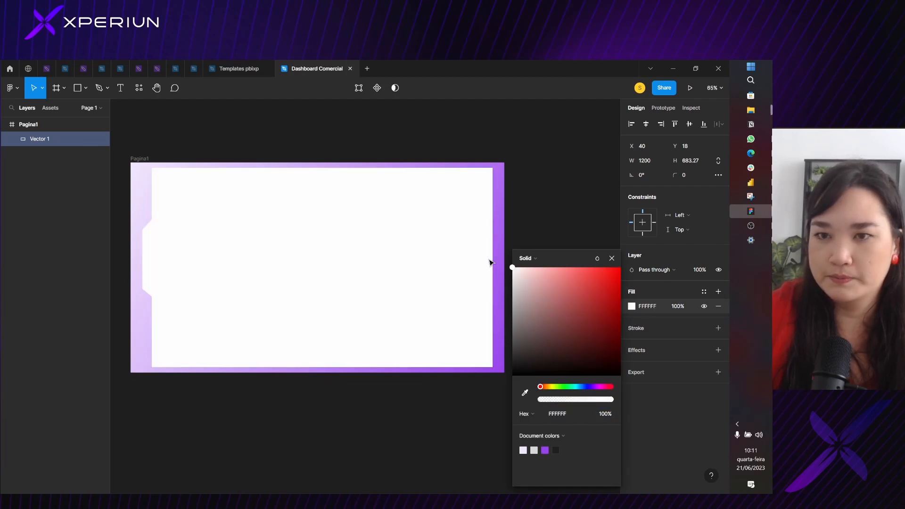
pyautogui.click(615, 262)
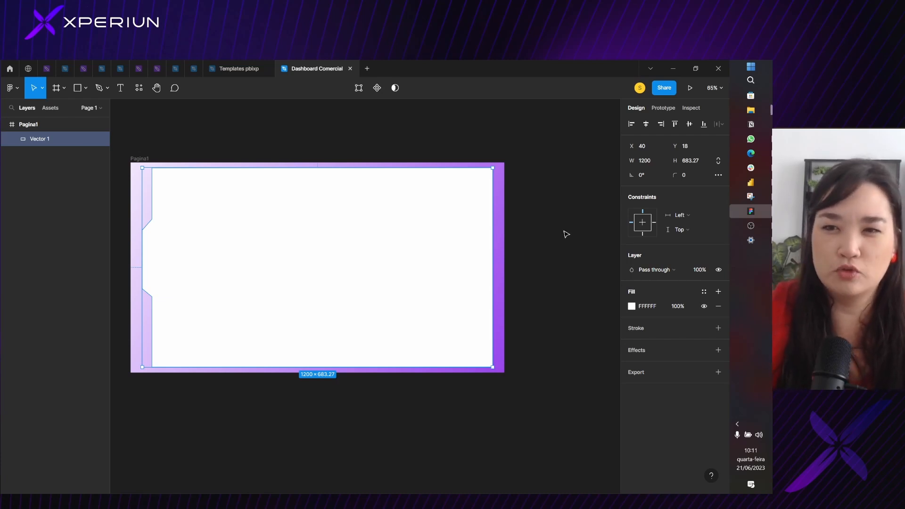
pyautogui.click(495, 174)
pyautogui.click(397, 200)
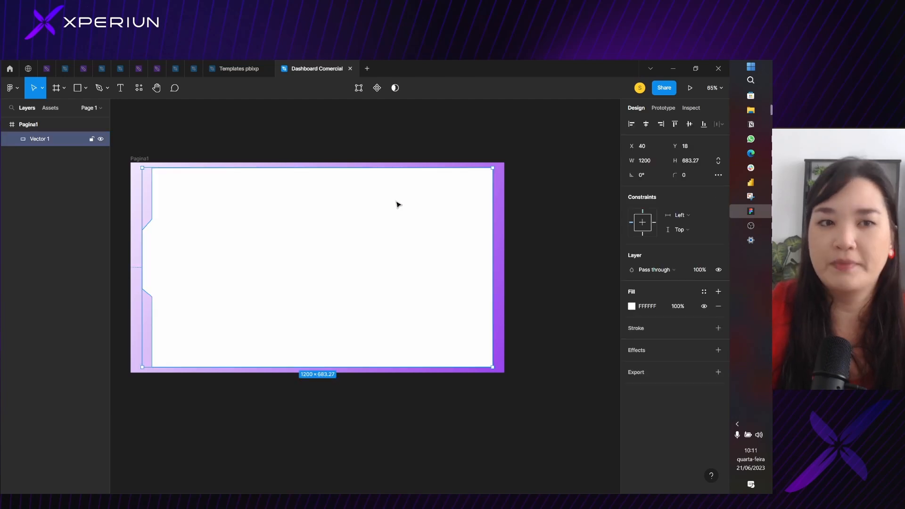
# Edit the notched shape's vector points and round its top-left corner point with a radius of 16
pyautogui.scroll(1, 158, 186)
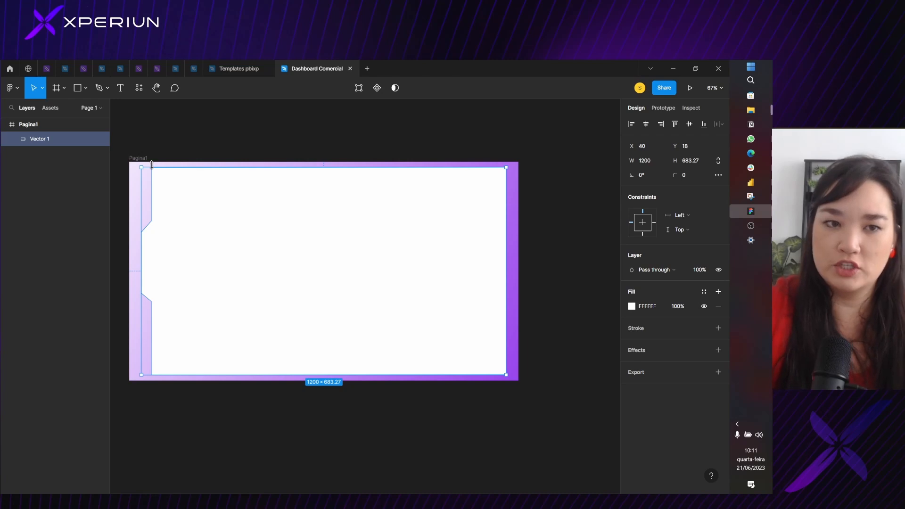
pyautogui.doubleClick(152, 165)
pyautogui.scroll(5, 152, 166)
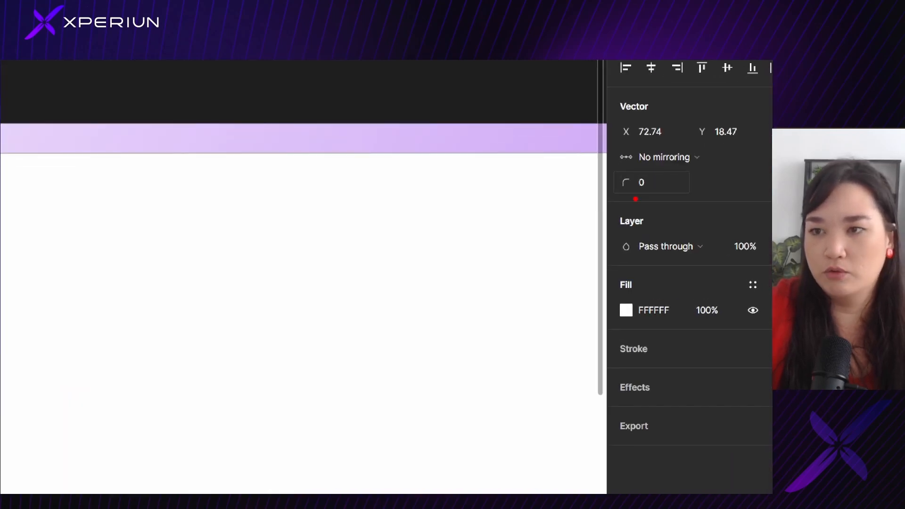
pyautogui.moveTo(608, 203)
pyautogui.mouseDown()
pyautogui.moveTo(690, 195)
pyautogui.moveTo(687, 175)
pyautogui.moveTo(634, 165)
pyautogui.moveTo(616, 175)
pyautogui.moveTo(626, 199)
pyautogui.mouseUp()
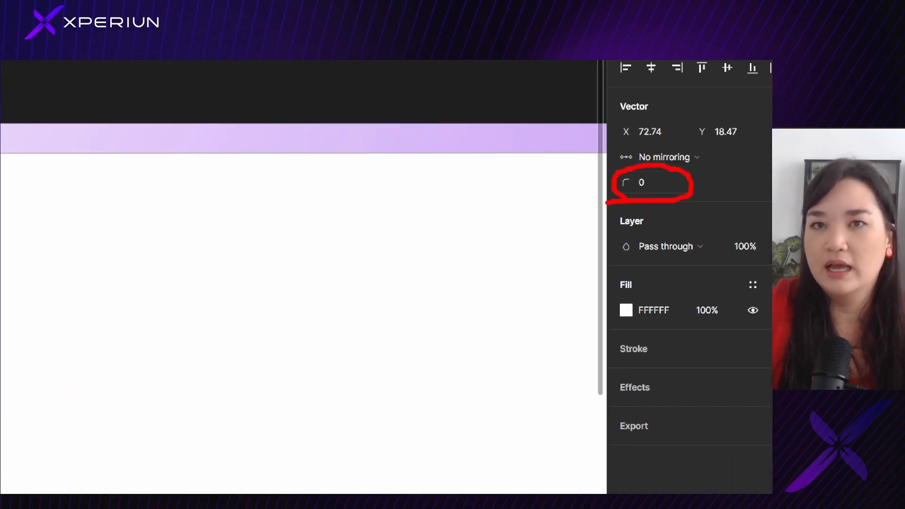
pyautogui.click(653, 187)
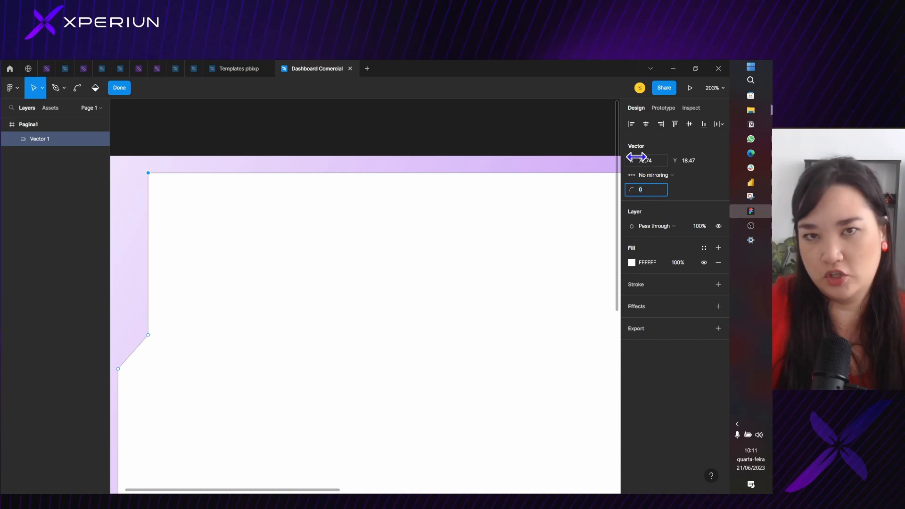
pyautogui.write('2')
pyautogui.press('Return')
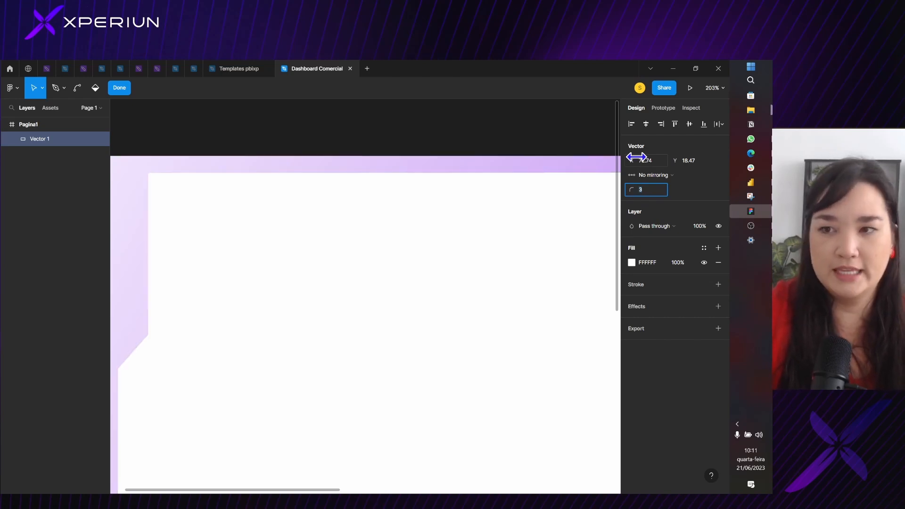
pyautogui.write('12')
pyautogui.press('Return')
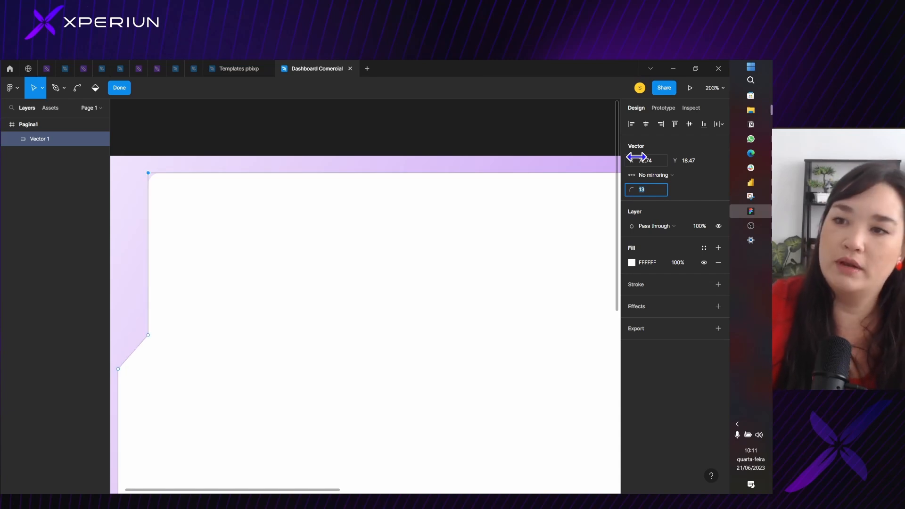
pyautogui.press('Up')
pyautogui.press('Up')
pyautogui.press('Up')
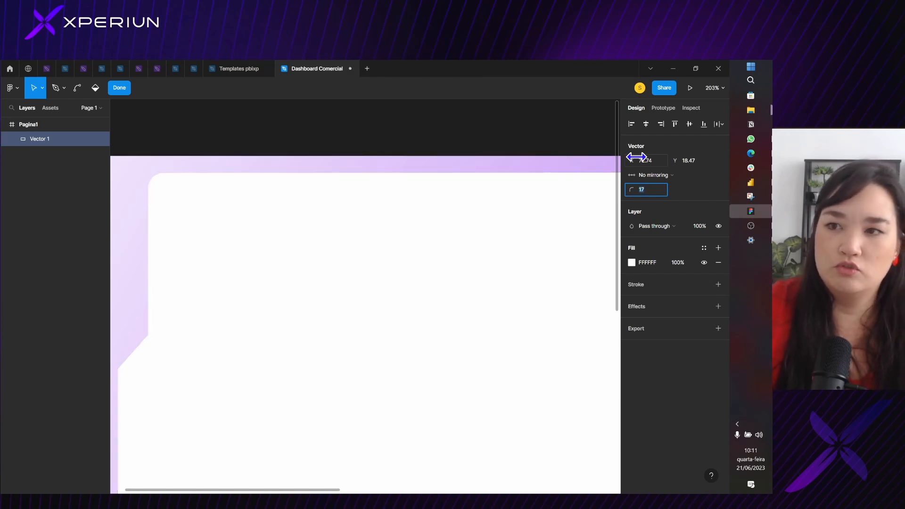
pyautogui.write('16')
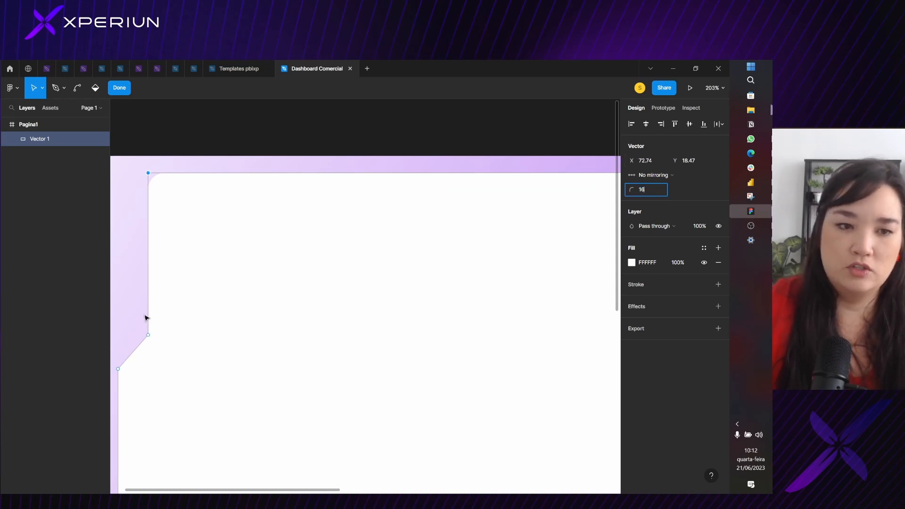
# Give the four points of the shape's left-side notch a corner radius of 16
pyautogui.click(149, 337)
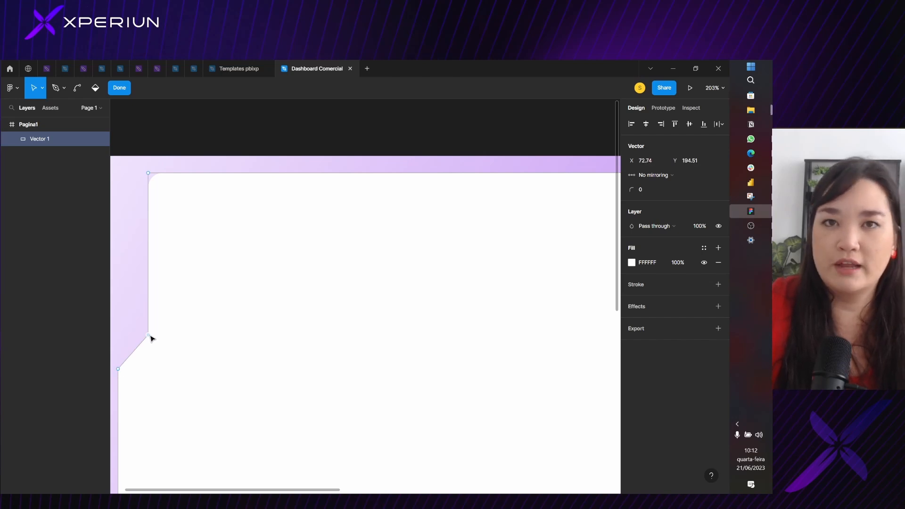
pyautogui.scroll(-2, 154, 313)
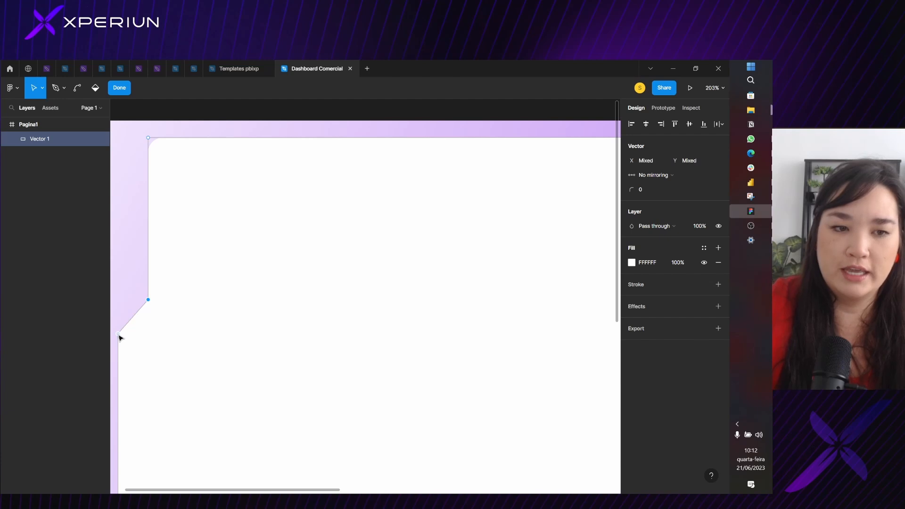
pyautogui.scroll(-5, 119, 337)
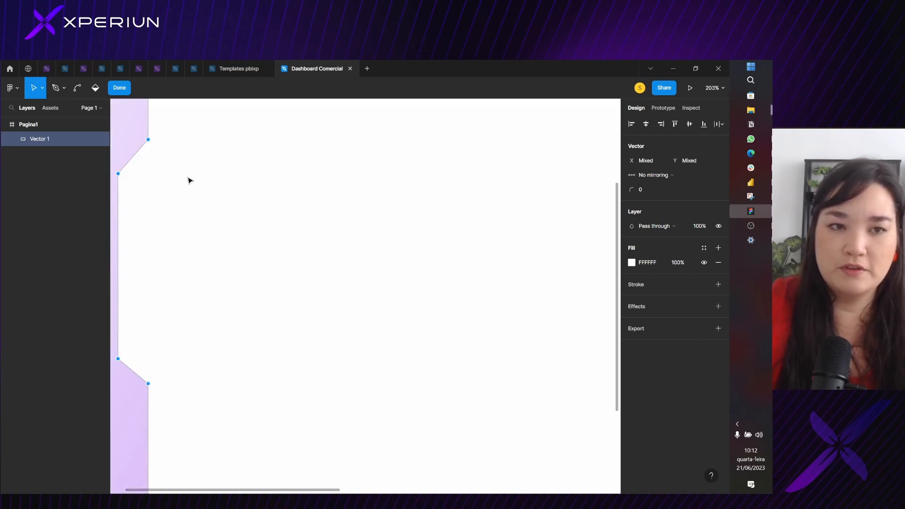
pyautogui.click(658, 191)
pyautogui.write('16')
pyautogui.press('Return')
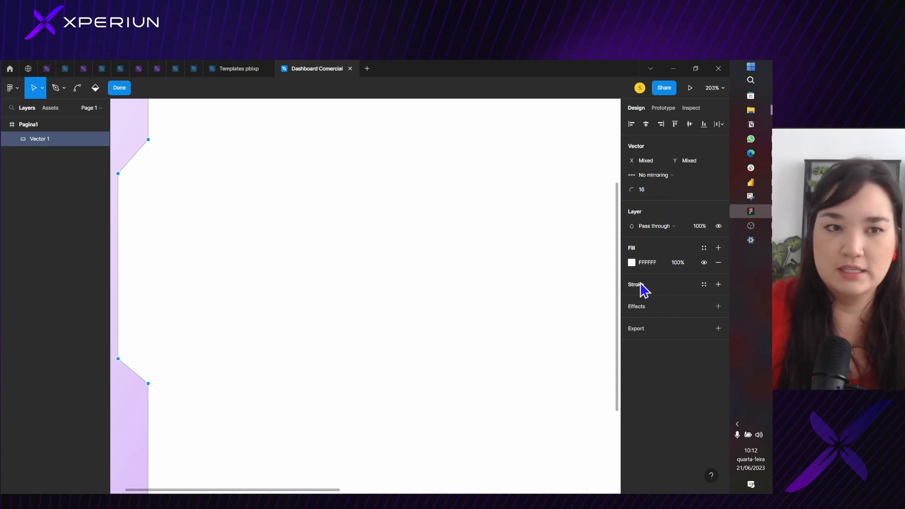
pyautogui.click(203, 185)
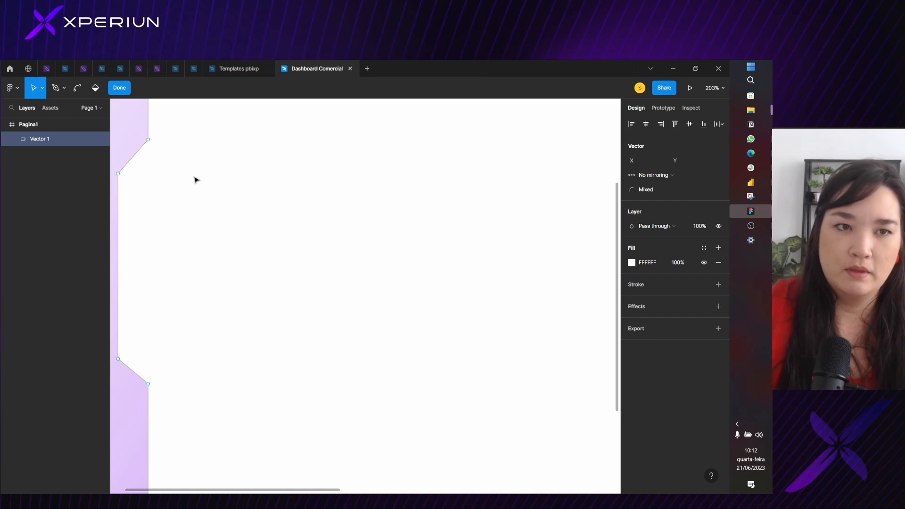
pyautogui.press('Escape')
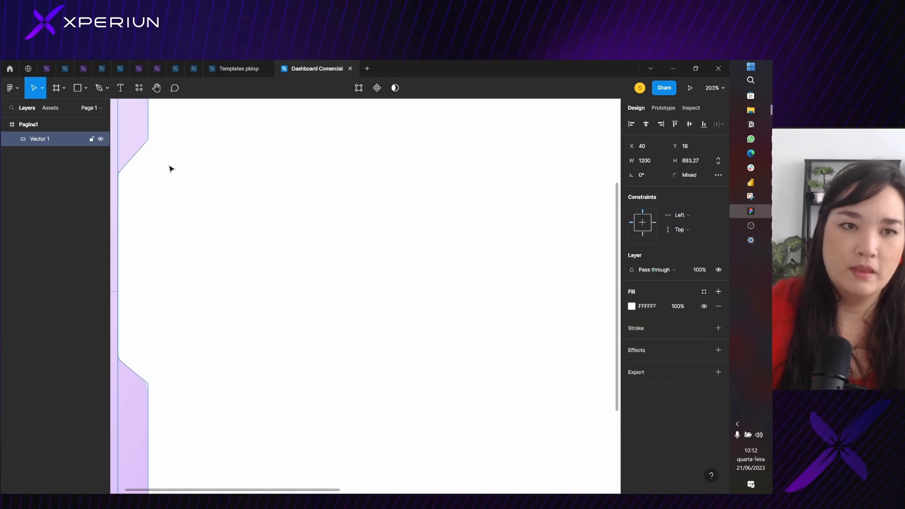
# Round the shape's bottom-left, bottom-right and top-right corner points with a radius of 16 and finish editing the vector
pyautogui.doubleClick(149, 144)
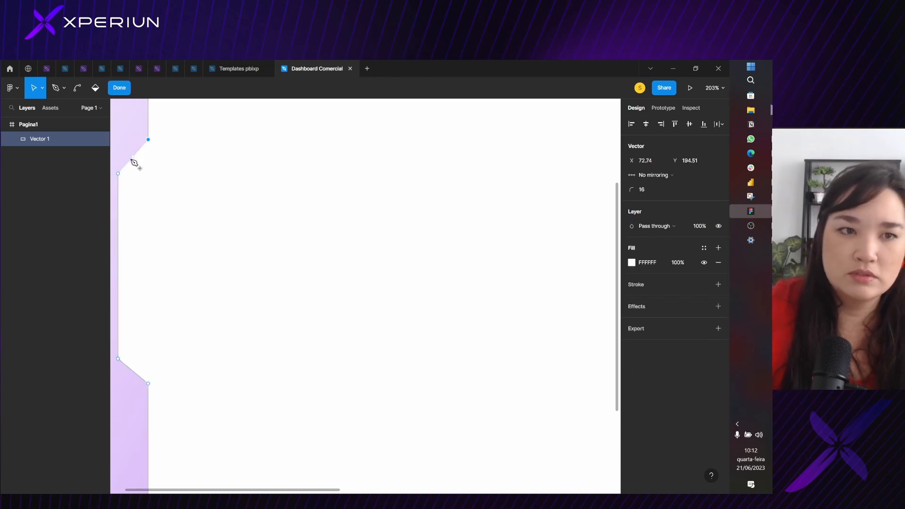
pyautogui.click(183, 358)
pyautogui.scroll(-7, 163, 378)
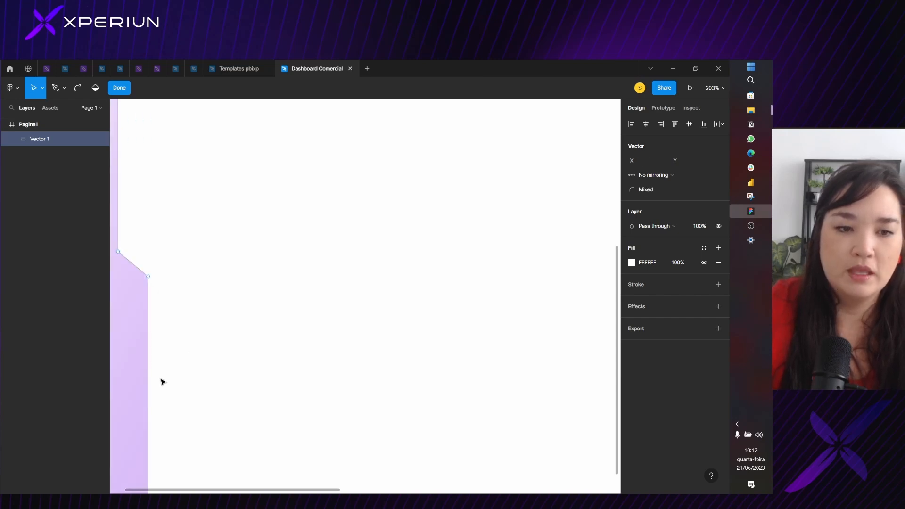
pyautogui.click(148, 284)
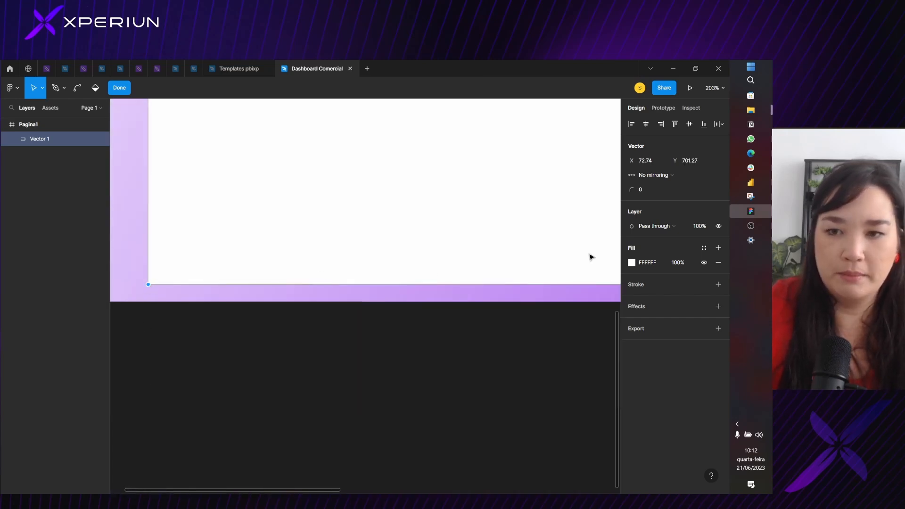
pyautogui.keyDown('ctrl'); pyautogui.scroll(-5, 591, 257); pyautogui.keyUp('ctrl')
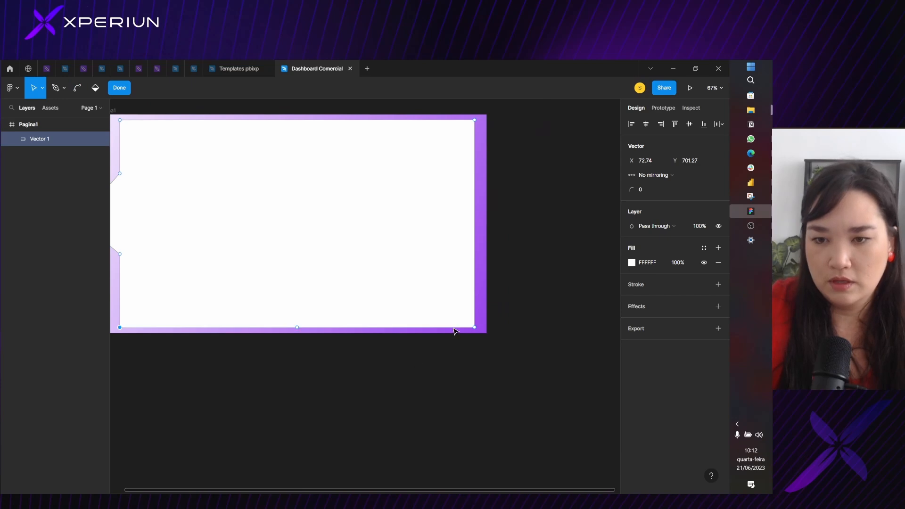
pyautogui.press('ctrl')
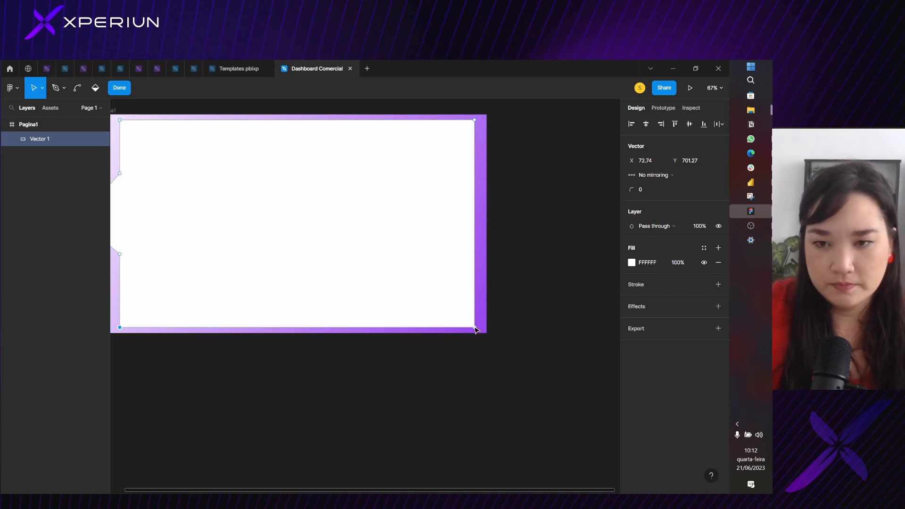
pyautogui.keyDown('shift'); pyautogui.click(474, 327); pyautogui.keyUp('shift')
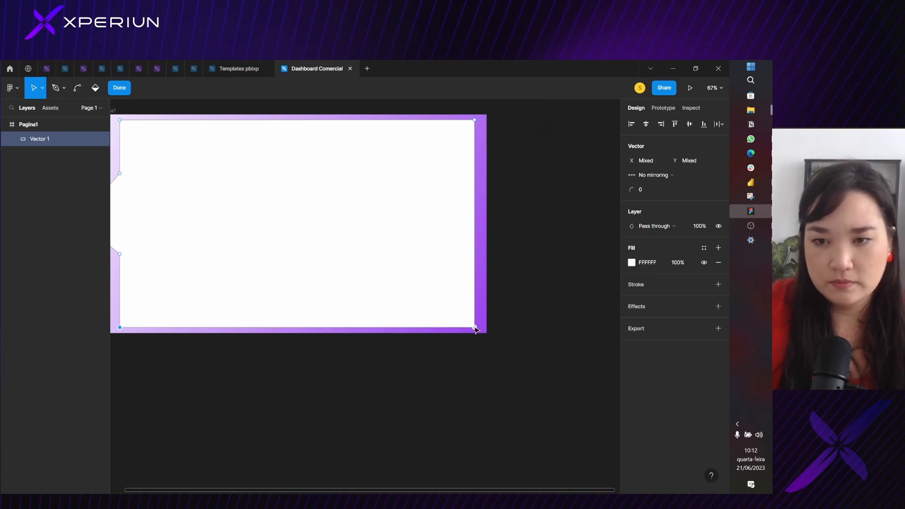
pyautogui.keyDown('shift'); pyautogui.click(475, 120); pyautogui.keyUp('shift')
pyautogui.click(654, 190)
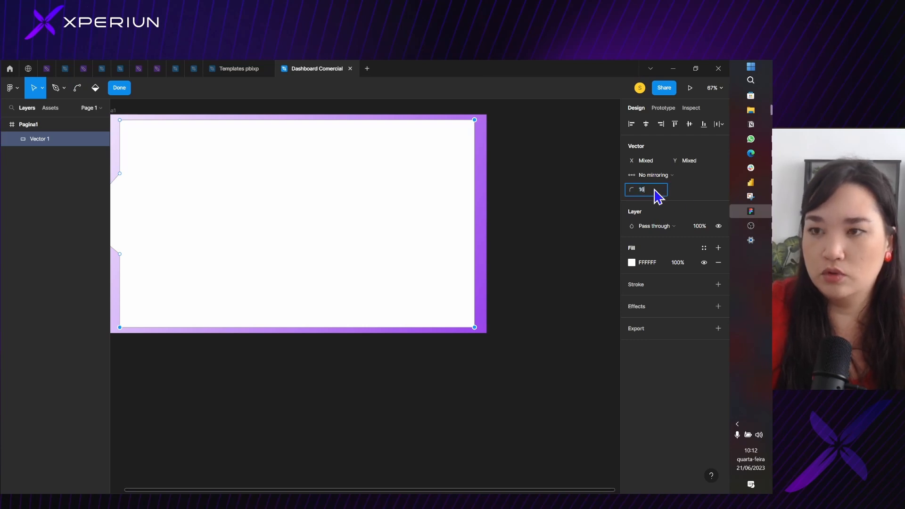
pyautogui.press('Return')
pyautogui.scroll(5, 491, 196)
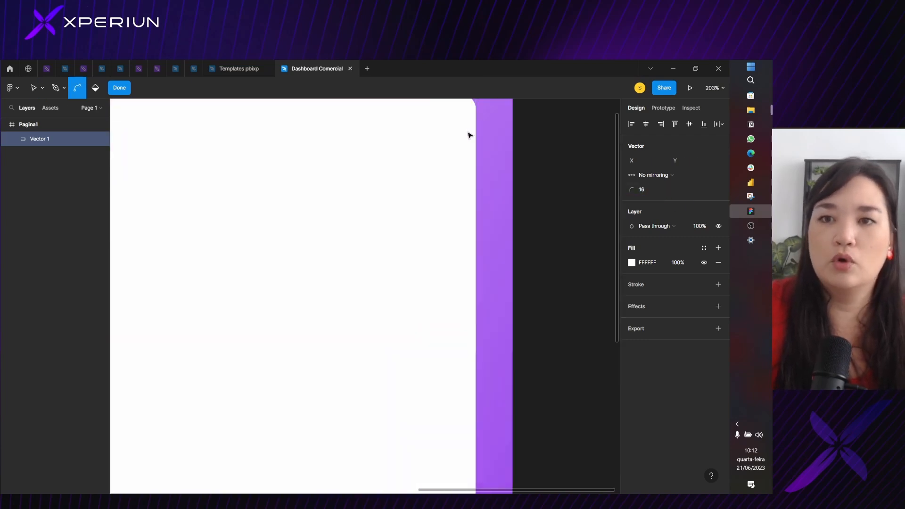
pyautogui.scroll(2, 481, 139)
pyautogui.scroll(-7, 422, 250)
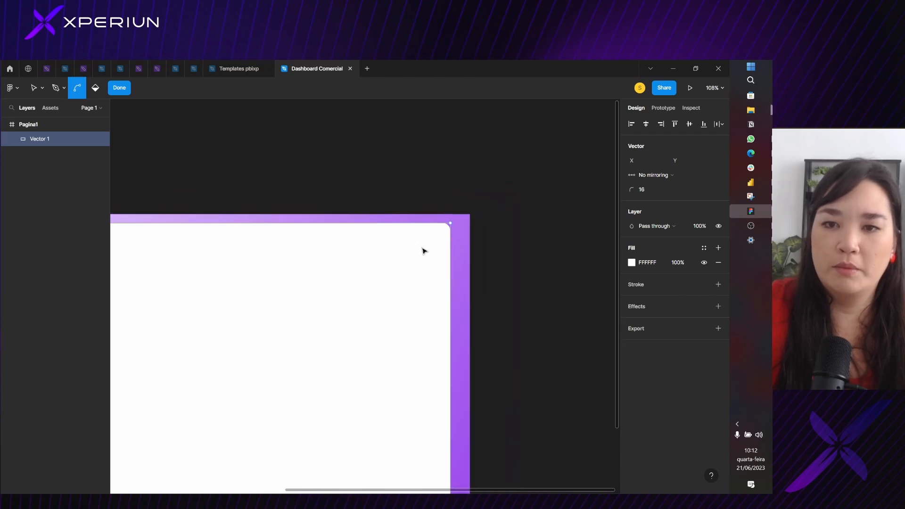
pyautogui.moveTo(347, 276); pyautogui.dragTo(379, 267)
pyautogui.press('Escape')
pyautogui.press('Escape')
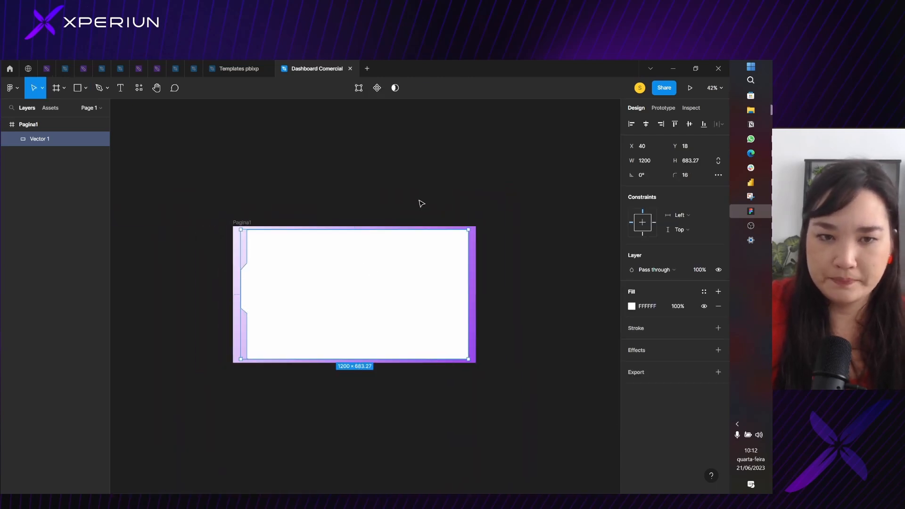
# Scale the white notched shape down proportionally around its center to about 1156 × 658 and deselect it
pyautogui.scroll(4, 355, 296)
pyautogui.click(357, 297)
pyautogui.scroll(-3, 371, 297)
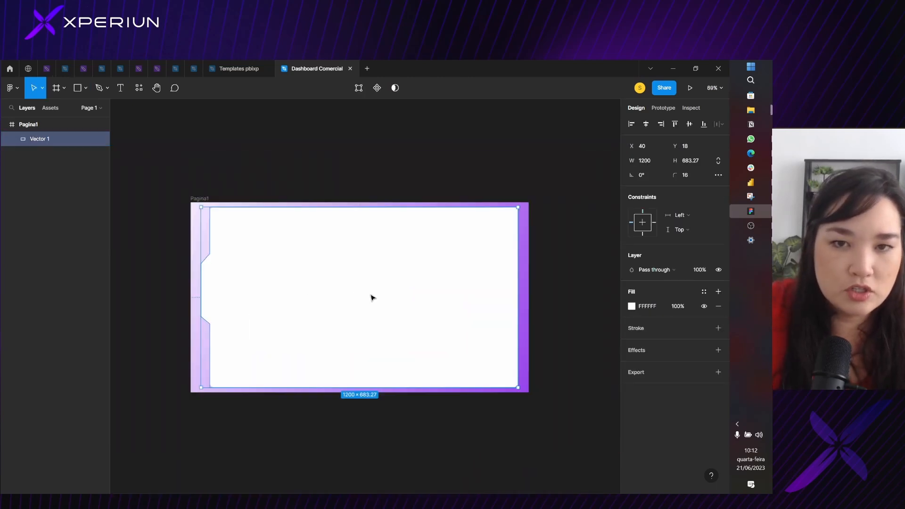
pyautogui.click(408, 202)
pyautogui.click(420, 280)
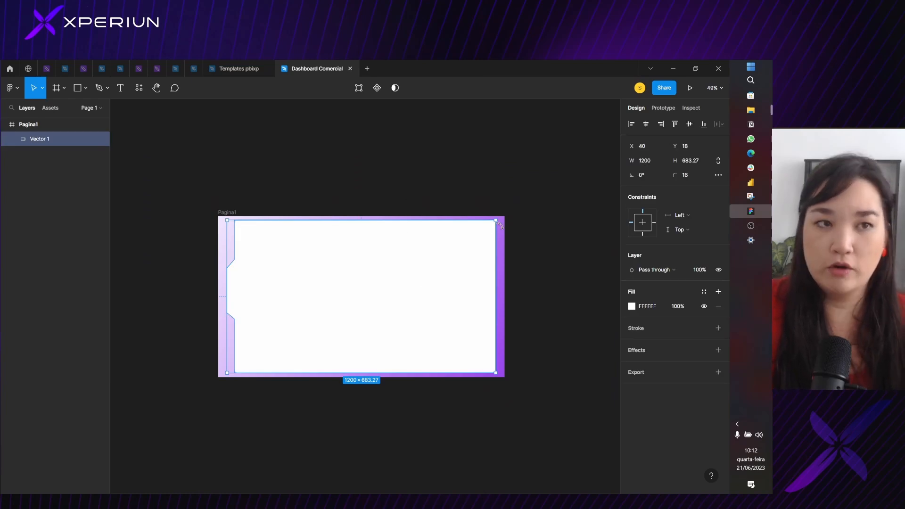
pyautogui.press('k')
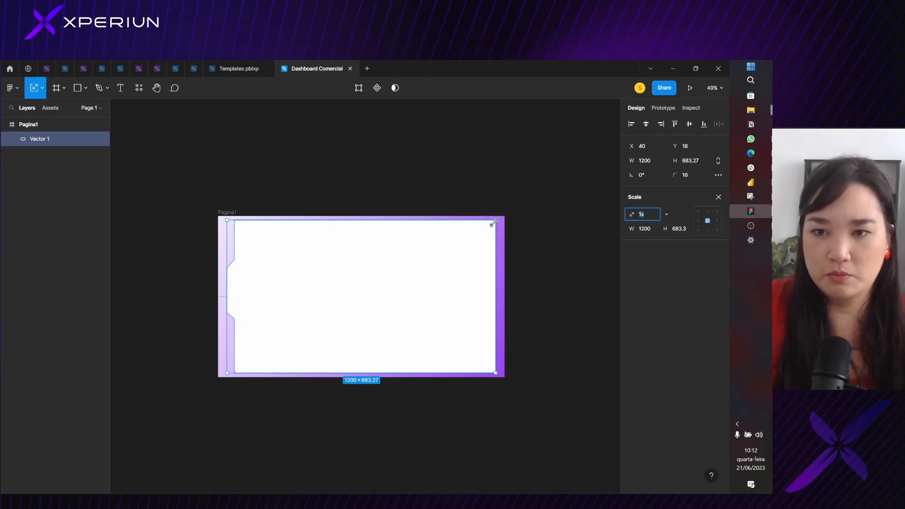
pyautogui.moveTo(494, 221); pyautogui.dragTo(479, 231)
pyautogui.moveTo(460, 266); pyautogui.dragTo(488, 255)
pyautogui.moveTo(446, 284); pyautogui.dragTo(449, 282)
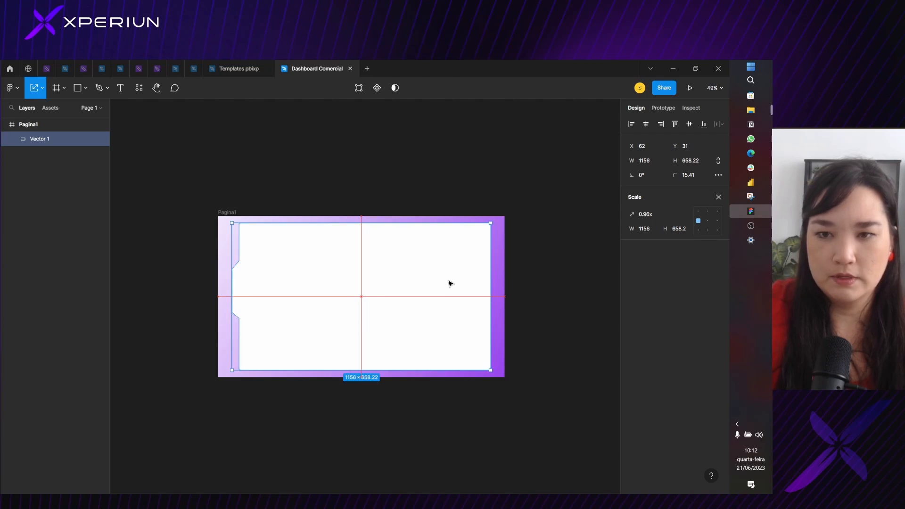
pyautogui.scroll(3, 421, 256)
pyautogui.scroll(-3, 421, 256)
pyautogui.click(390, 194)
pyautogui.moveTo(379, 197); pyautogui.dragTo(386, 158)
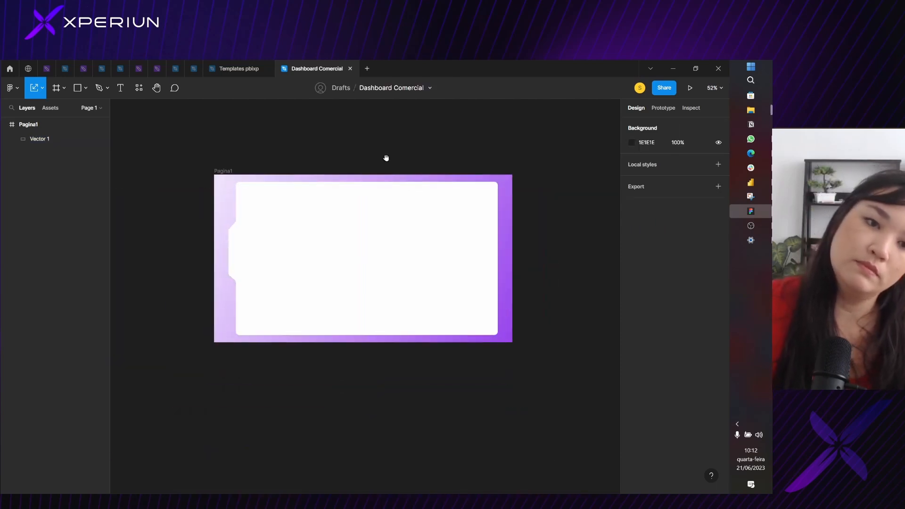
# Leave scaling mode and add a drop shadow effect to the notched shape
pyautogui.hotkey('shift', '1')
pyautogui.click(305, 213)
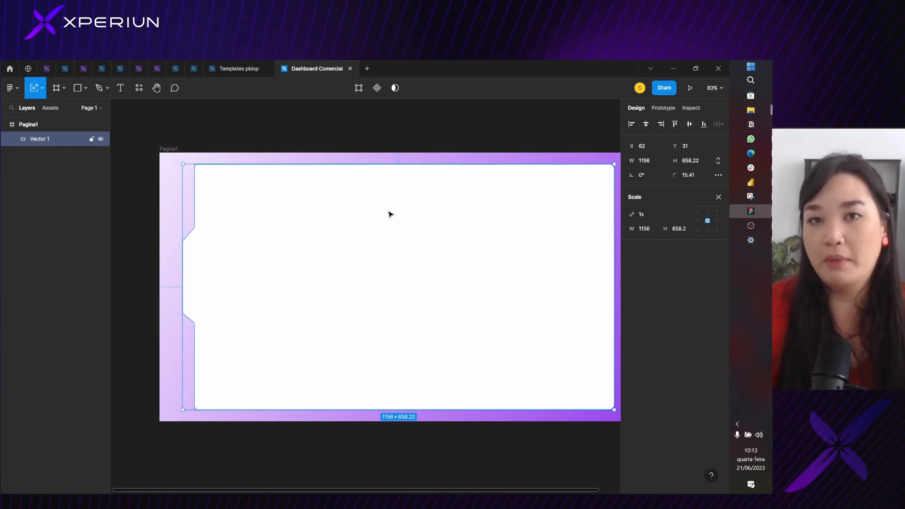
pyautogui.scroll(-1, 345, 228)
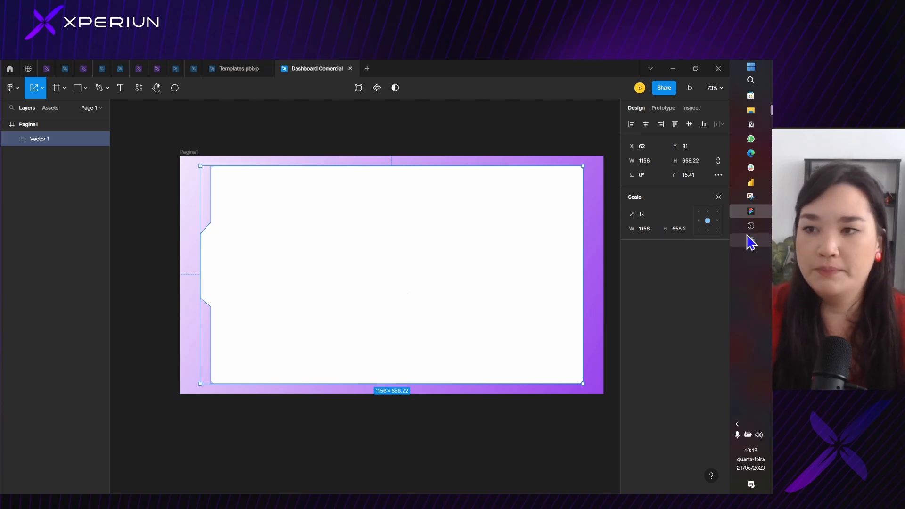
pyautogui.click(718, 197)
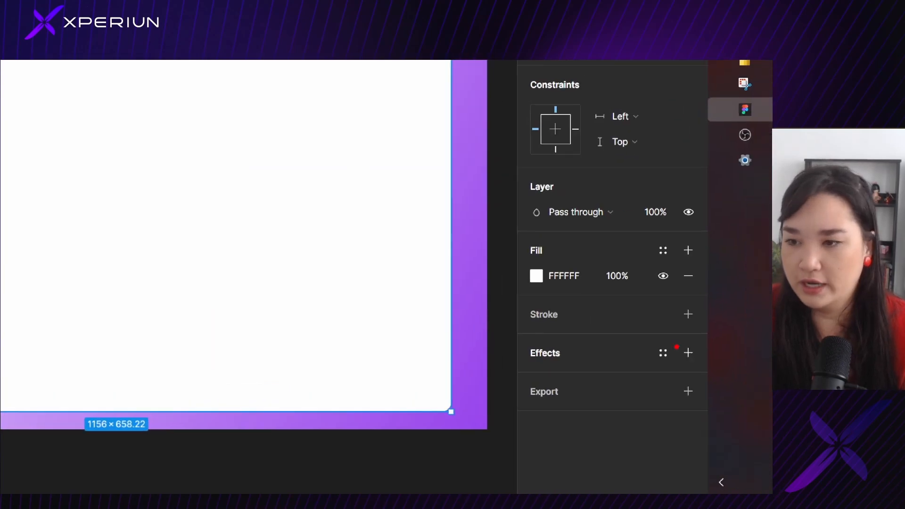
pyautogui.moveTo(676, 363); pyautogui.dragTo(702, 366)
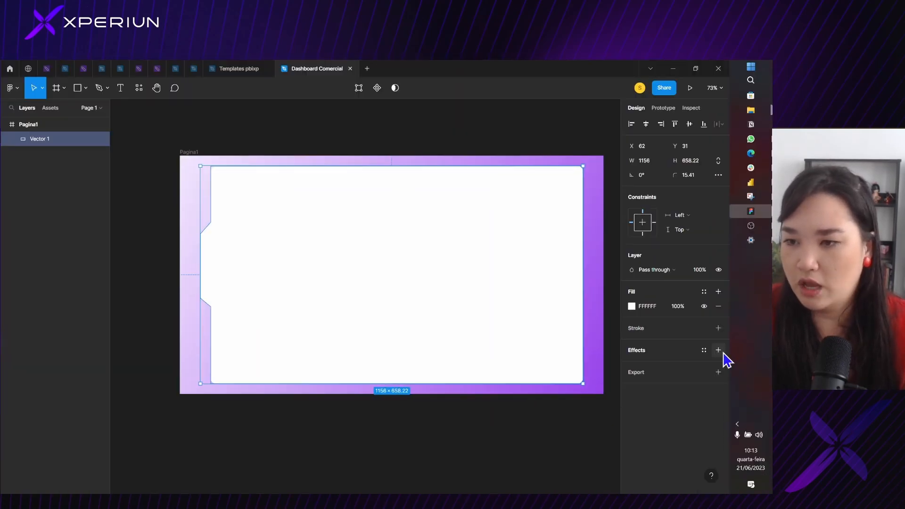
pyautogui.click(688, 353)
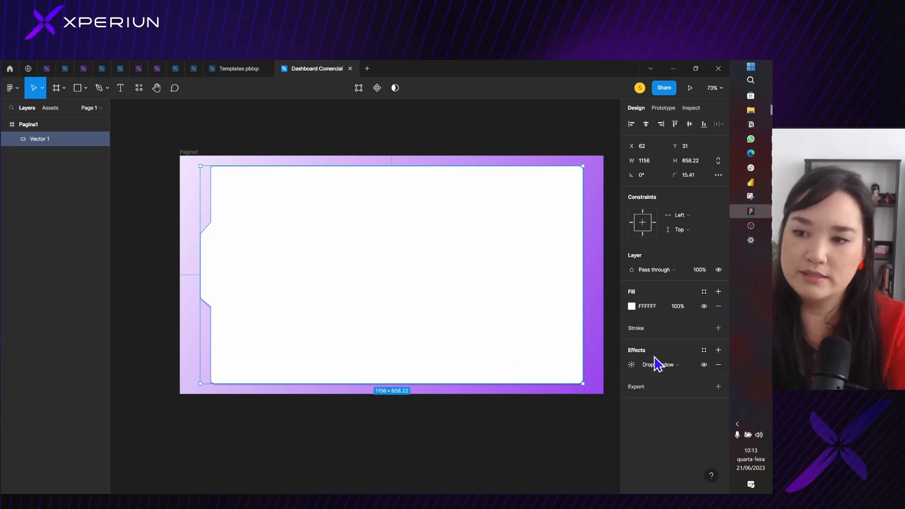
pyautogui.click(632, 365)
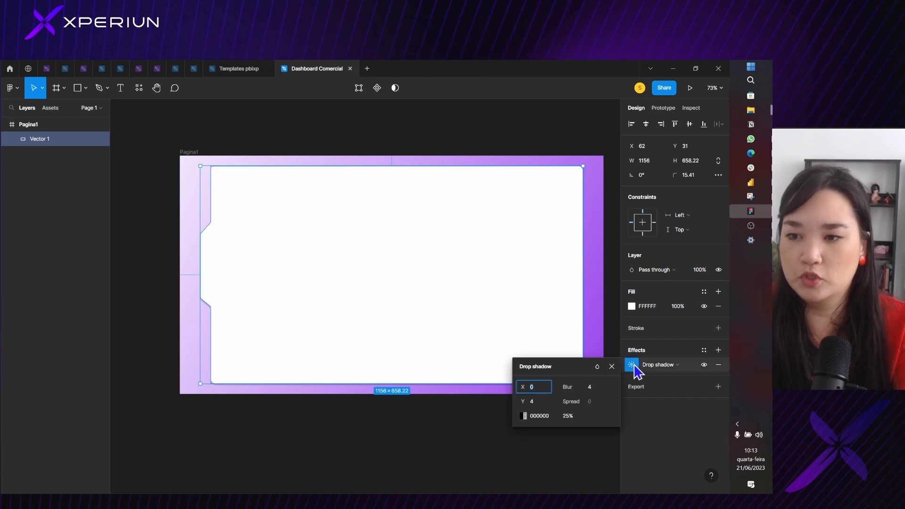
pyautogui.click(661, 366)
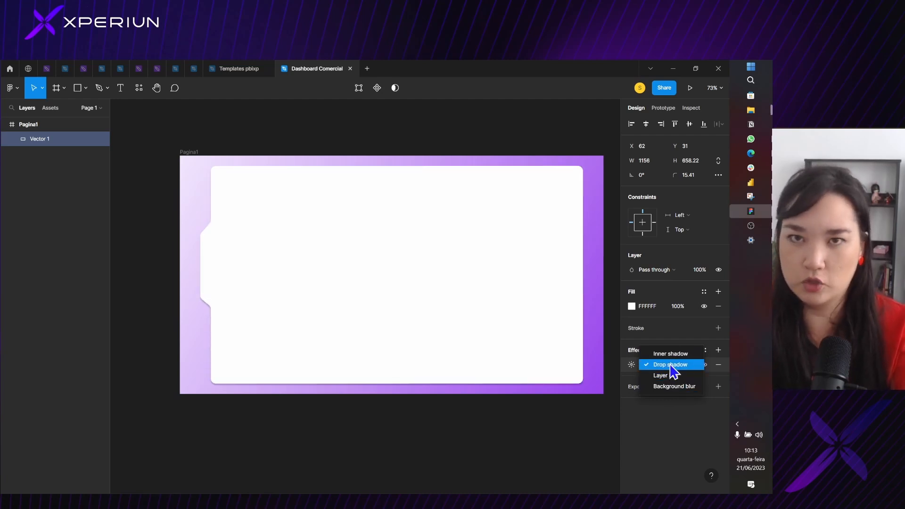
pyautogui.click(671, 366)
pyautogui.click(632, 365)
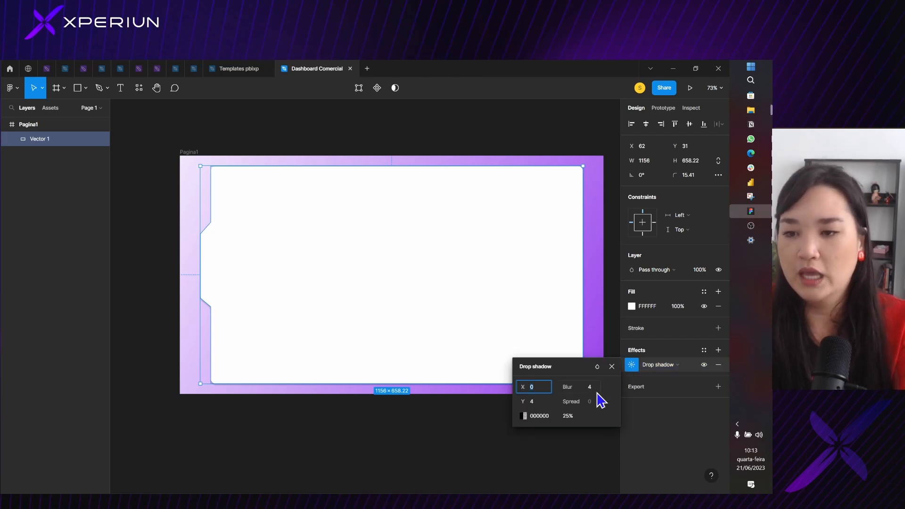
pyautogui.moveTo(589, 372); pyautogui.dragTo(529, 160)
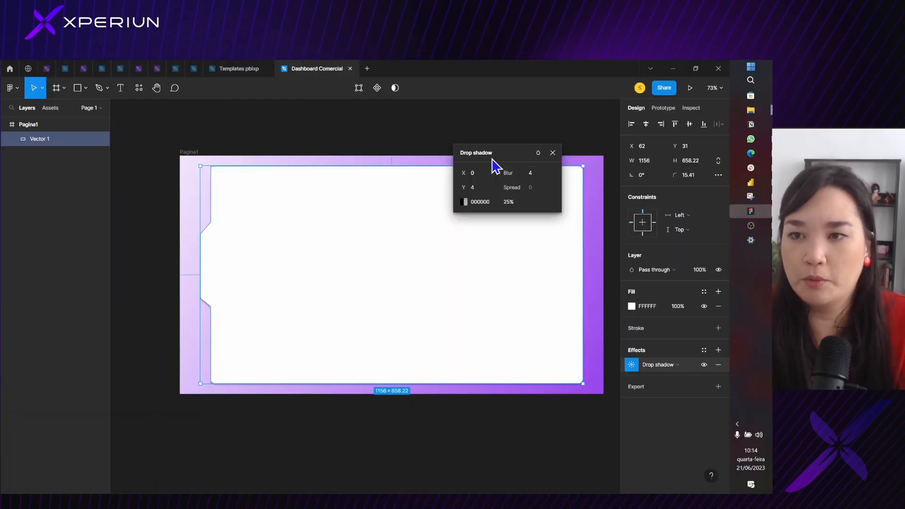
pyautogui.moveTo(490, 160); pyautogui.dragTo(475, 163)
pyautogui.click(599, 351)
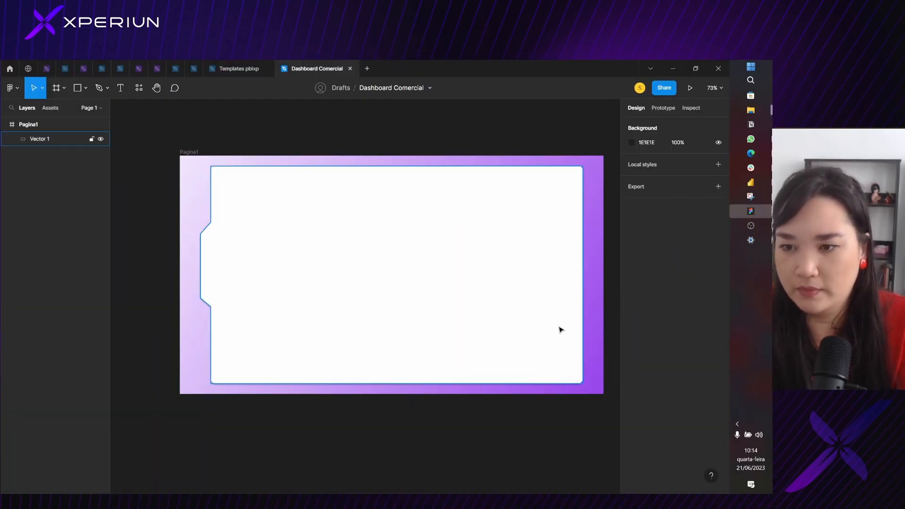
# Set the blur of the notched shape's drop shadow to 16
pyautogui.scroll(10, 586, 389)
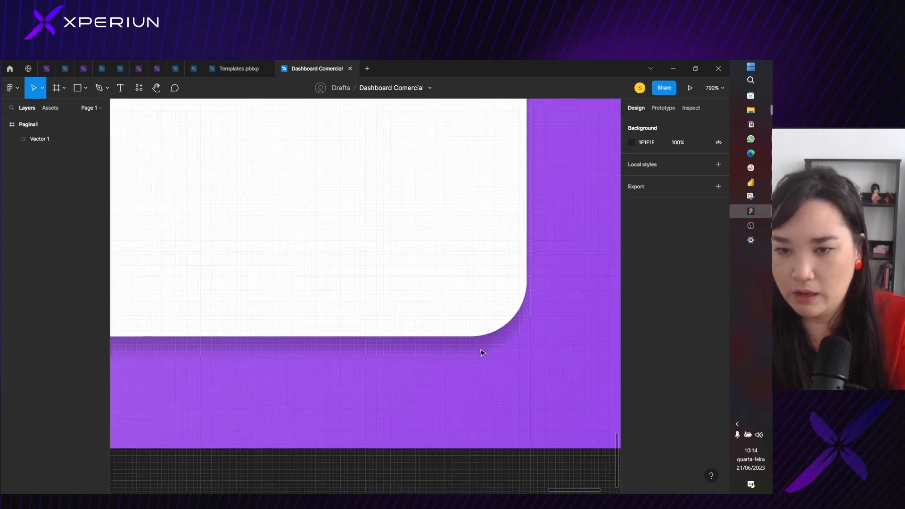
pyautogui.scroll(-3, 453, 347)
pyautogui.click(434, 266)
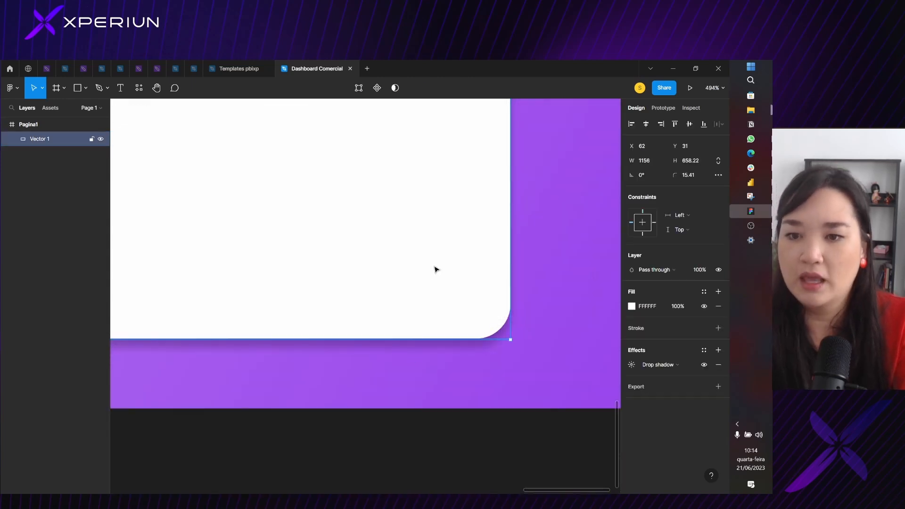
pyautogui.click(631, 365)
pyautogui.click(590, 387)
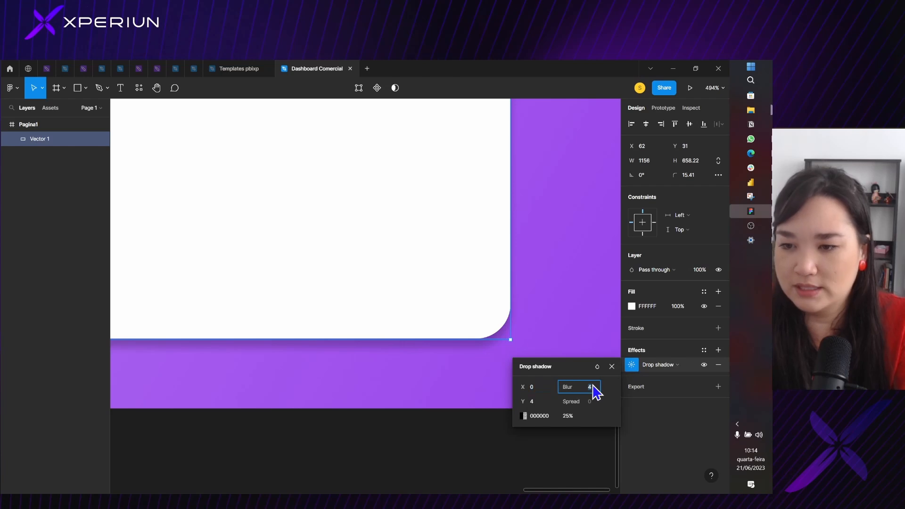
pyautogui.write('16')
pyautogui.press('Return')
pyautogui.scroll(-2, 490, 335)
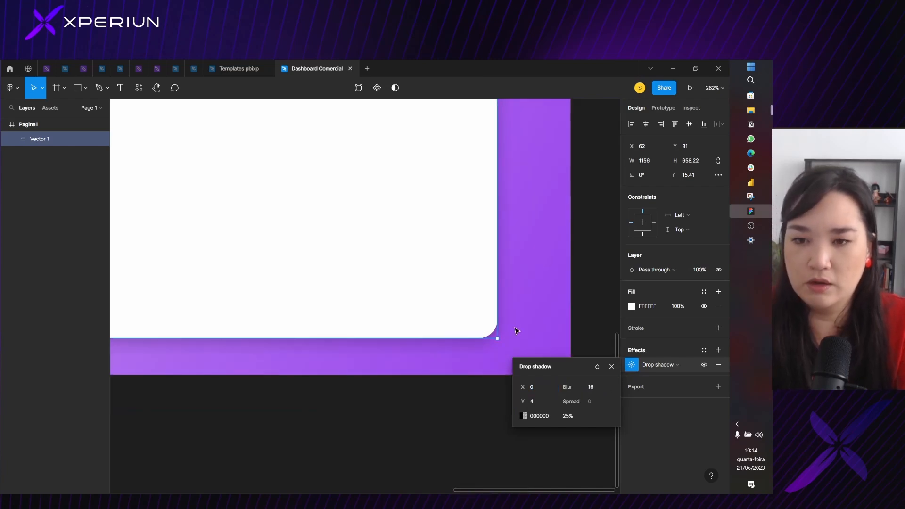
pyautogui.click(515, 330)
pyautogui.scroll(-5, 516, 330)
pyautogui.scroll(-2, 515, 330)
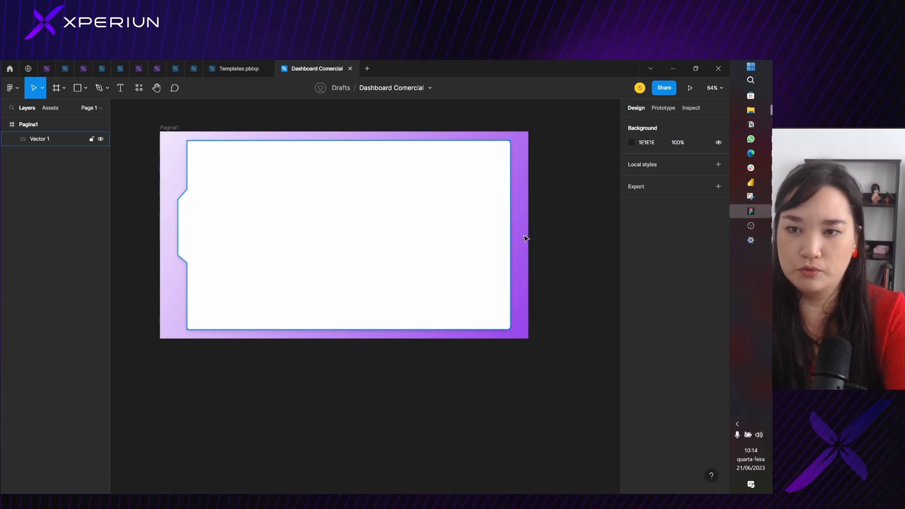
pyautogui.click(494, 179)
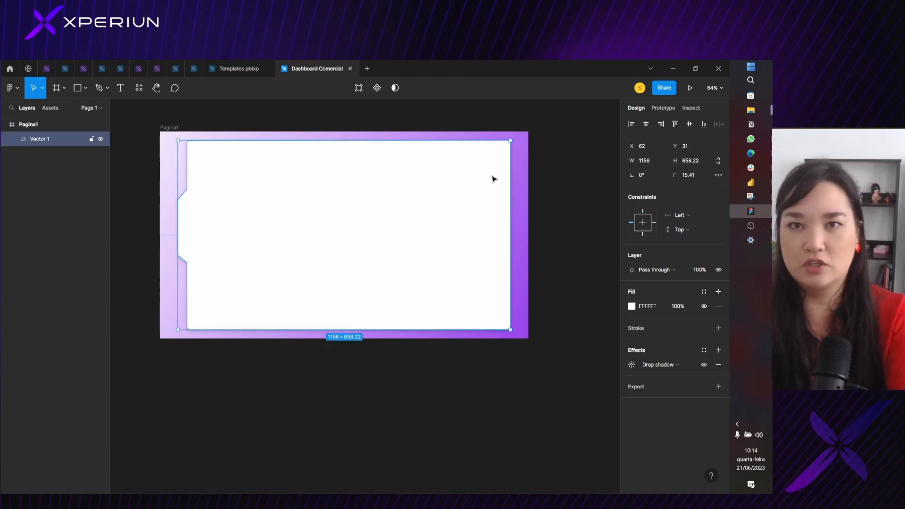
pyautogui.scroll(-2, 191, 229)
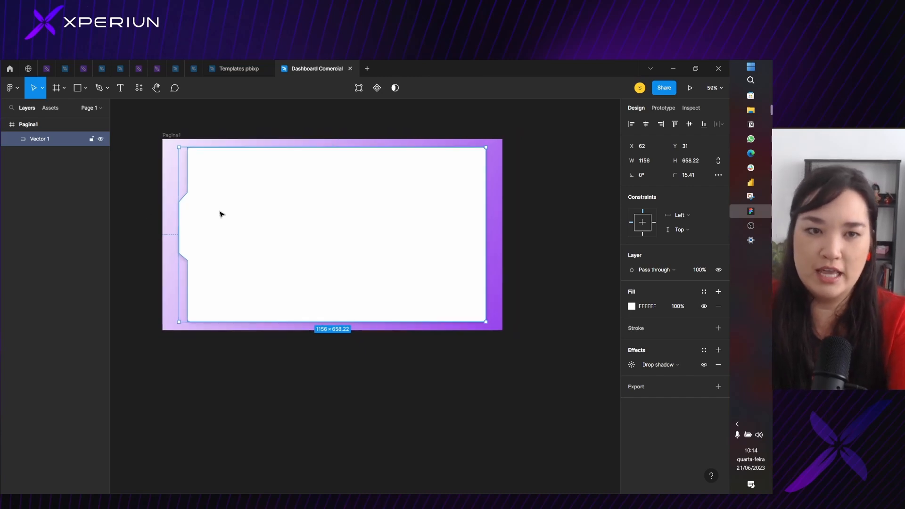
pyautogui.click(493, 269)
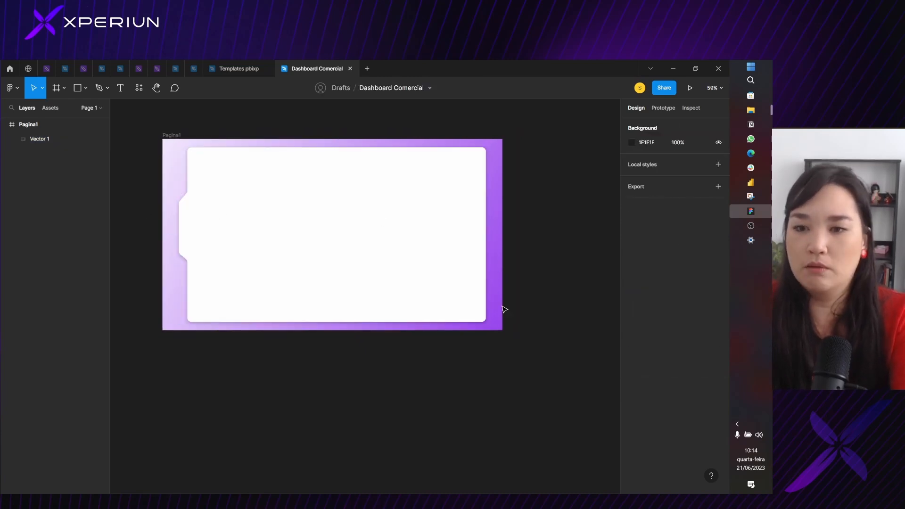
pyautogui.click(475, 289)
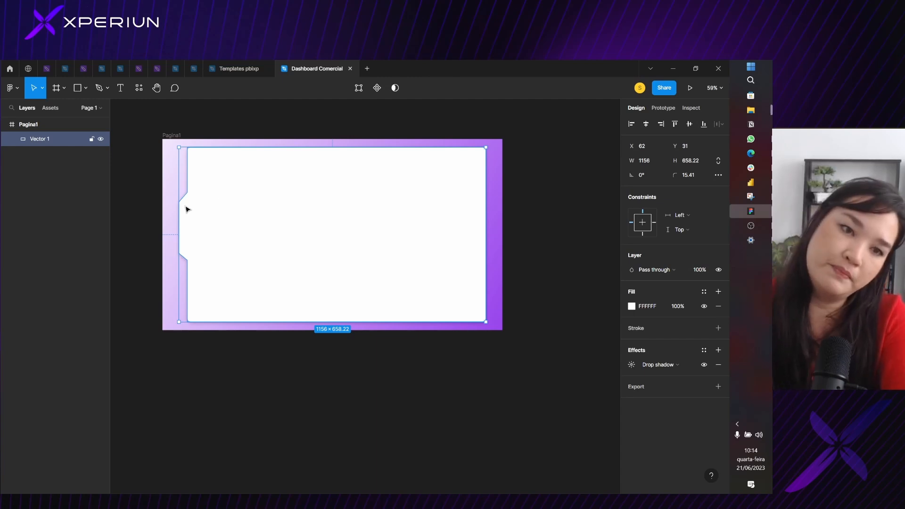
pyautogui.scroll(2, 190, 225)
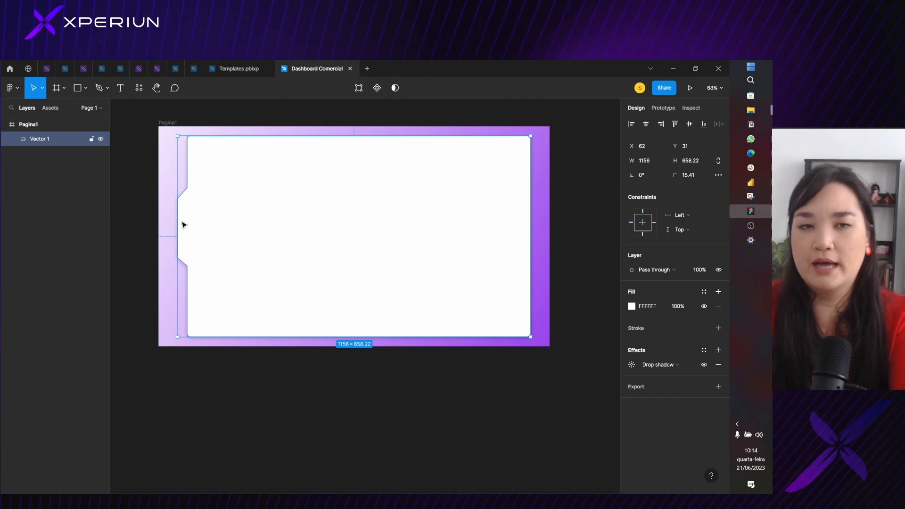
pyautogui.scroll(5, 191, 194)
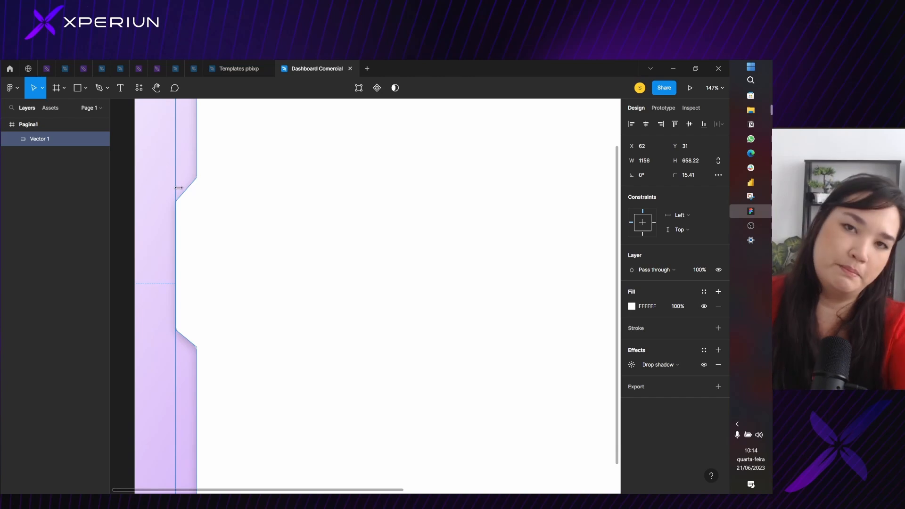
pyautogui.scroll(-5, 184, 205)
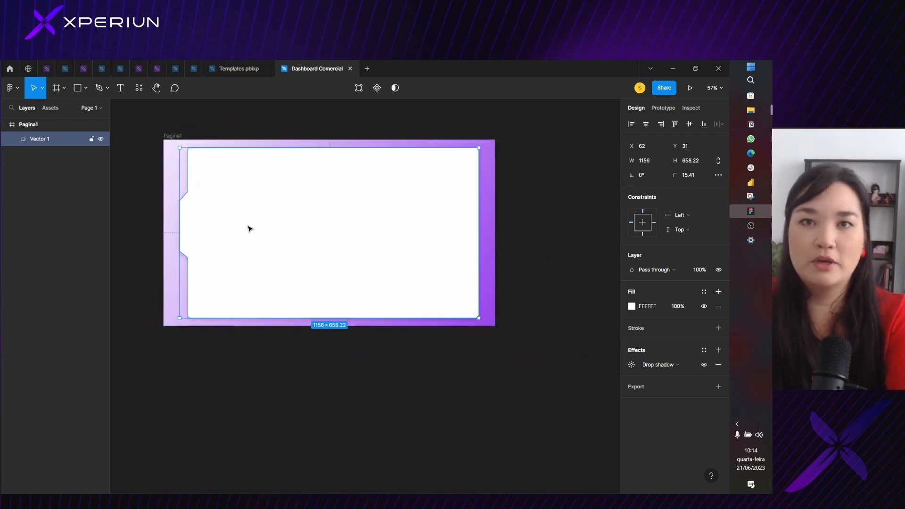
# Draw a rectangle over the main body of the white shape and fit its edges to it, about 1123 × 658
pyautogui.click(87, 95)
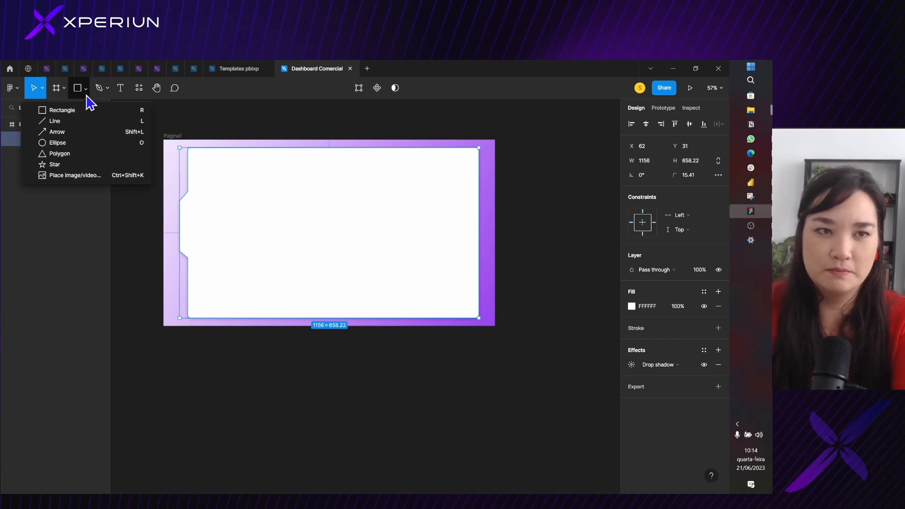
pyautogui.click(92, 106)
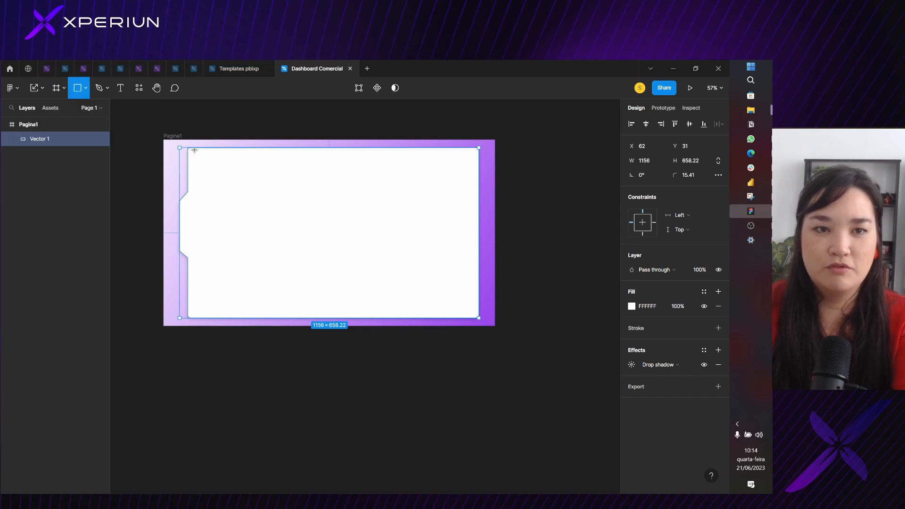
pyautogui.moveTo(188, 149)
pyautogui.mouseDown()
pyautogui.moveTo(308, 295)
pyautogui.moveTo(454, 303)
pyautogui.moveTo(479, 318)
pyautogui.mouseUp()
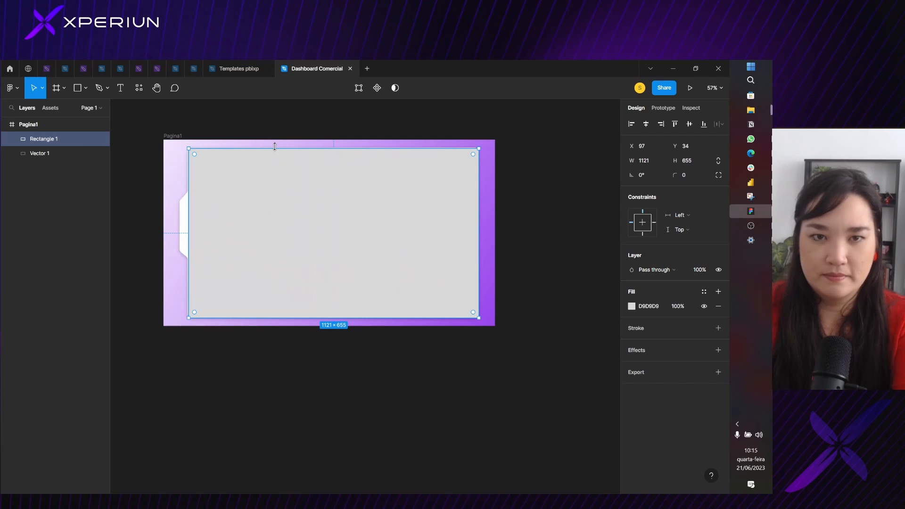
pyautogui.moveTo(278, 148)
pyautogui.mouseDown()
pyautogui.moveTo(285, 140)
pyautogui.moveTo(284, 148)
pyautogui.mouseUp()
pyautogui.moveTo(190, 204); pyautogui.dragTo(188, 202)
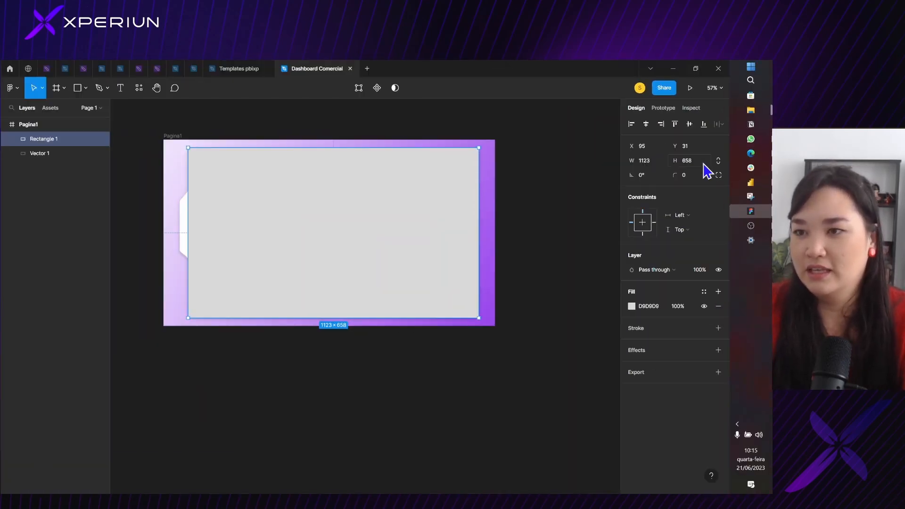
# Halve the rectangle's height to 329 and open its Y position for editing
pyautogui.click(685, 159)
pyautogui.moveTo(693, 162); pyautogui.dragTo(684, 162)
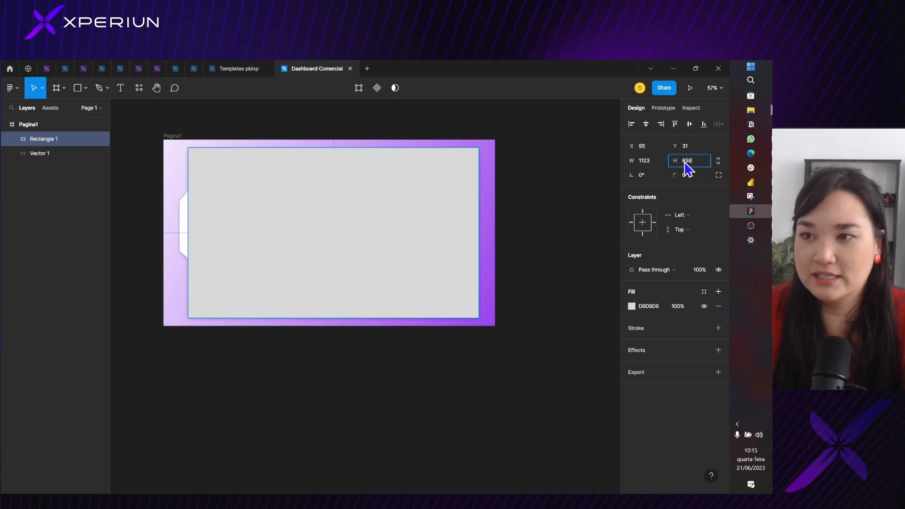
pyautogui.press('super')
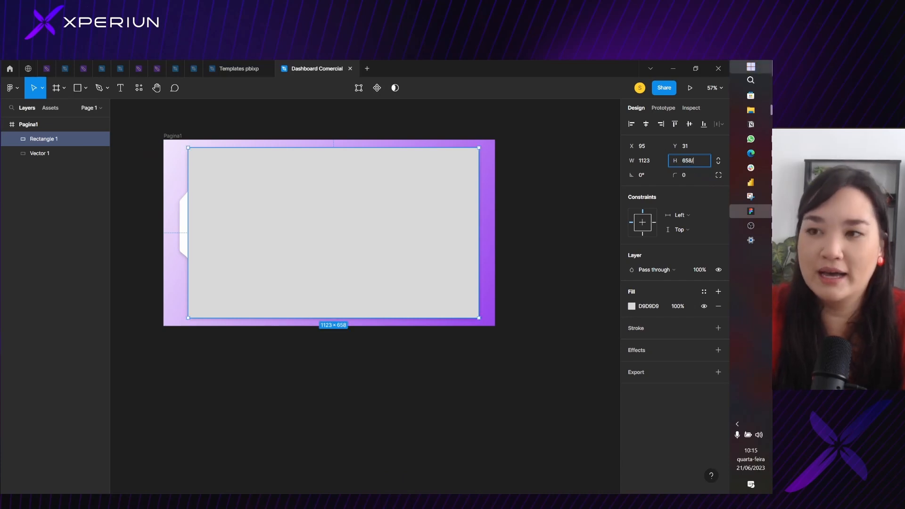
pyautogui.press('Return')
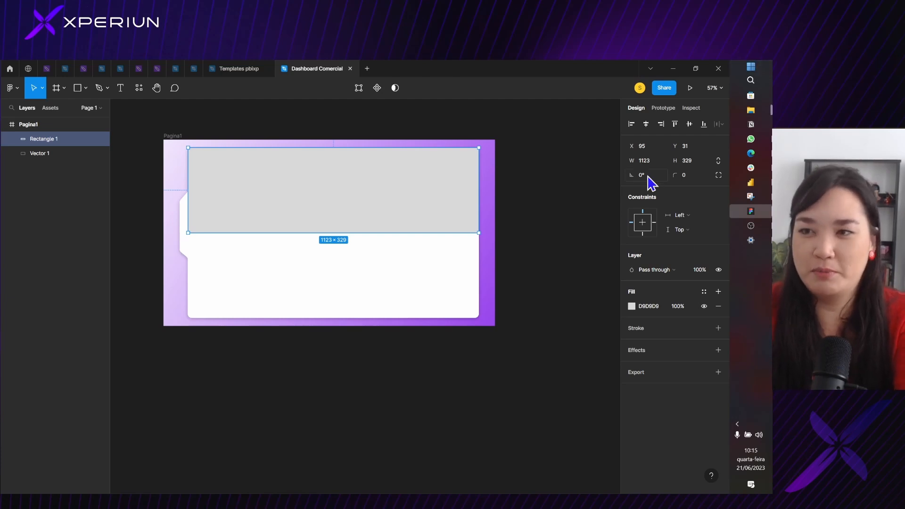
pyautogui.click(689, 146)
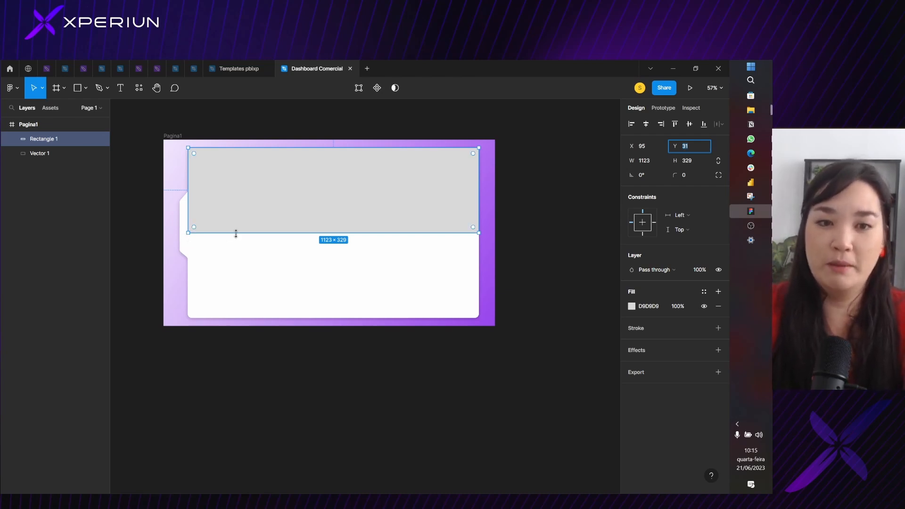
# Move the notch's upper slanted edge down until the notch extends about equally above and below the grey rectangle's bottom edge
pyautogui.scroll(5, 236, 233)
pyautogui.scroll(-4, 234, 234)
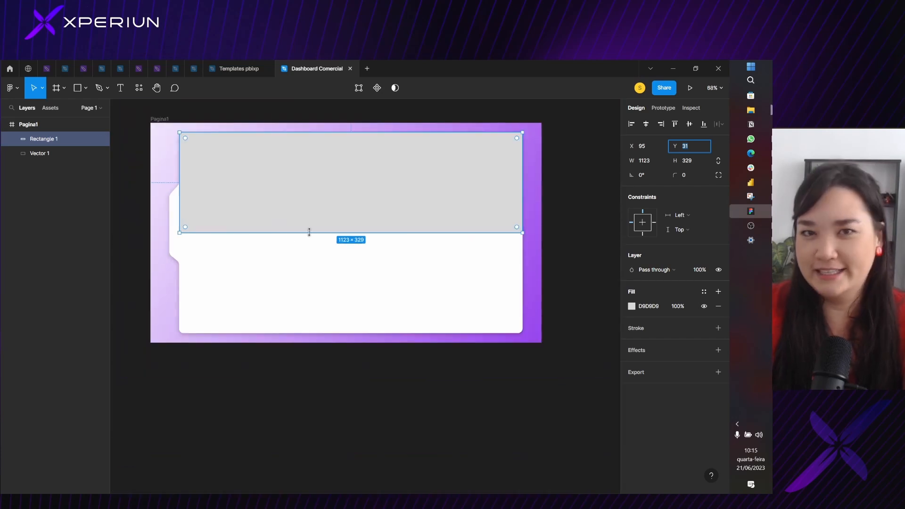
pyautogui.scroll(4, 176, 200)
pyautogui.click(176, 205)
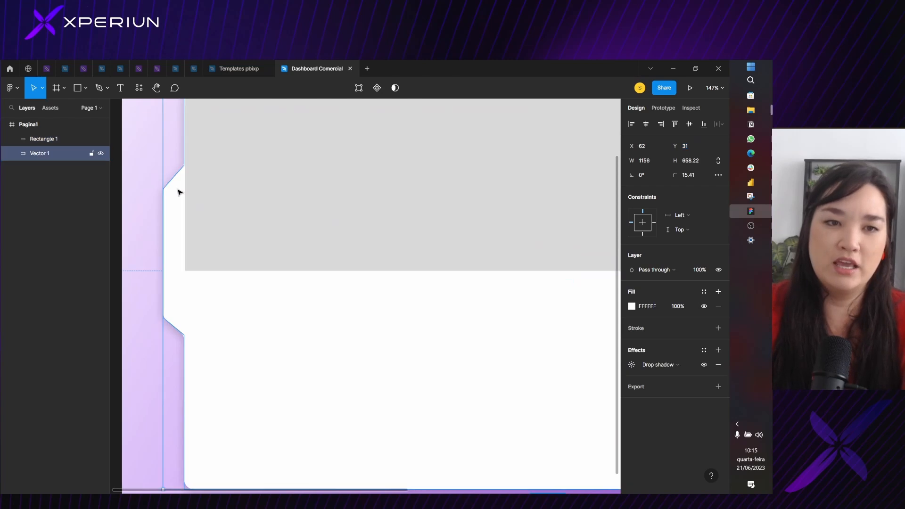
pyautogui.click(257, 273)
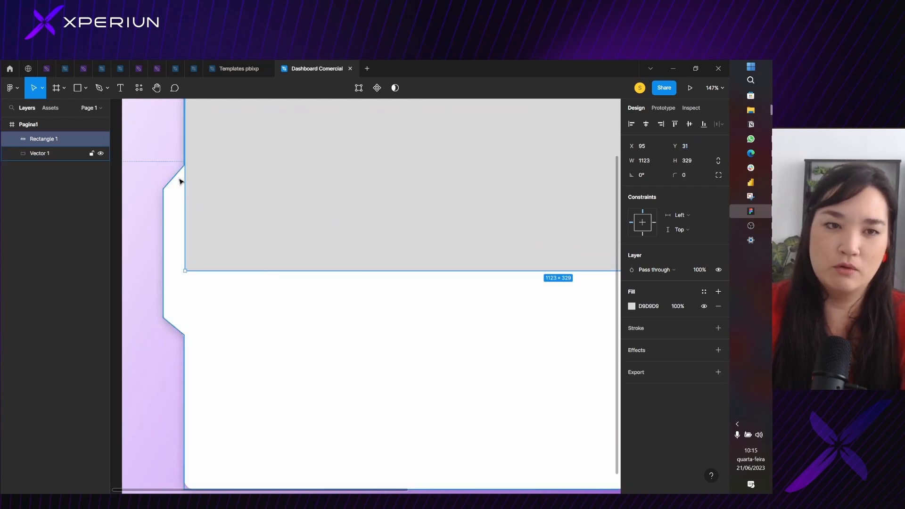
pyautogui.click(179, 182)
pyautogui.doubleClick(179, 181)
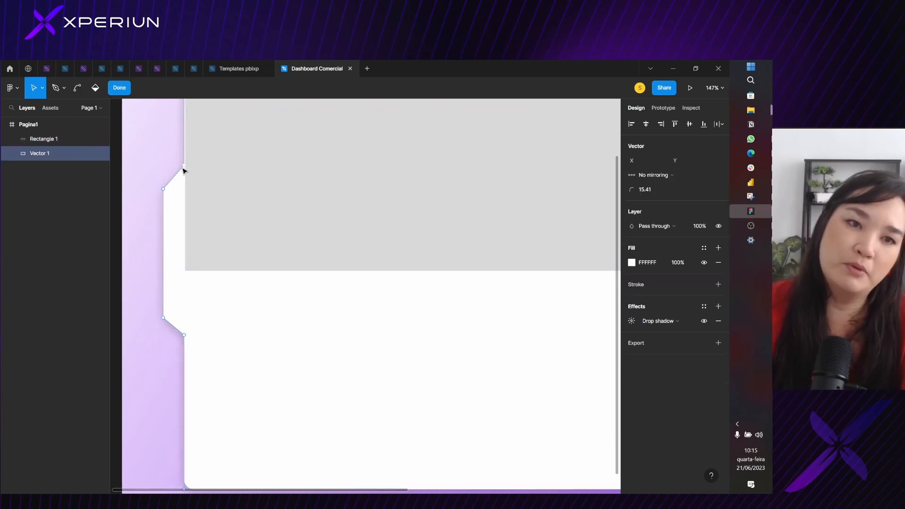
pyautogui.scroll(5, 187, 166)
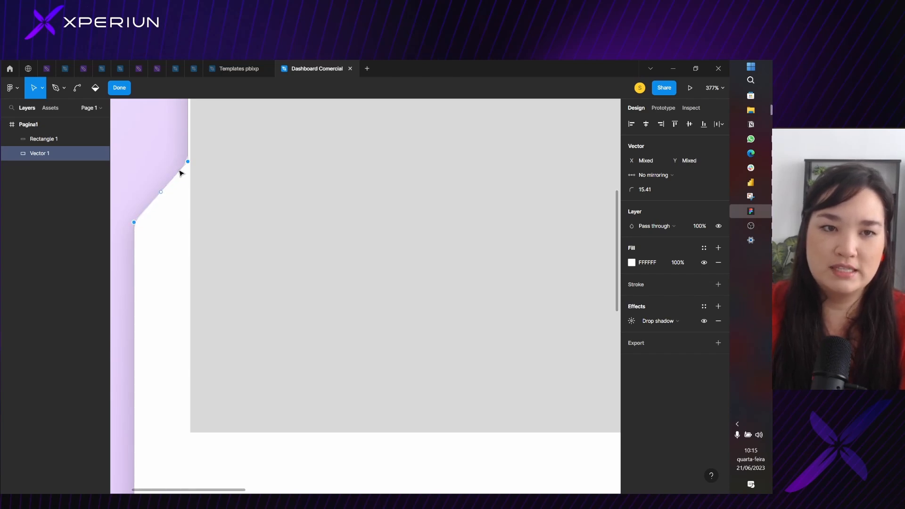
pyautogui.moveTo(181, 171); pyautogui.dragTo(180, 285)
pyautogui.scroll(-5, 265, 359)
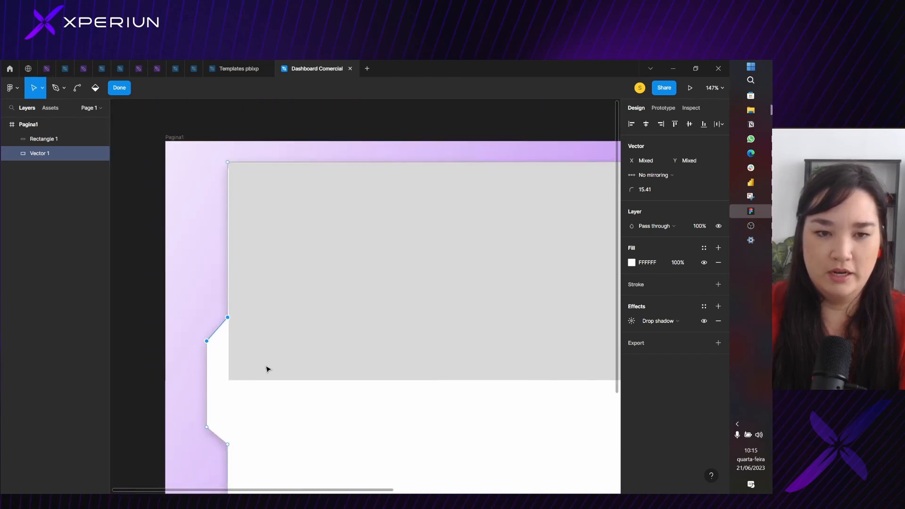
pyautogui.scroll(-1, 247, 372)
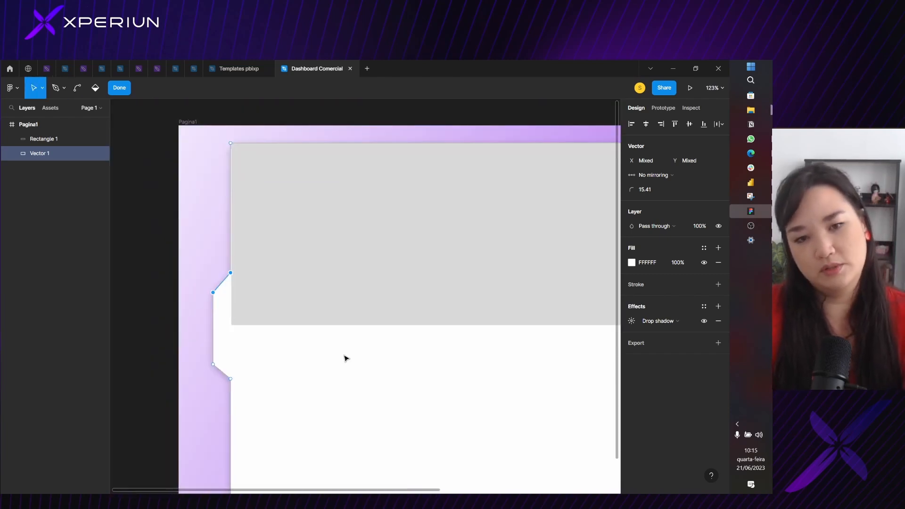
pyautogui.scroll(3, 252, 329)
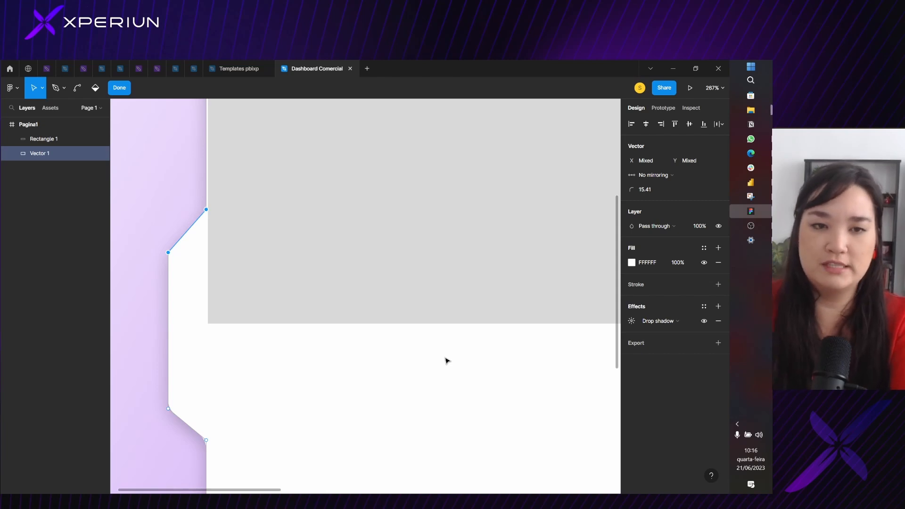
pyautogui.press('Escape')
pyautogui.press('Escape')
# Duplicate the grey rectangle and place the copy directly below it at Y 360
pyautogui.keyDown('ctrl'); pyautogui.scroll(-3, 376, 267); pyautogui.keyUp('ctrl')
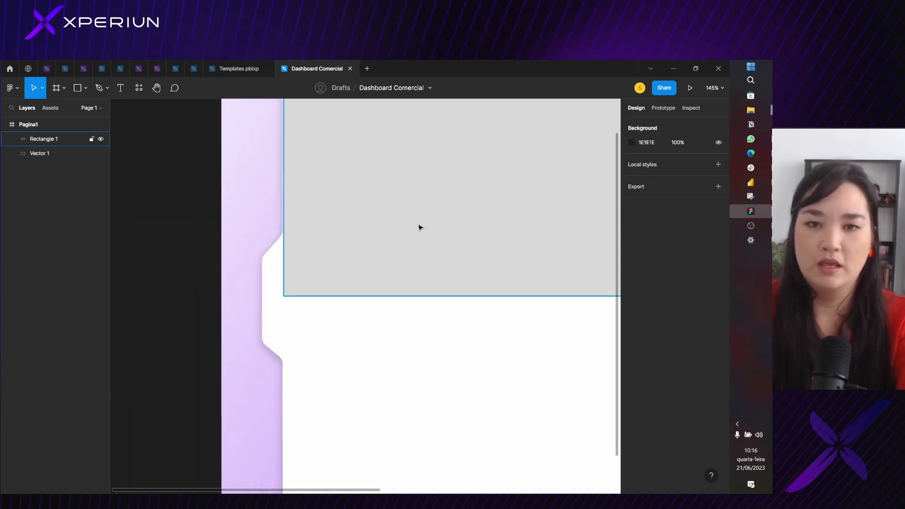
pyautogui.click(436, 210)
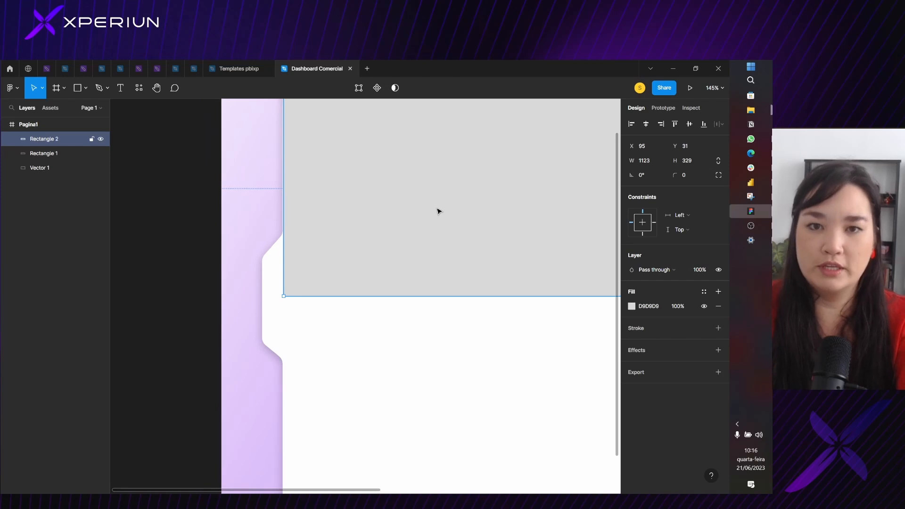
pyautogui.hotkey('ctrl', 'd')
pyautogui.moveTo(438, 164); pyautogui.dragTo(431, 365)
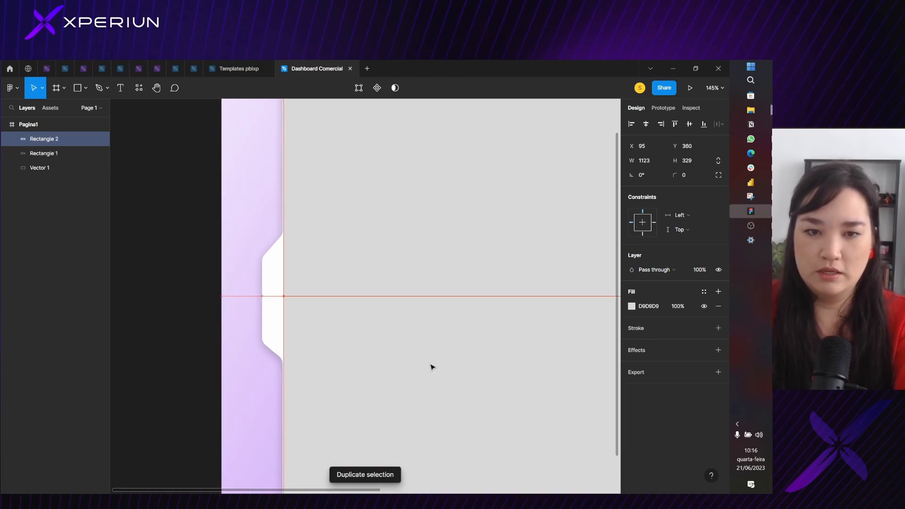
# Change the fill of the lower rectangle to light red EC9191
pyautogui.click(631, 306)
pyautogui.click(569, 280)
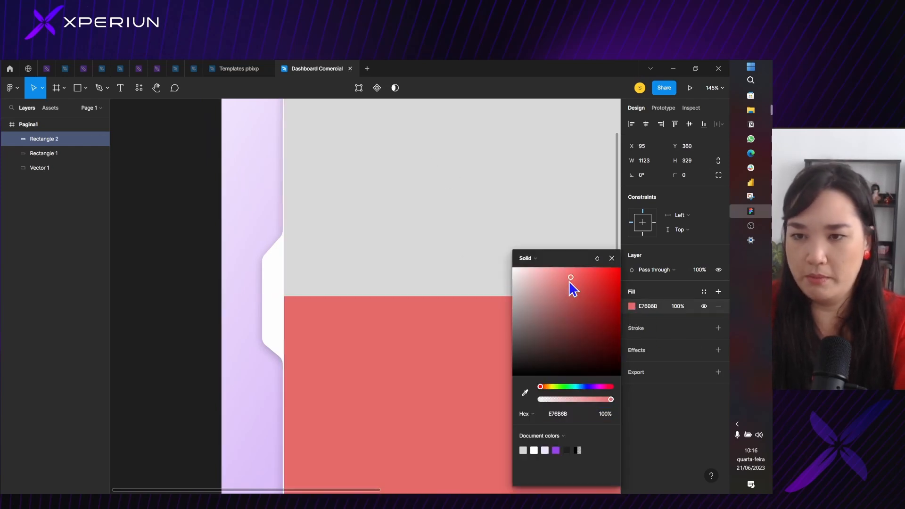
pyautogui.click(589, 276)
pyautogui.click(612, 257)
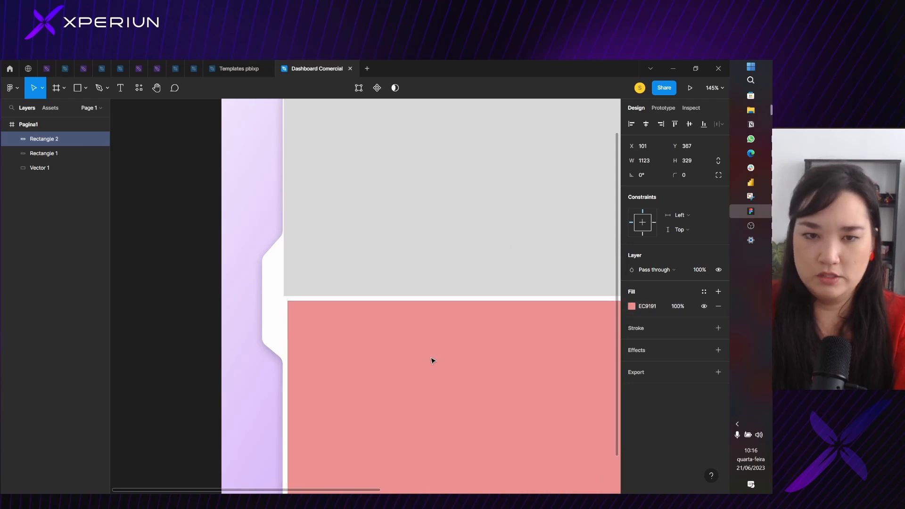
pyautogui.click(279, 259)
pyautogui.doubleClick(280, 256)
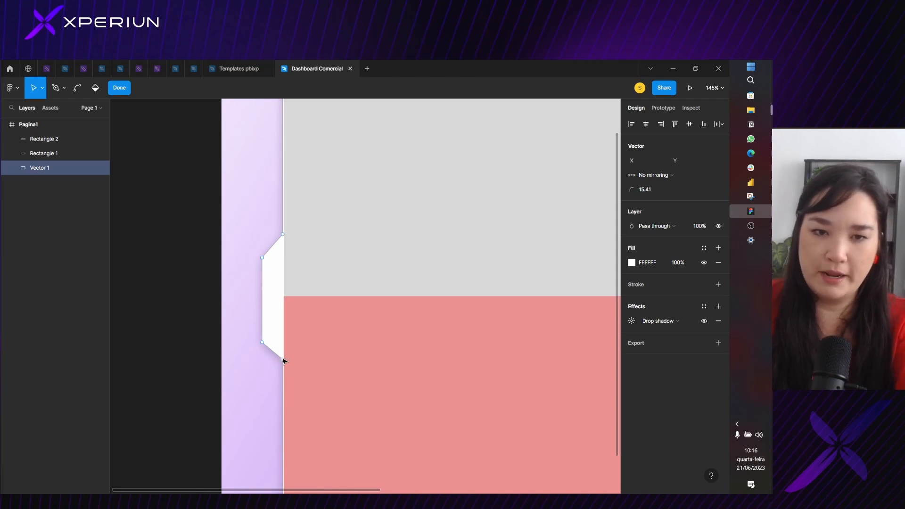
pyautogui.press('Escape')
# Draw a 16 × 95 rectangle from the notch's upper inner corner to the line between the two rectangles, and fill it with 8E4343
pyautogui.click(84, 90)
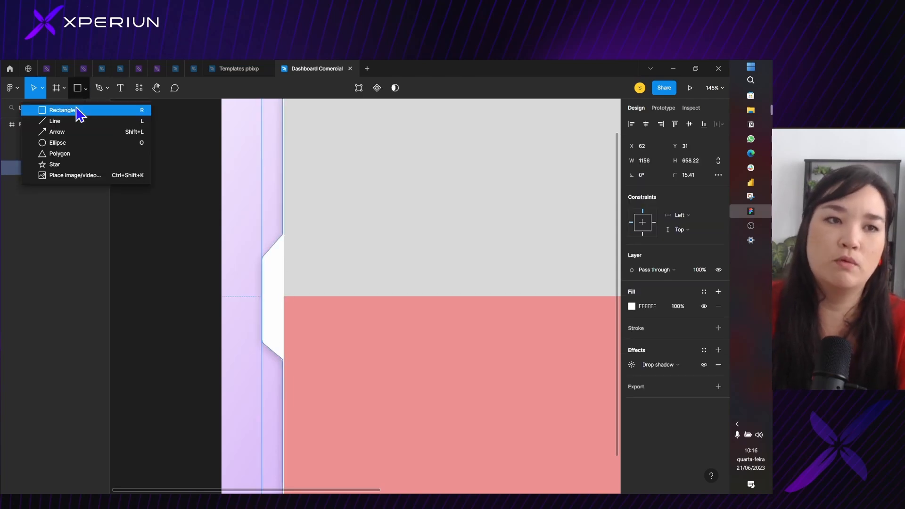
pyautogui.click(79, 111)
pyautogui.moveTo(285, 234); pyautogui.dragTo(295, 297)
pyautogui.click(632, 307)
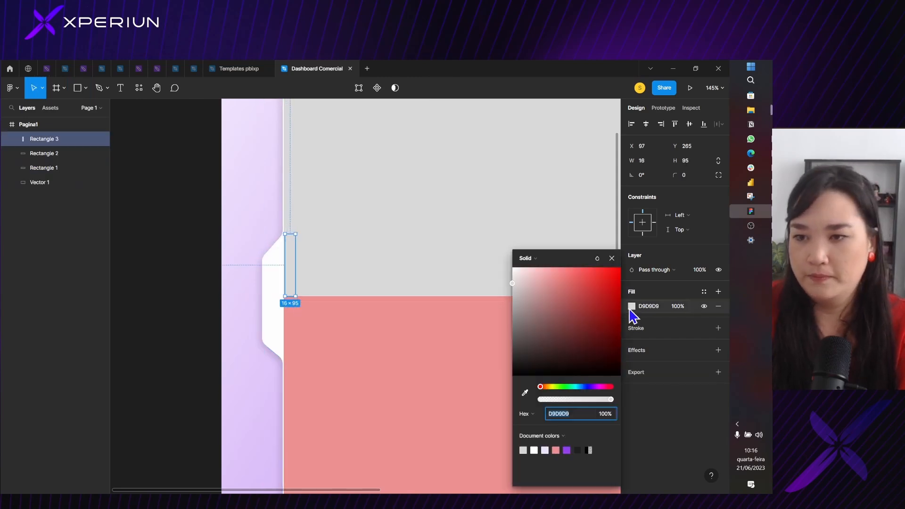
pyautogui.click(570, 315)
# Shift the dark red bar to X 91 across the notch's inner edge and leave it with a single fill
pyautogui.scroll(3, 283, 264)
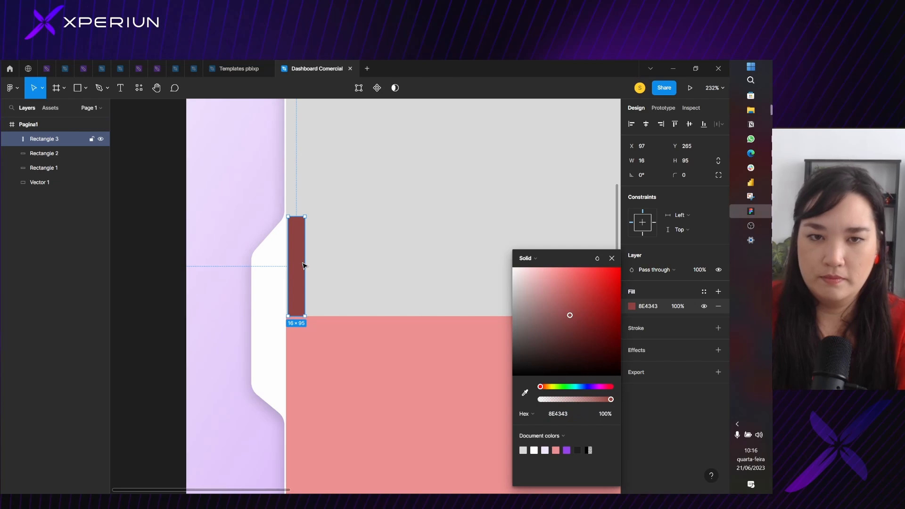
pyautogui.press('Left')
pyautogui.press('Left')
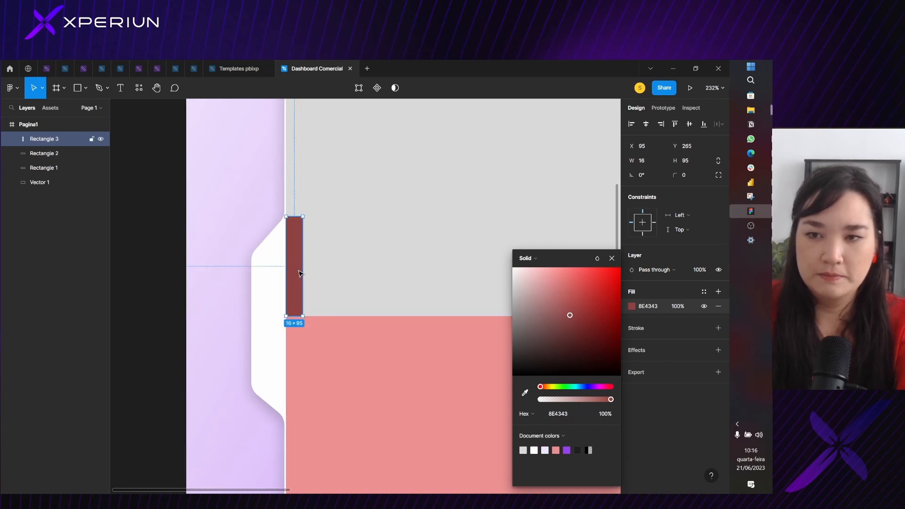
pyautogui.click(718, 291)
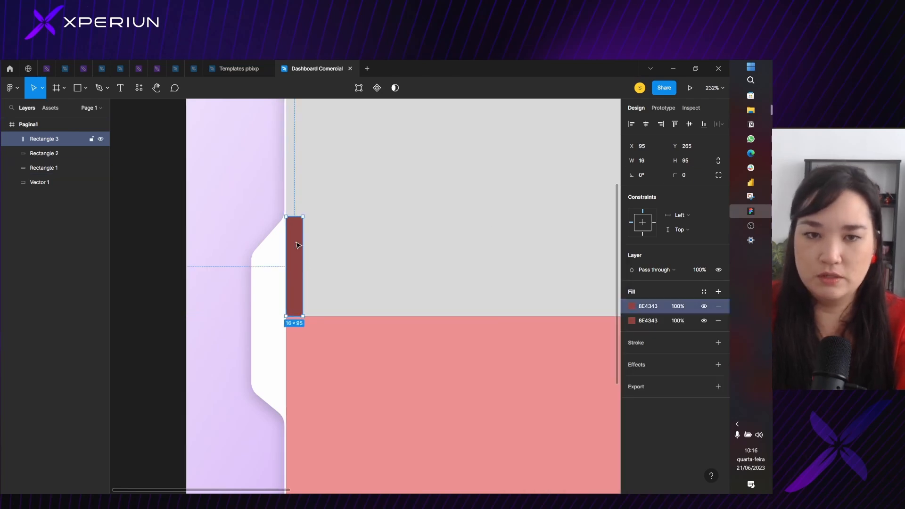
pyautogui.moveTo(297, 244)
pyautogui.mouseDown()
pyautogui.moveTo(297, 341)
pyautogui.moveTo(305, 240)
pyautogui.moveTo(293, 246)
pyautogui.mouseUp()
pyautogui.click(719, 307)
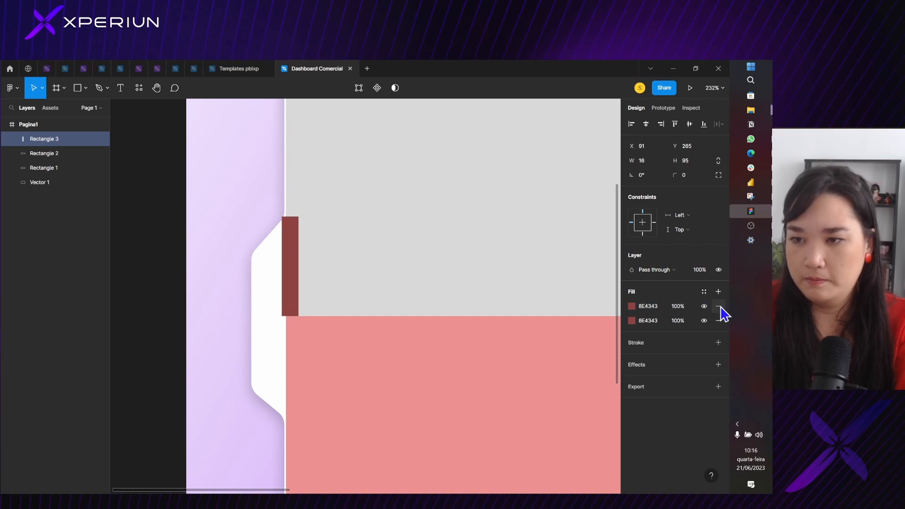
pyautogui.click(719, 306)
# Duplicate the dark red bar and place the copy directly beneath it at Y 360
pyautogui.click(315, 245)
pyautogui.click(295, 244)
pyautogui.hotkey('ctrl', 'd')
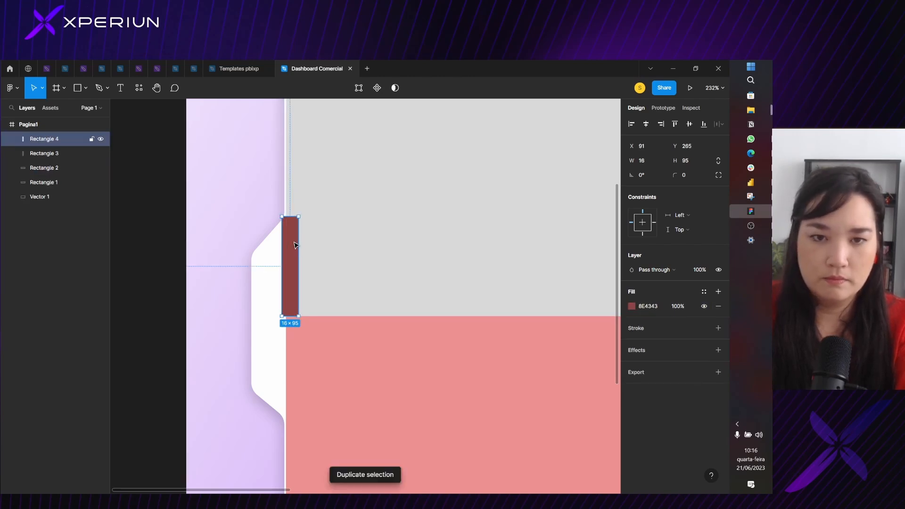
pyautogui.moveTo(294, 244); pyautogui.dragTo(295, 347)
# Raise the notch's lower slanted edge slightly so its inner corner meets the bottom end of the lower bar
pyautogui.scroll(3, 282, 381)
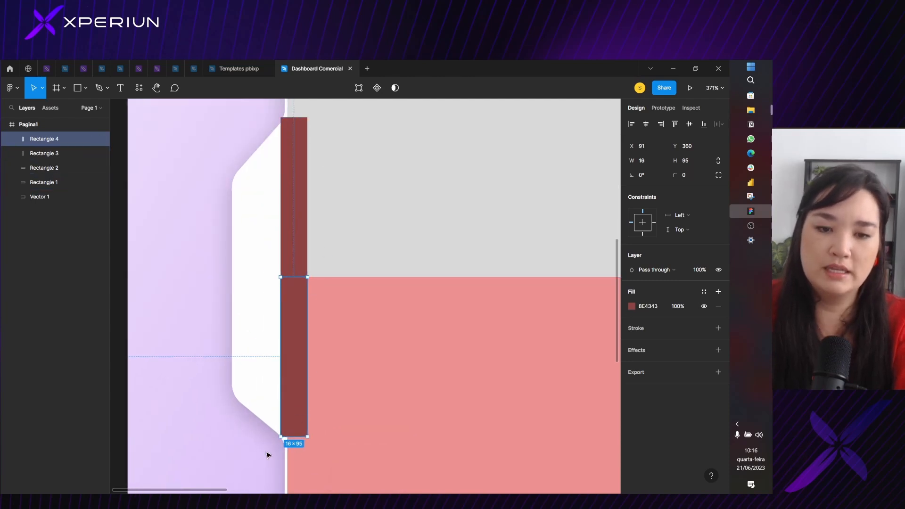
pyautogui.click(255, 351)
pyautogui.doubleClick(245, 385)
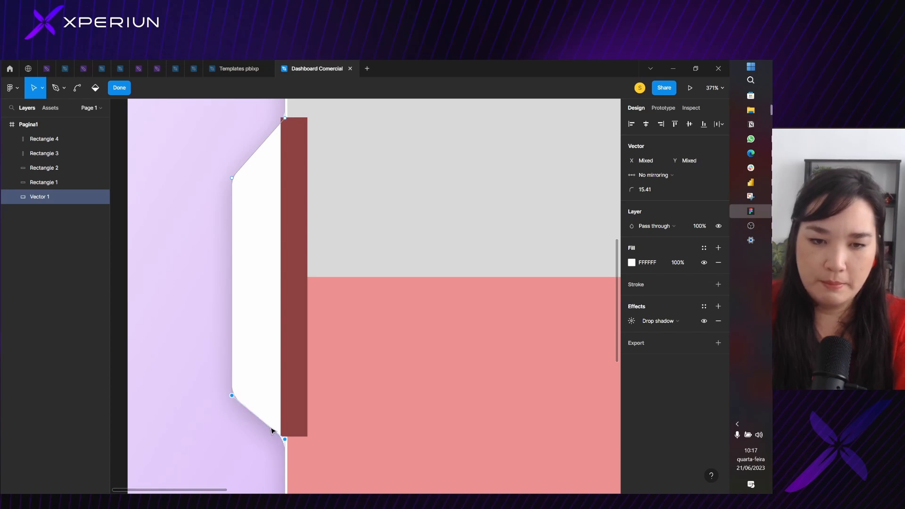
pyautogui.moveTo(271, 430); pyautogui.dragTo(269, 432)
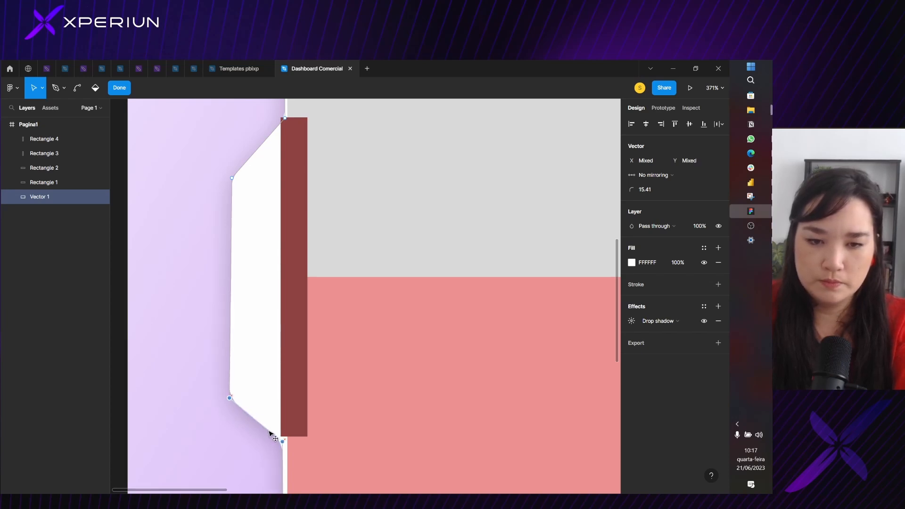
pyautogui.hotkey('ctrl', 'z')
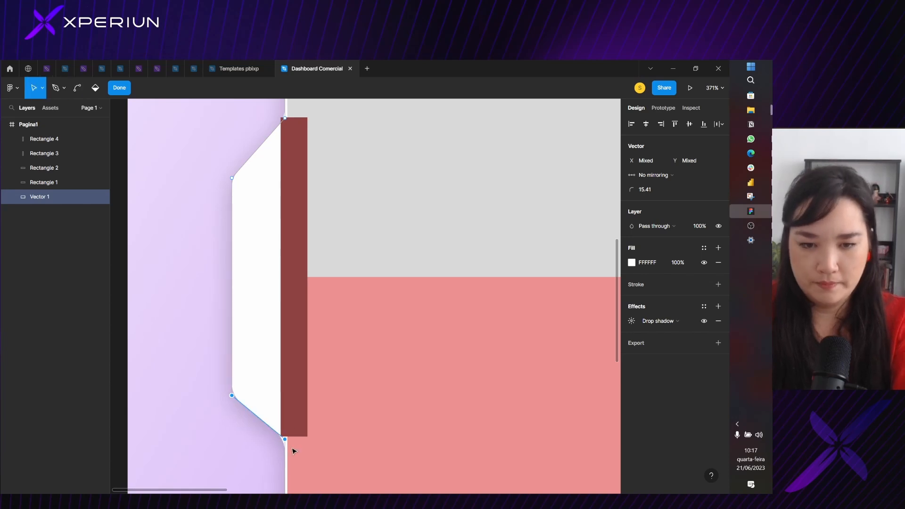
pyautogui.moveTo(239, 402); pyautogui.dragTo(246, 407)
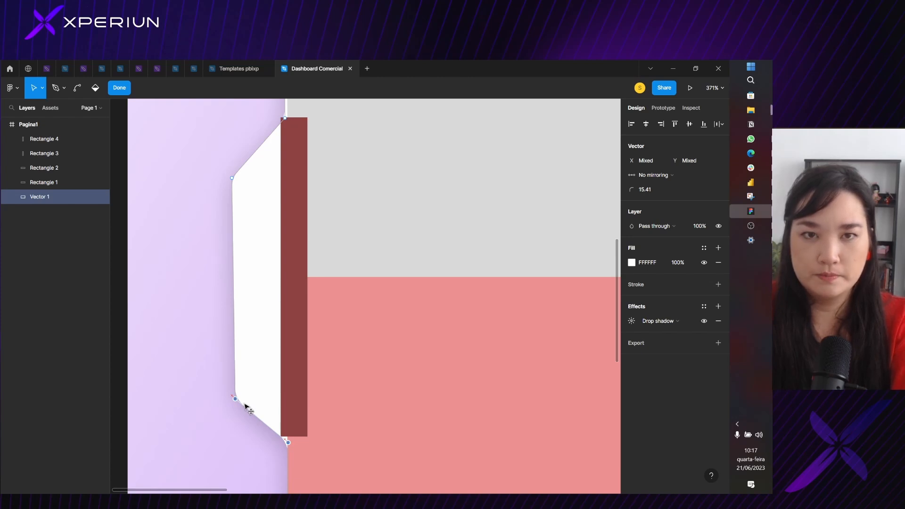
pyautogui.moveTo(245, 404); pyautogui.dragTo(243, 399)
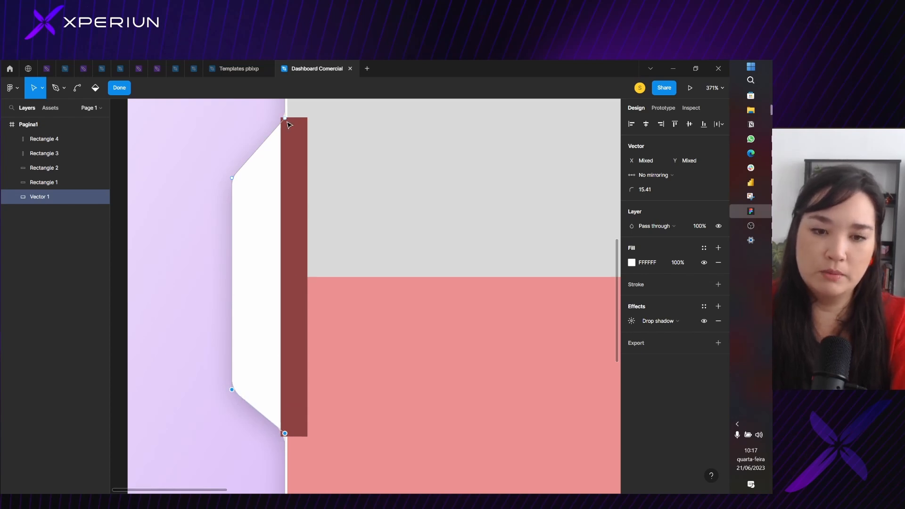
pyautogui.press('Escape')
pyautogui.press('Escape')
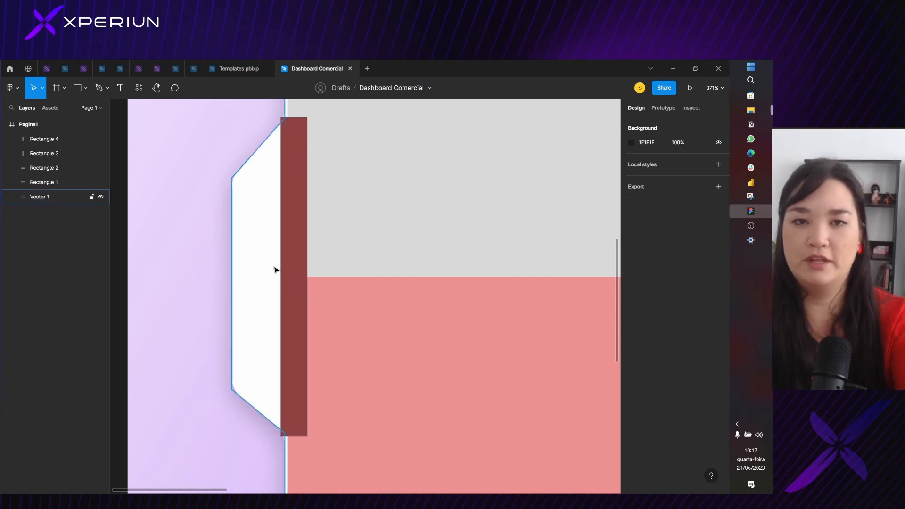
# Delete both dark red guide bars beside the notch
pyautogui.scroll(-3, 305, 208)
pyautogui.scroll(-5, 306, 207)
pyautogui.click(306, 207)
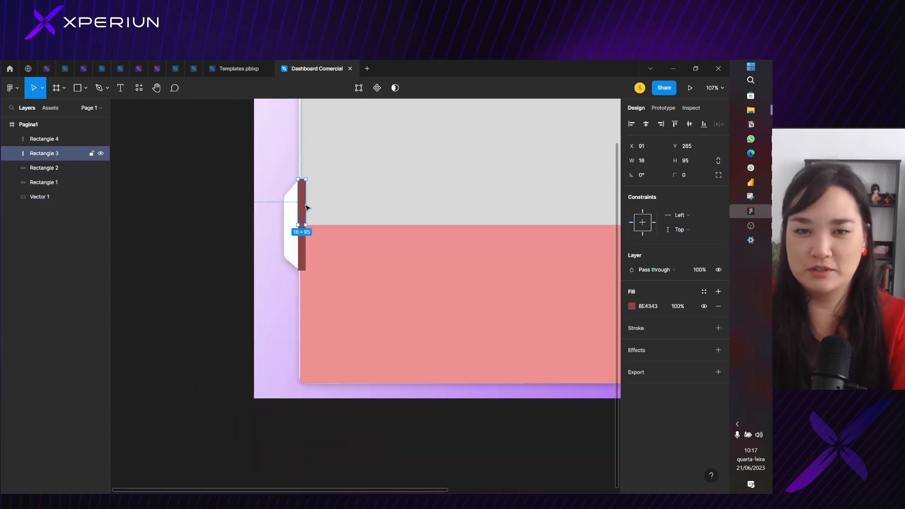
pyautogui.press('Delete')
pyautogui.click(304, 237)
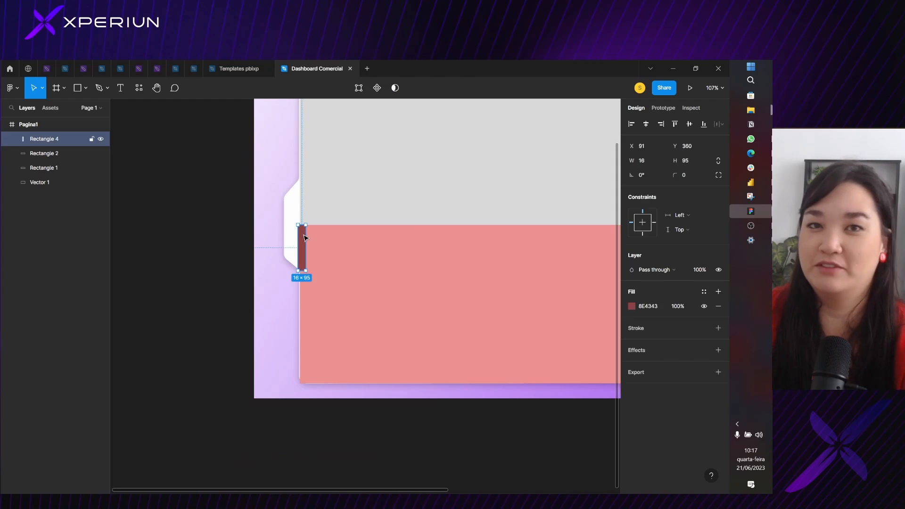
pyautogui.press('Delete')
# Delete the light red and grey guide rectangles covering the white shape
pyautogui.click(307, 237)
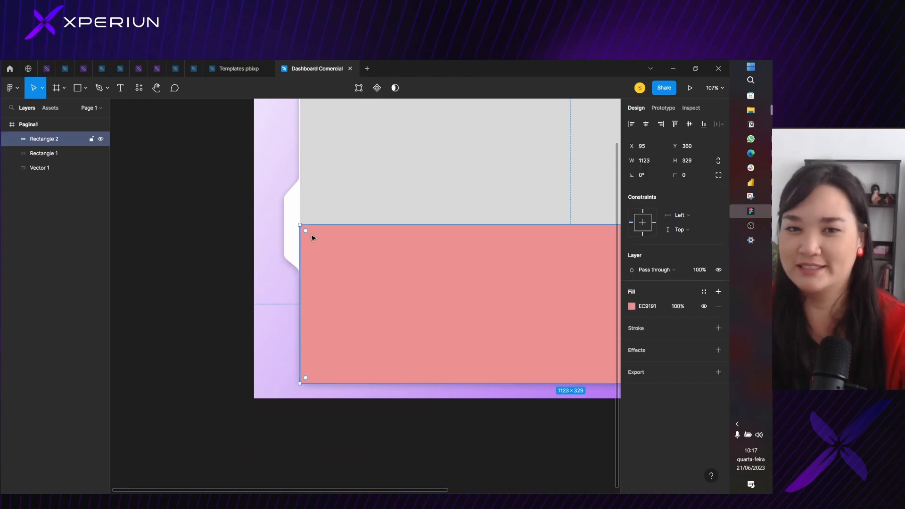
pyautogui.keyDown('shift'); pyautogui.click(340, 201); pyautogui.keyUp('shift')
pyautogui.press('Delete')
pyautogui.scroll(-5, 340, 201)
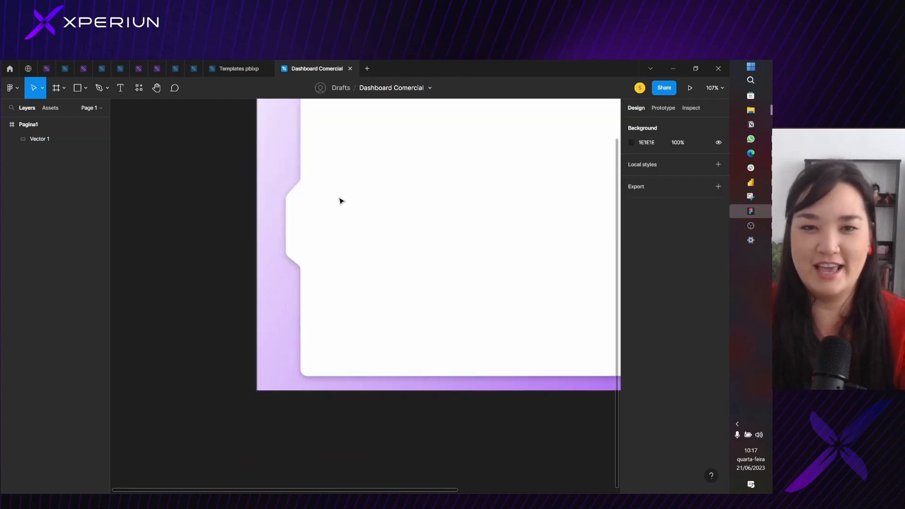
pyautogui.scroll(2, 370, 198)
pyautogui.moveTo(389, 189); pyautogui.dragTo(328, 205)
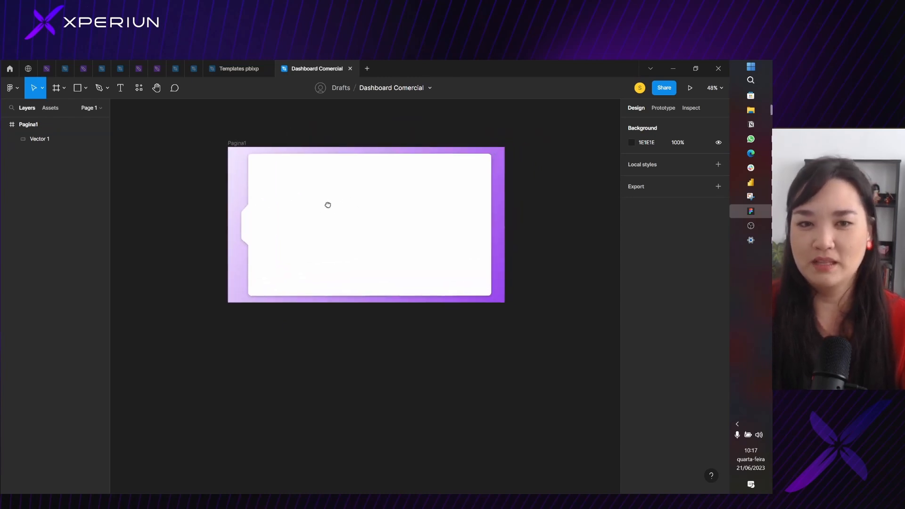
pyautogui.scroll(4, 269, 221)
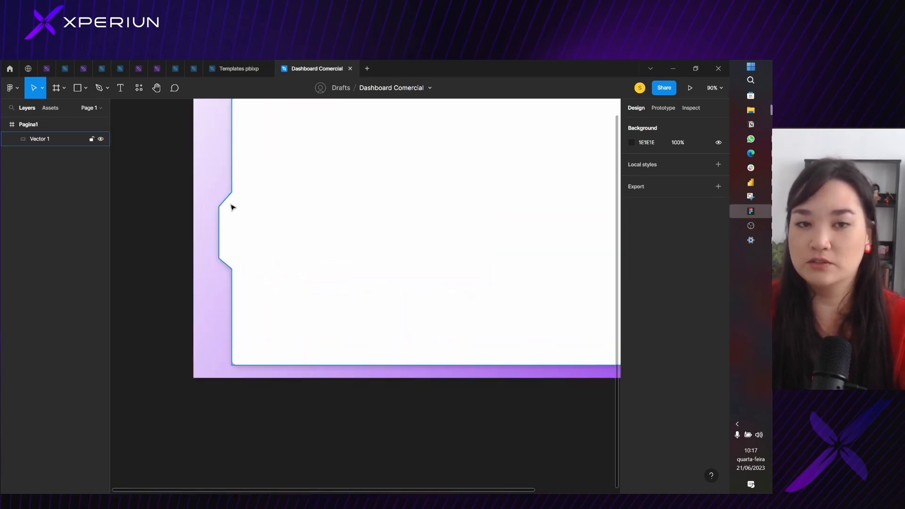
pyautogui.scroll(-4, 231, 207)
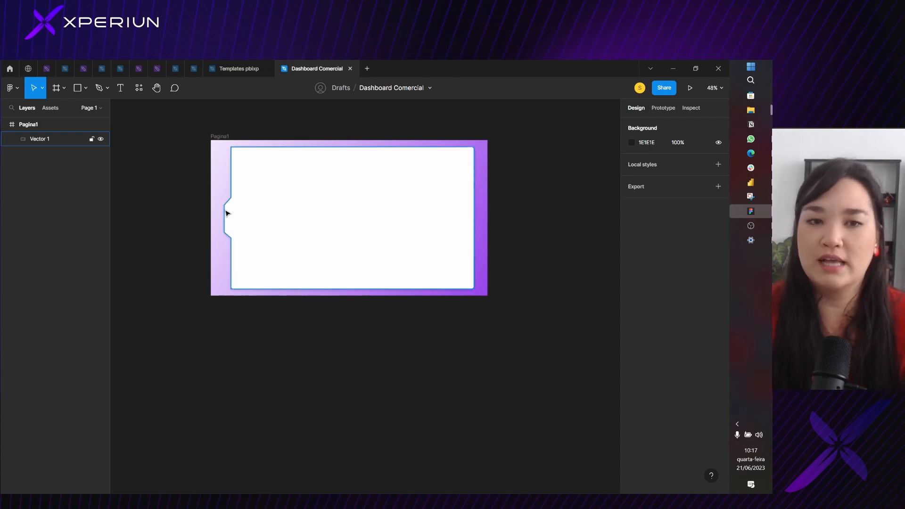
# Move the upper slanted edge of the white shape's notch straight up, close to the shape's upper corner
pyautogui.scroll(5, 234, 213)
pyautogui.scroll(-3, 229, 184)
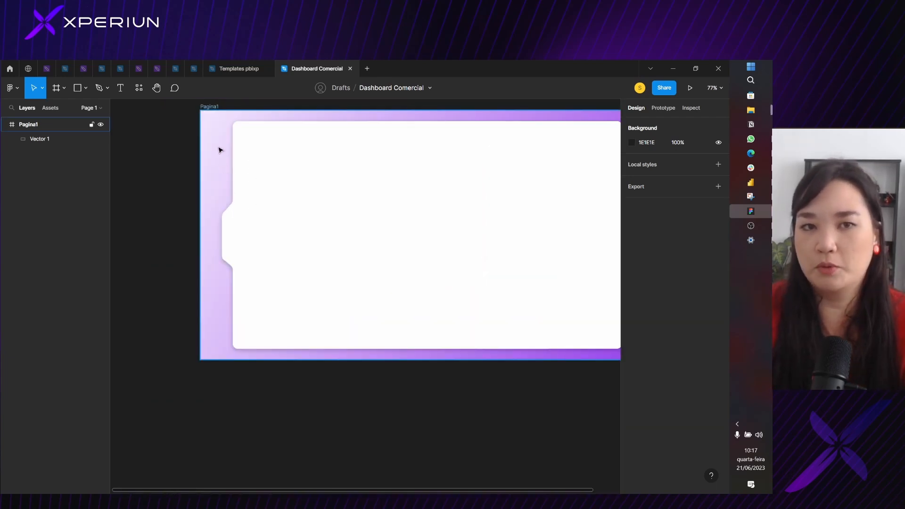
pyautogui.click(229, 217)
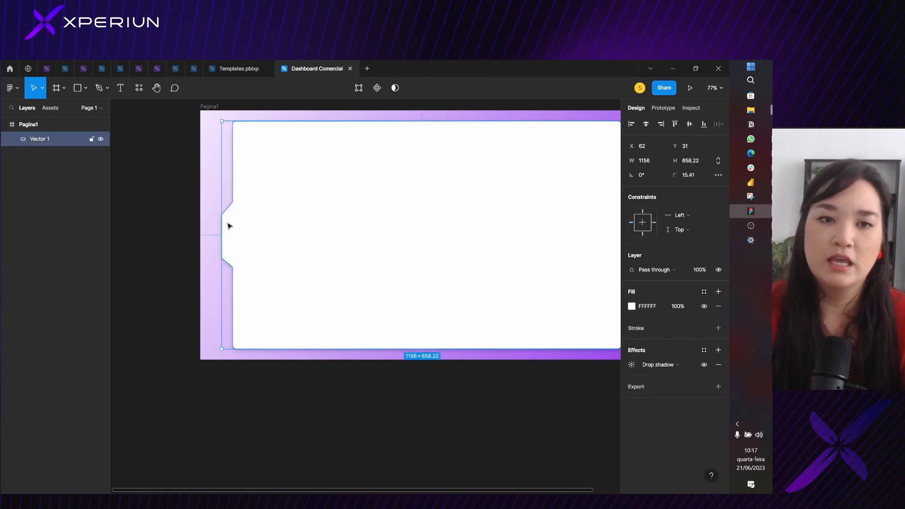
pyautogui.scroll(3, 228, 224)
pyautogui.doubleClick(227, 222)
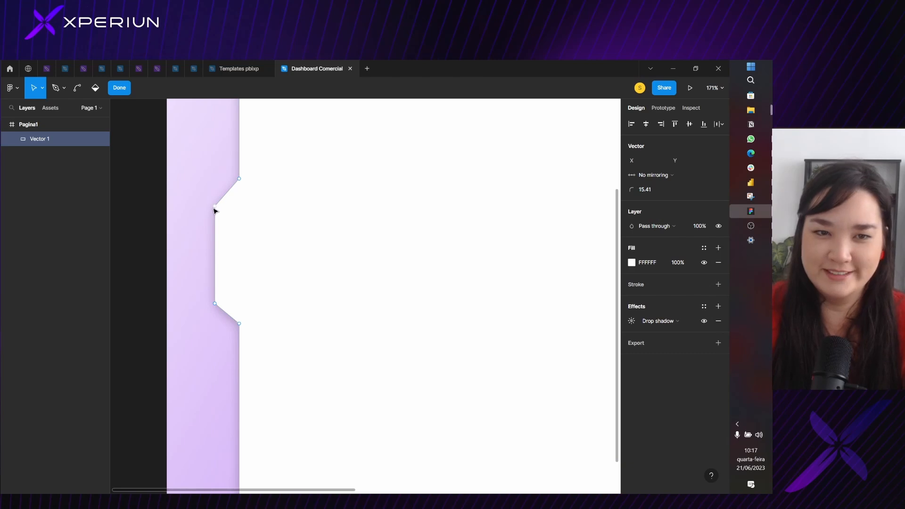
pyautogui.click(215, 206)
pyautogui.keyDown('shift'); pyautogui.click(239, 179); pyautogui.keyUp('shift')
pyautogui.scroll(5, 216, 287)
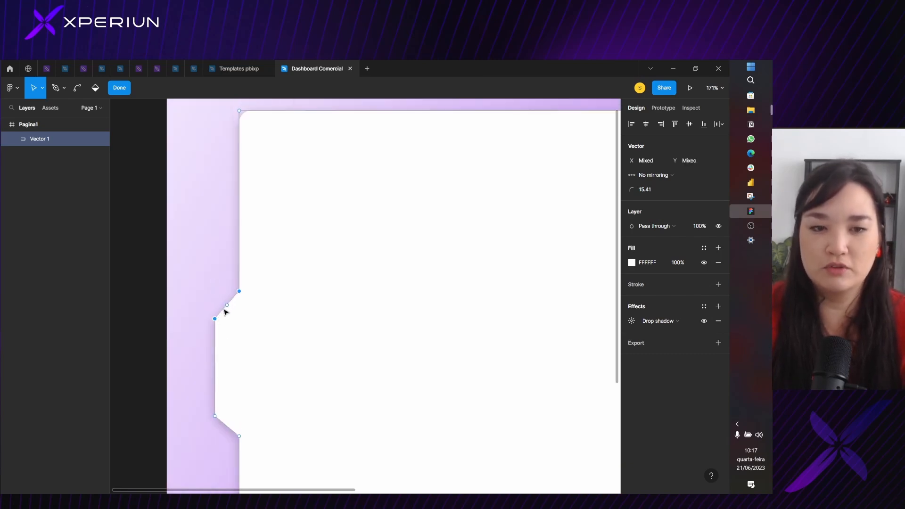
pyautogui.moveTo(224, 313); pyautogui.dragTo(231, 159)
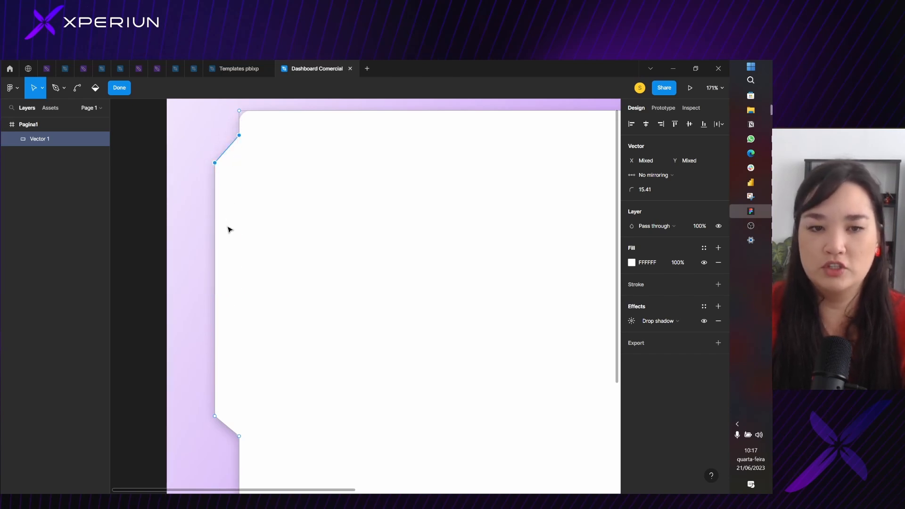
# Move the notch's lower slanted edge up by a similar distance so the whole notch sits near the shape's upper corner
pyautogui.click(214, 417)
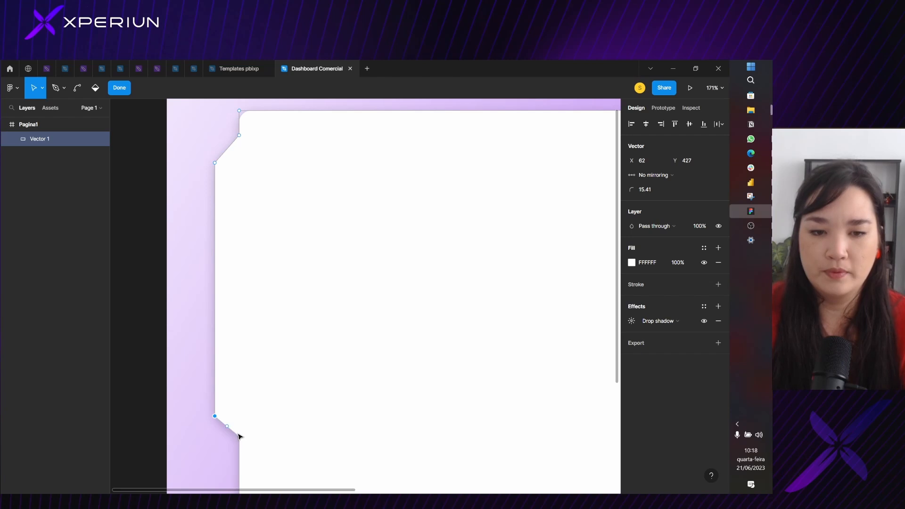
pyautogui.moveTo(232, 430); pyautogui.dragTo(240, 281)
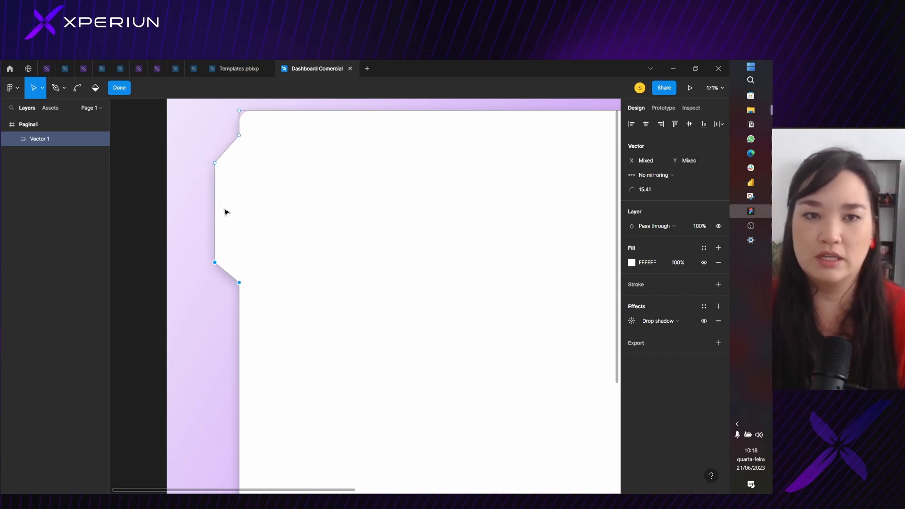
pyautogui.scroll(-4, 367, 280)
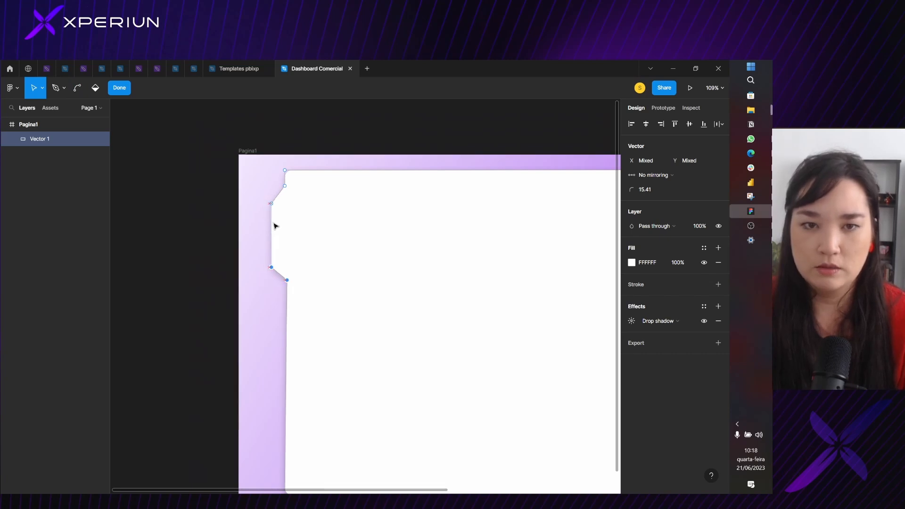
pyautogui.click(347, 254)
pyautogui.press('Escape')
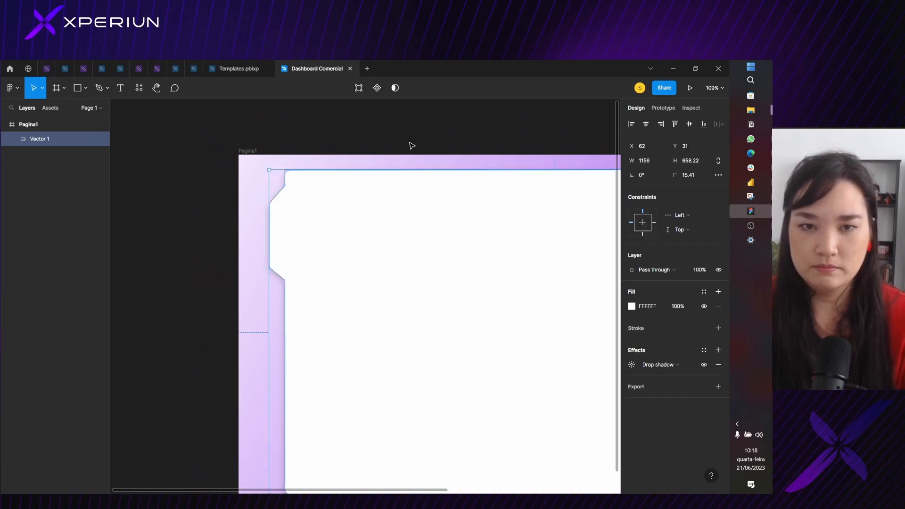
pyautogui.press('Escape')
pyautogui.scroll(-4, 404, 162)
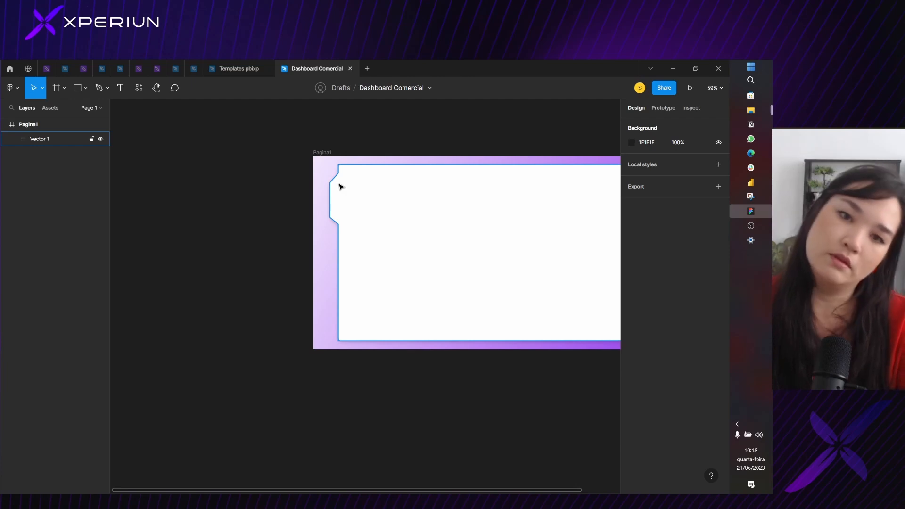
# Lower the notch's upper inner corner to Y 71 so its slant matches the notch's lower slanted edge
pyautogui.scroll(5, 339, 186)
pyautogui.doubleClick(336, 181)
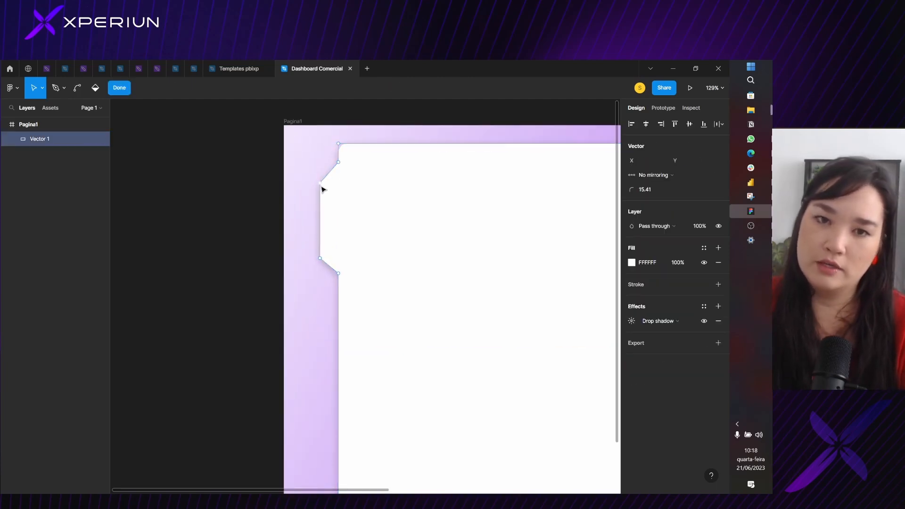
pyautogui.click(320, 184)
pyautogui.moveTo(339, 162); pyautogui.dragTo(340, 168)
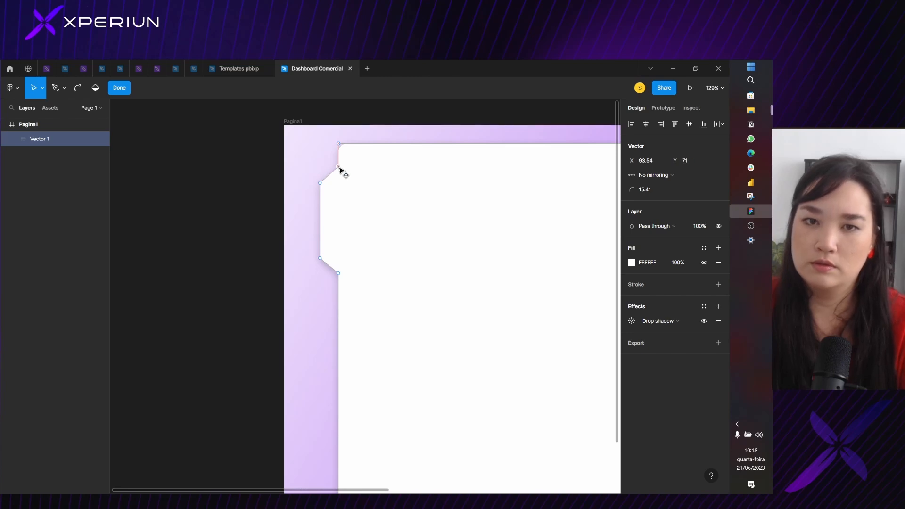
pyautogui.press('Escape')
pyautogui.click(422, 129)
pyautogui.scroll(-2, 424, 130)
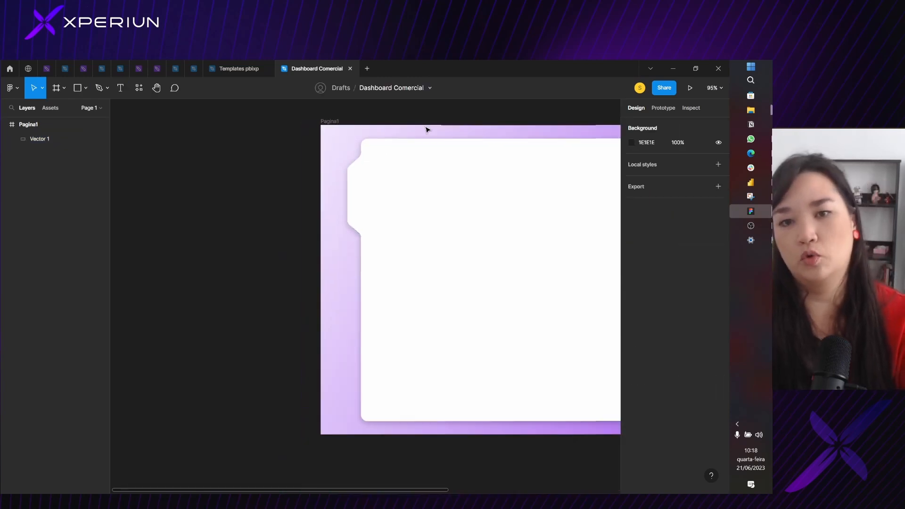
pyautogui.scroll(-2, 426, 129)
pyautogui.moveTo(408, 250); pyautogui.dragTo(214, 305)
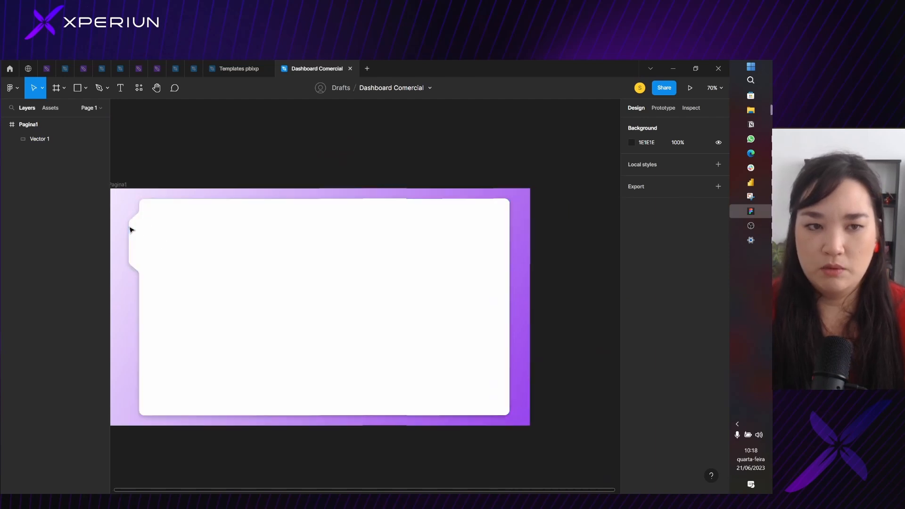
pyautogui.scroll(4, 131, 230)
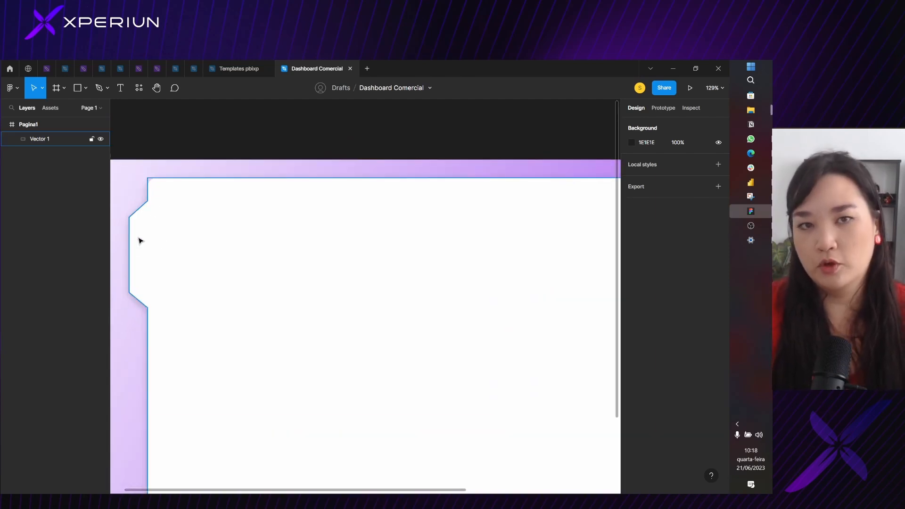
pyautogui.moveTo(260, 141); pyautogui.dragTo(360, 148)
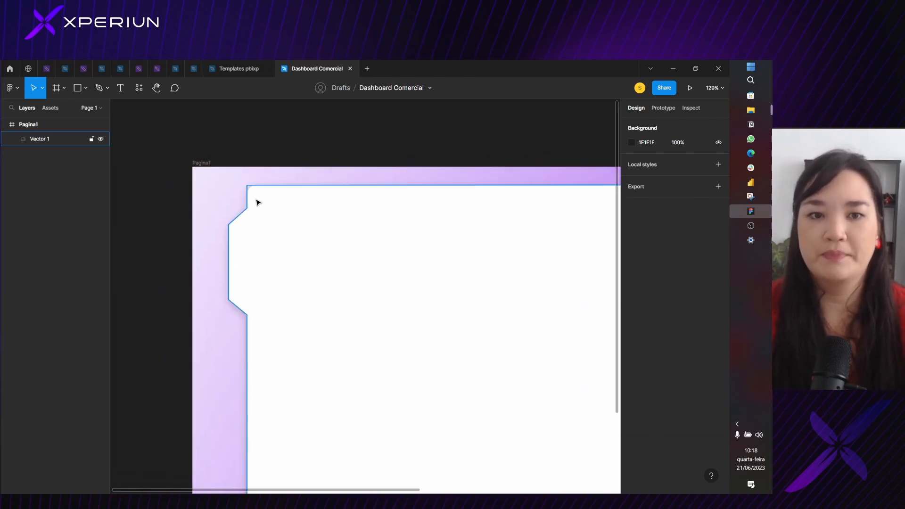
pyautogui.doubleClick(236, 240)
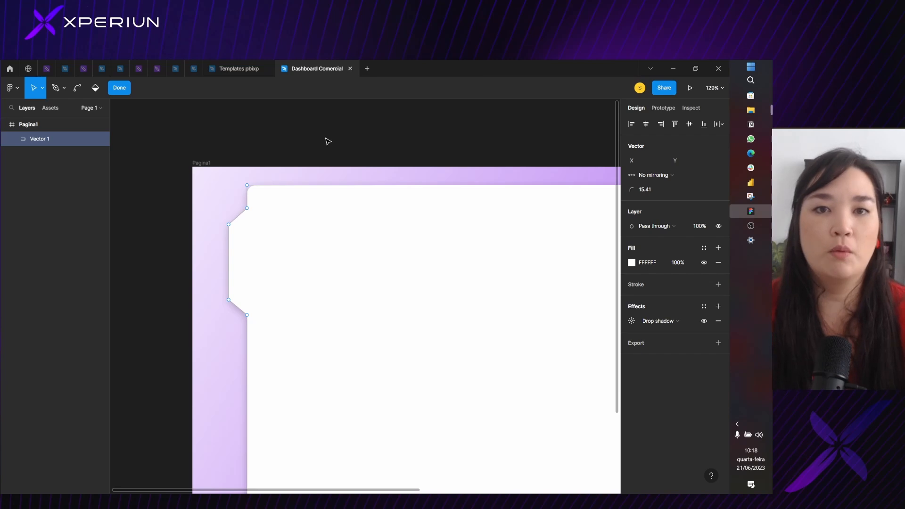
pyautogui.press('Escape')
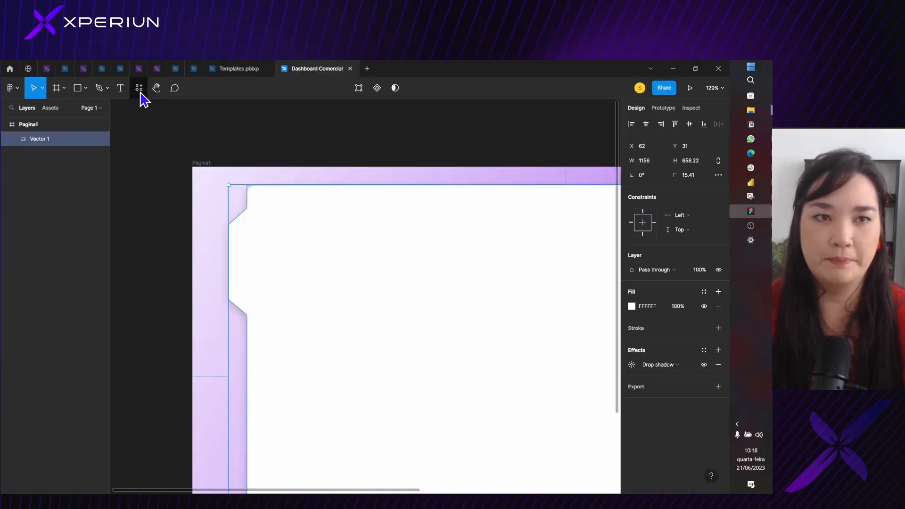
# Find the Iconify plugin and run it
pyautogui.click(139, 90)
pyautogui.write('icone')
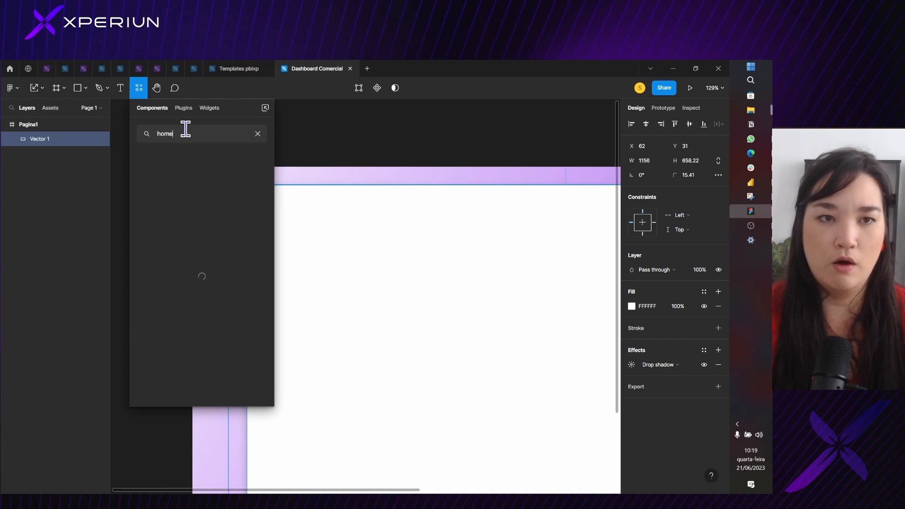
pyautogui.hotkey('ctrl', 'a')
pyautogui.write('icon')
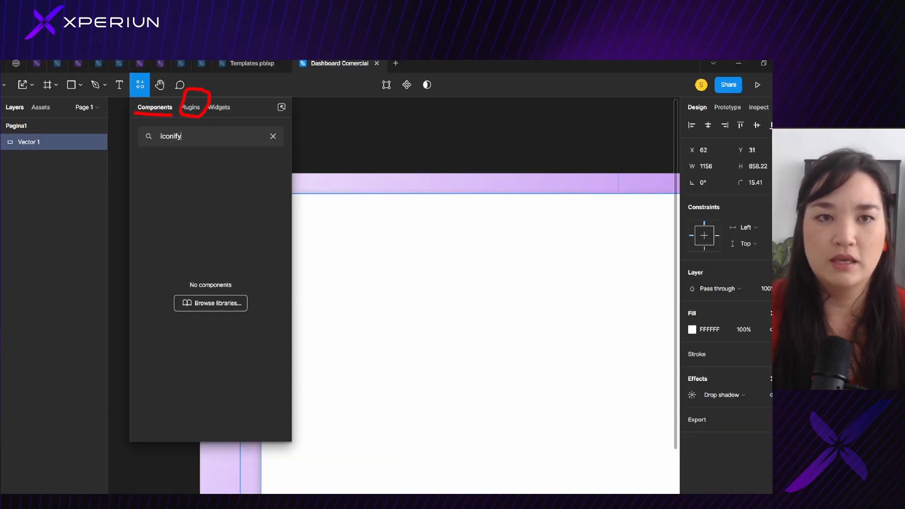
pyautogui.click(224, 103)
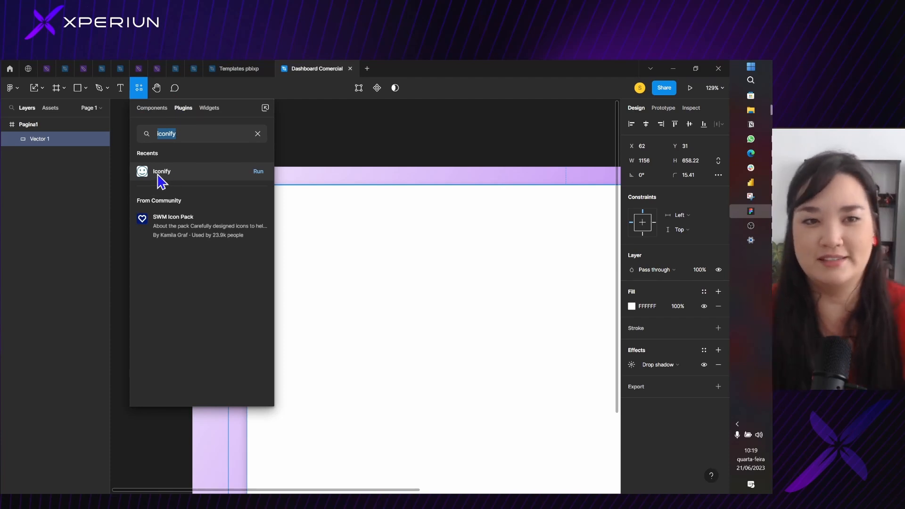
pyautogui.click(259, 172)
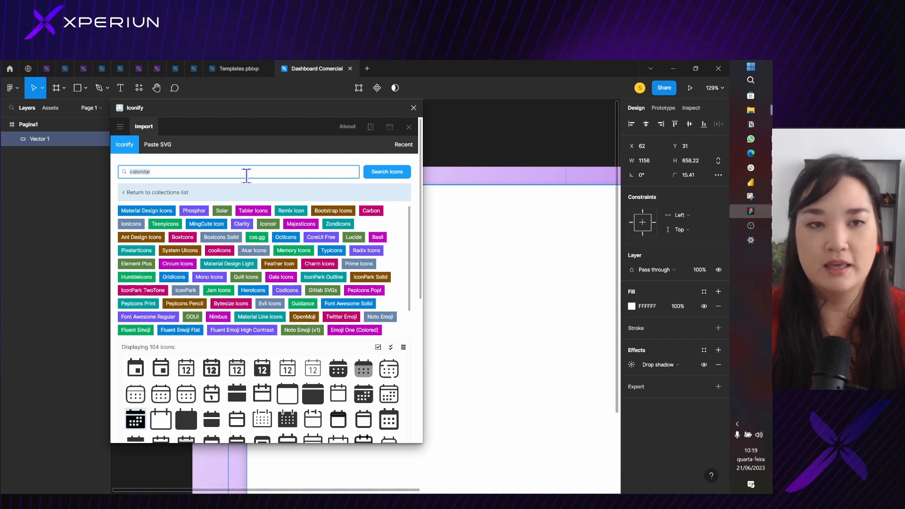
# Search Iconify for home icons, import octicon:home-16 into the Pagina1 frame, and close the plugin
pyautogui.press('Return')
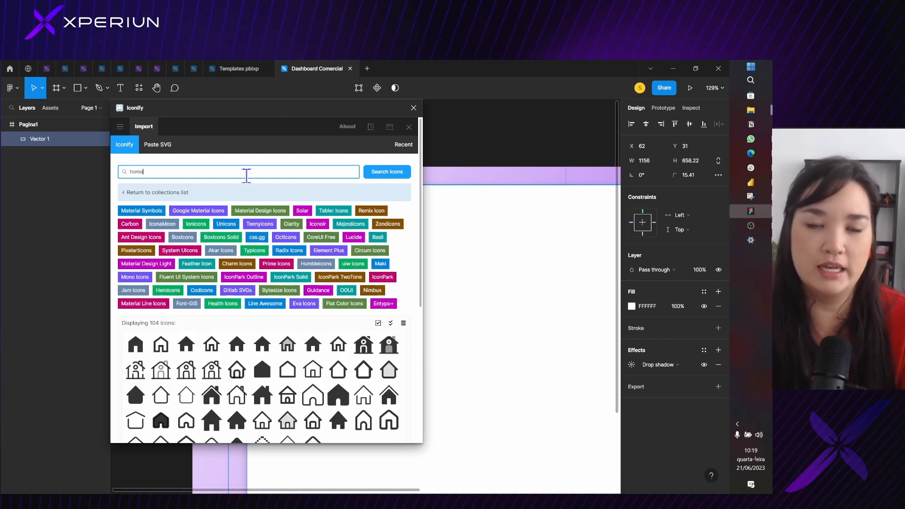
pyautogui.scroll(-3, 341, 359)
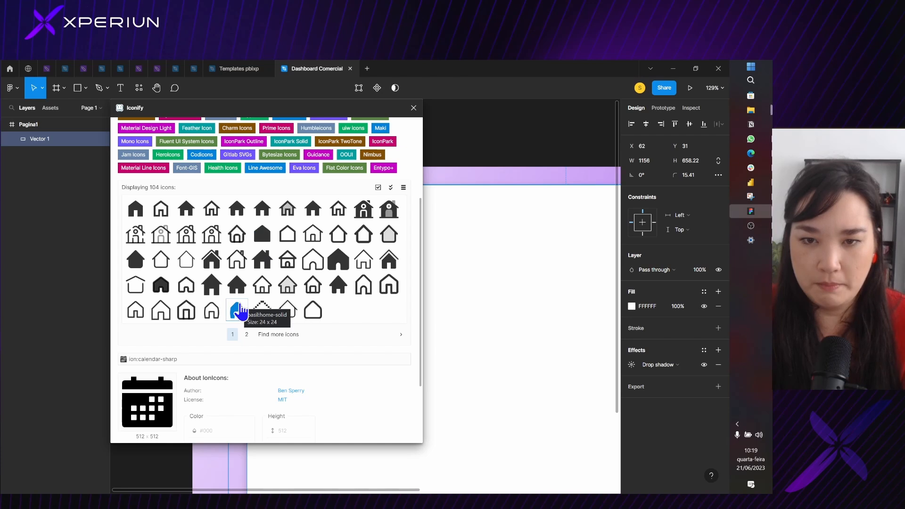
pyautogui.click(389, 284)
pyautogui.scroll(-2, 384, 324)
pyautogui.click(190, 327)
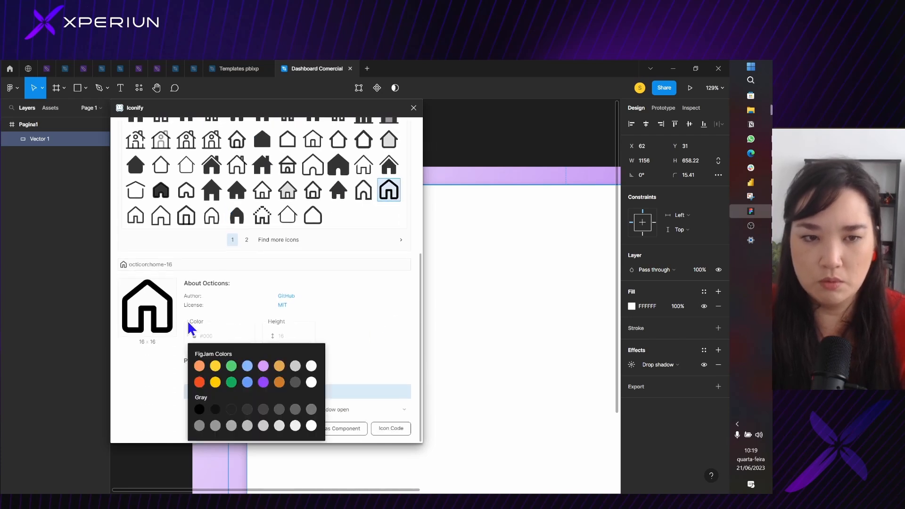
pyautogui.click(361, 417)
pyautogui.click(273, 430)
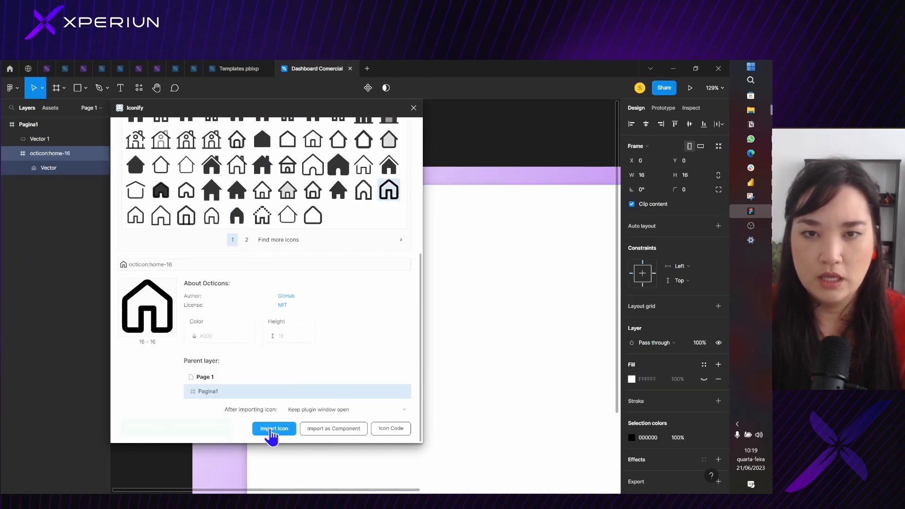
pyautogui.click(413, 108)
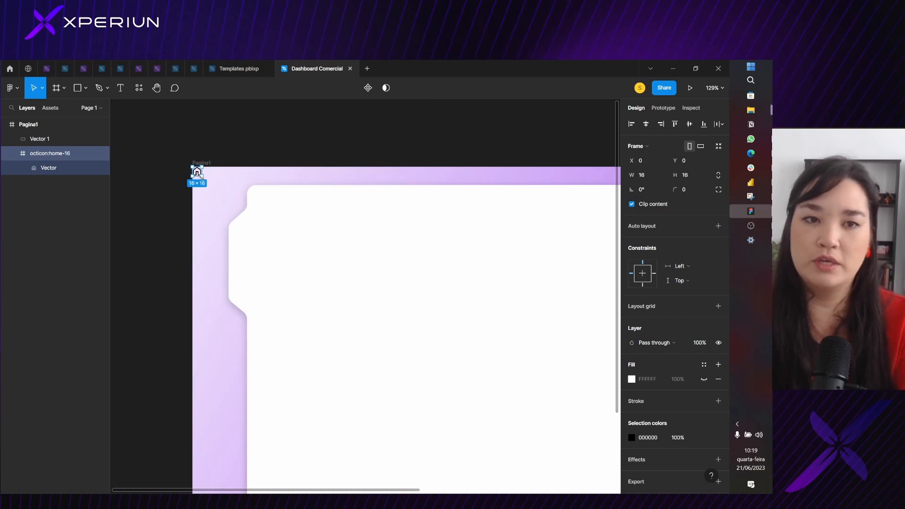
# Move the imported home icon into the upper part of the notch, at about X 81, Y 109
pyautogui.moveTo(199, 175); pyautogui.dragTo(245, 240)
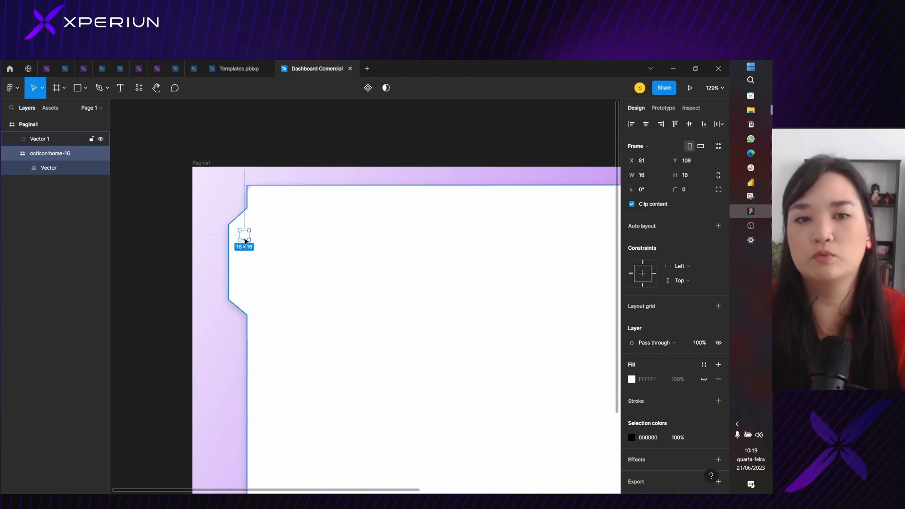
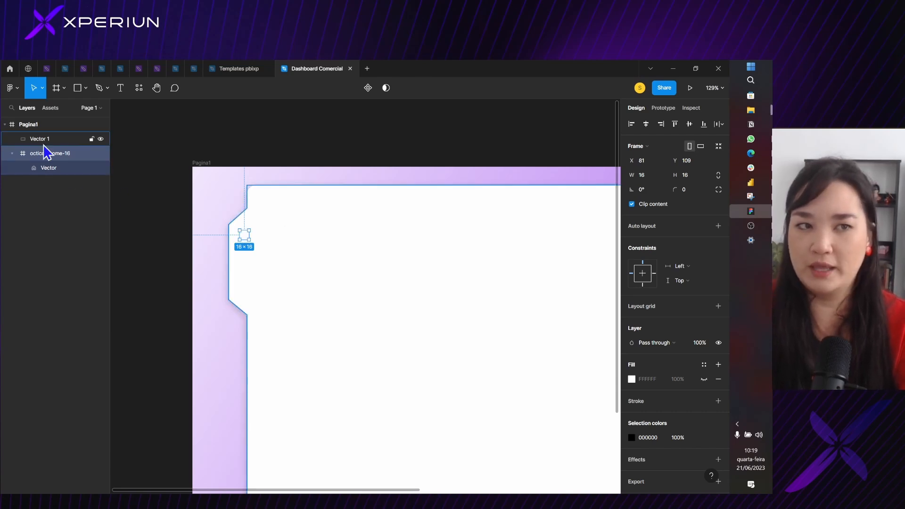
# Reorder the octicon:home-16 layer above Vector 1 so the home icon sits in front of the white shape
pyautogui.click(30, 139)
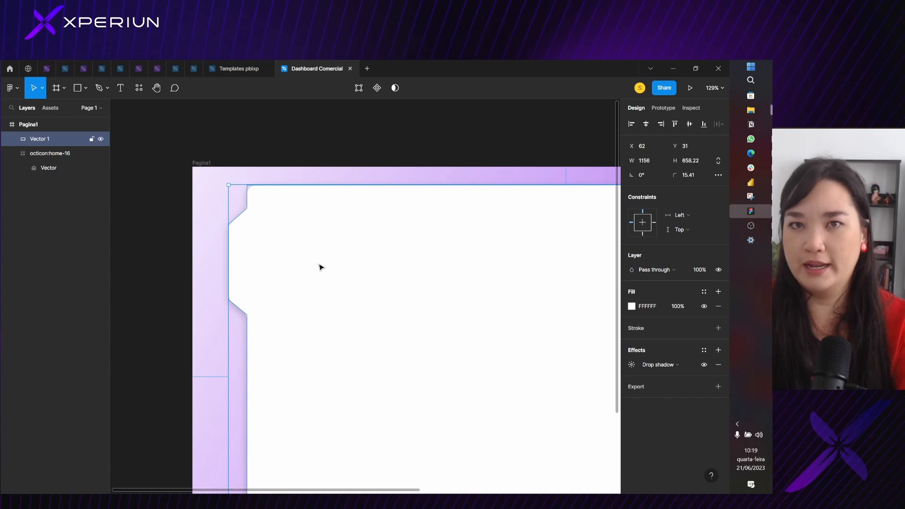
pyautogui.click(41, 154)
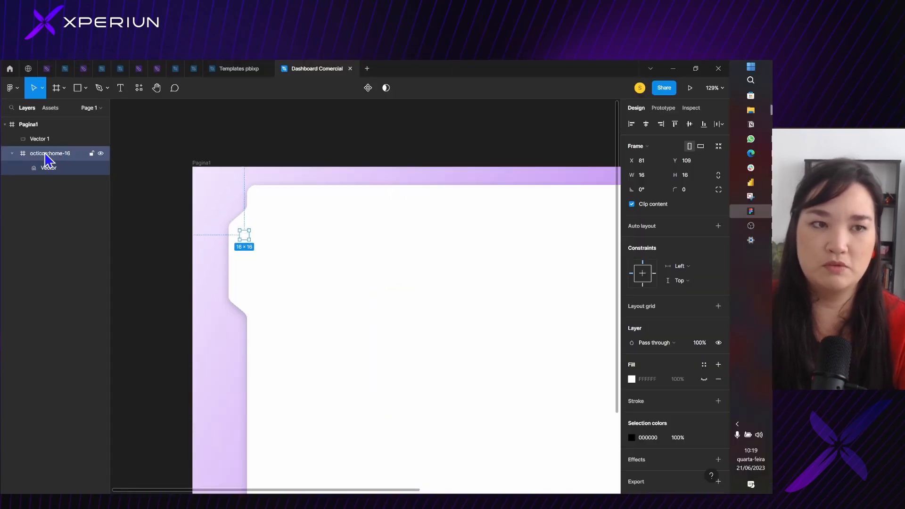
pyautogui.moveTo(45, 154); pyautogui.dragTo(57, 138)
pyautogui.click(304, 226)
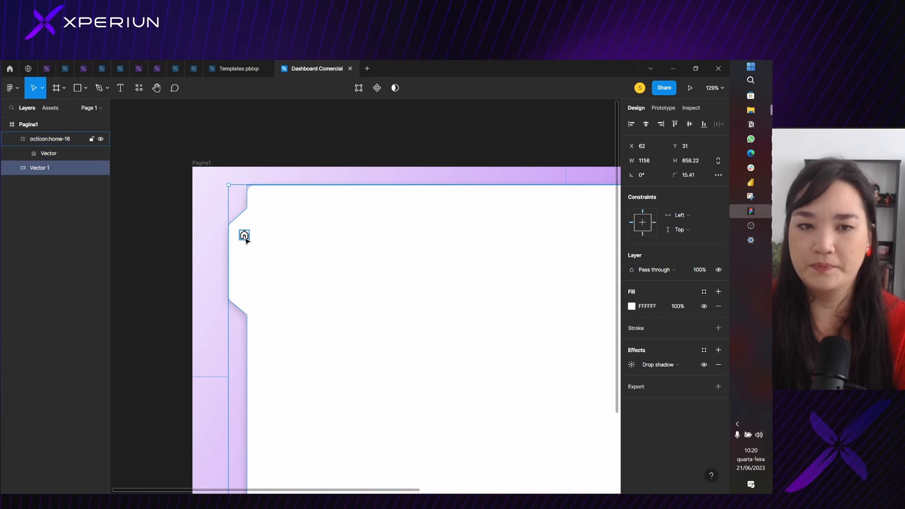
# Move the home icon within the upper part of the notch to X 74, Y 107
pyautogui.click(246, 239)
pyautogui.moveTo(247, 239); pyautogui.dragTo(242, 238)
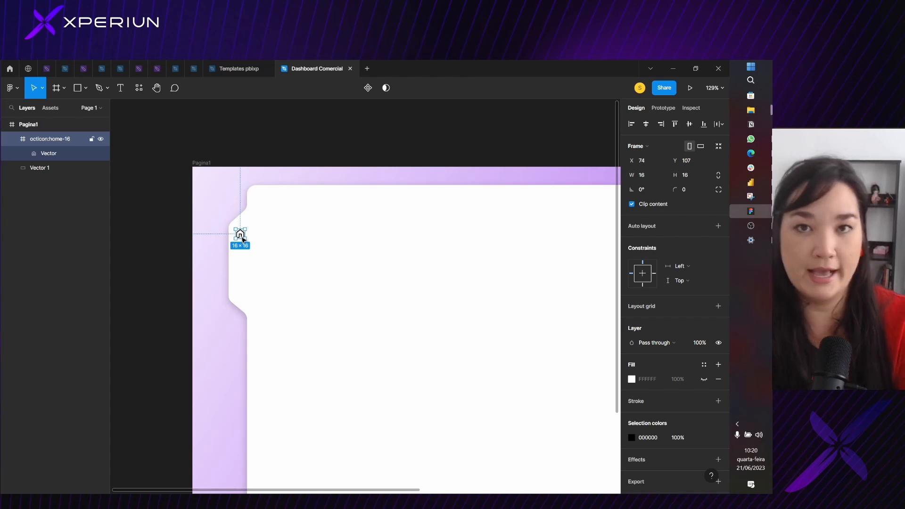
pyautogui.click(210, 124)
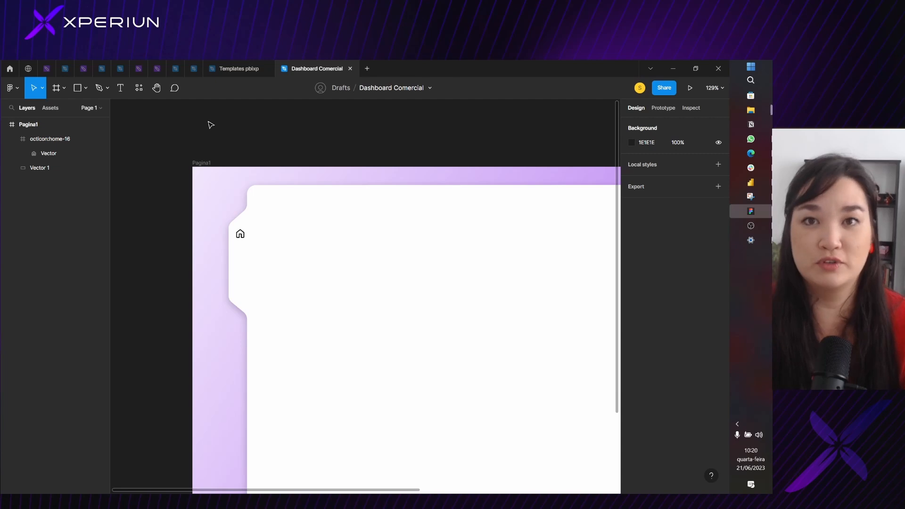
# Add a text note reading "CTRL + ALT + P" in a box about 140 × 52 above the Pagina1 frame
pyautogui.press('t')
pyautogui.moveTo(223, 125); pyautogui.dragTo(306, 155)
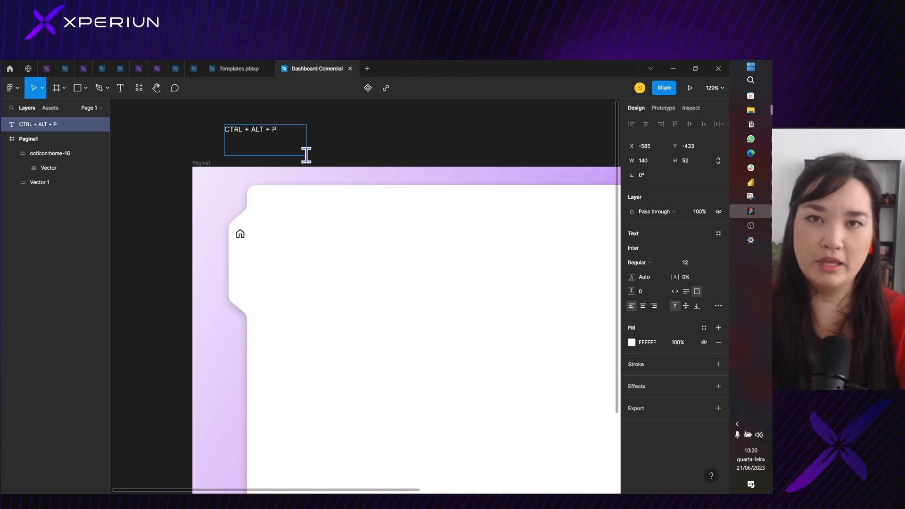
pyautogui.click(385, 158)
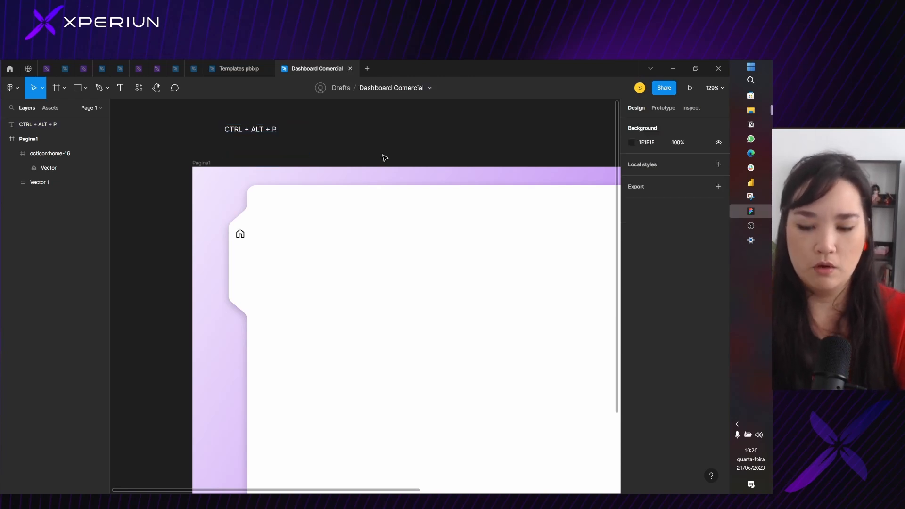
# Rerun the Iconify plugin and search it for currency icons
pyautogui.hotkey('ctrl', 'alt', 'p')
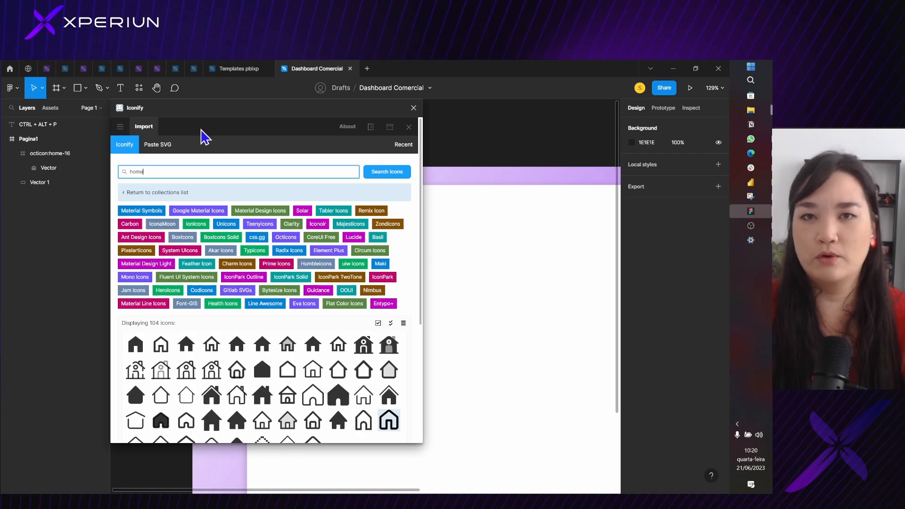
pyautogui.doubleClick(175, 173)
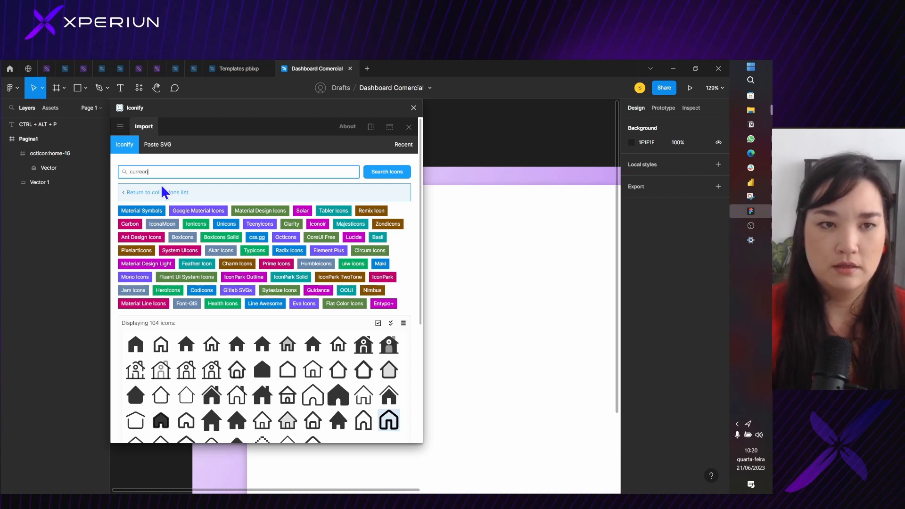
pyautogui.write('currency')
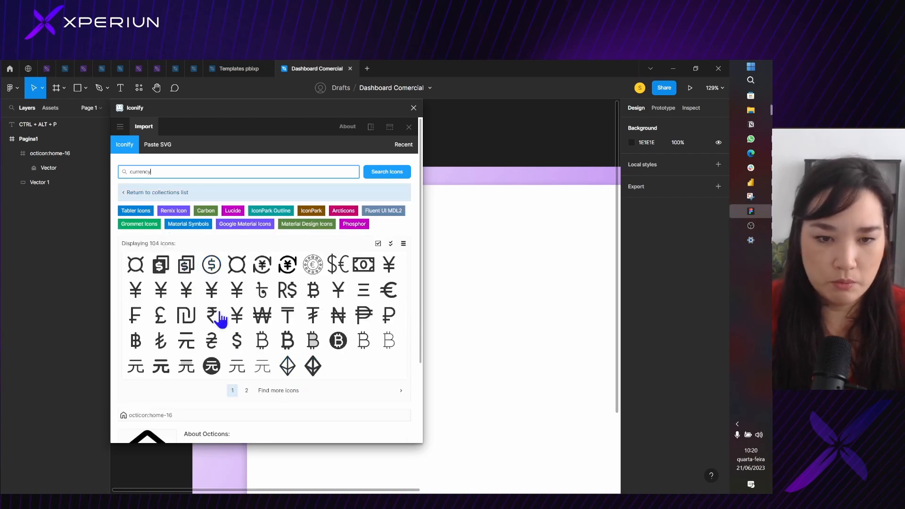
# Browse the currency results to page 6, import heroicons-outline:currency-dollar, and close the plugin
pyautogui.click(246, 391)
pyautogui.scroll(-3, 249, 387)
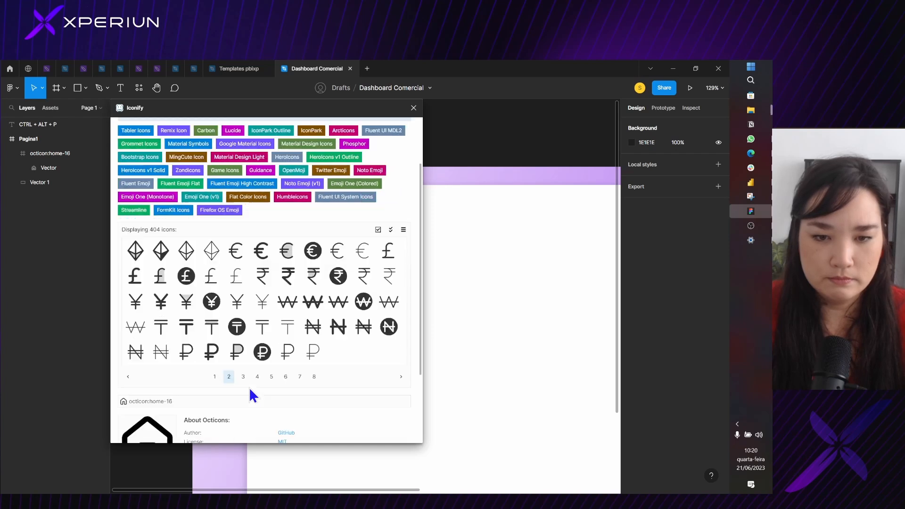
pyautogui.click(243, 367)
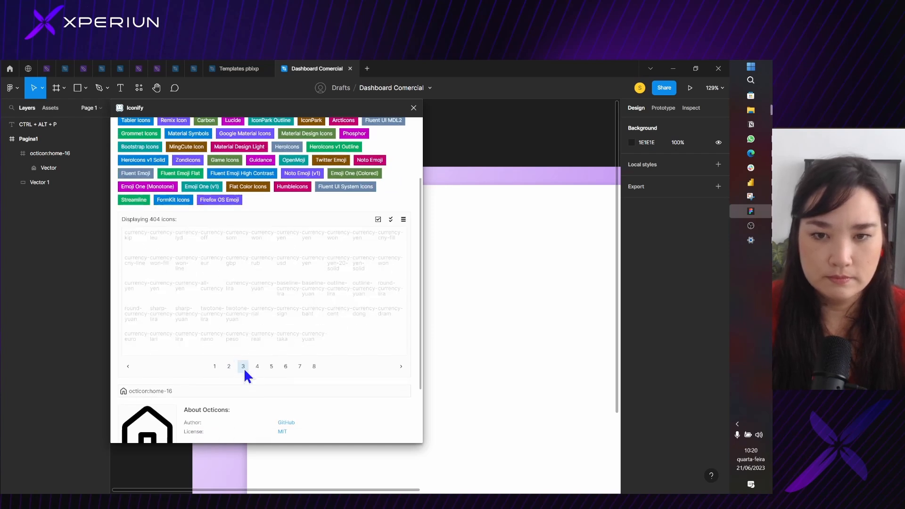
pyautogui.scroll(-1, 344, 302)
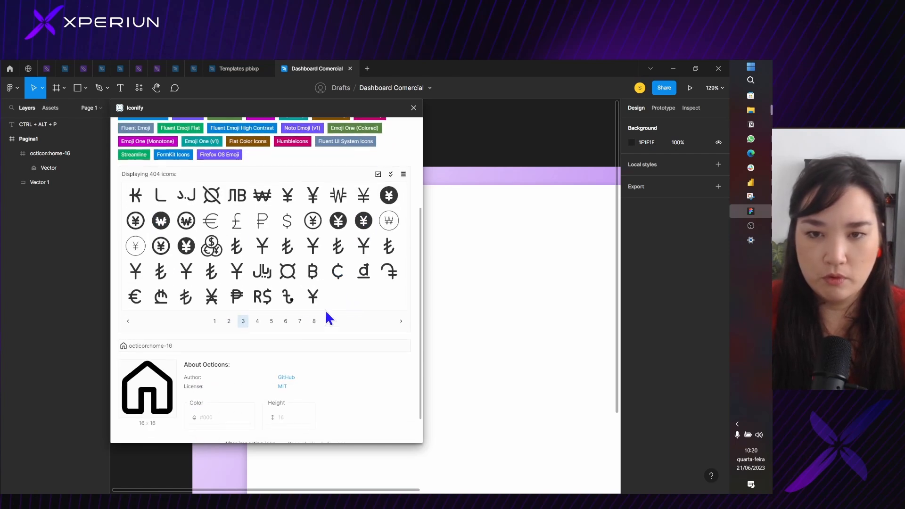
pyautogui.click(258, 322)
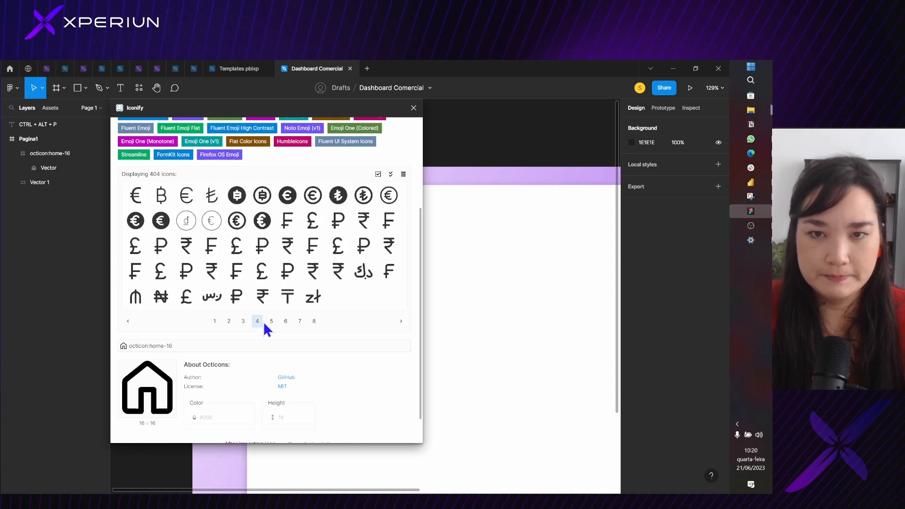
pyautogui.click(271, 323)
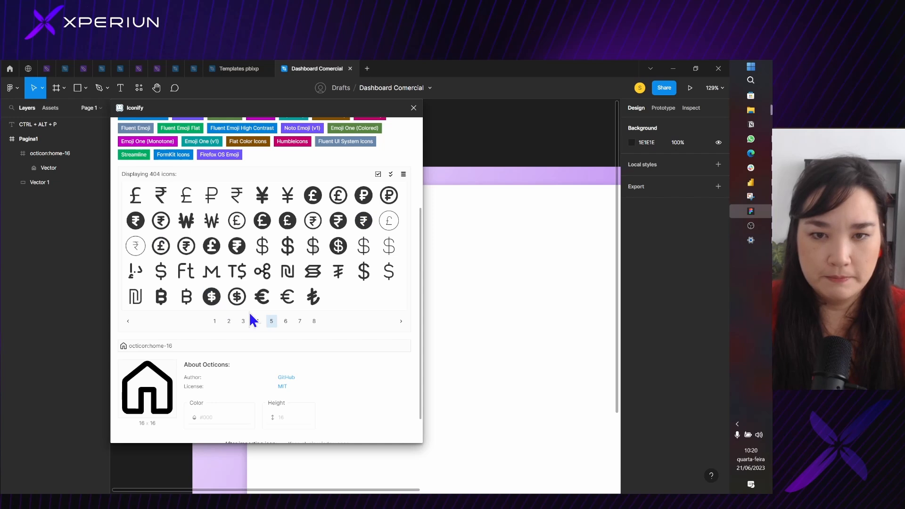
pyautogui.click(286, 321)
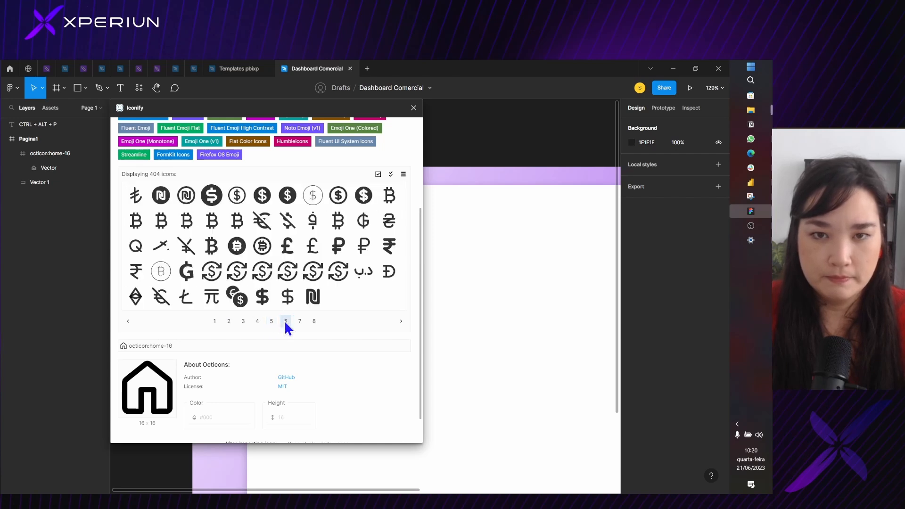
pyautogui.click(338, 195)
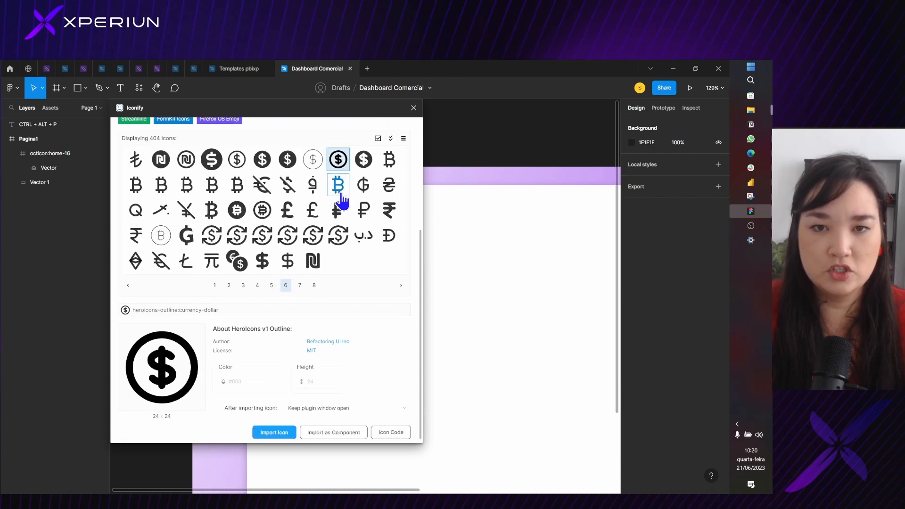
pyautogui.click(273, 432)
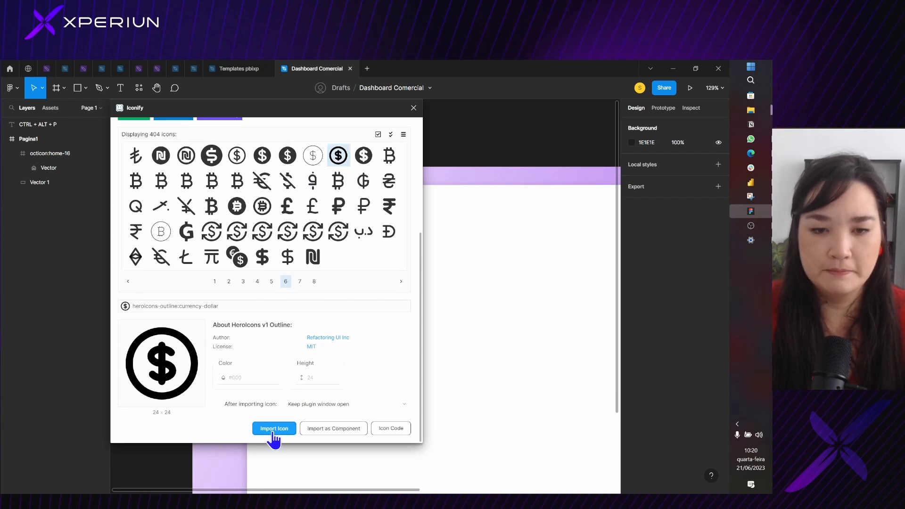
pyautogui.click(414, 108)
# Move the imported dollar icon into the notch, centred below the home icon at about X 70, Y 133
pyautogui.scroll(-5, 257, 219)
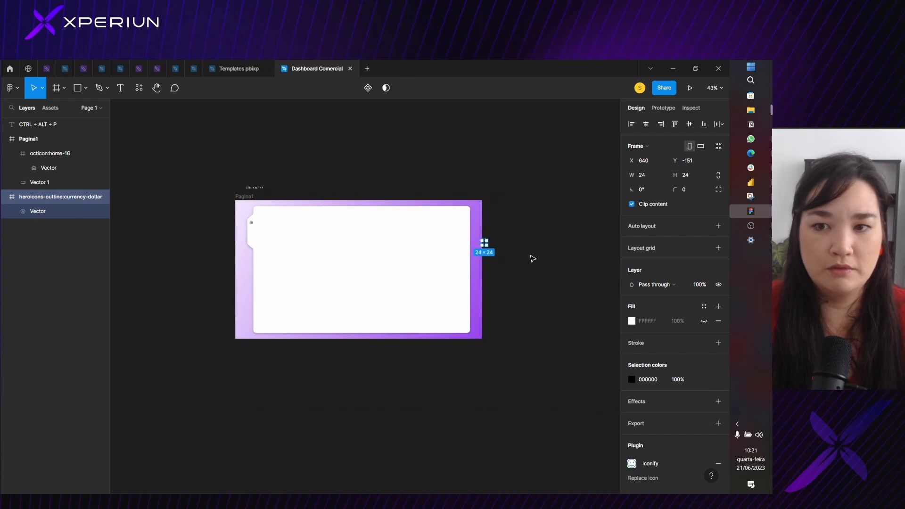
pyautogui.scroll(10, 518, 254)
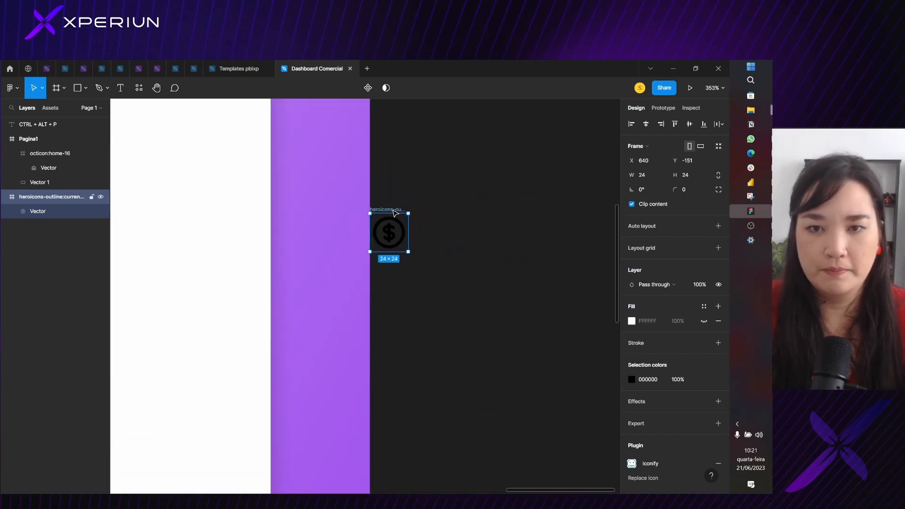
pyautogui.moveTo(395, 213); pyautogui.dragTo(347, 179)
pyautogui.click(212, 165)
pyautogui.scroll(-8, 211, 169)
pyautogui.scroll(6, 271, 174)
pyautogui.moveTo(271, 175); pyautogui.dragTo(278, 160)
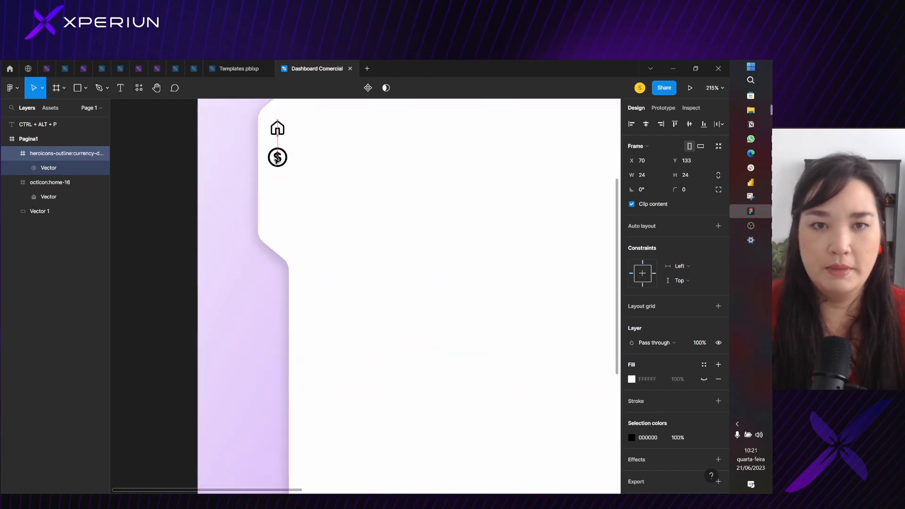
# Try to match the dollar icon to the home icon by setting its frame height and width to 16
pyautogui.click(277, 127)
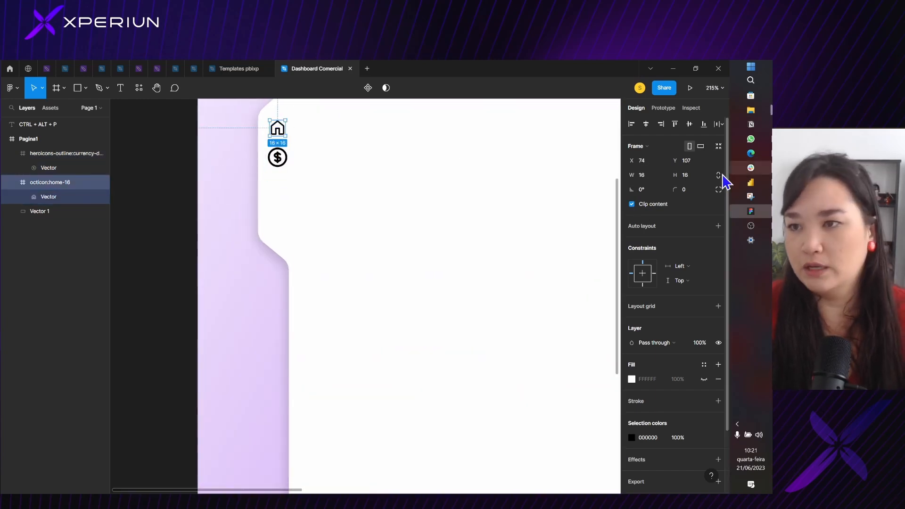
pyautogui.click(280, 162)
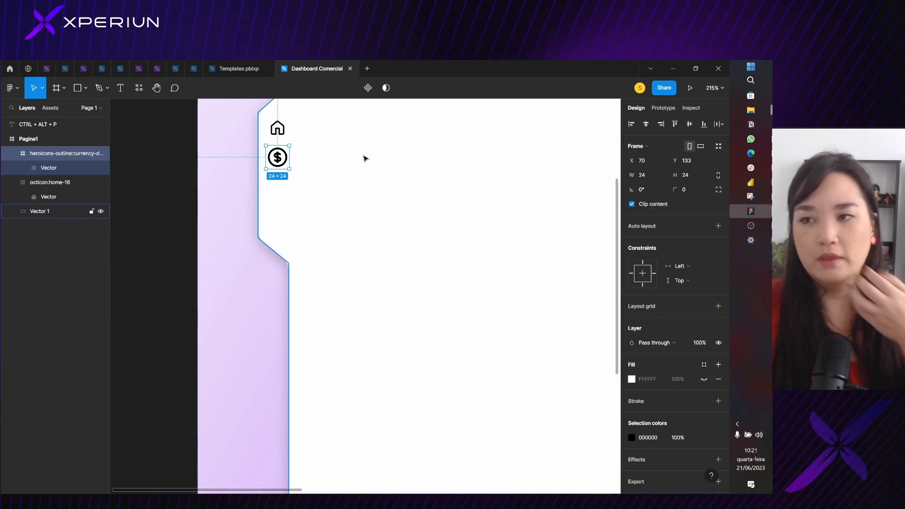
pyautogui.click(690, 179)
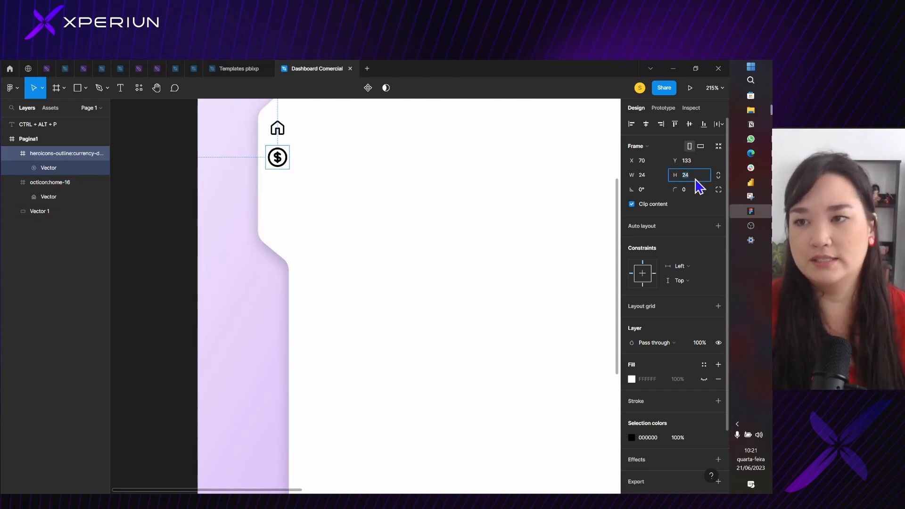
pyautogui.write('16')
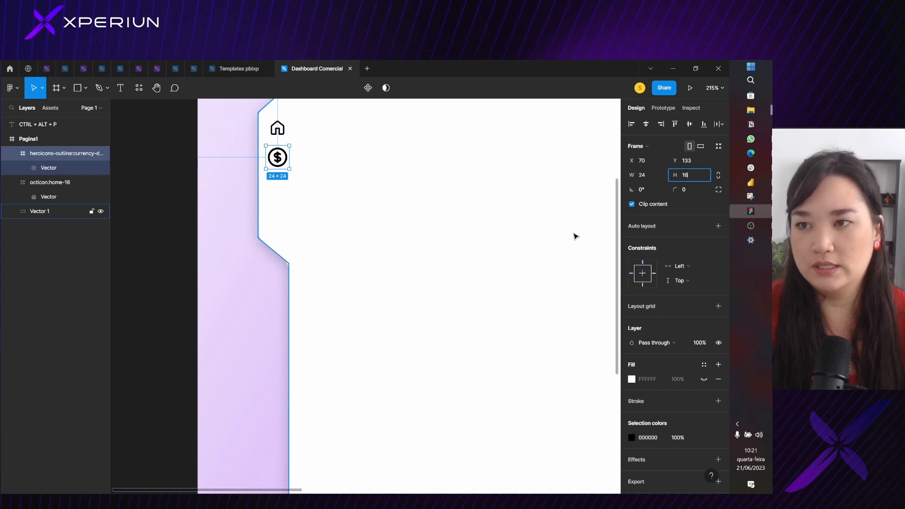
pyautogui.click(648, 175)
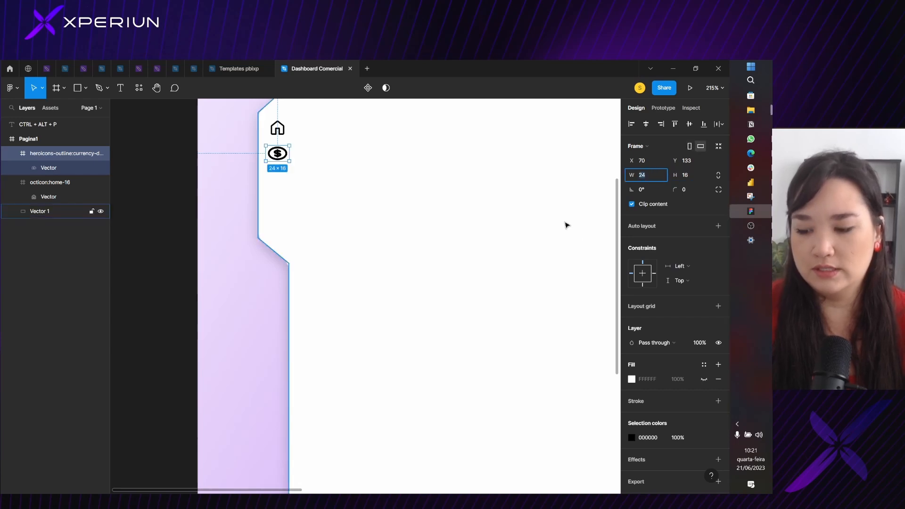
pyautogui.write('16')
pyautogui.press('Return')
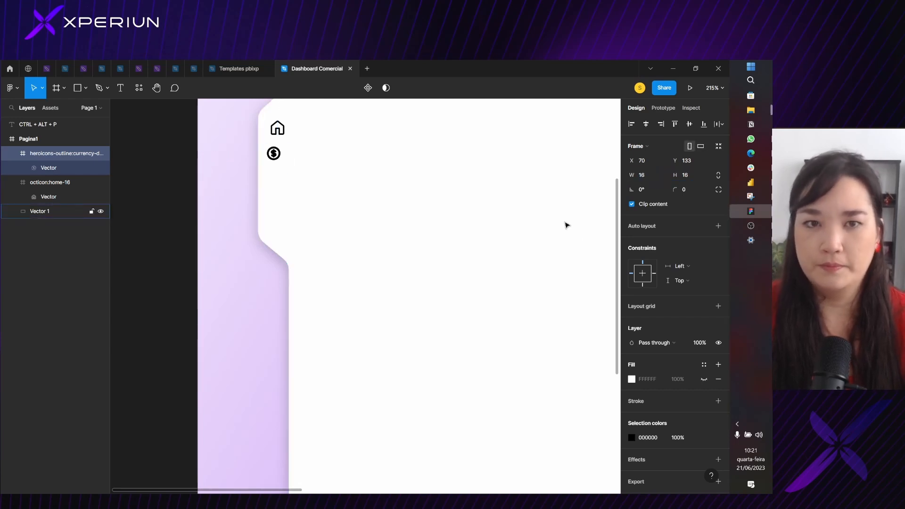
# Inspect the dollar icon up close and undo its height and width changes
pyautogui.scroll(10, 283, 141)
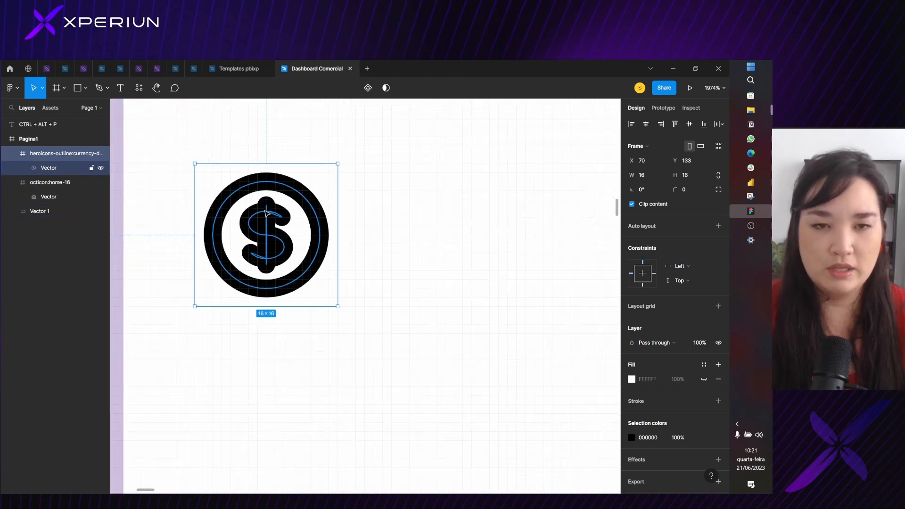
pyautogui.hotkey('ctrl', 'z')
pyautogui.hotkey('ctrl', 'z')
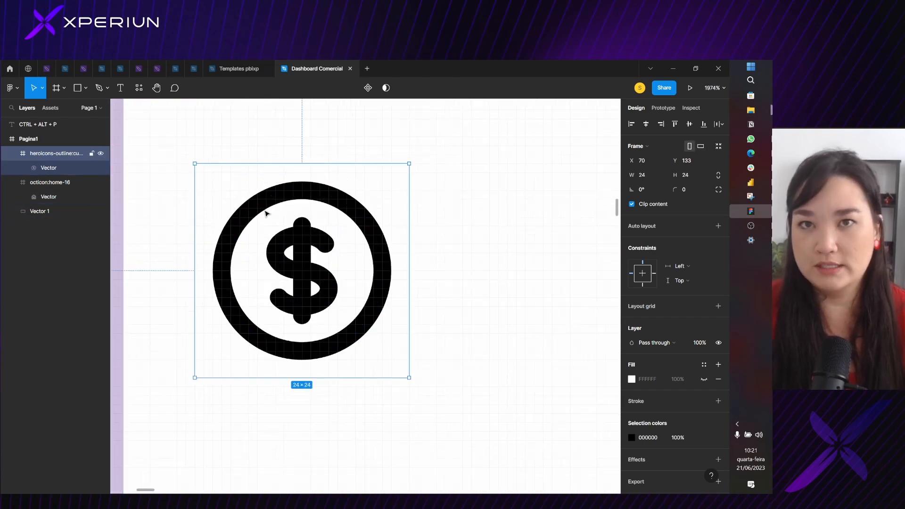
# Scale the dollar icon proportionally down to 16 × 16 with the Scale tool
pyautogui.click(634, 176)
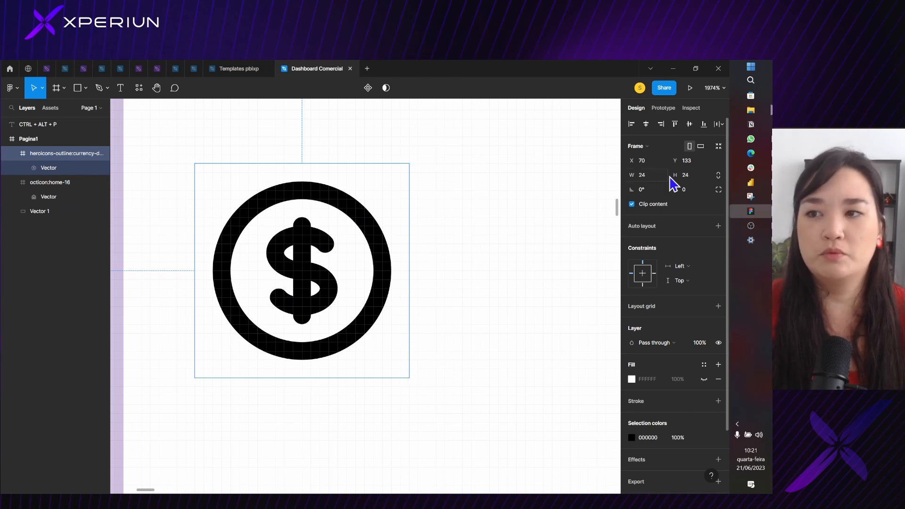
pyautogui.click(62, 94)
pyautogui.click(33, 93)
pyautogui.click(39, 90)
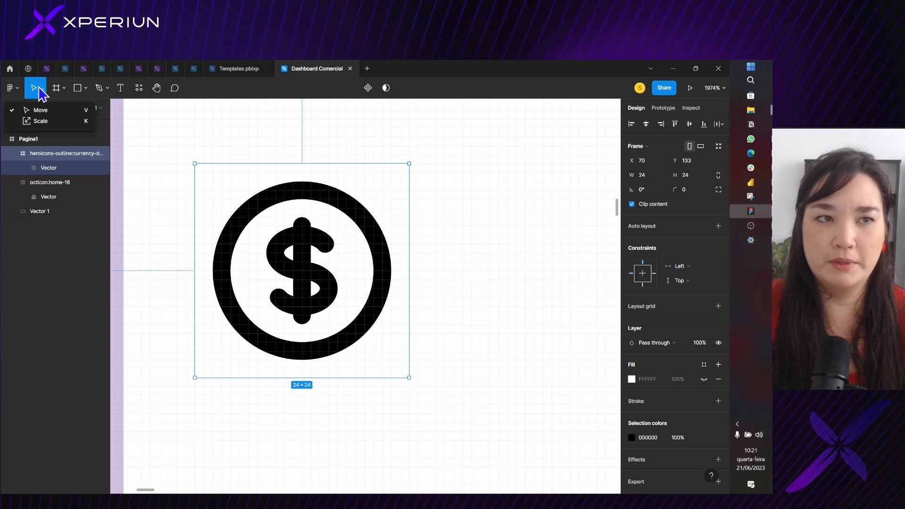
pyautogui.click(47, 123)
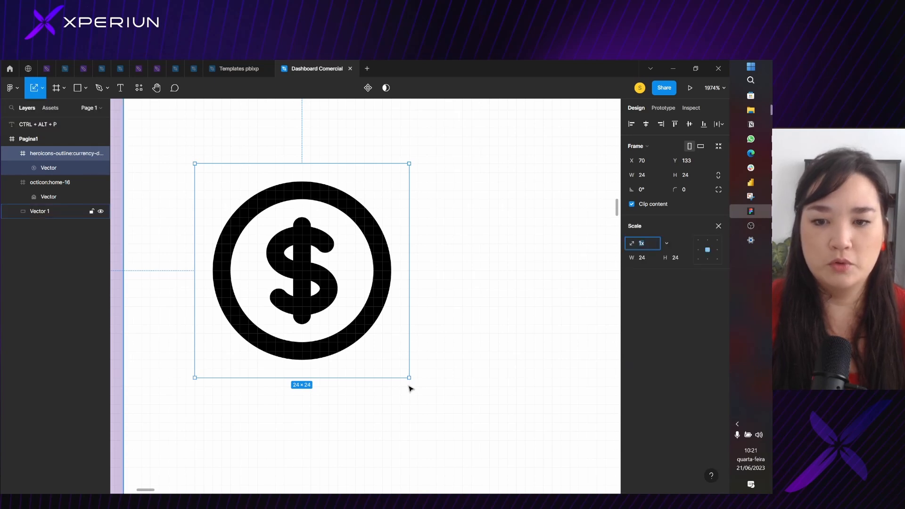
pyautogui.moveTo(408, 378); pyautogui.dragTo(327, 307)
# Align the scaled dollar icon directly below the home icon at X 74, Y 137, and deselect it
pyautogui.scroll(-5, 273, 245)
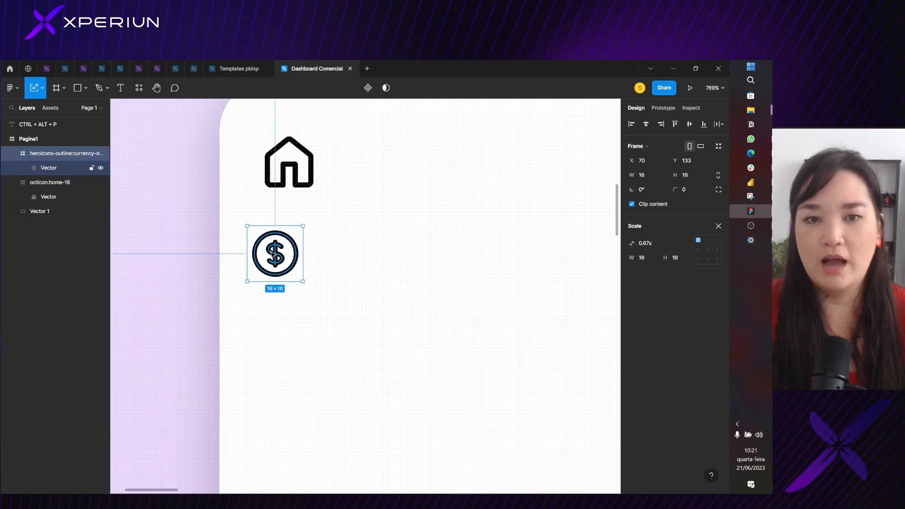
pyautogui.moveTo(276, 273); pyautogui.dragTo(290, 285)
pyautogui.scroll(-10, 290, 286)
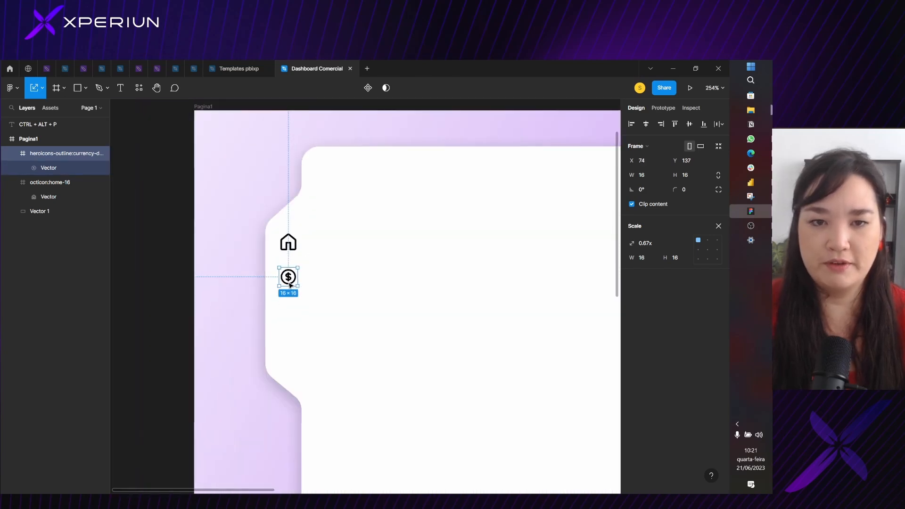
pyautogui.click(205, 245)
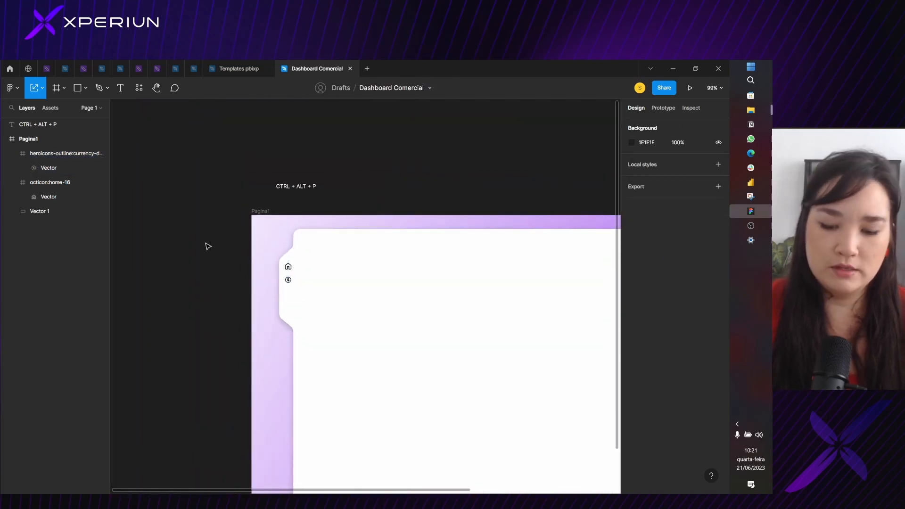
# Reopen the Iconify plugin and search its icons for "chart"
pyautogui.hotkey('ctrl', 'alt', 'p')
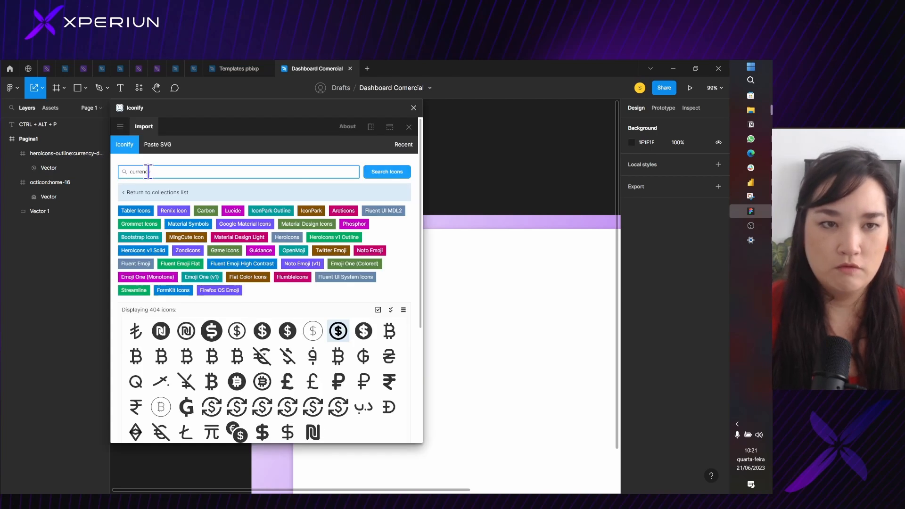
pyautogui.doubleClick(148, 172)
pyautogui.press('BackSpace')
pyautogui.press('BackSpace')
pyautogui.press('BackSpace')
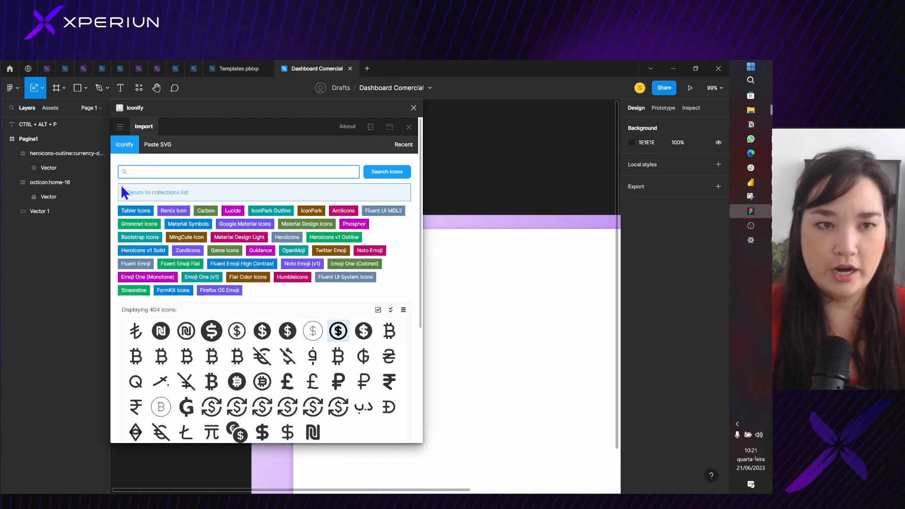
pyautogui.press('BackSpace')
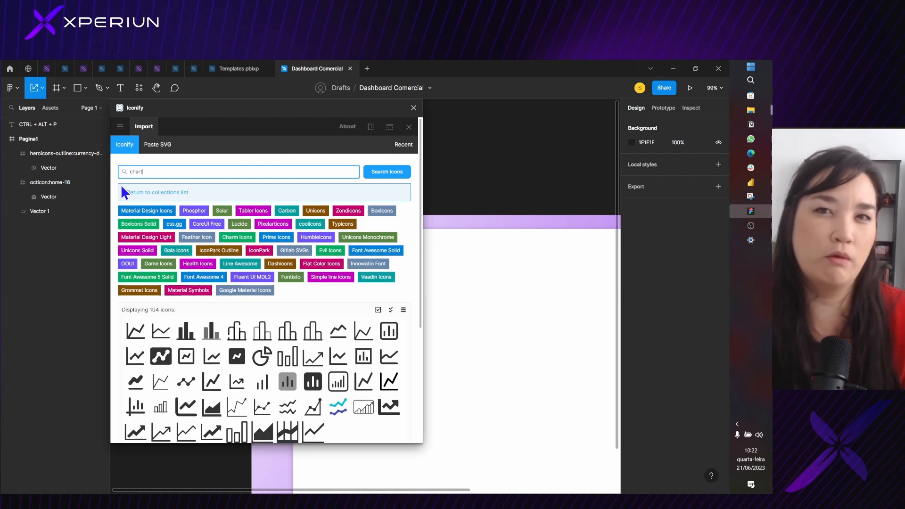
# Import the lucide:line-chart icon from the results and close the plugin
pyautogui.scroll(-1, 335, 324)
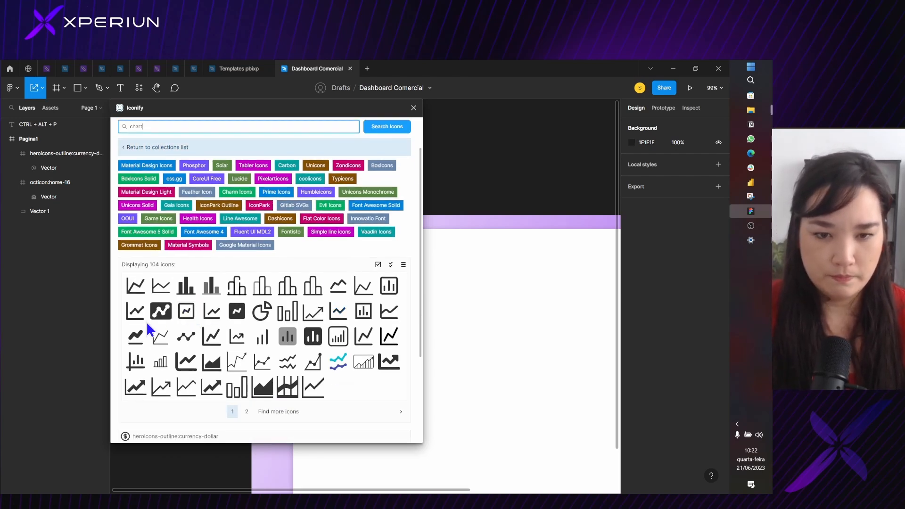
pyautogui.scroll(-1, 147, 324)
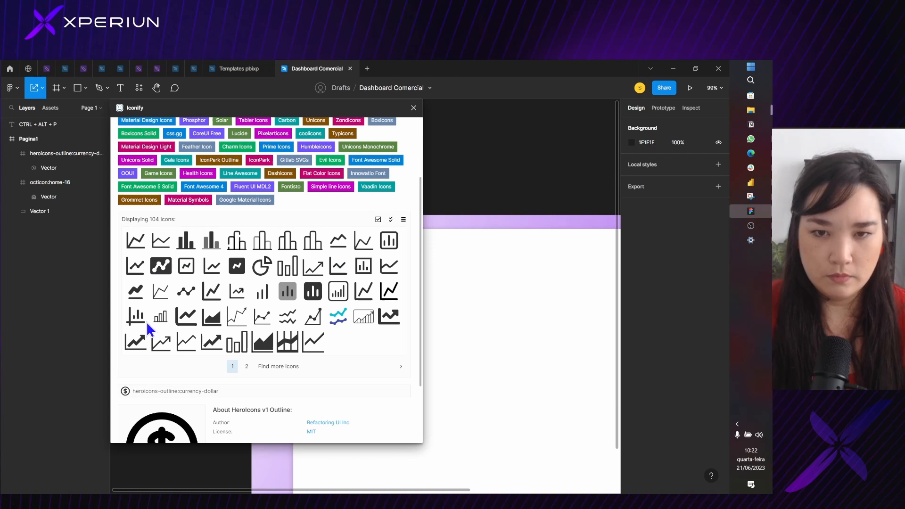
pyautogui.click(343, 278)
pyautogui.scroll(-2, 311, 330)
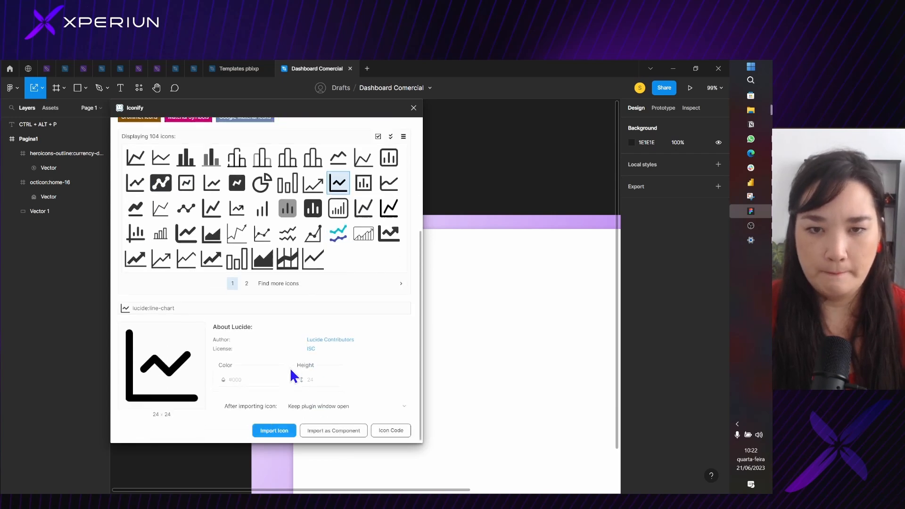
pyautogui.click(273, 428)
pyautogui.click(413, 108)
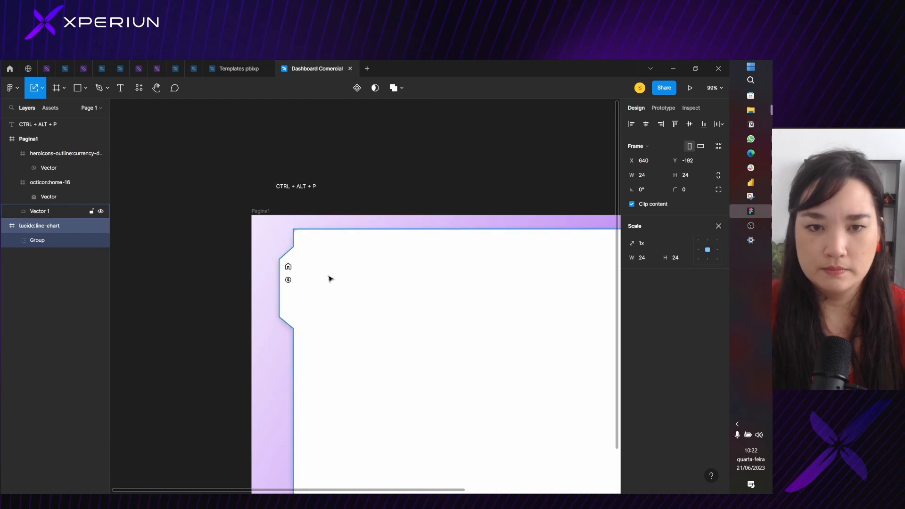
# Bring the line chart icon onto Pagina1, scale it to 16 × 16 below the dollar icon, and deselect it
pyautogui.scroll(-5, 329, 277)
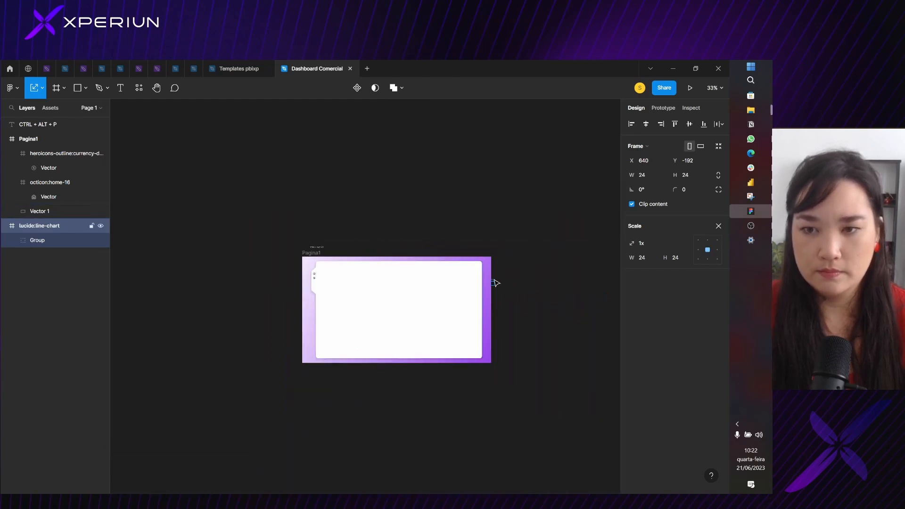
pyautogui.moveTo(495, 282); pyautogui.dragTo(322, 287)
pyautogui.scroll(6, 321, 287)
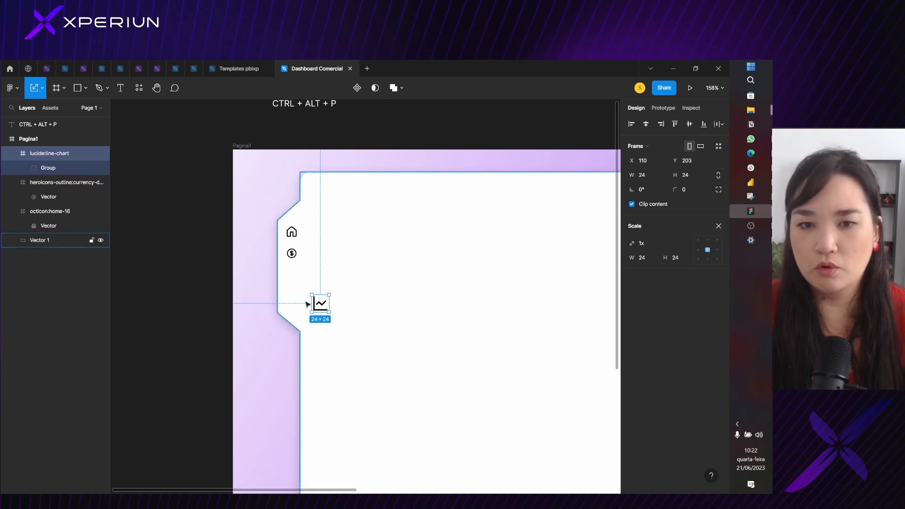
pyautogui.scroll(5, 306, 304)
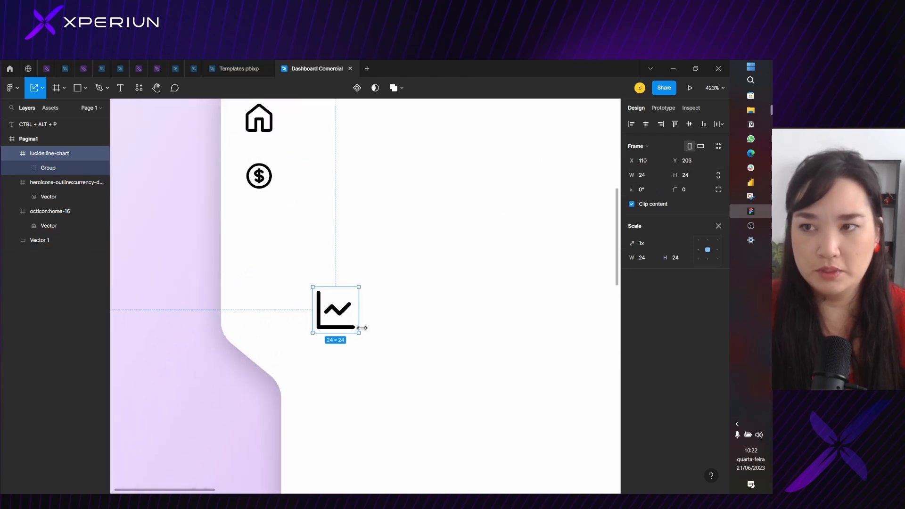
pyautogui.moveTo(362, 327); pyautogui.dragTo(272, 244)
pyautogui.click(194, 239)
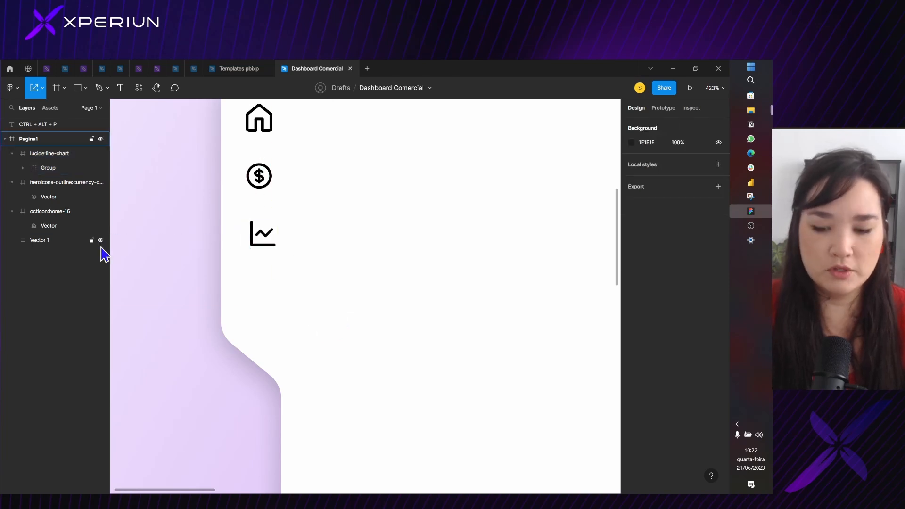
# Reopen the Iconify plugin and browse its icons for "analytics"
pyautogui.hotkey('ctrl', 'alt', 'p')
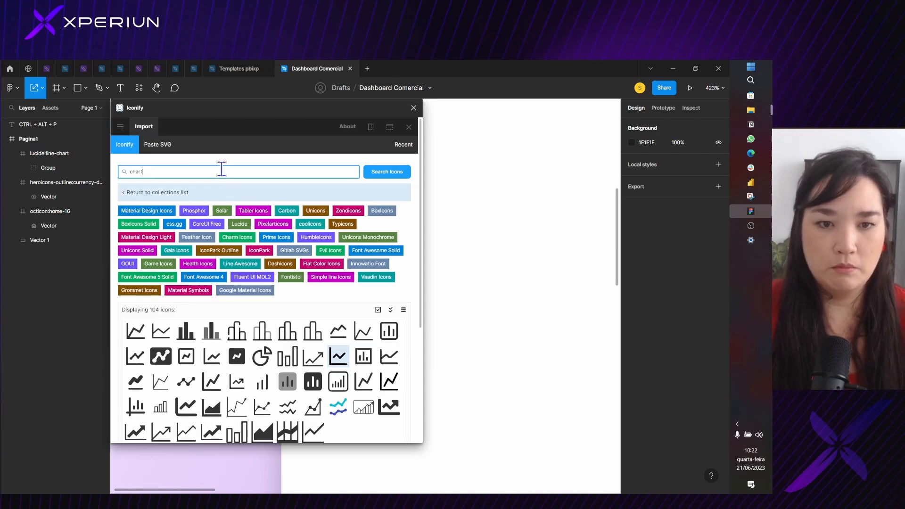
pyautogui.scroll(-1, 270, 297)
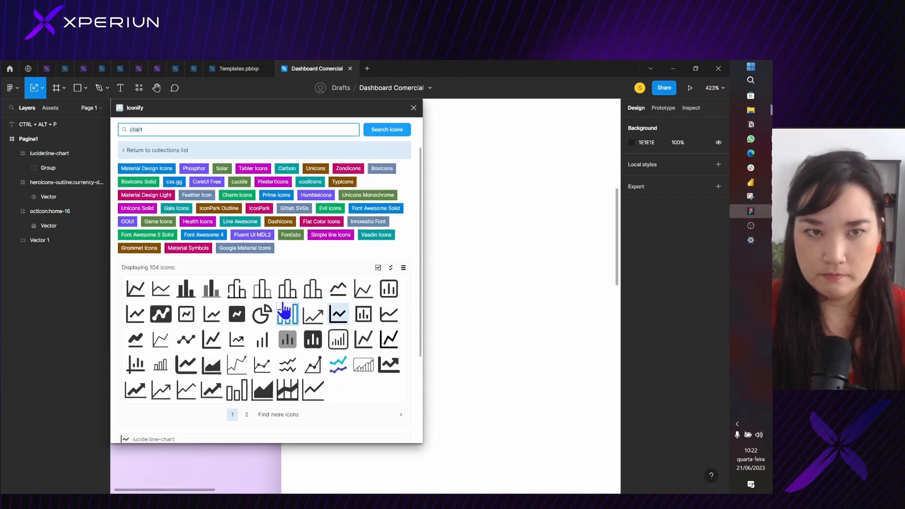
pyautogui.scroll(1, 284, 309)
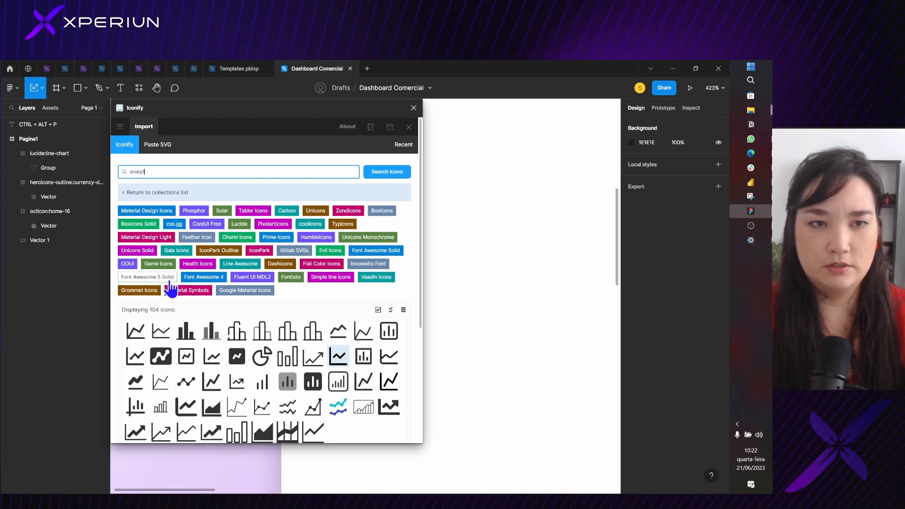
pyautogui.press('Return')
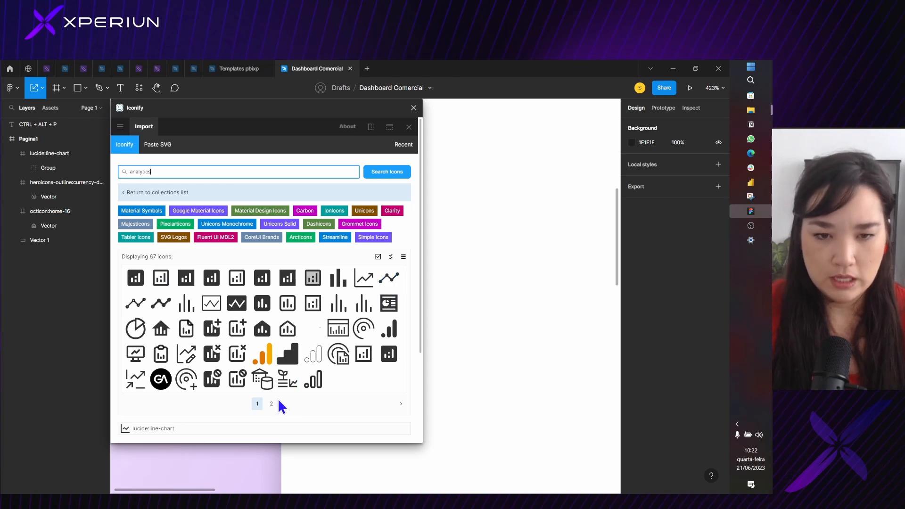
# Replace the Iconify search term with "target" and run the search
pyautogui.moveTo(179, 169); pyautogui.dragTo(1, 175)
pyautogui.write('ta')
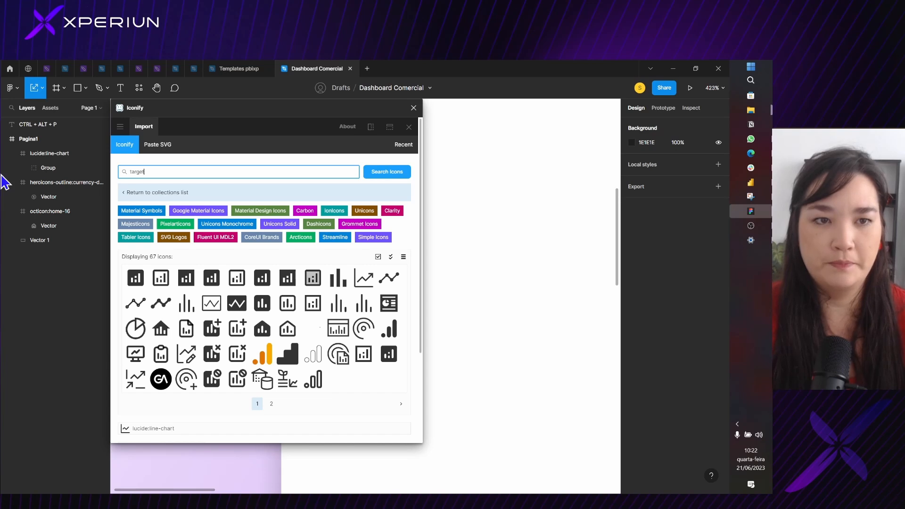
pyautogui.write('rget')
pyautogui.press('Return')
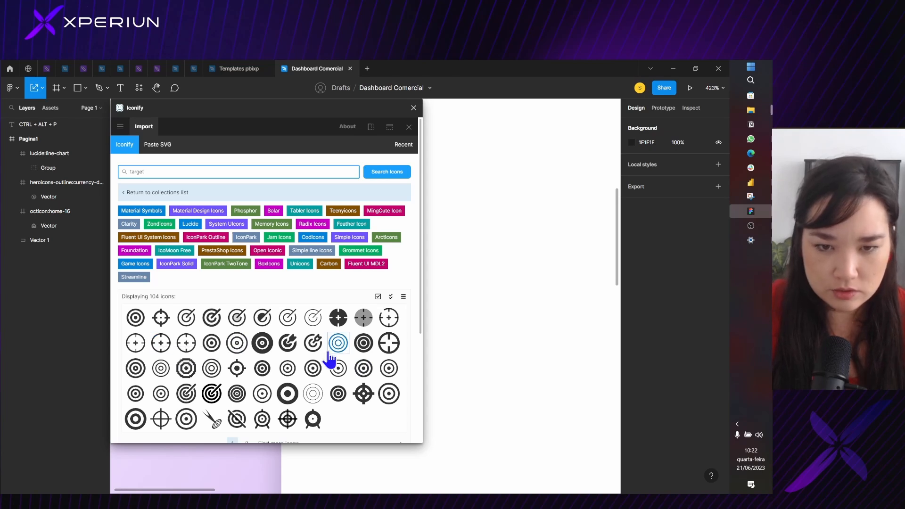
# Import the mingcute:target-line icon from the results and close the plugin
pyautogui.scroll(-1, 328, 354)
pyautogui.click(311, 298)
pyautogui.scroll(-3, 309, 298)
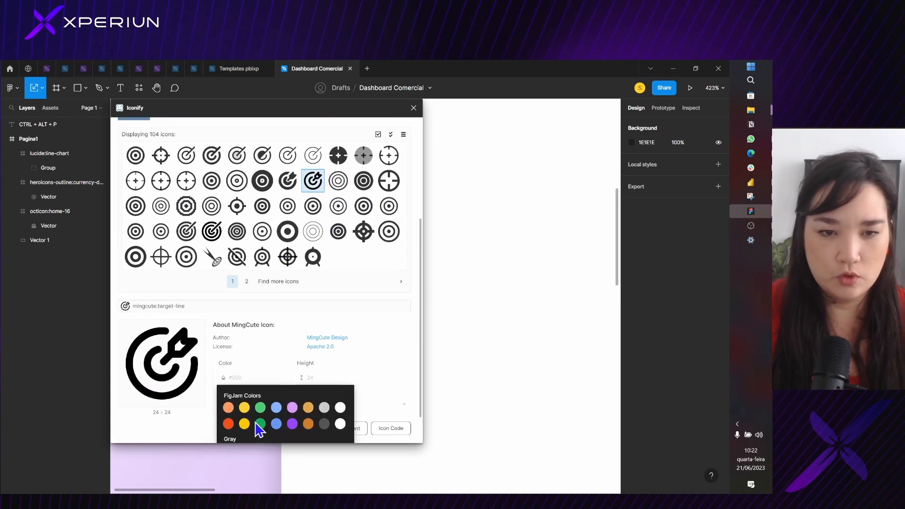
pyautogui.click(274, 428)
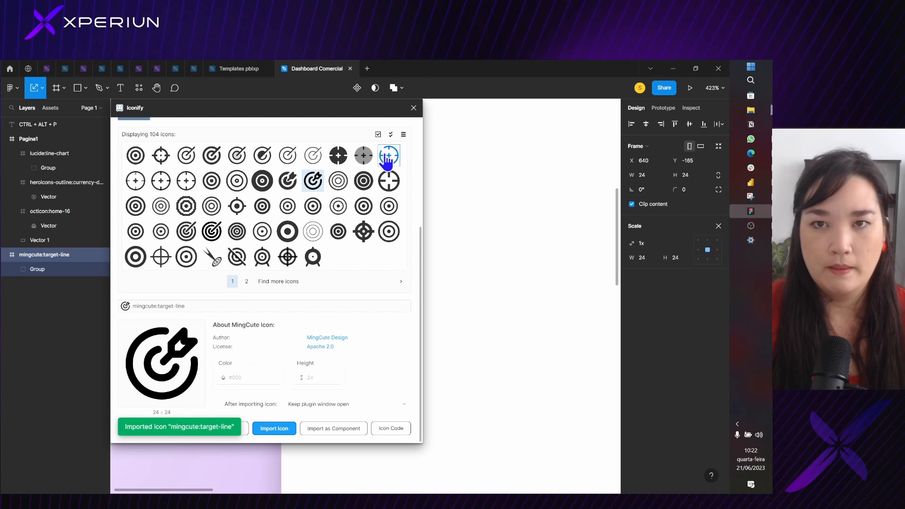
pyautogui.click(415, 109)
# Move the imported target icon onto Pagina1, just below the line chart icon
pyautogui.scroll(-10, 414, 238)
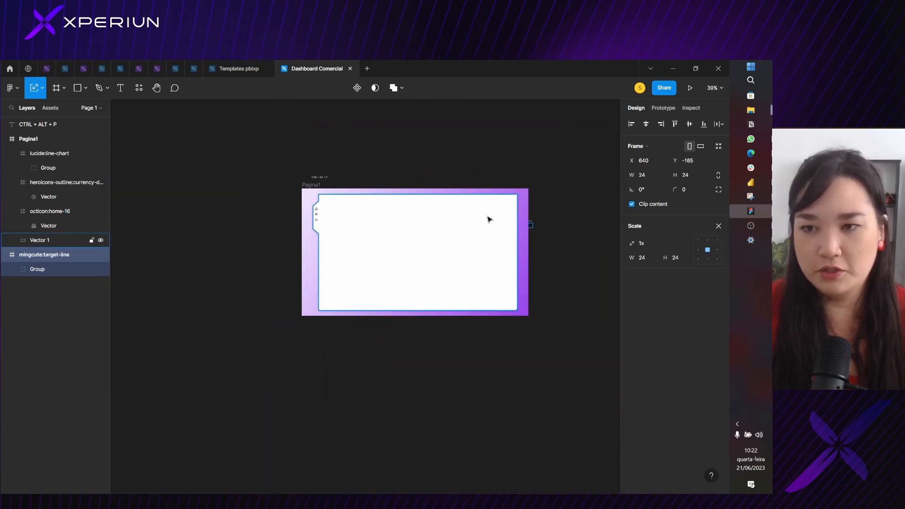
pyautogui.moveTo(533, 225); pyautogui.dragTo(320, 219)
pyautogui.scroll(5, 320, 220)
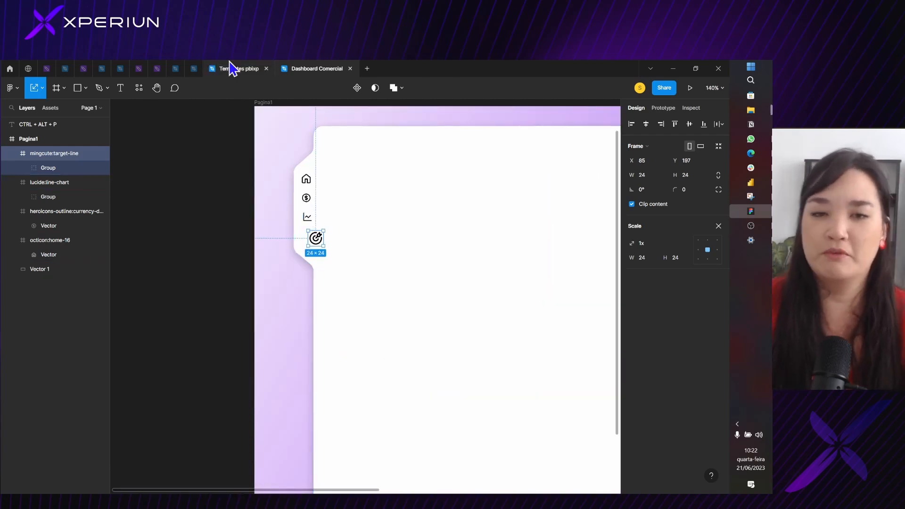
pyautogui.scroll(5, 324, 204)
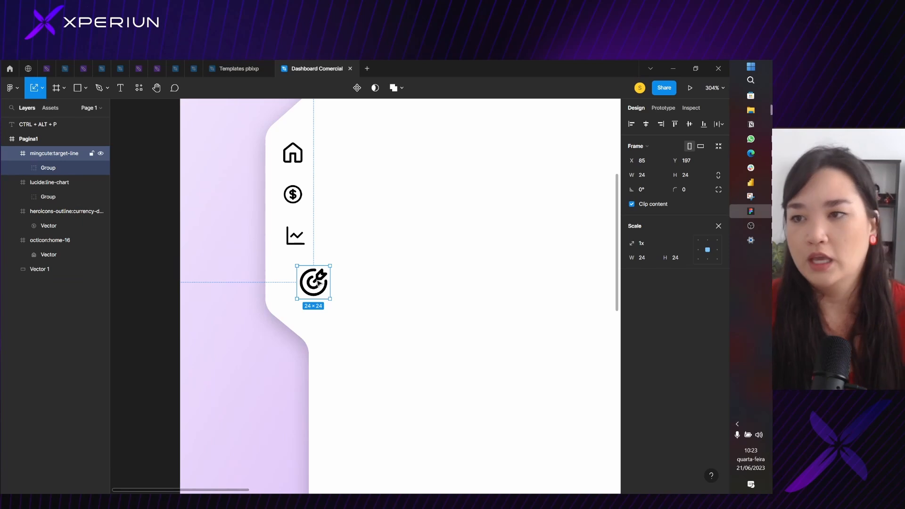
# Scale the target icon to 16 × 16 and position it below the line chart icon at X 76, Y 199
pyautogui.moveTo(313, 280); pyautogui.dragTo(309, 282)
pyautogui.scroll(5, 394, 295)
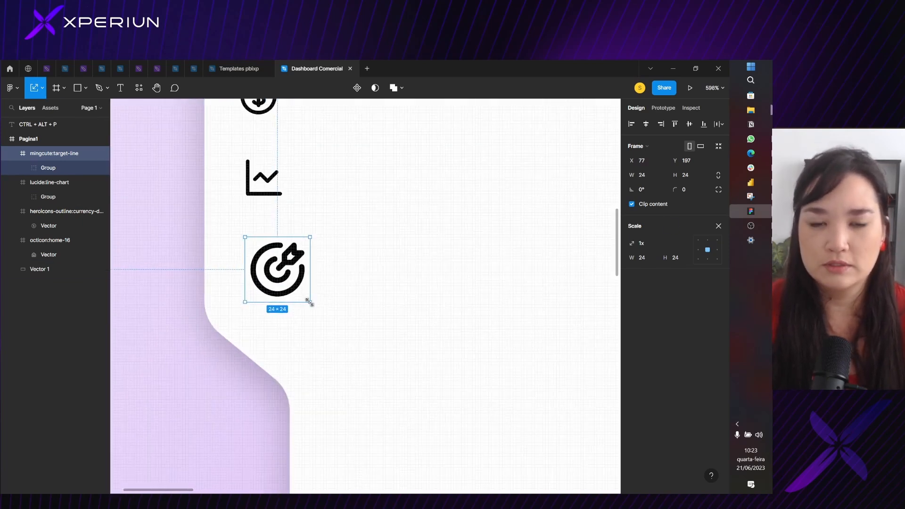
pyautogui.moveTo(310, 302); pyautogui.dragTo(288, 281)
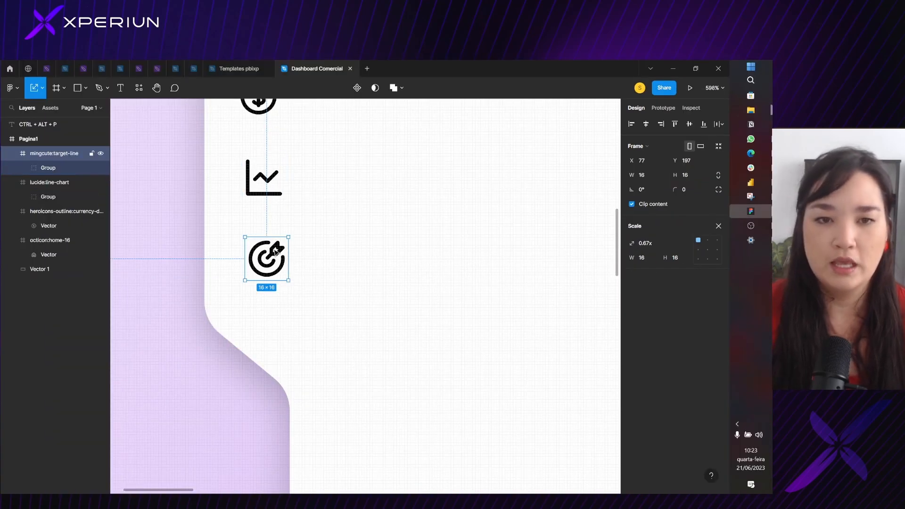
pyautogui.moveTo(276, 252); pyautogui.dragTo(274, 258)
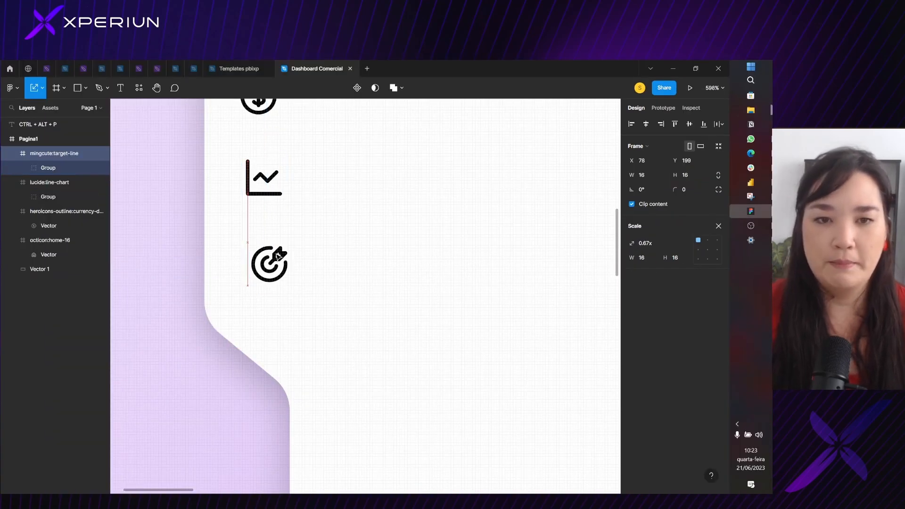
# Select the home, dollar, line chart and target icons together and align their horizontal centers
pyautogui.scroll(-5, 273, 256)
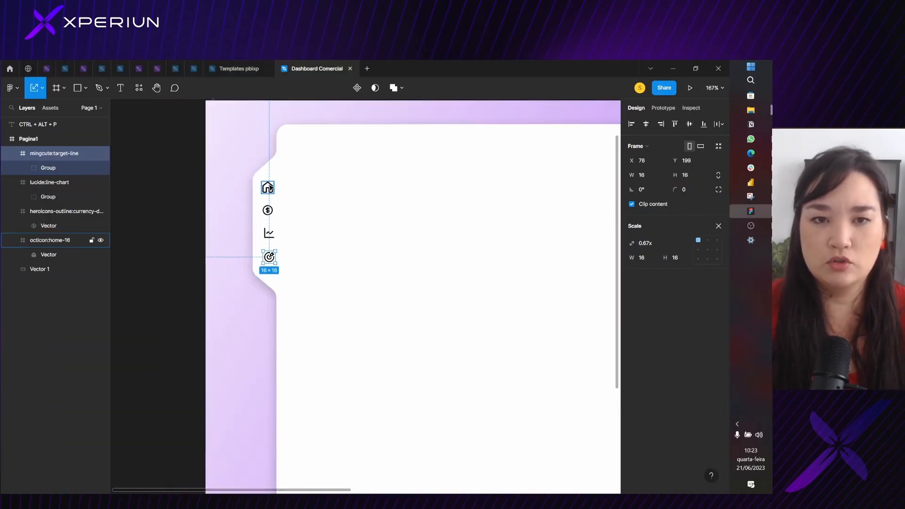
pyautogui.click(268, 187)
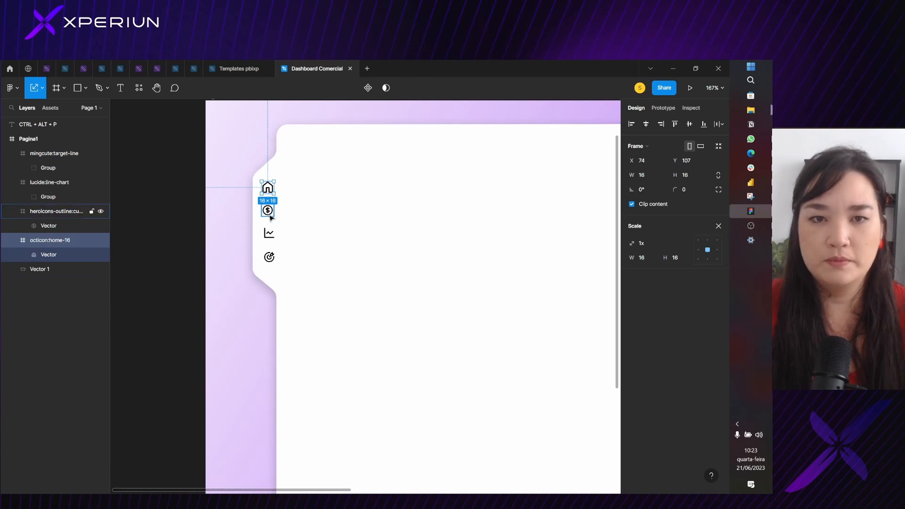
pyautogui.keyDown('shift'); pyautogui.click(267, 210); pyautogui.keyUp('shift')
pyautogui.keyDown('shift'); pyautogui.click(272, 236); pyautogui.keyUp('shift')
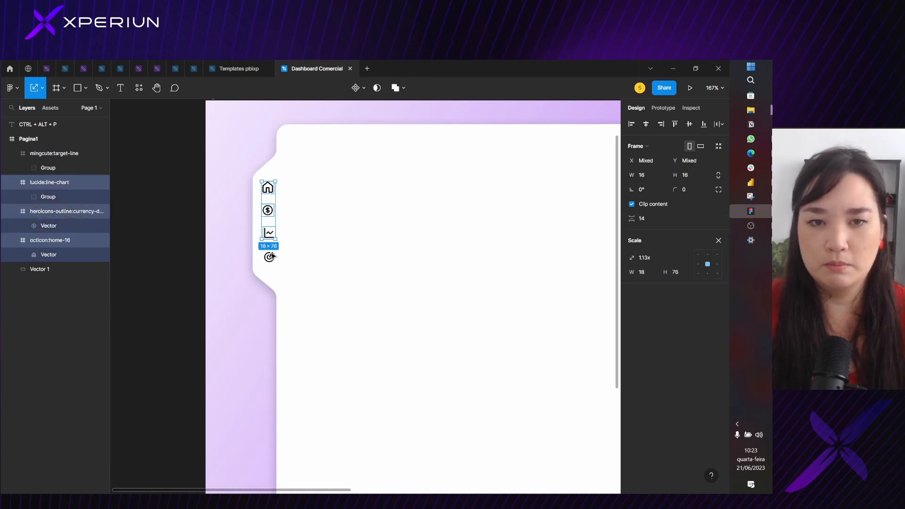
pyautogui.keyDown('shift'); pyautogui.click(269, 257); pyautogui.keyUp('shift')
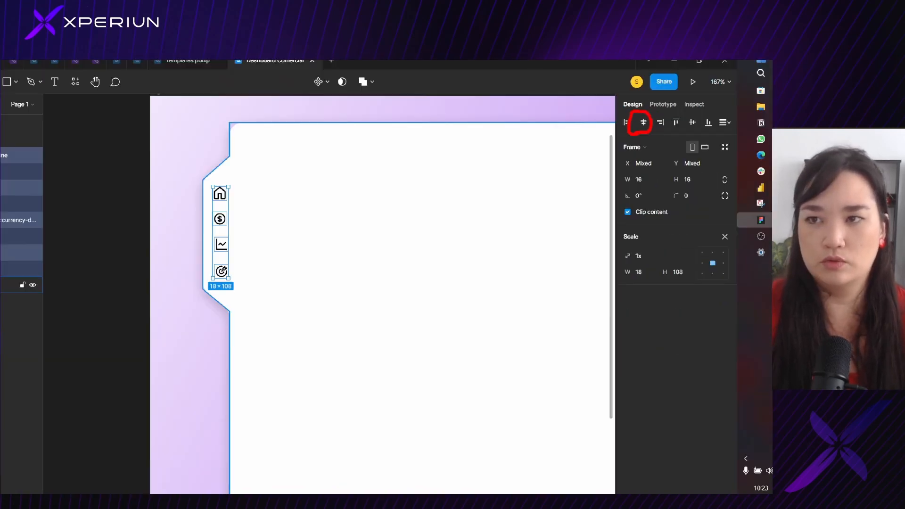
pyautogui.click(630, 115)
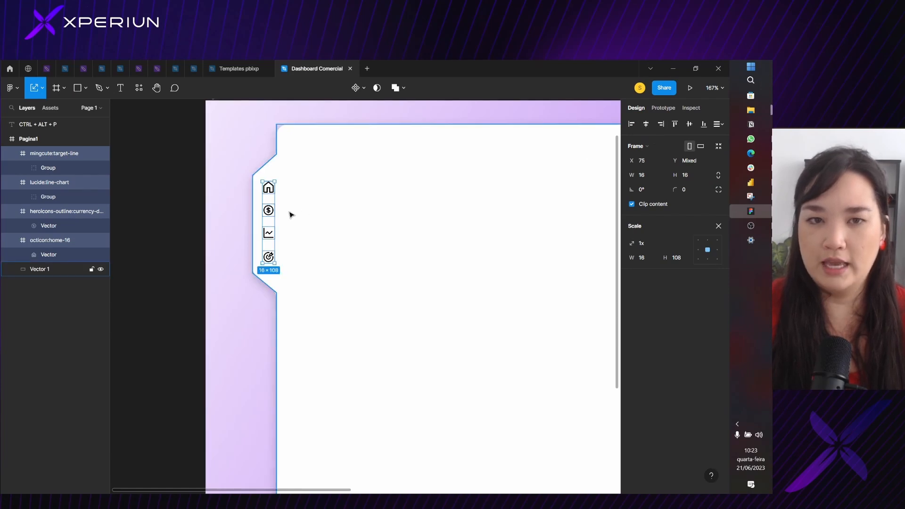
# Shift the four aligned icons 3 px to the right to X 78, and release their selection
pyautogui.press('Right')
pyautogui.press('Right')
pyautogui.press('Right')
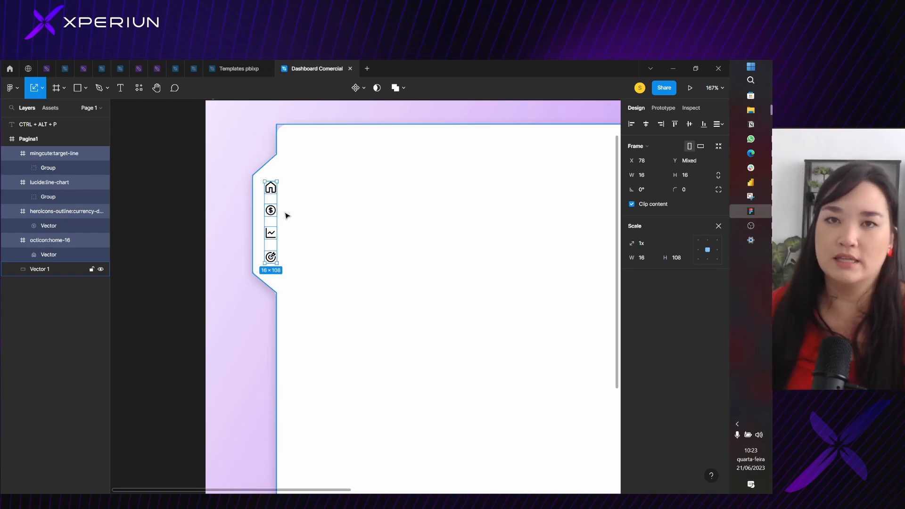
pyautogui.click(307, 257)
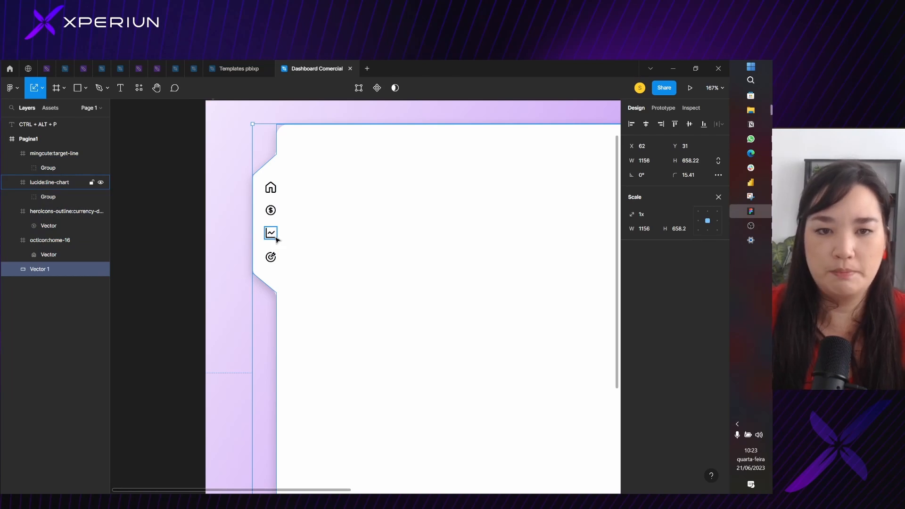
# Select the line chart icon, check it up close, and exit the Scale tool
pyautogui.click(271, 233)
pyautogui.scroll(5, 278, 236)
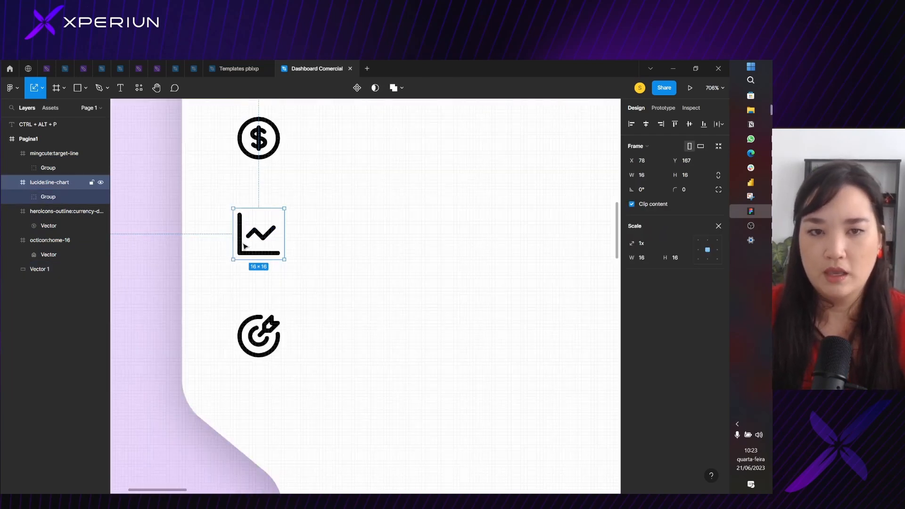
pyautogui.scroll(-6, 257, 234)
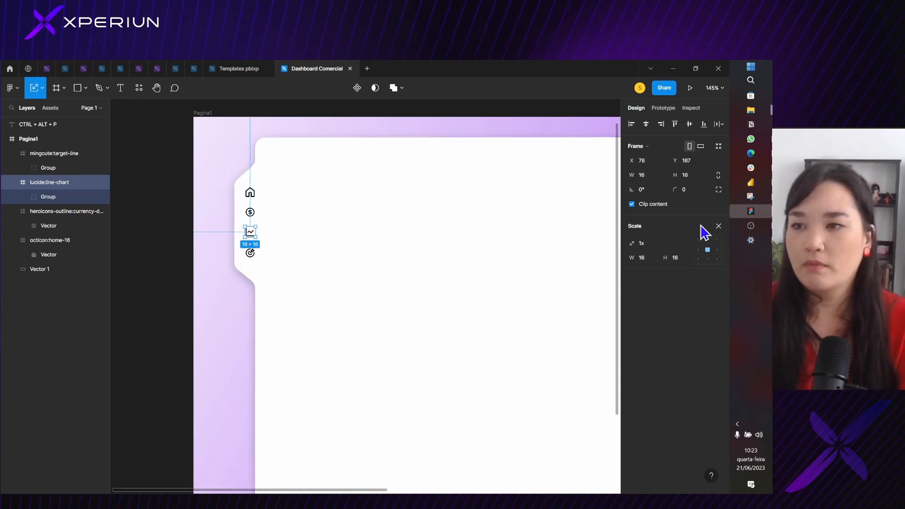
pyautogui.click(718, 226)
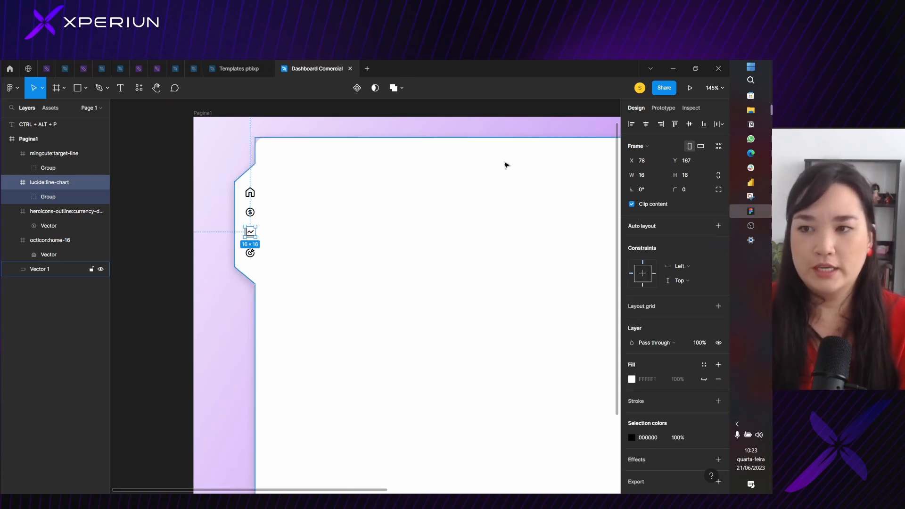
# Recolor the line chart icon with the purple document color 9844EC
pyautogui.scroll(-2, 658, 387)
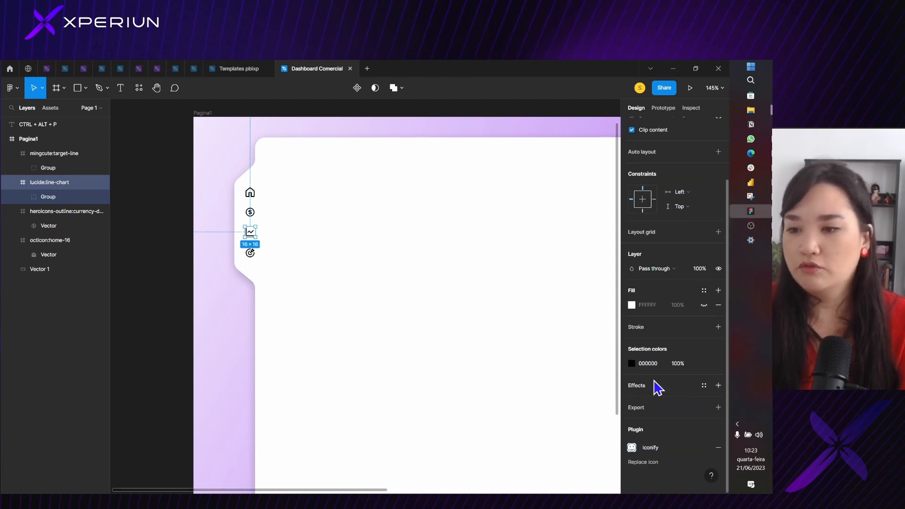
pyautogui.click(632, 363)
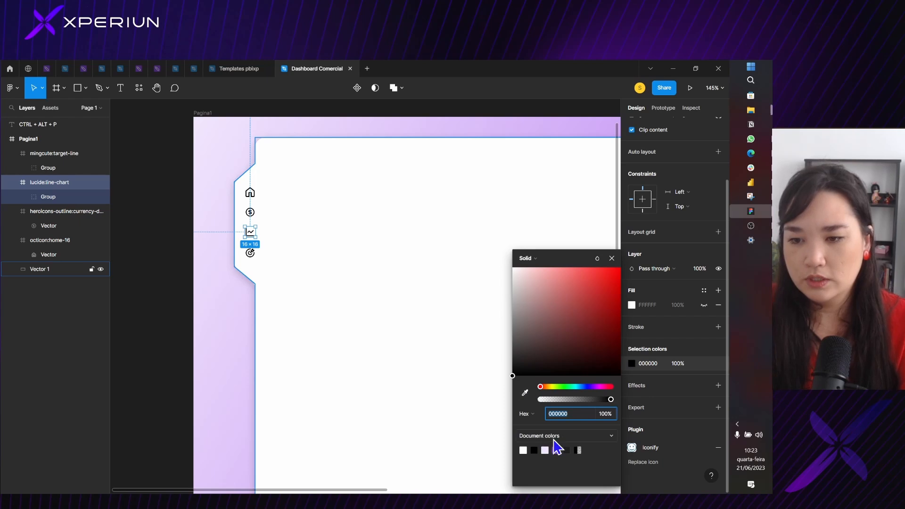
pyautogui.click(556, 449)
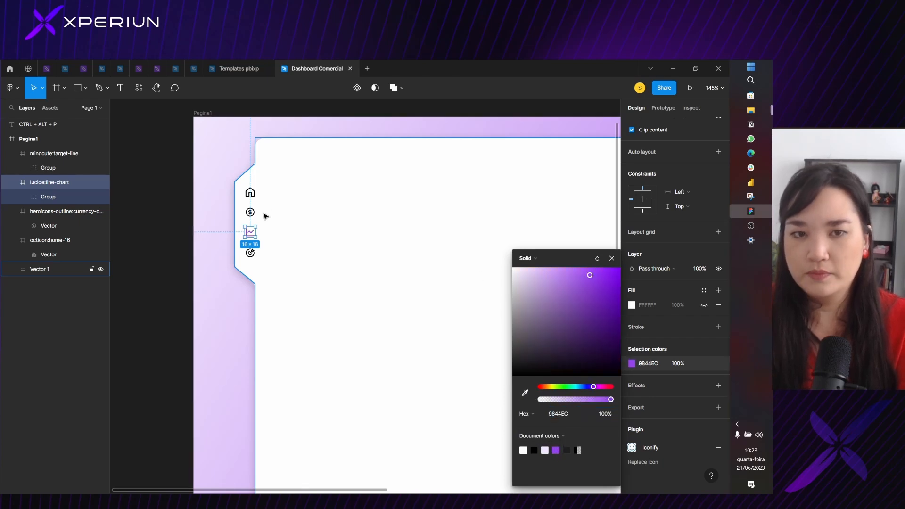
# Select the dollar, home and target icons together and recolor them light gray C6C6C6
pyautogui.click(250, 212)
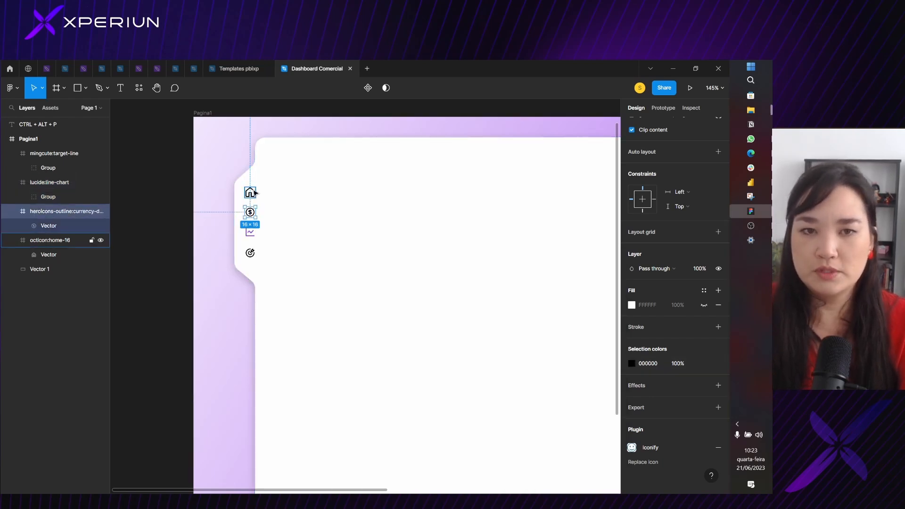
pyautogui.keyDown('shift'); pyautogui.click(249, 192); pyautogui.keyUp('shift')
pyautogui.keyDown('shift'); pyautogui.click(250, 253); pyautogui.keyUp('shift')
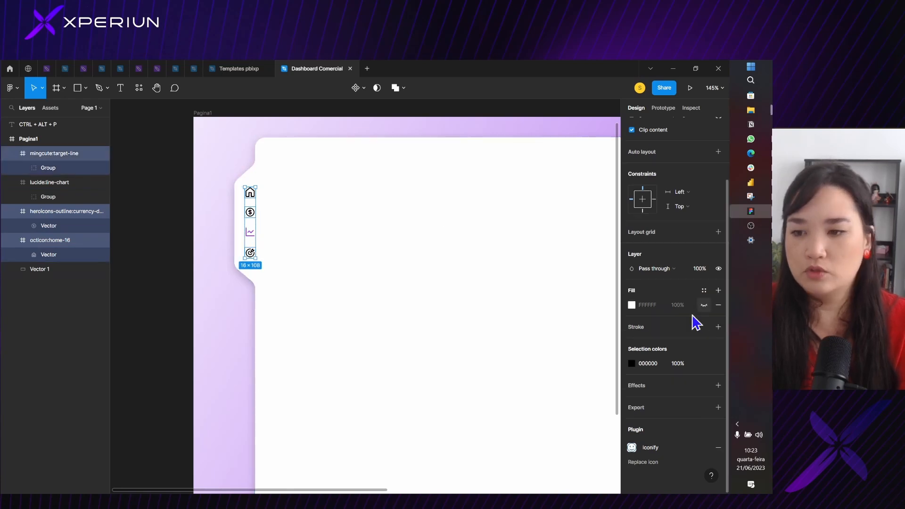
pyautogui.click(631, 363)
pyautogui.click(540, 326)
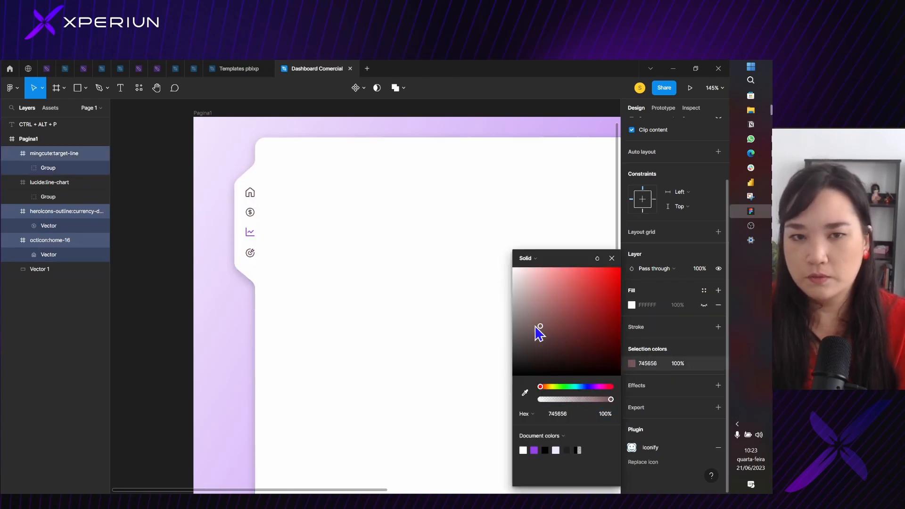
pyautogui.moveTo(540, 326); pyautogui.dragTo(512, 291)
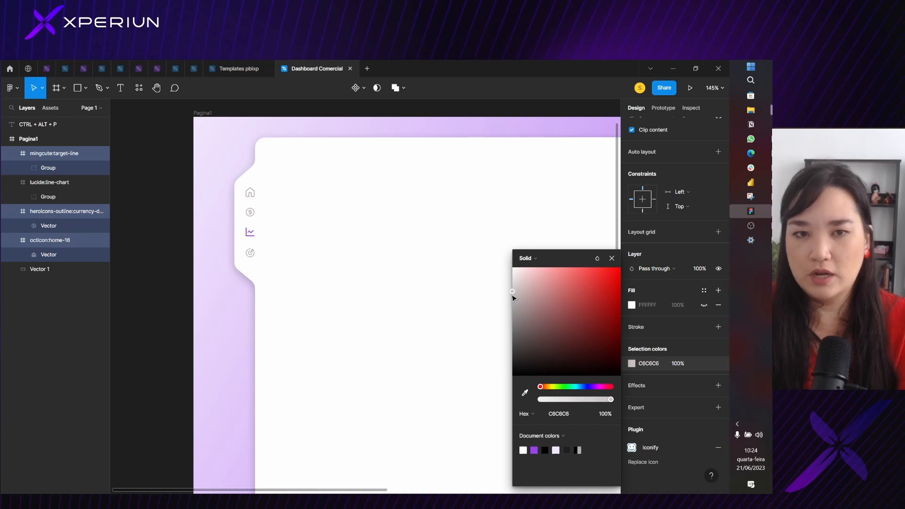
pyautogui.click(625, 264)
pyautogui.click(323, 215)
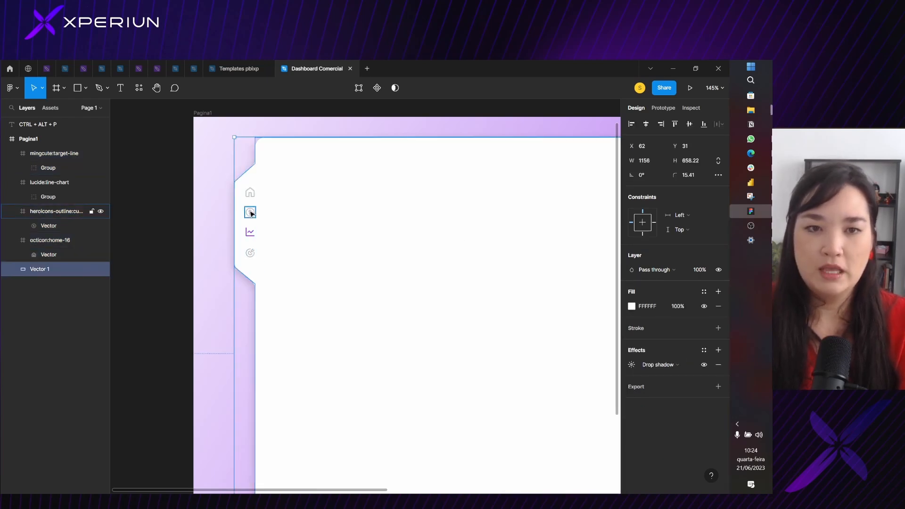
# Select the home, dollar, line chart and target icons together and tidy up their spacing
pyautogui.keyDown('ctrl'); pyautogui.scroll(3, 250, 207); pyautogui.keyUp('ctrl')
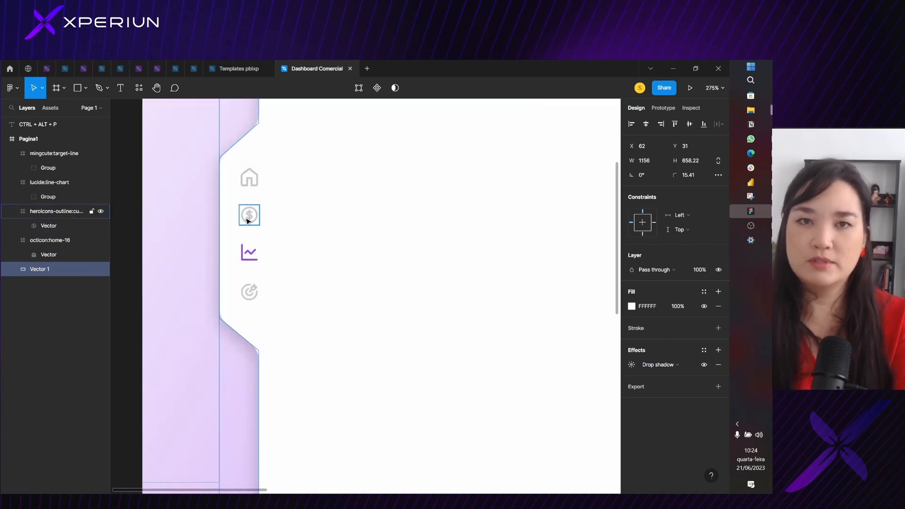
pyautogui.click(249, 177)
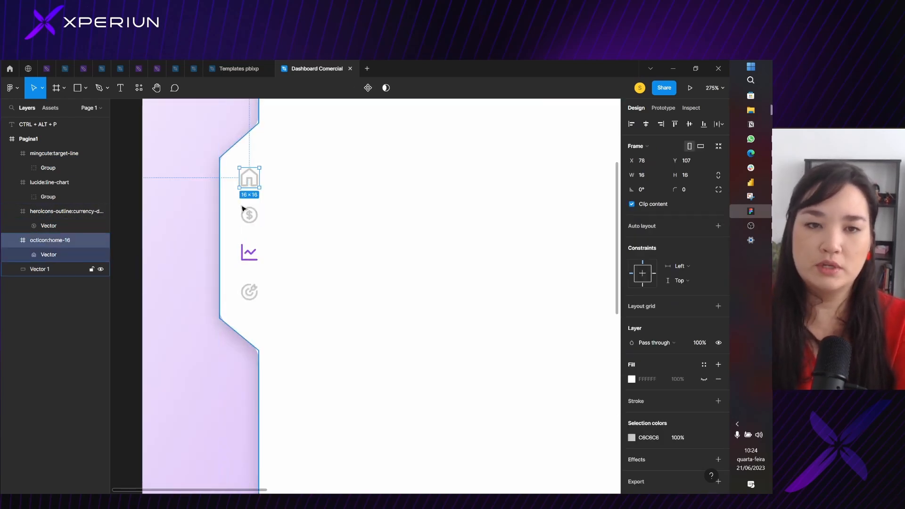
pyautogui.keyDown('shift'); pyautogui.click(249, 215); pyautogui.keyUp('shift')
pyautogui.keyDown('shift'); pyautogui.click(250, 250); pyautogui.keyUp('shift')
pyautogui.keyDown('shift'); pyautogui.click(249, 292); pyautogui.keyUp('shift')
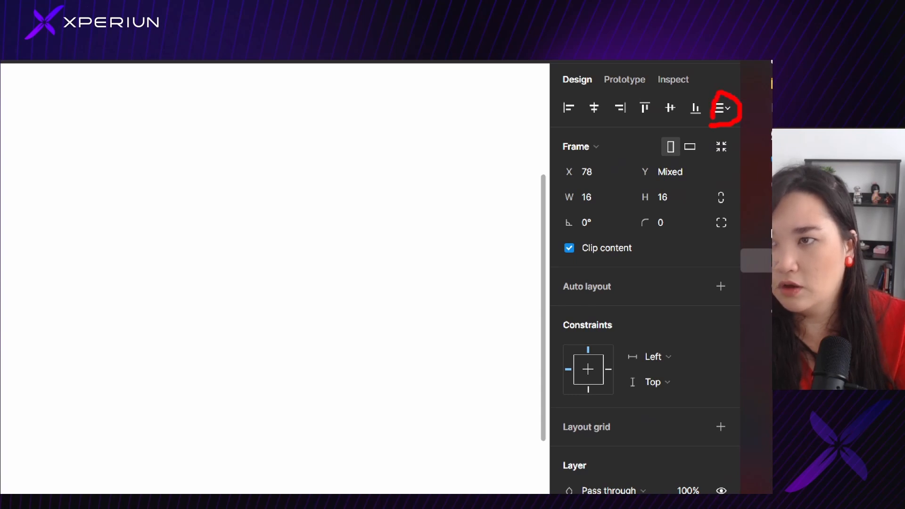
pyautogui.click(721, 108)
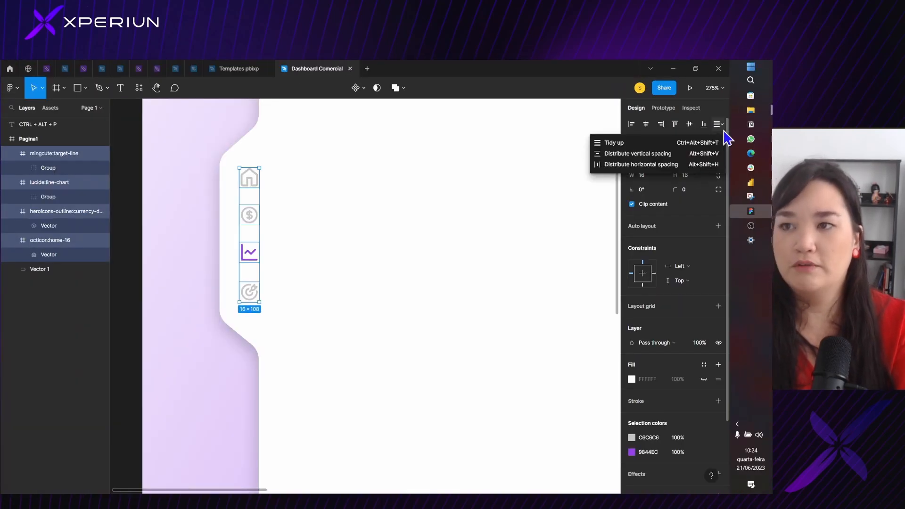
pyautogui.click(639, 144)
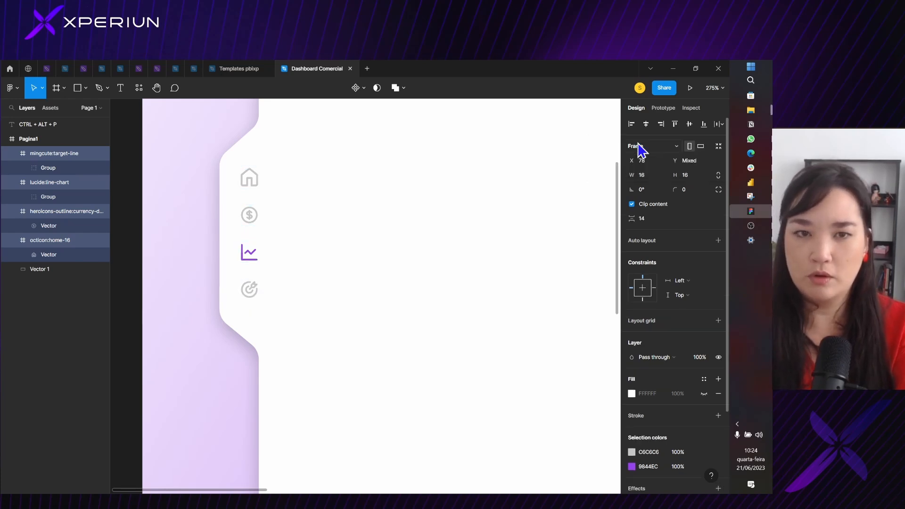
# Distribute the vertical spacing of the four selected icons, and release their selection
pyautogui.click(718, 124)
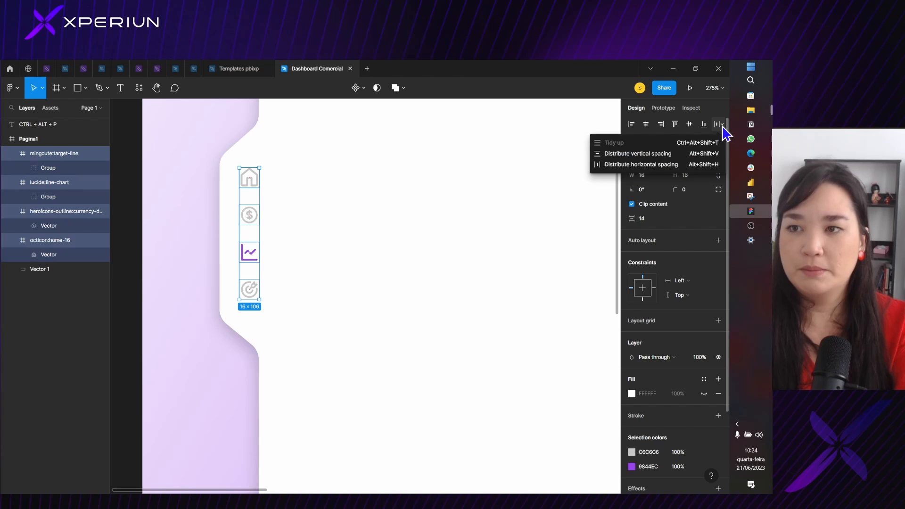
pyautogui.click(612, 155)
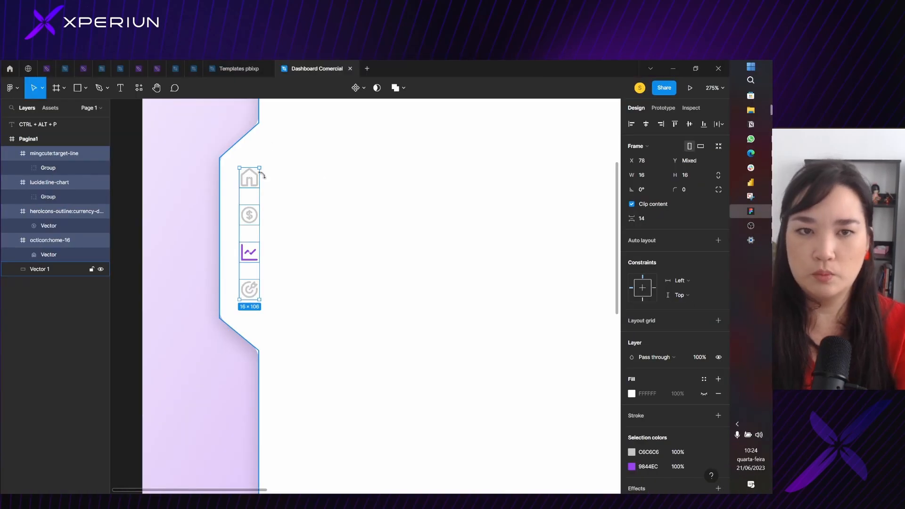
pyautogui.scroll(-5, 258, 179)
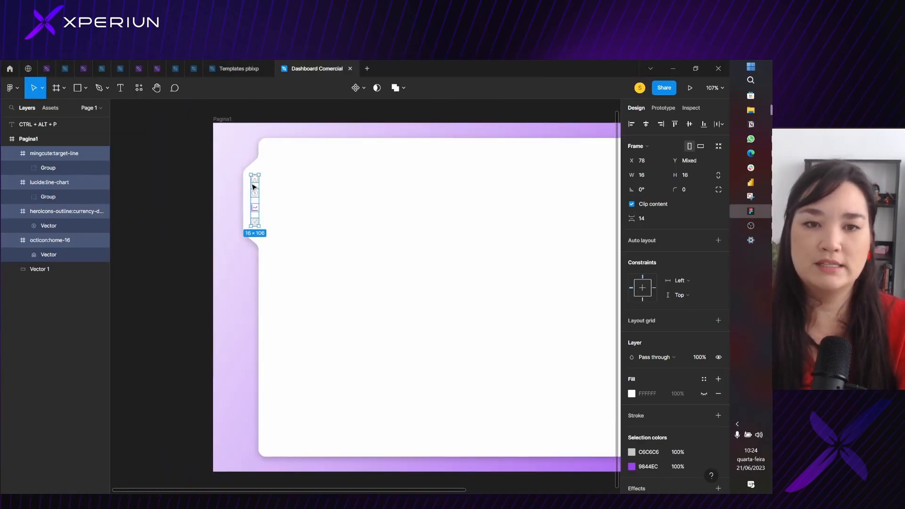
pyautogui.click(351, 157)
pyautogui.click(397, 119)
pyautogui.scroll(-4, 406, 148)
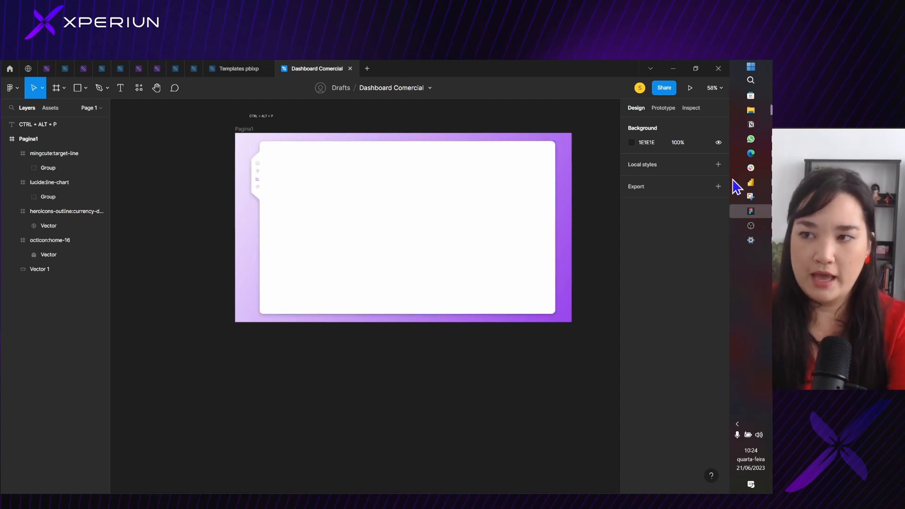
# Switch to the Dashboard Comercial report in Power BI Desktop and collapse the Visualizations pane
pyautogui.moveTo(751, 185)
pyautogui.click(708, 157)
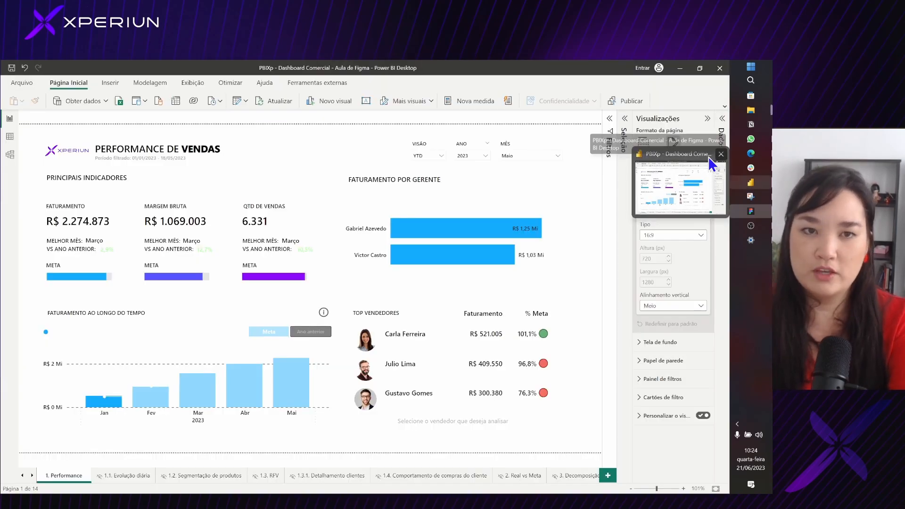
pyautogui.click(708, 156)
pyautogui.click(750, 185)
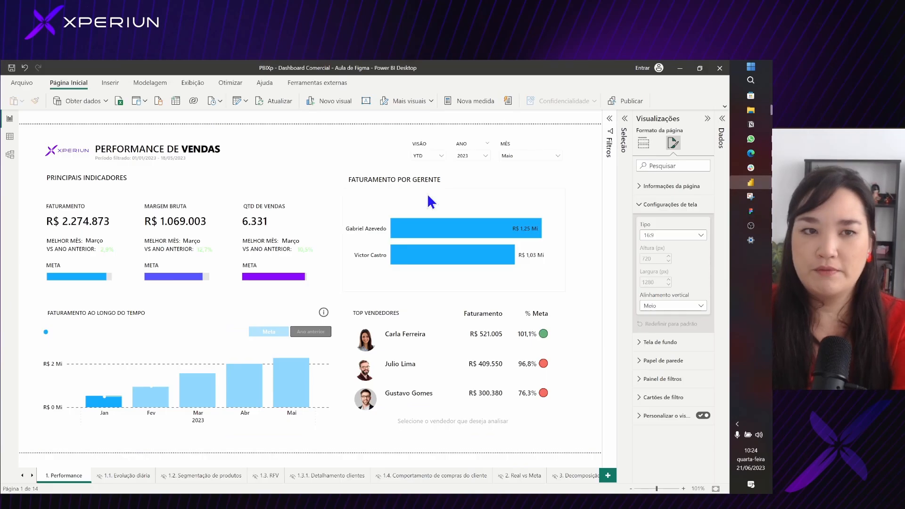
pyautogui.click(707, 119)
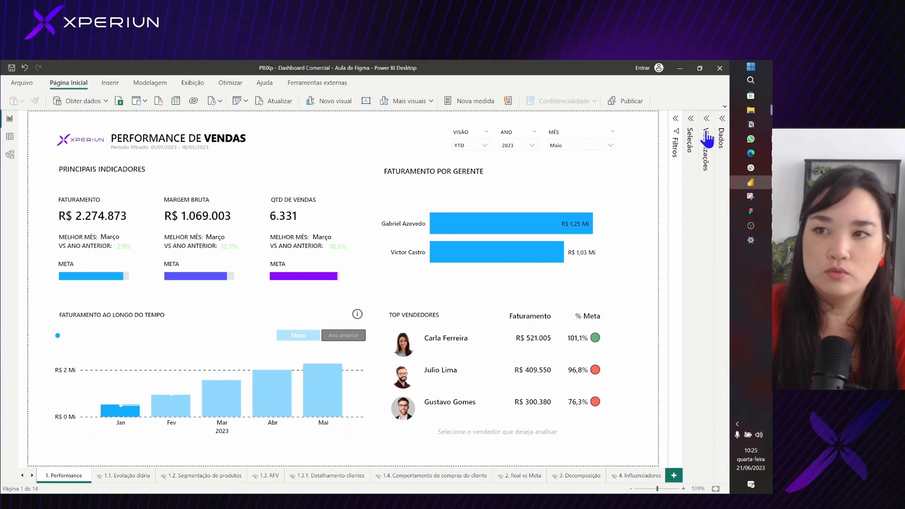
# Copy a Snipping Tool capture of the Performance report page and switch back to Figma
pyautogui.click(751, 196)
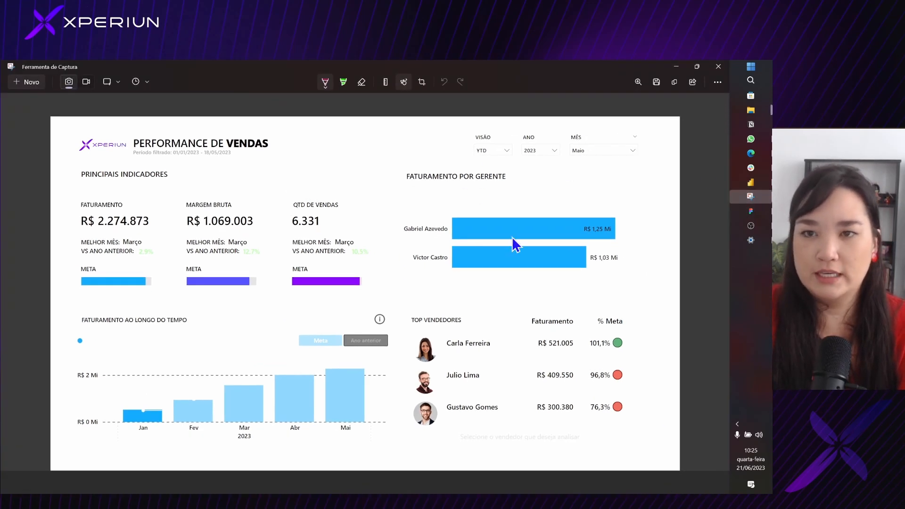
pyautogui.click(675, 82)
pyautogui.click(751, 210)
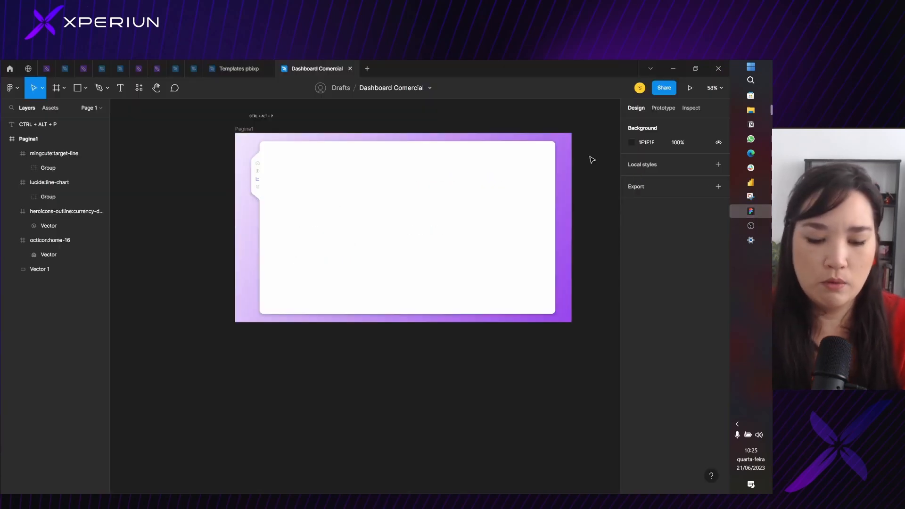
# Paste the dashboard capture and place it over the white shape at about X -542, Y -324
pyautogui.hotkey('ctrl', 'v')
pyautogui.moveTo(307, 322); pyautogui.dragTo(345, 255)
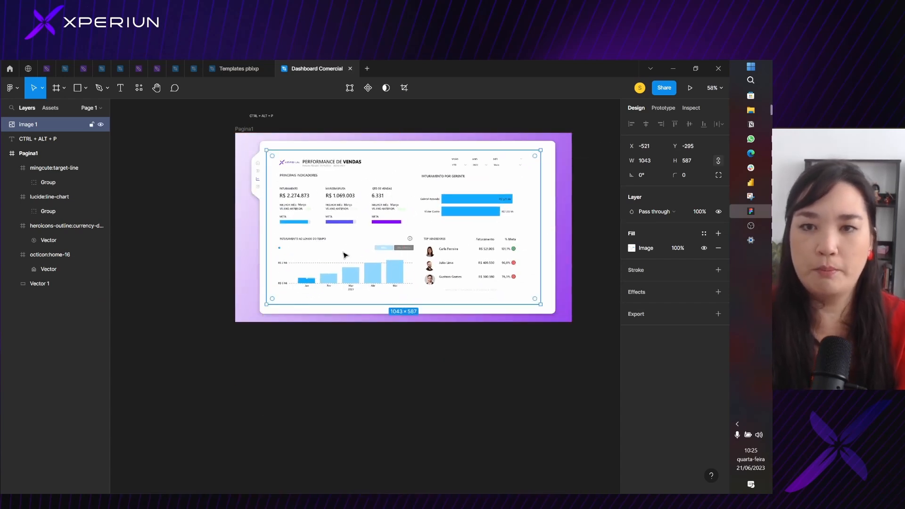
pyautogui.moveTo(323, 211)
pyautogui.mouseDown()
pyautogui.moveTo(320, 196)
pyautogui.moveTo(317, 204)
pyautogui.mouseUp()
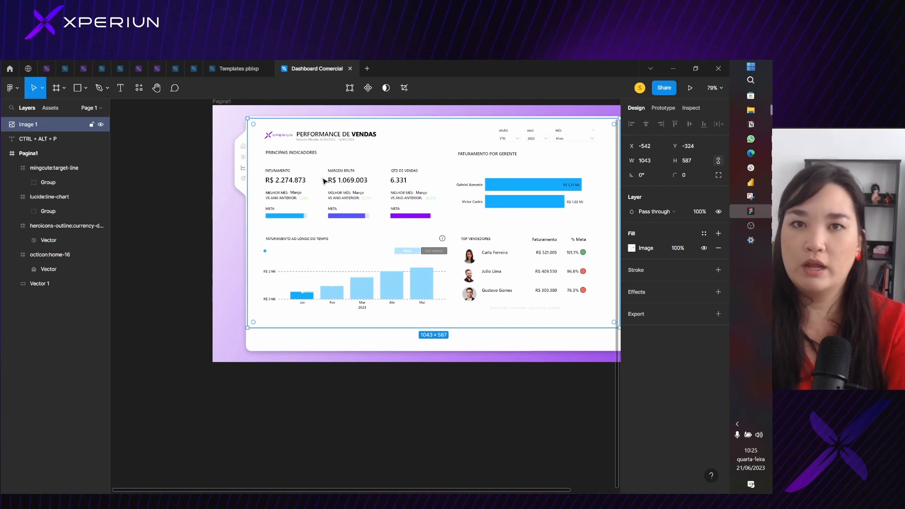
# Scale the dashboard capture proportionally to about 1119 × 630 so that it spans the white shape's width
pyautogui.scroll(-2, 334, 184)
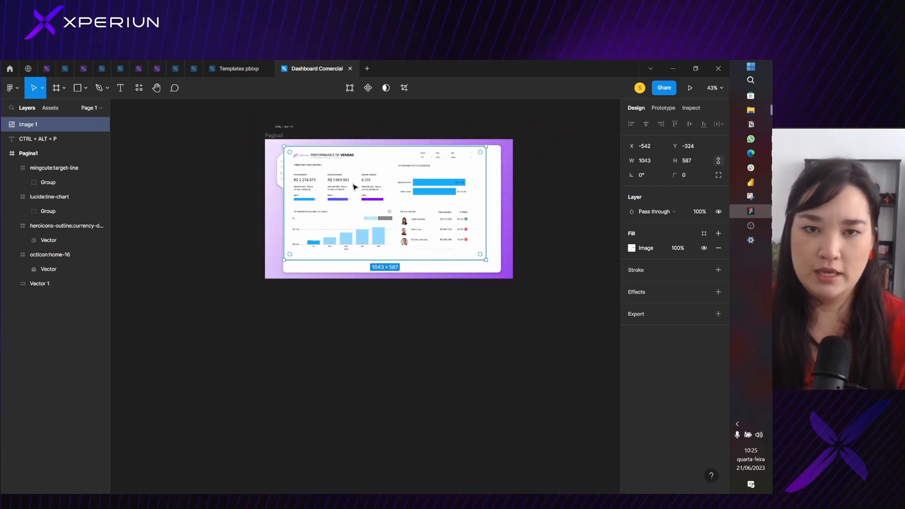
pyautogui.click(42, 88)
pyautogui.click(44, 124)
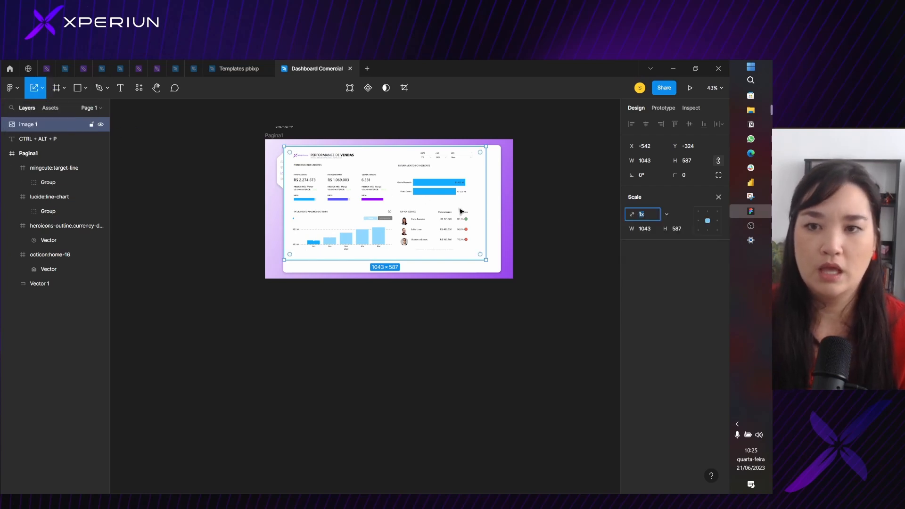
pyautogui.scroll(3, 487, 221)
pyautogui.moveTo(484, 211); pyautogui.dragTo(512, 214)
pyautogui.scroll(3, 409, 258)
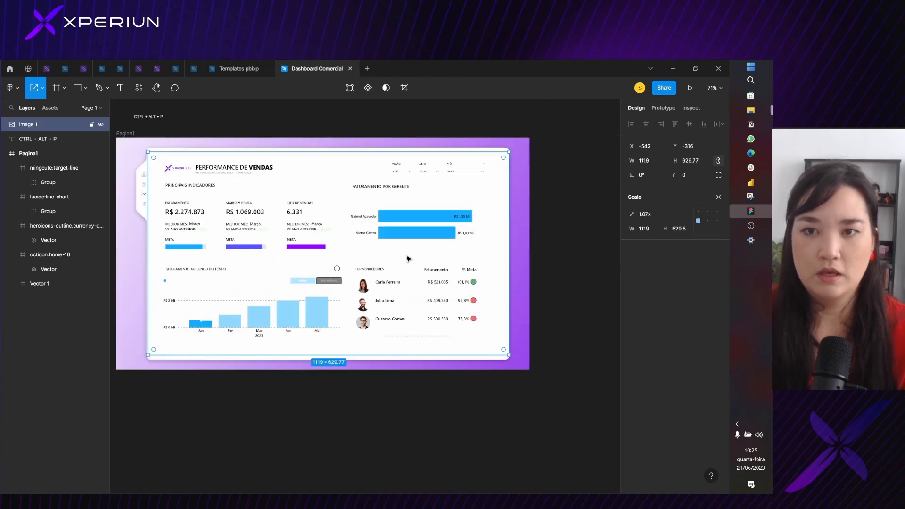
# Position the scaled dashboard capture within the white shape at about X -546, Y -316, and release its selection
pyautogui.moveTo(408, 258); pyautogui.dragTo(388, 254)
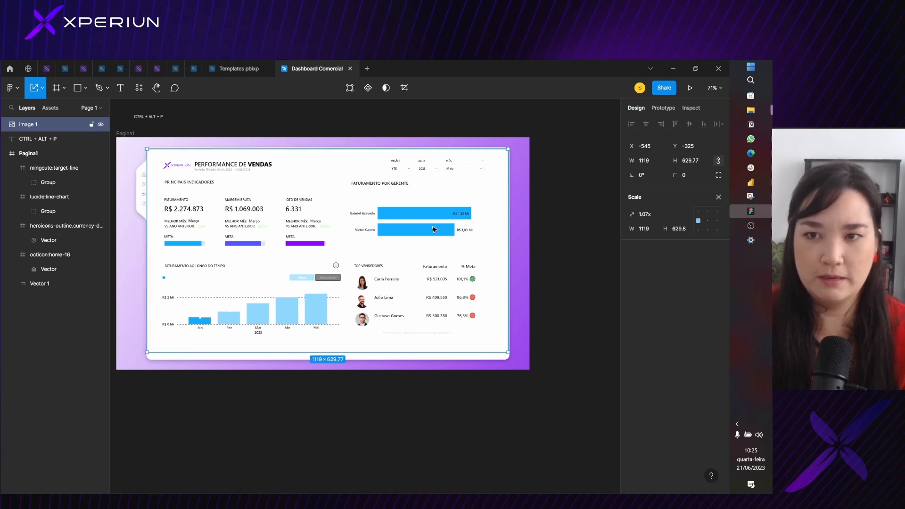
pyautogui.moveTo(434, 229); pyautogui.dragTo(440, 236)
pyautogui.scroll(5, 179, 183)
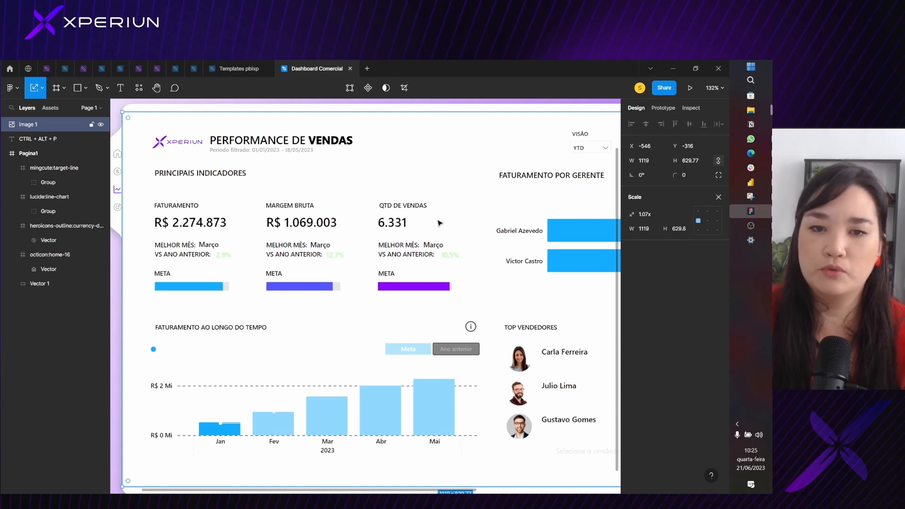
pyautogui.scroll(-3, 371, 260)
pyautogui.scroll(-4, 505, 303)
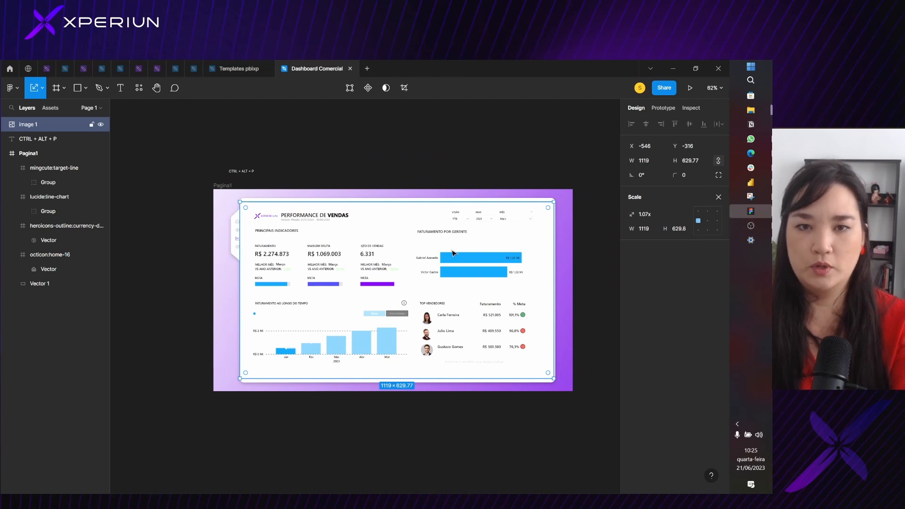
pyautogui.click(495, 185)
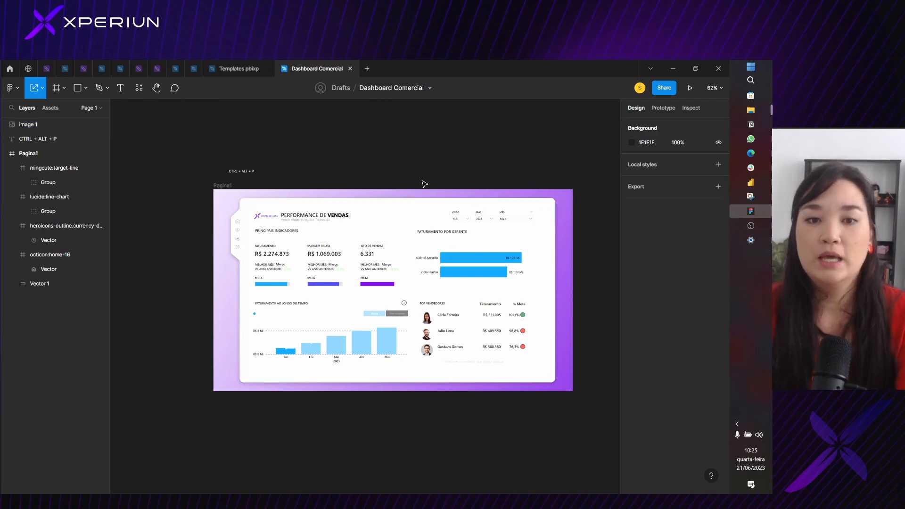
# Draw a rectangle about 556 × 237 over the PRINCIPAIS INDICADORES section of the dashboard capture
pyautogui.scroll(4, 344, 273)
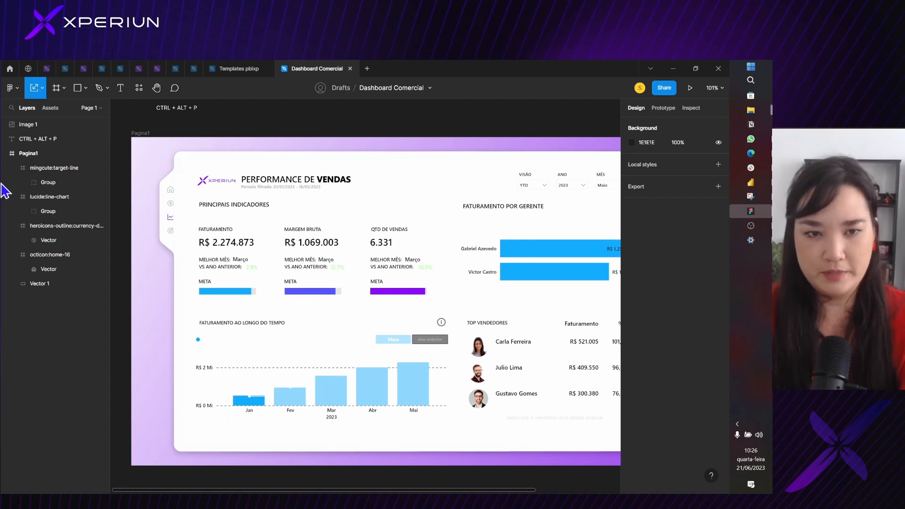
pyautogui.scroll(-1, 188, 223)
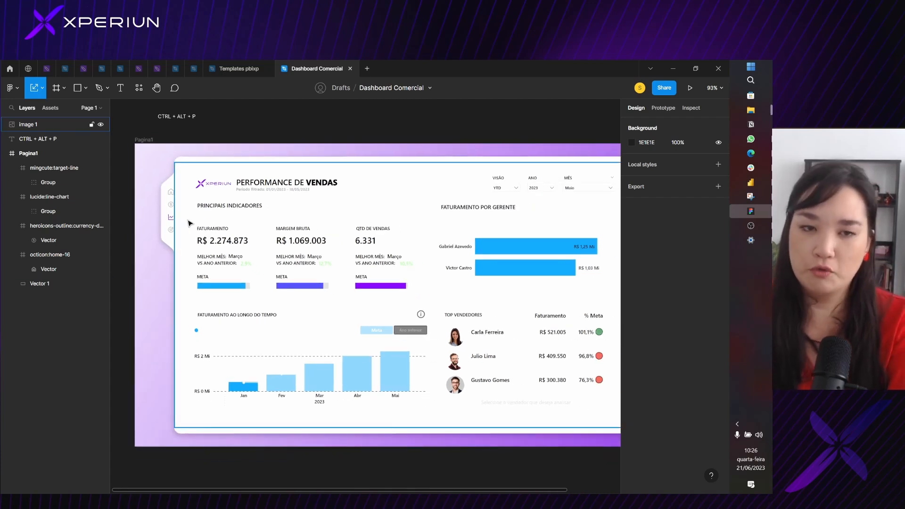
pyautogui.click(170, 205)
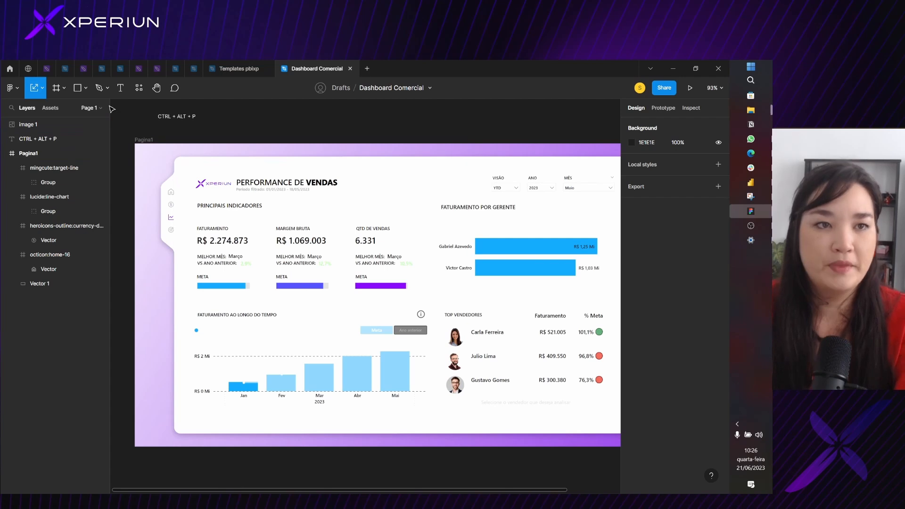
pyautogui.click(86, 88)
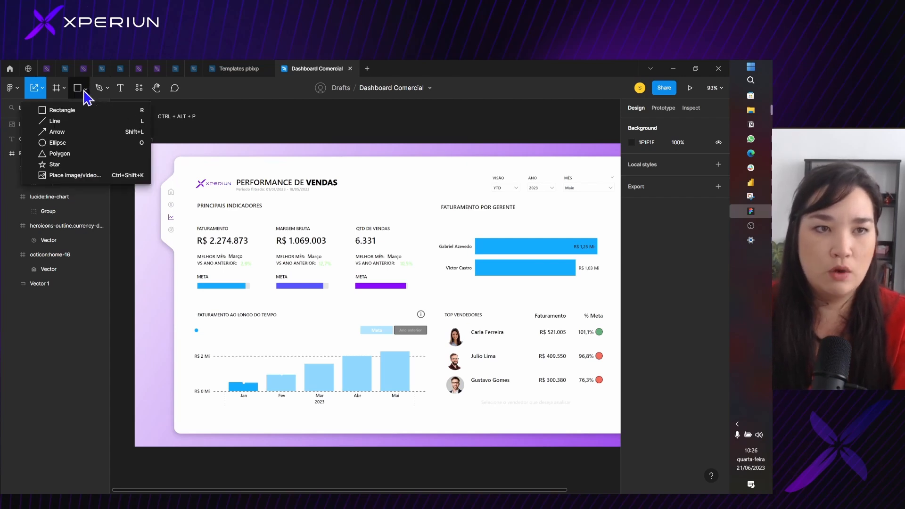
pyautogui.click(60, 111)
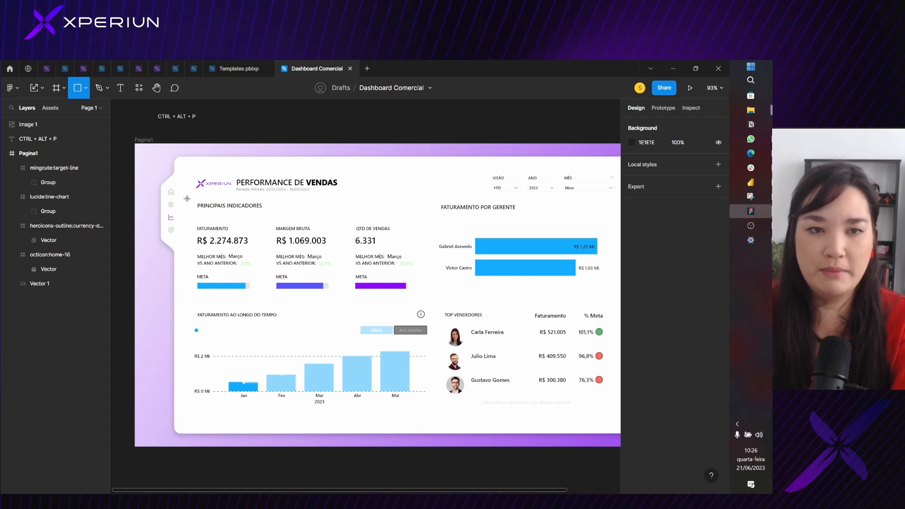
pyautogui.moveTo(188, 198)
pyautogui.mouseDown()
pyautogui.moveTo(241, 289)
pyautogui.moveTo(359, 298)
pyautogui.moveTo(242, 297)
pyautogui.moveTo(388, 265)
pyautogui.moveTo(420, 298)
pyautogui.mouseUp()
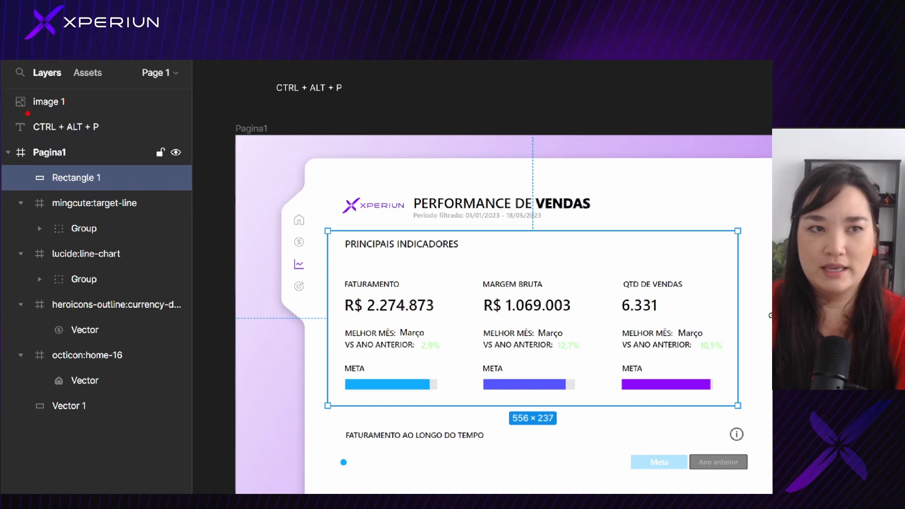
# Move the image 1 layer into the Pagina1 frame, directly beneath Rectangle 1 in the layer order
pyautogui.moveTo(27, 114)
pyautogui.mouseDown()
pyautogui.moveTo(70, 108)
pyautogui.moveTo(109, 86)
pyautogui.moveTo(66, 181)
pyautogui.moveTo(115, 172)
pyautogui.mouseUp()
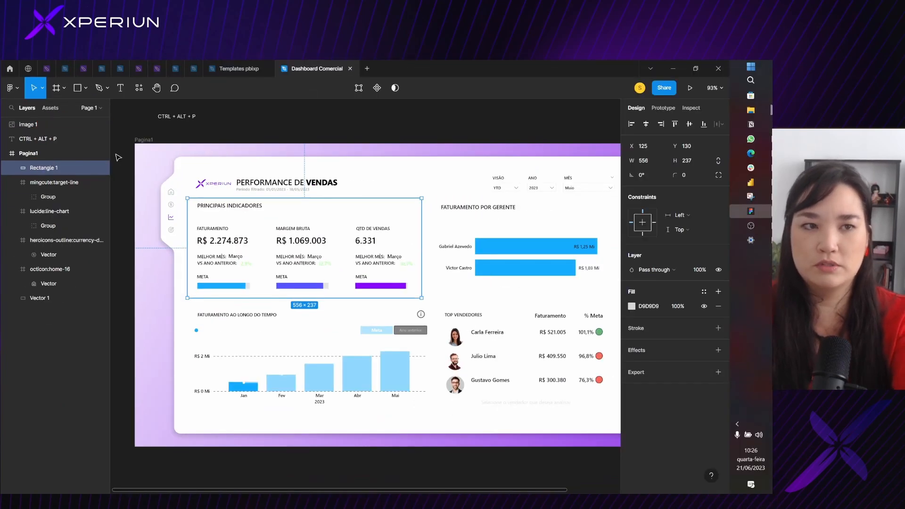
pyautogui.click(59, 103)
pyautogui.moveTo(48, 131); pyautogui.dragTo(65, 178)
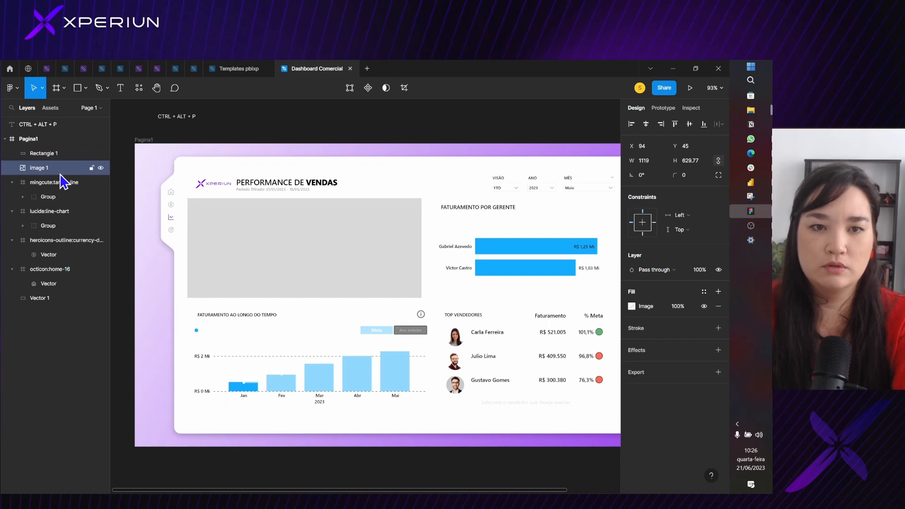
# Rename the large white background shape's layer, Vector 1, as BG2
pyautogui.click(261, 225)
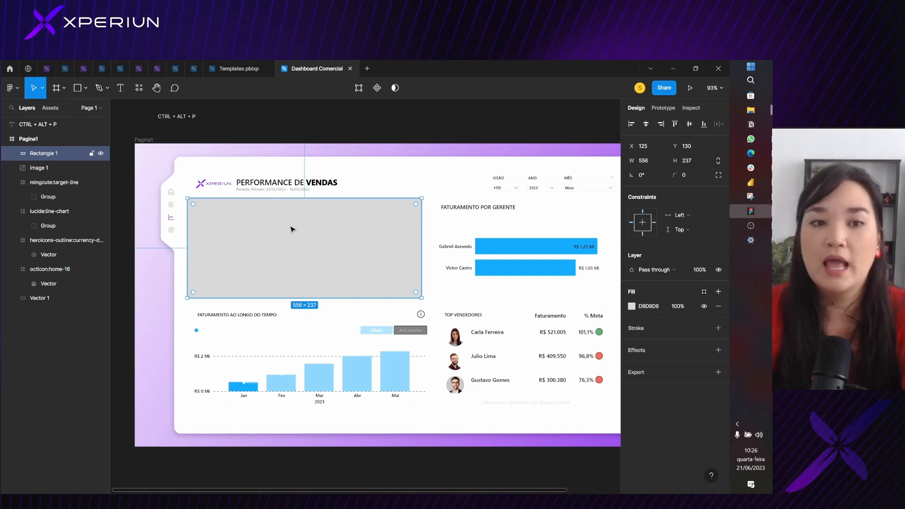
pyautogui.click(528, 430)
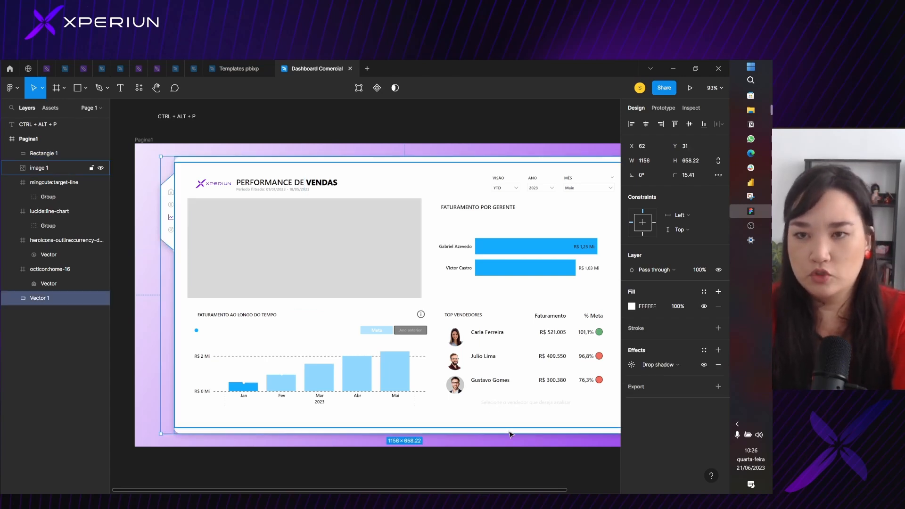
pyautogui.click(324, 250)
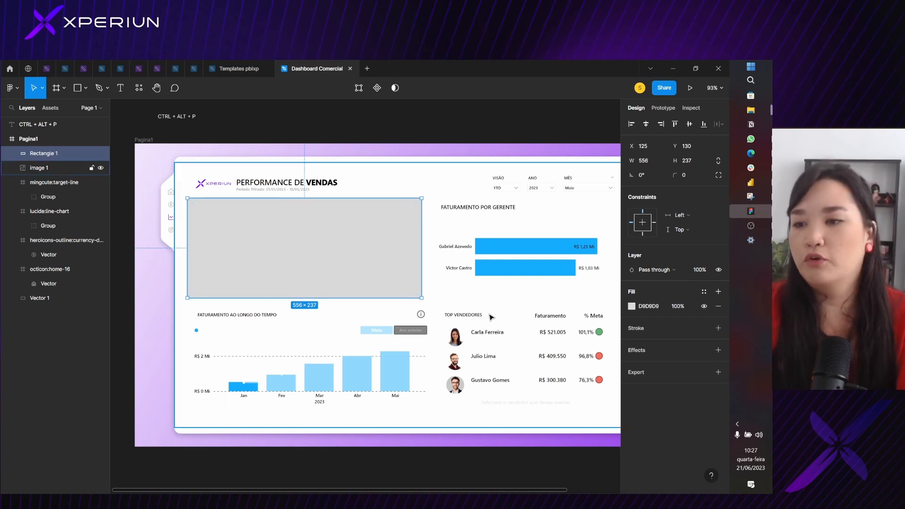
pyautogui.click(483, 437)
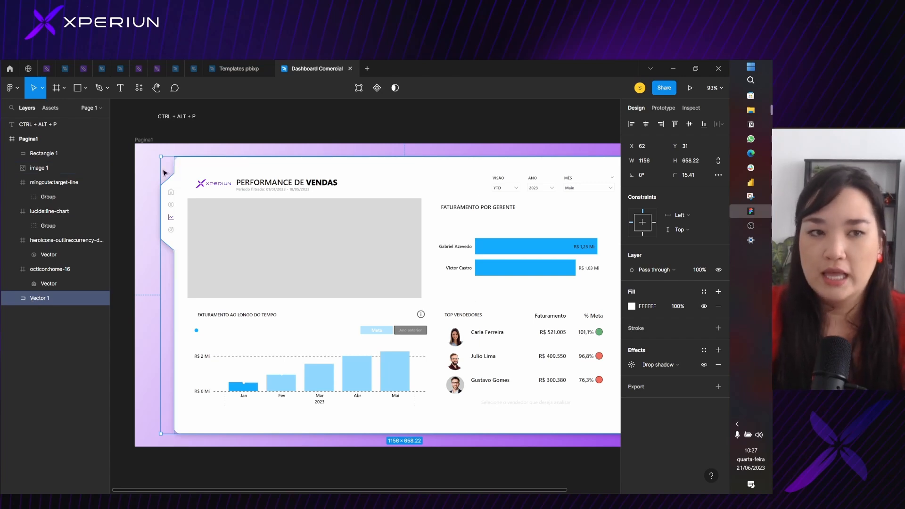
pyautogui.doubleClick(34, 300)
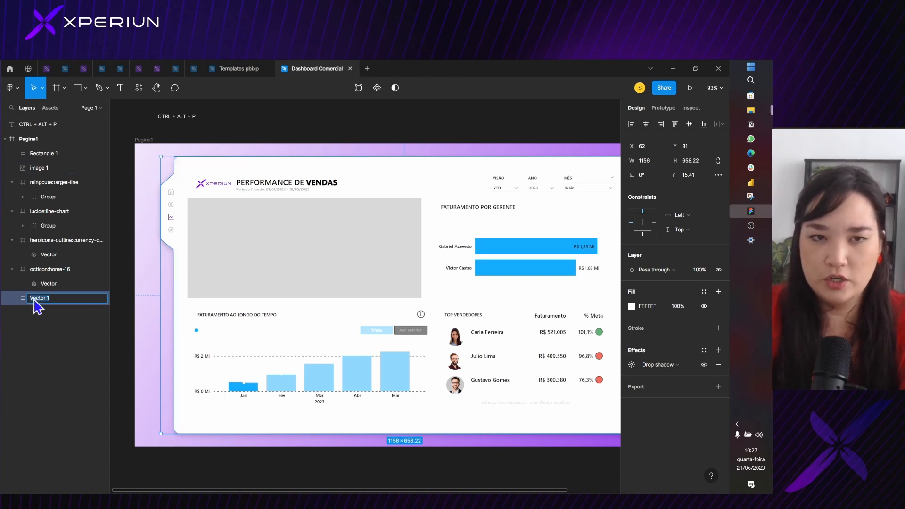
pyautogui.write('BG')
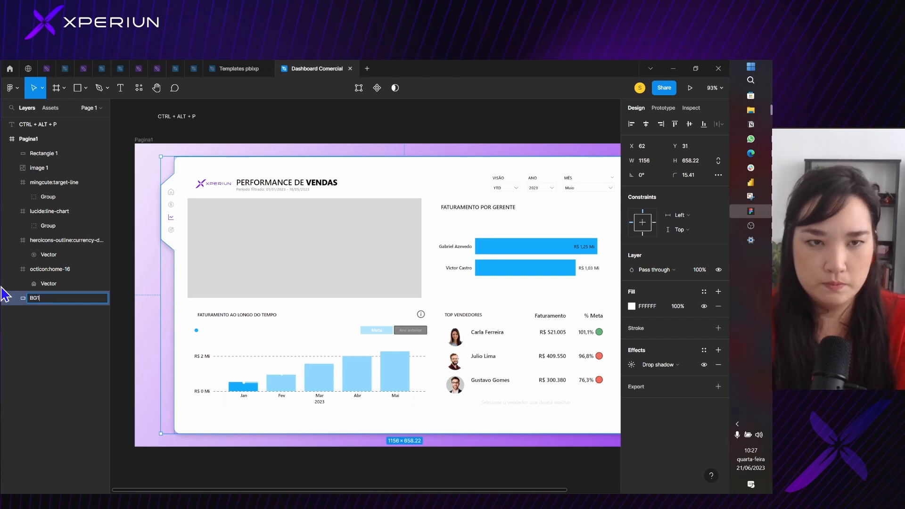
pyautogui.write('2')
pyautogui.press('Return')
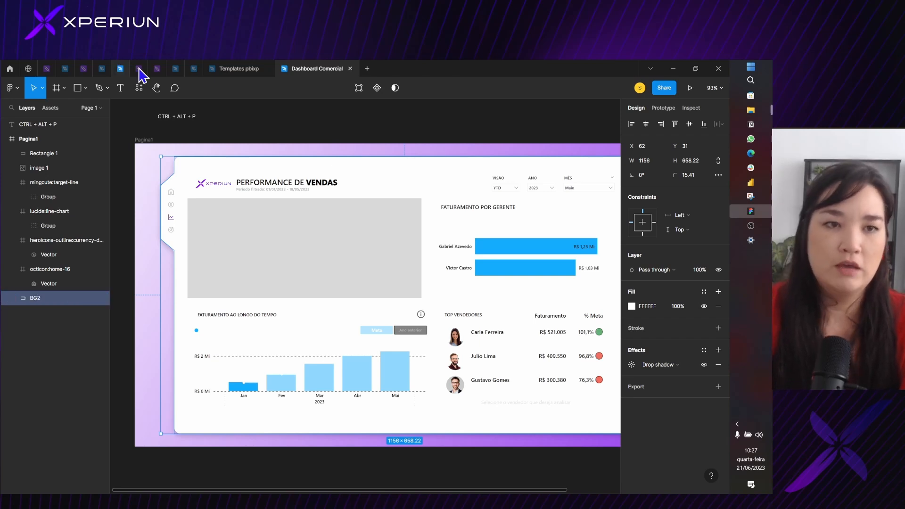
# Rename the Pagina1 frame with the purple gradient as BG1
pyautogui.click(147, 165)
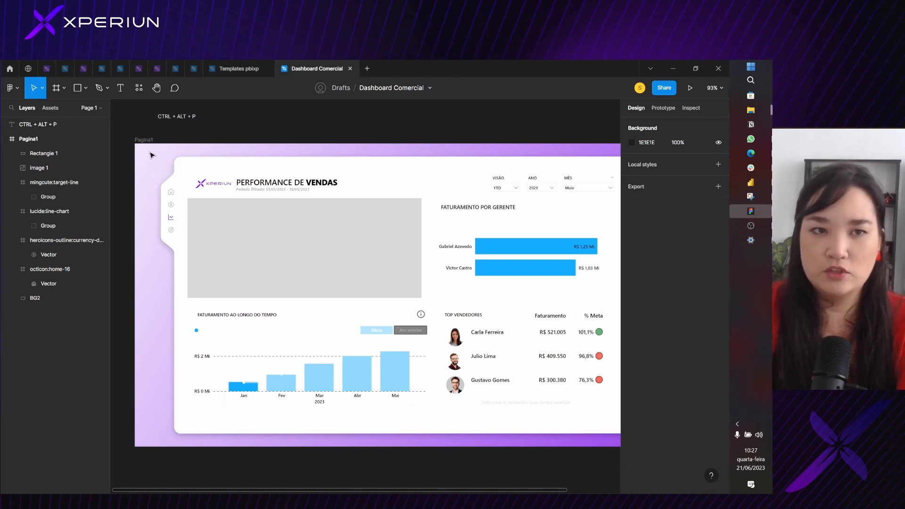
pyautogui.click(150, 156)
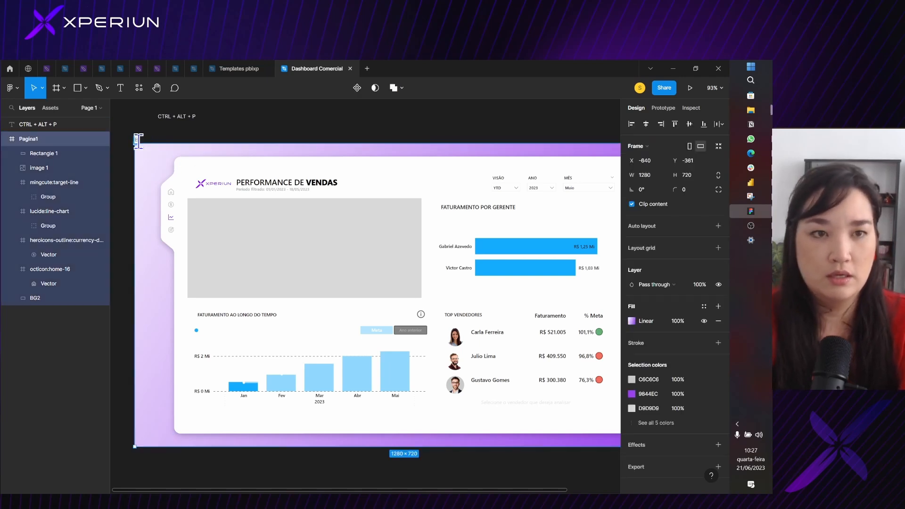
pyautogui.write('BG1')
pyautogui.press('Return')
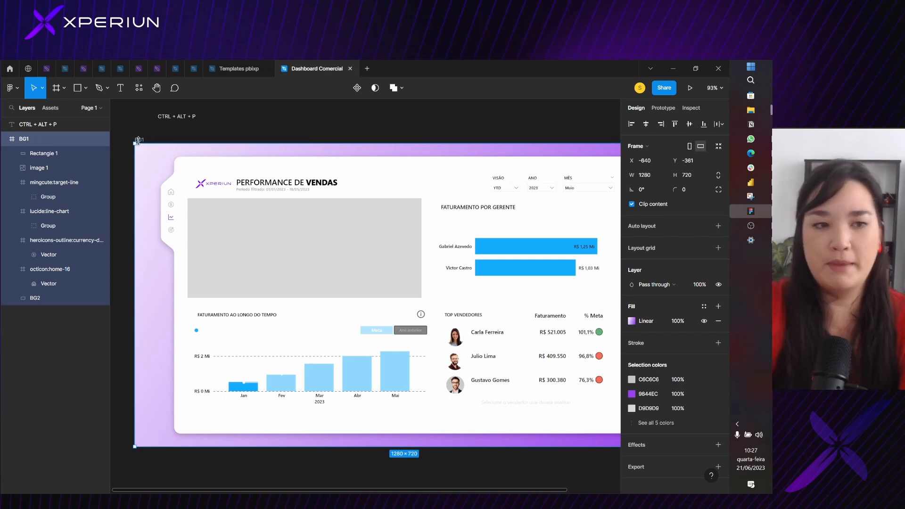
# Rename the grey rectangle over the indicators section as BG3
pyautogui.click(78, 299)
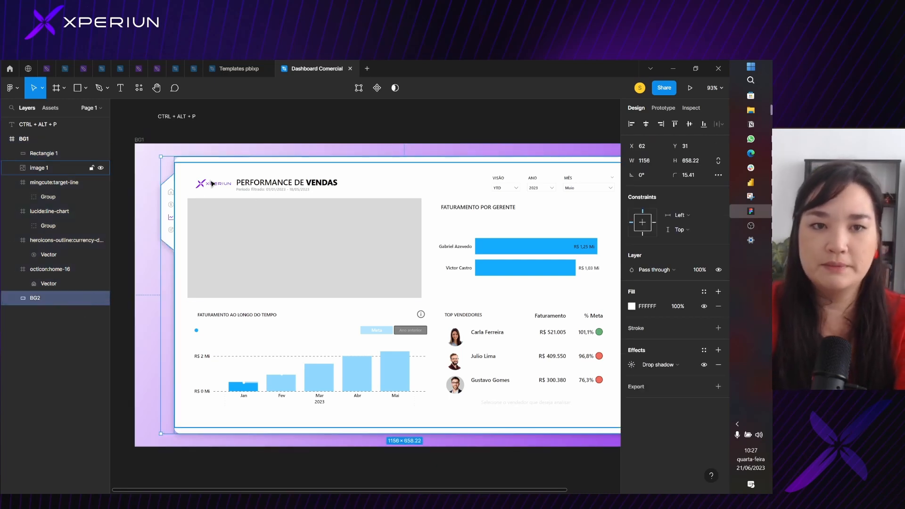
pyautogui.click(213, 216)
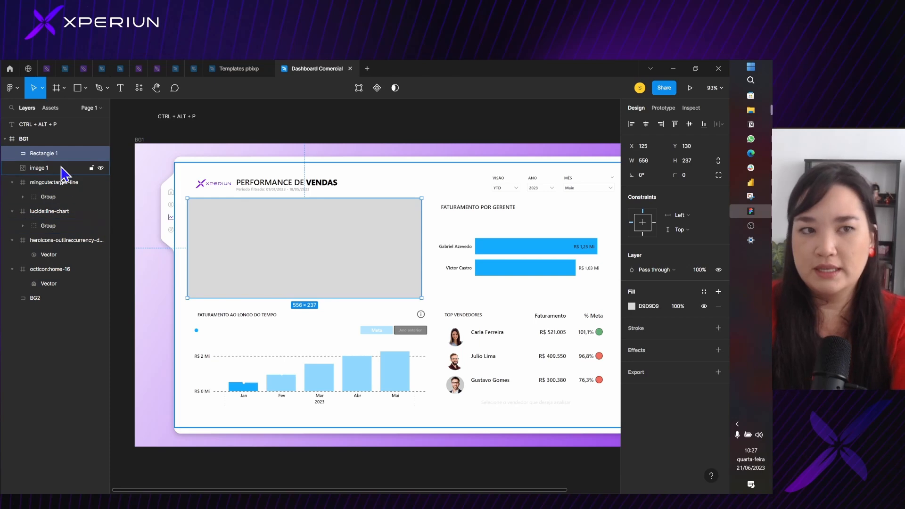
pyautogui.hotkey('ctrl', 'r')
pyautogui.write('BG')
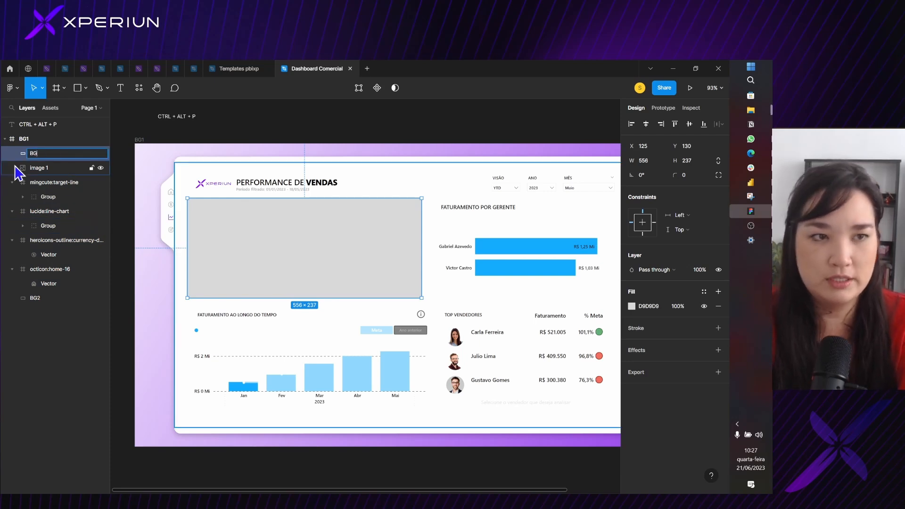
pyautogui.press('Return')
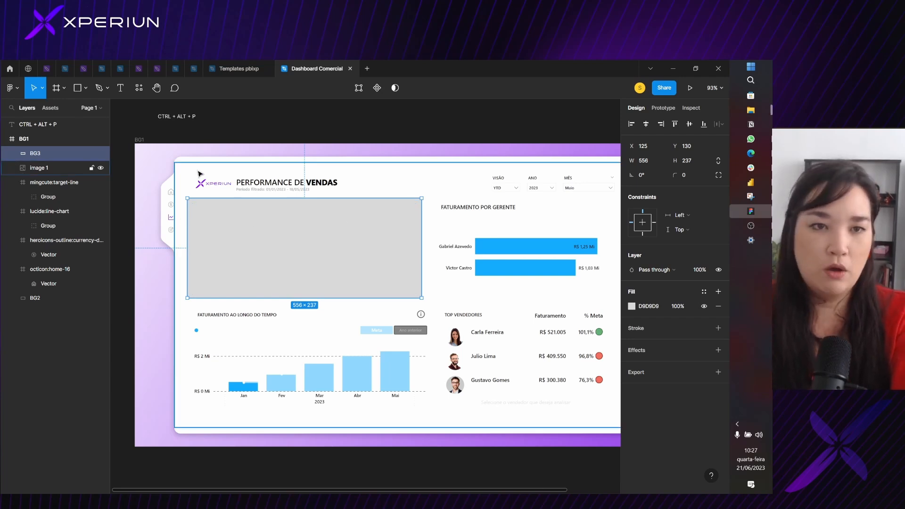
# Set the fill color of the BG2 shape to the light grey F6F6F6
pyautogui.click(50, 298)
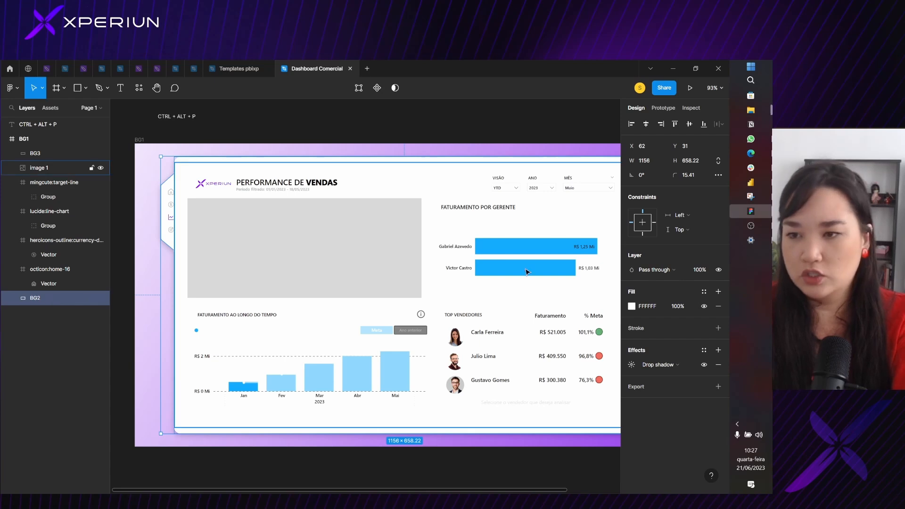
pyautogui.click(632, 307)
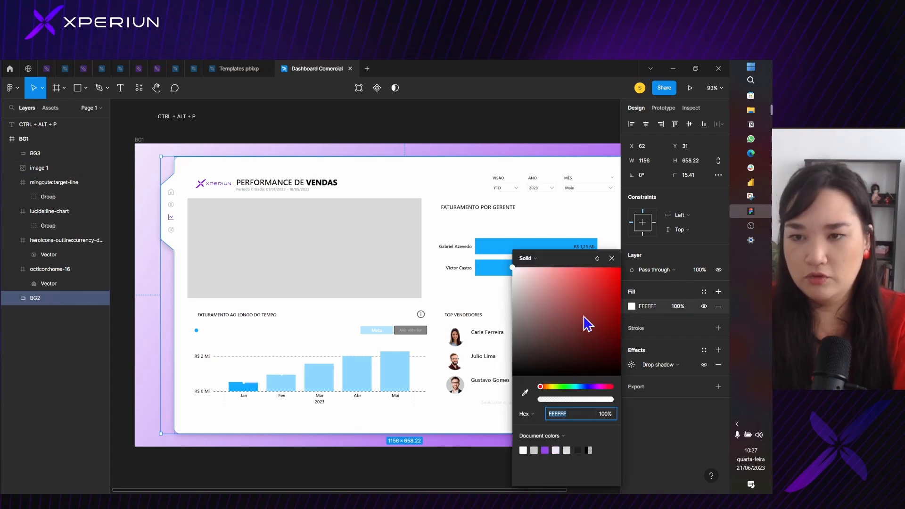
pyautogui.click(515, 288)
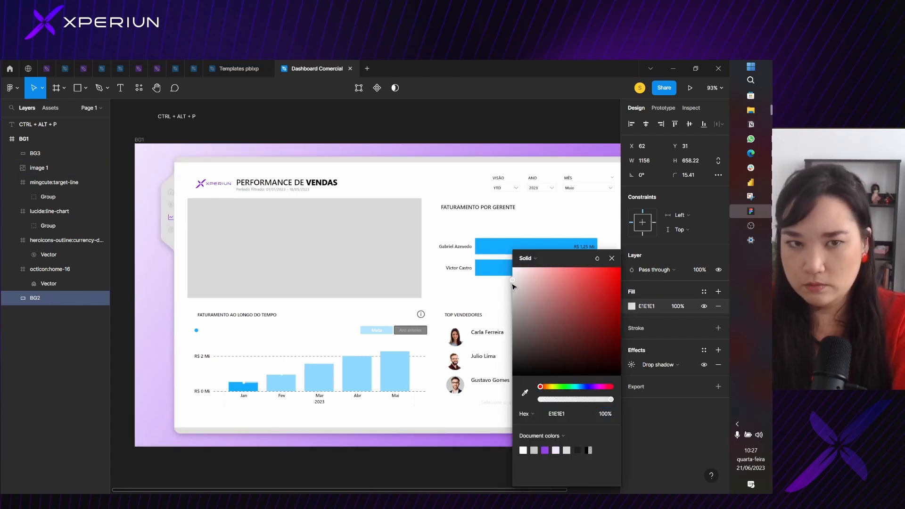
pyautogui.moveTo(515, 290); pyautogui.dragTo(512, 275)
pyautogui.click(651, 307)
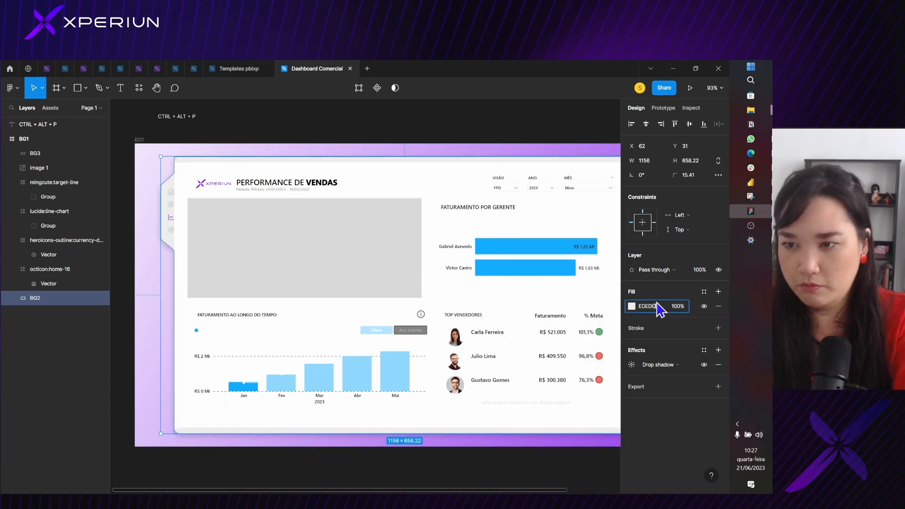
pyautogui.write('g')
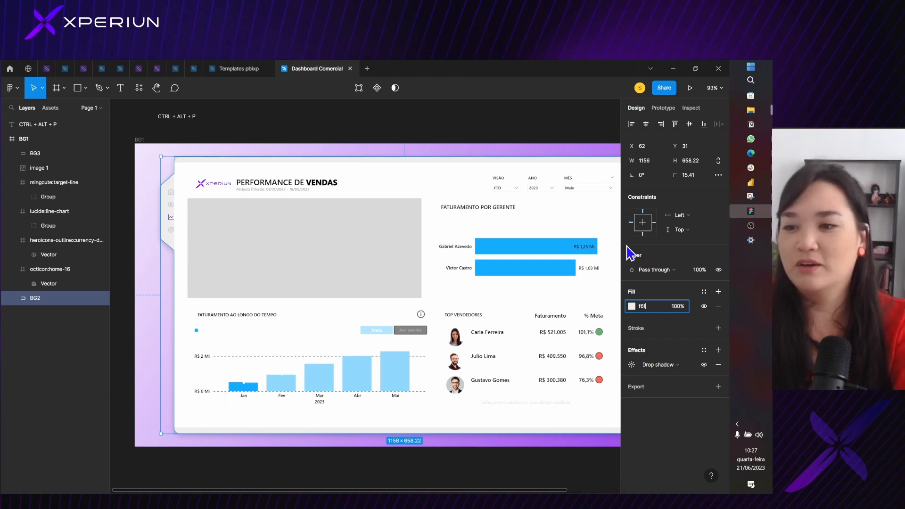
pyautogui.write('6f')
pyautogui.press('Return')
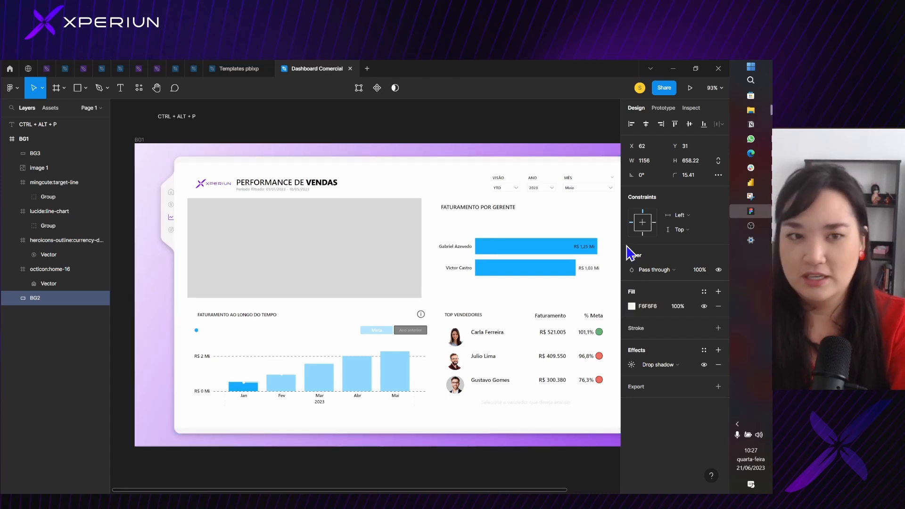
# Examine the BG2 shape's new fill and drop shadow settings, and select the grey BG3 rectangle
pyautogui.scroll(4, 183, 163)
pyautogui.scroll(-5, 183, 181)
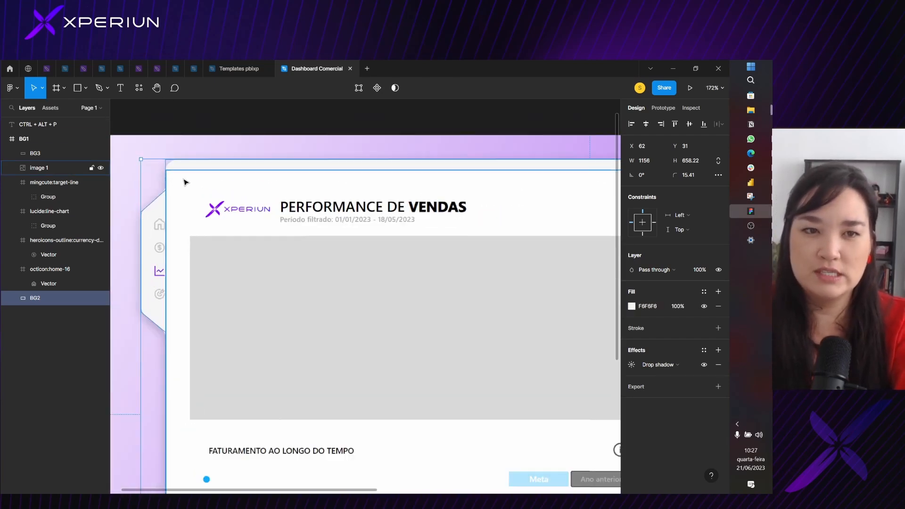
pyautogui.scroll(1, 185, 183)
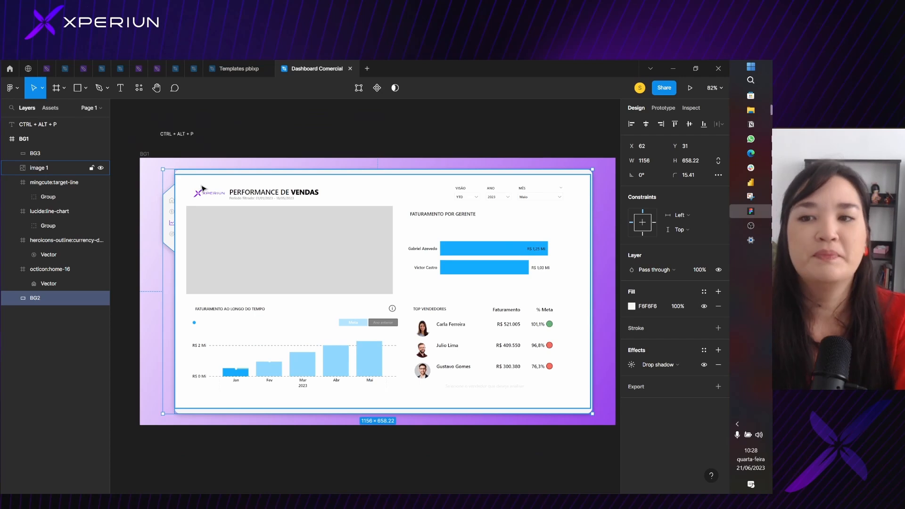
pyautogui.click(202, 189)
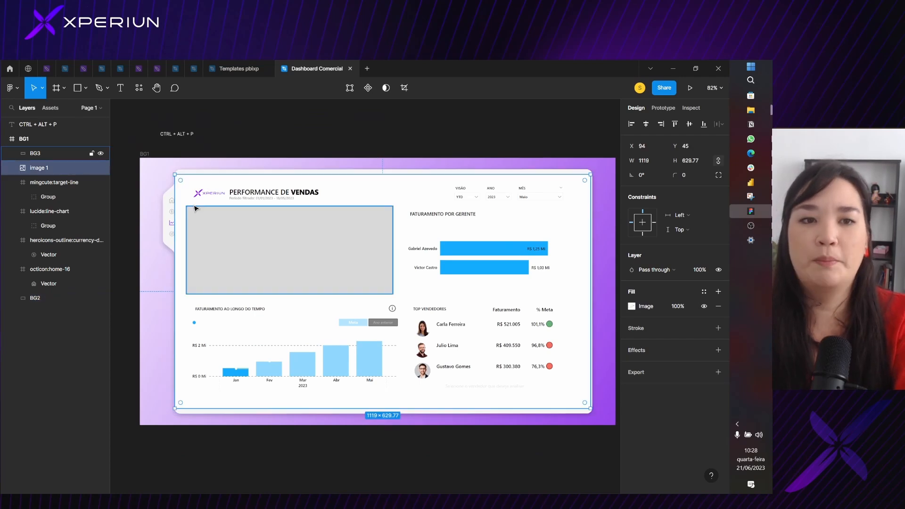
pyautogui.click(214, 237)
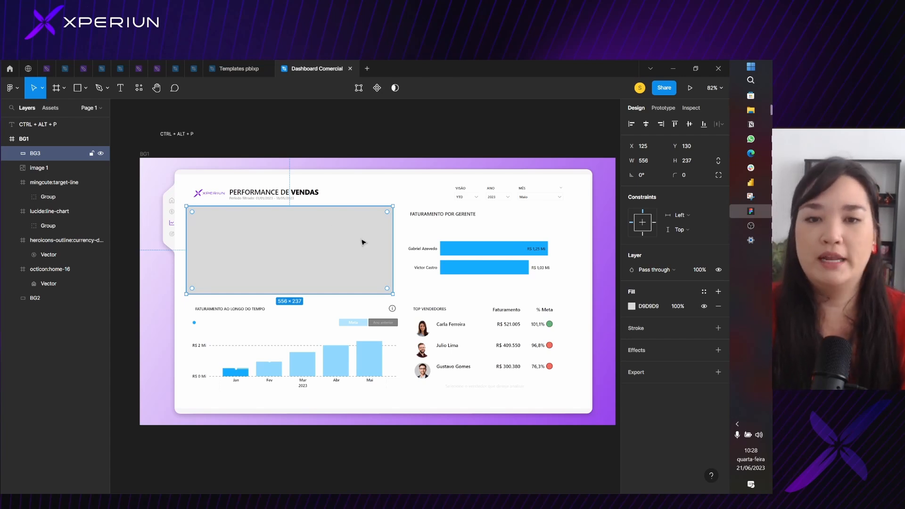
pyautogui.click(178, 187)
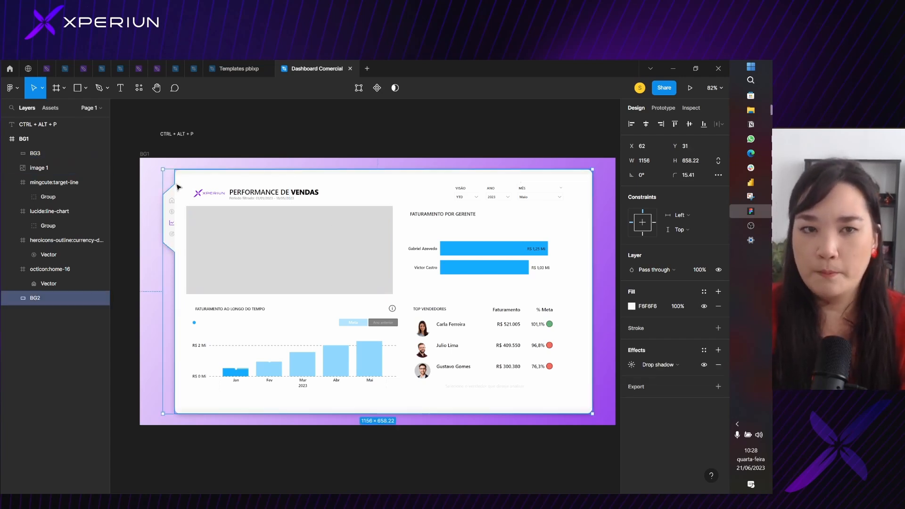
pyautogui.click(633, 365)
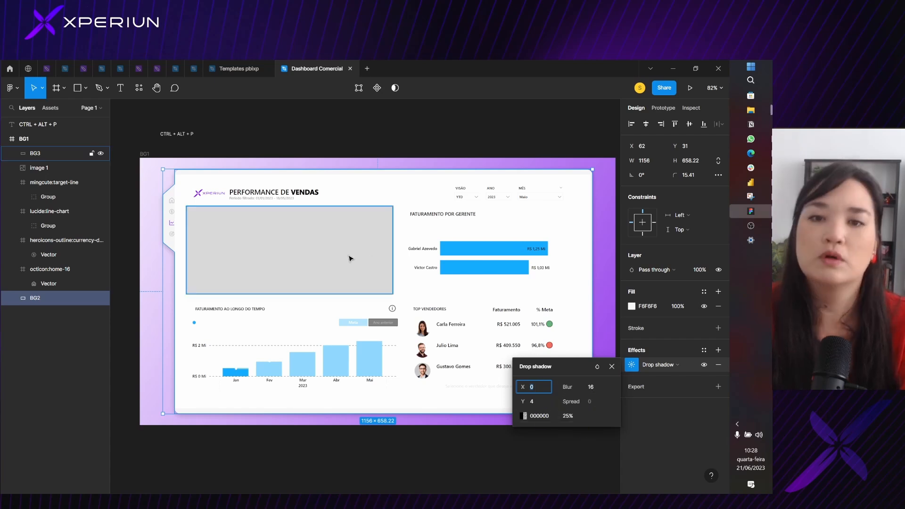
pyautogui.click(377, 245)
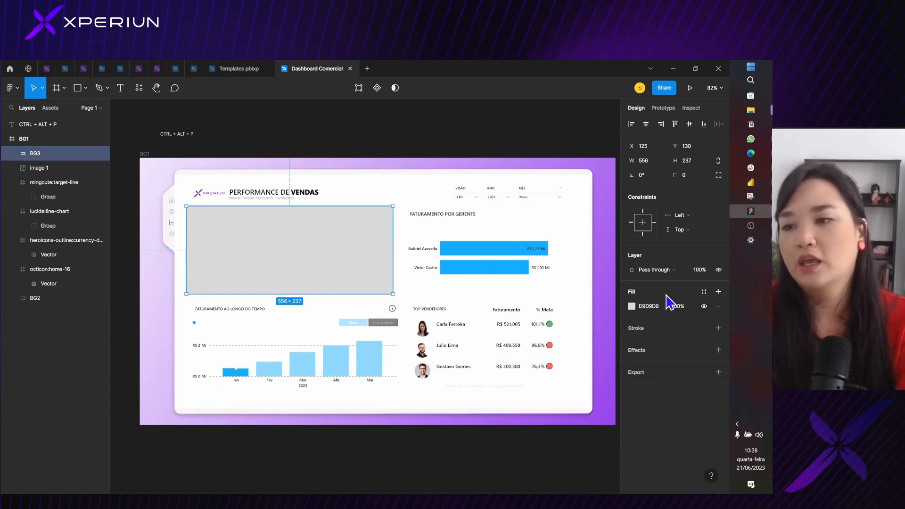
# Add a drop shadow with a blur of 16 to the BG3 rectangle
pyautogui.click(718, 349)
pyautogui.click(631, 364)
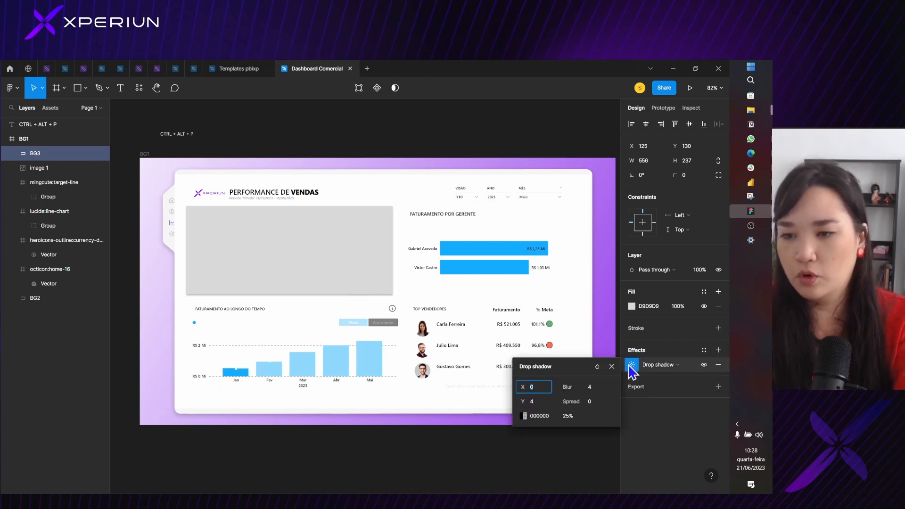
pyautogui.click(589, 388)
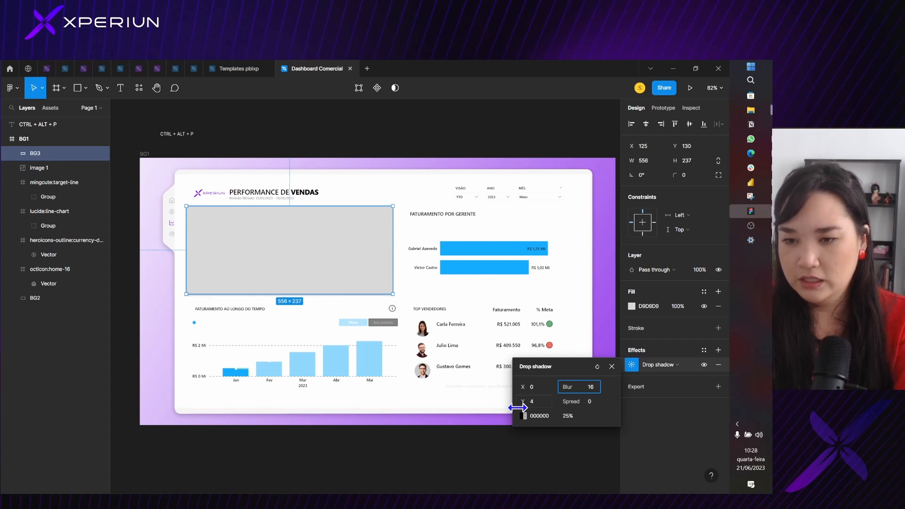
pyautogui.click(573, 418)
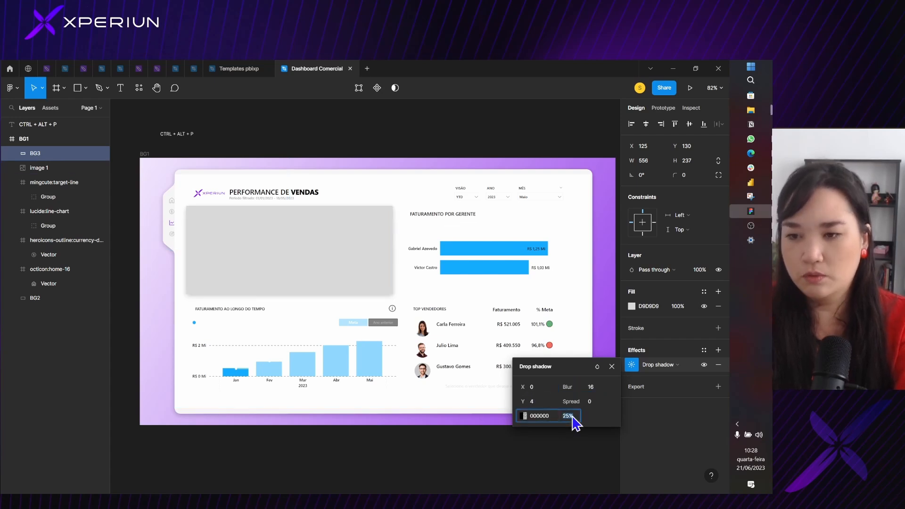
pyautogui.click(315, 255)
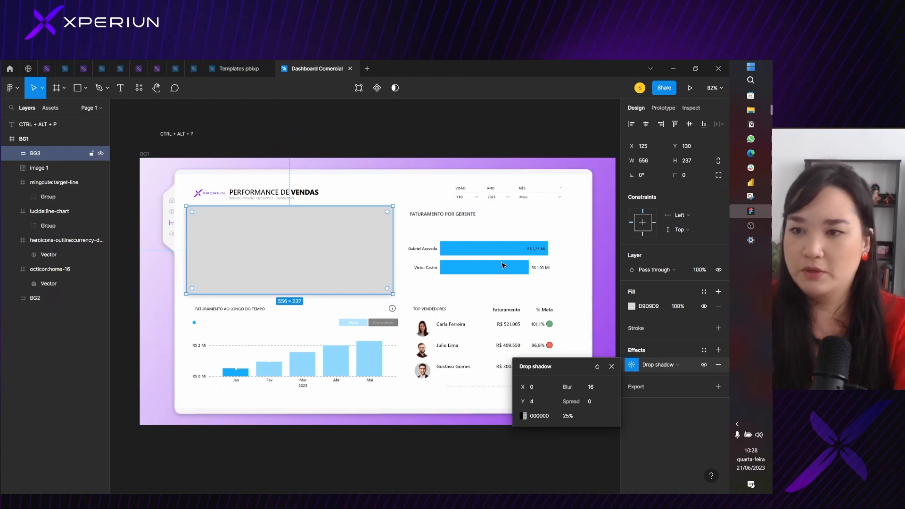
# Set the BG3 rectangle's fill to white FFFFFF and its corner radius to 16
pyautogui.click(632, 306)
pyautogui.moveTo(577, 307); pyautogui.dragTo(457, 241)
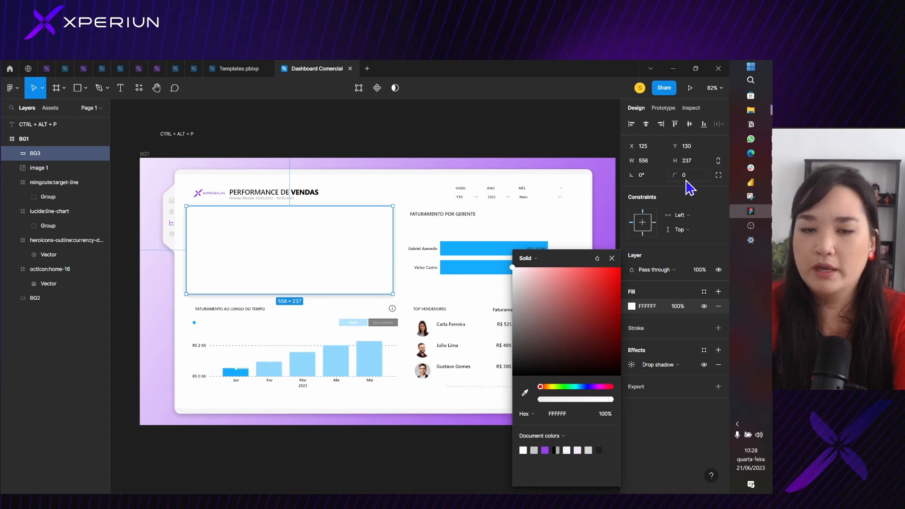
pyautogui.hotkey('ctrl', '1')
pyautogui.click(658, 177)
pyautogui.moveTo(655, 179)
pyautogui.mouseDown()
pyautogui.moveTo(695, 173)
pyautogui.moveTo(640, 163)
pyautogui.moveTo(665, 173)
pyautogui.mouseUp()
pyautogui.press('Escape')
pyautogui.click(698, 177)
pyautogui.write('1')
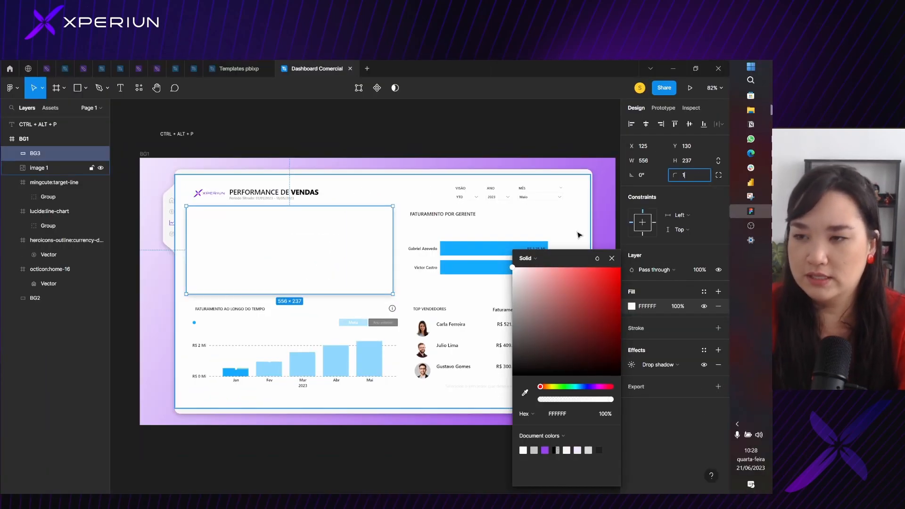
pyautogui.write('6')
pyautogui.press('Escape')
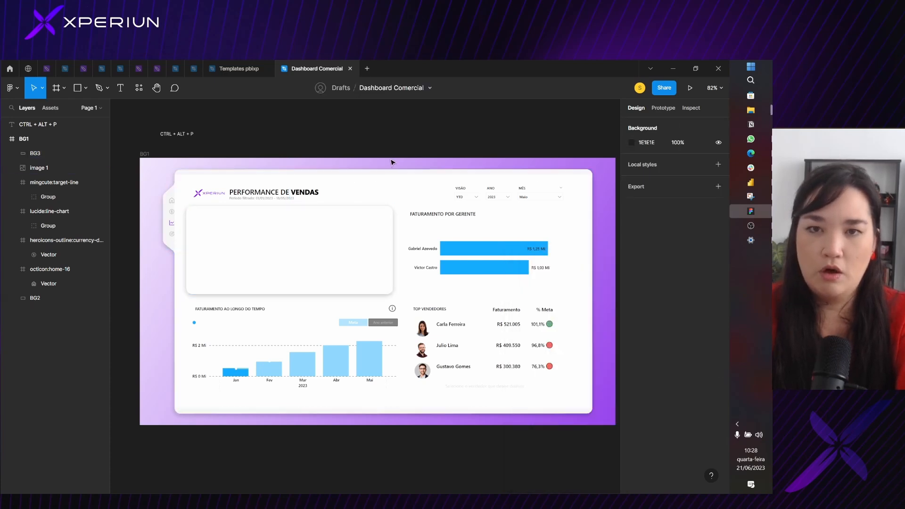
# Shift the BG3 card over the indicators section to about X 127, Y 123
pyautogui.click(334, 226)
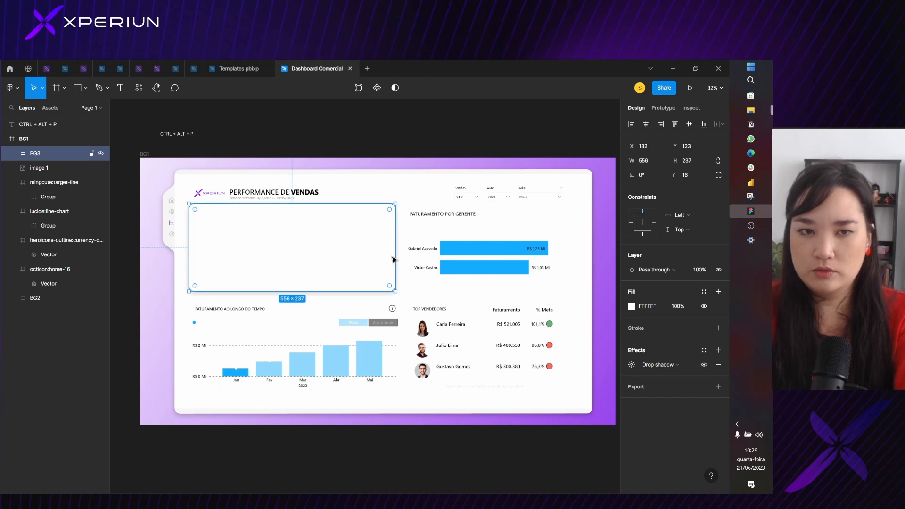
pyautogui.moveTo(392, 258); pyautogui.dragTo(381, 257)
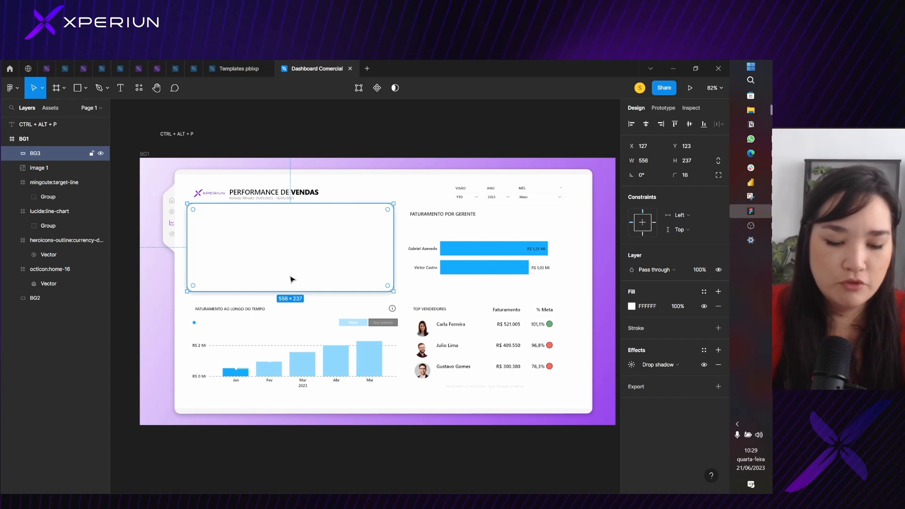
# Duplicate the BG3 card, placing the copy beside it over the manager chart and narrowing it to about 497 wide
pyautogui.hotkey('ctrl', 'd')
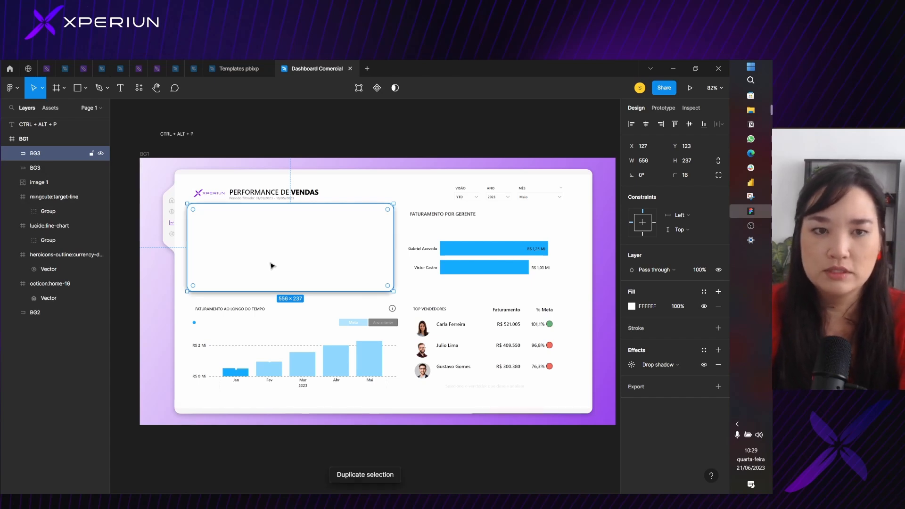
pyautogui.moveTo(295, 257); pyautogui.dragTo(480, 261)
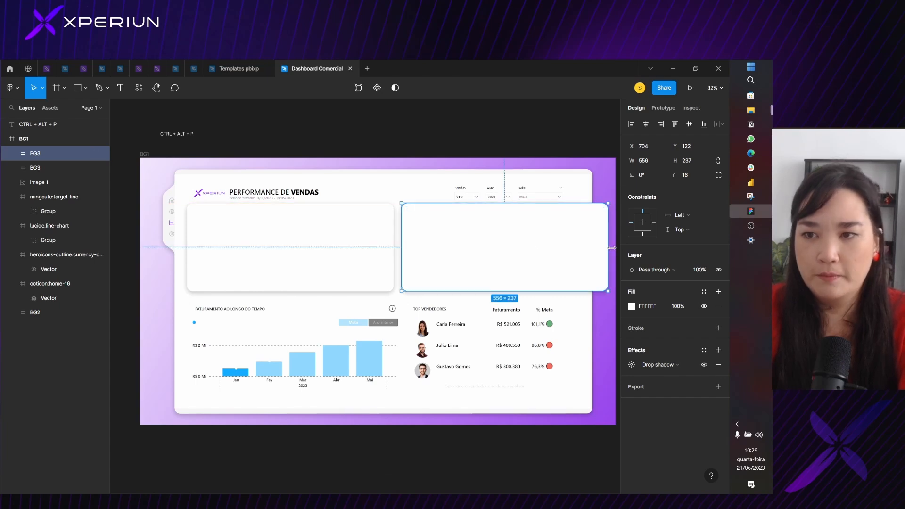
pyautogui.moveTo(607, 247); pyautogui.dragTo(586, 248)
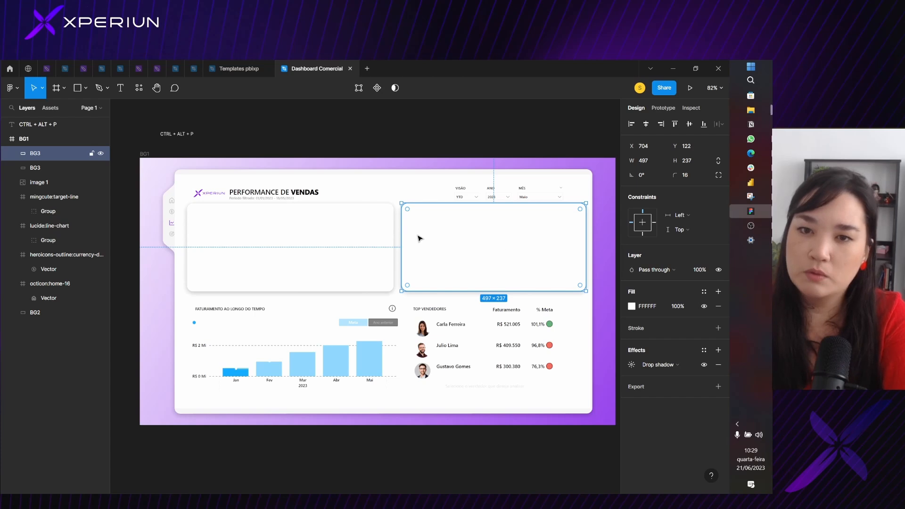
# Set the duplicated BG3 card's fill opacity to 50% and place it over Faturamento por Gerente at about X 701, Y 123
pyautogui.moveTo(418, 236); pyautogui.dragTo(463, 299)
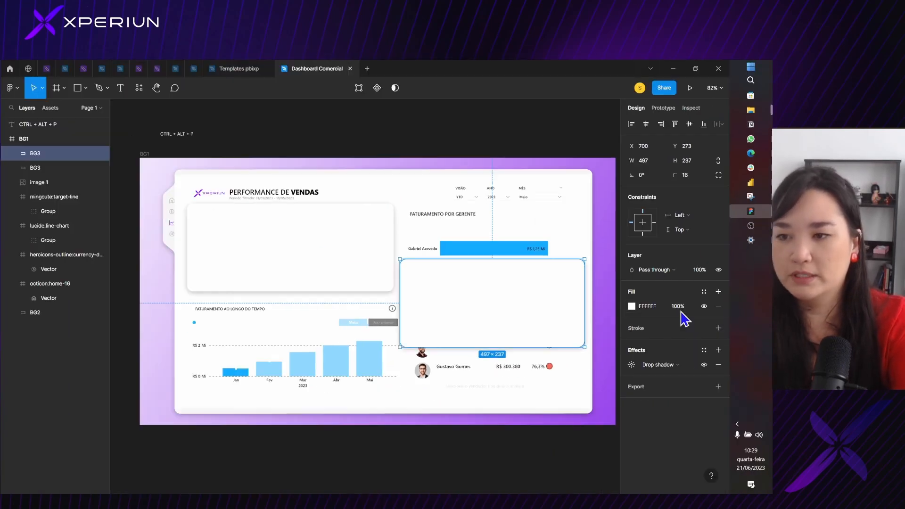
pyautogui.click(656, 302)
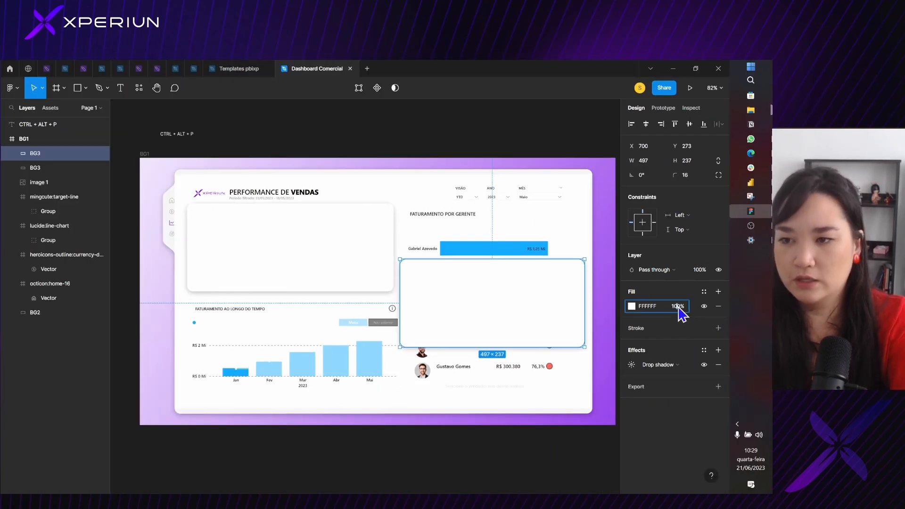
pyautogui.write('50')
pyautogui.press('Return')
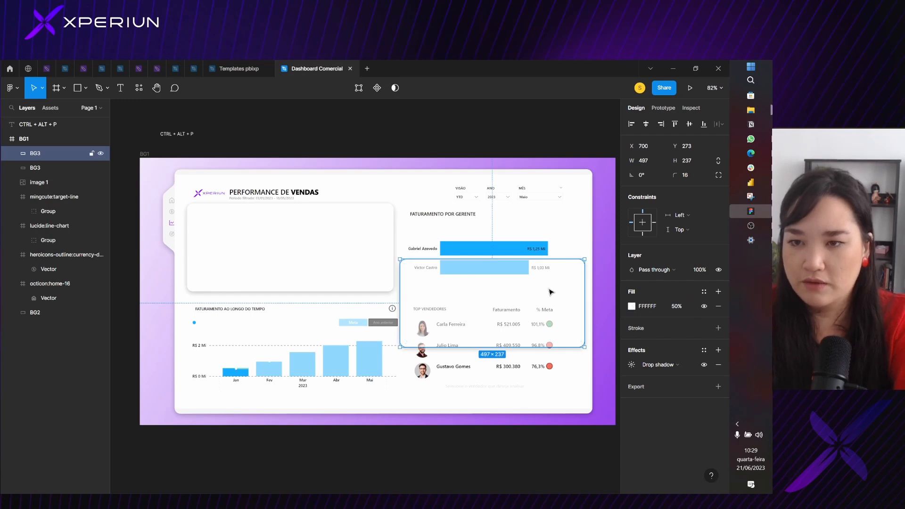
pyautogui.moveTo(550, 289); pyautogui.dragTo(543, 241)
pyautogui.scroll(4, 551, 234)
pyautogui.scroll(-5, 420, 258)
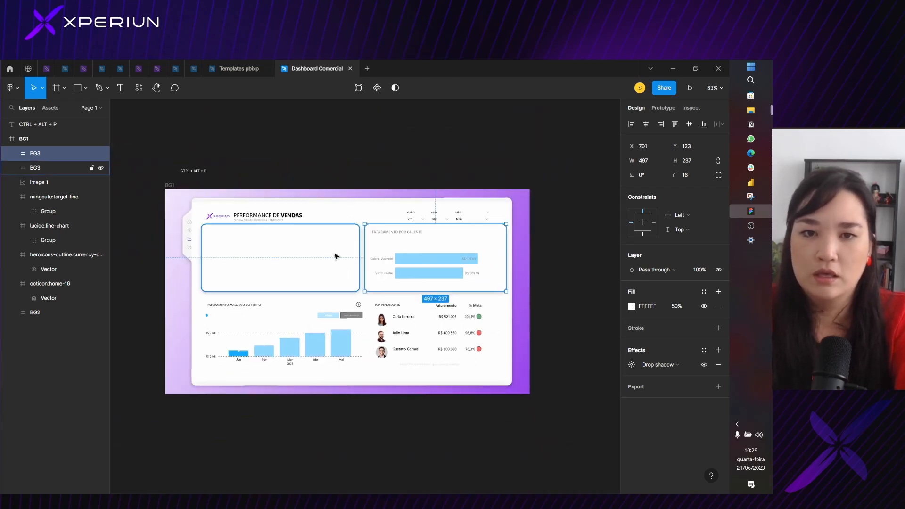
# Set the indicators BG3 card's fill opacity to 50% and shift the Faturamento por Gerente card to about X 716
pyautogui.click(322, 254)
pyautogui.click(679, 306)
pyautogui.write('50')
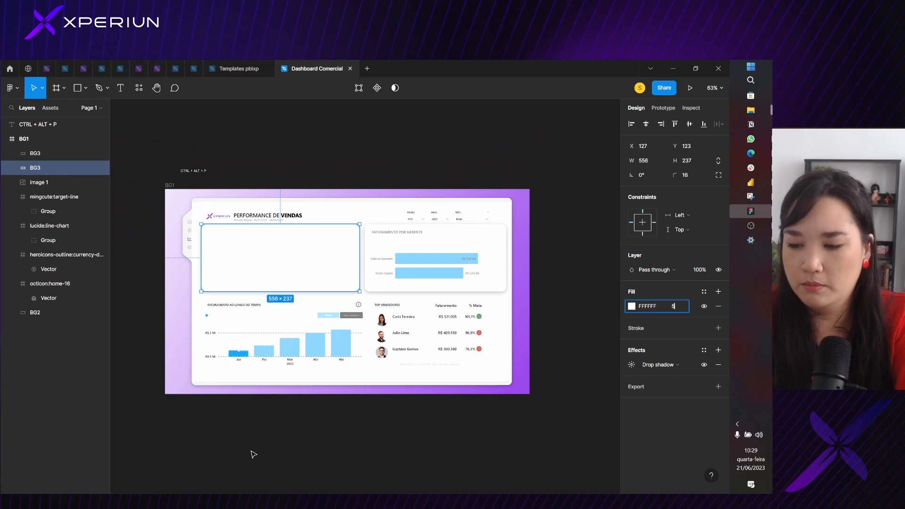
pyautogui.press('Return')
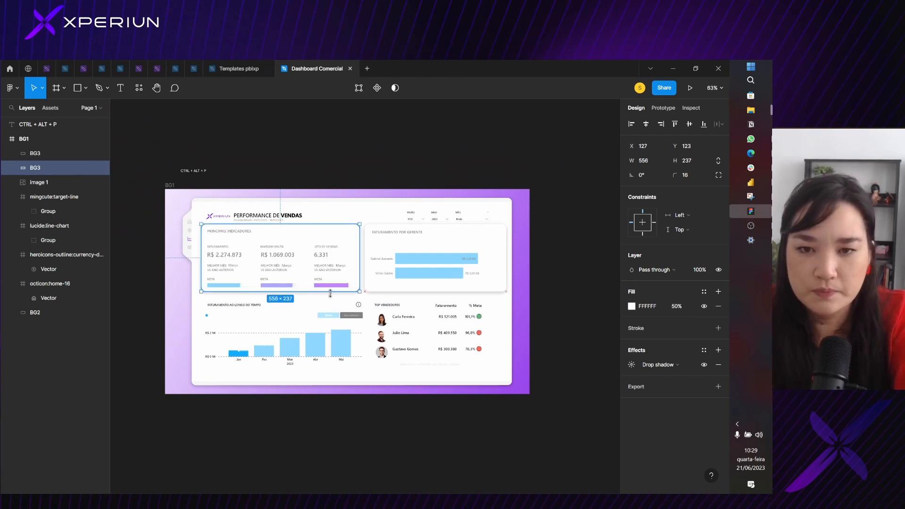
pyautogui.click(401, 285)
pyautogui.moveTo(401, 285); pyautogui.dragTo(406, 286)
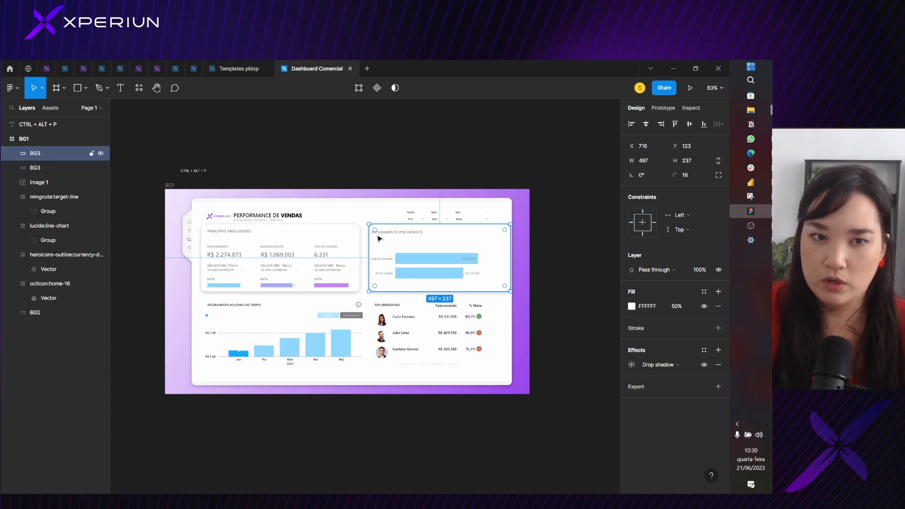
# Examine the gap between the left edge of the indicators card and the left edge of the dashboard image
pyautogui.scroll(5, 306, 253)
pyautogui.scroll(5, 291, 251)
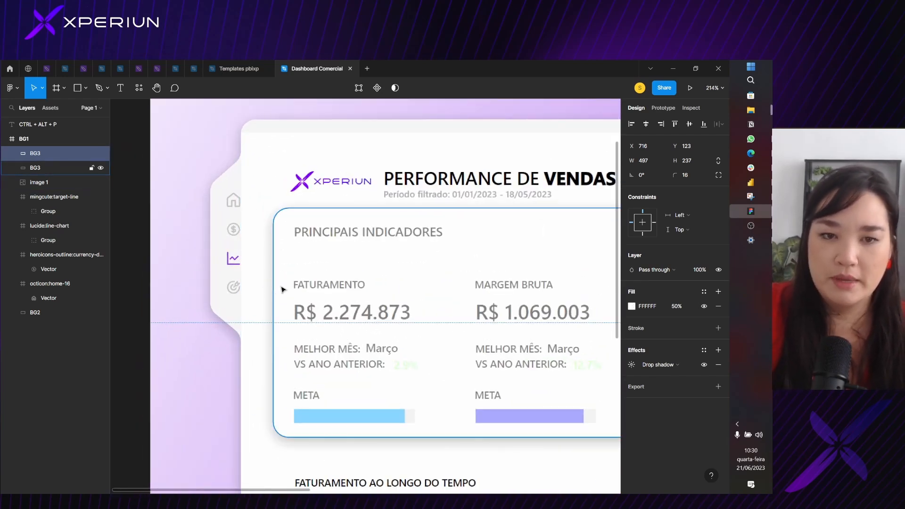
pyautogui.click(282, 288)
pyautogui.click(246, 290)
pyautogui.click(289, 274)
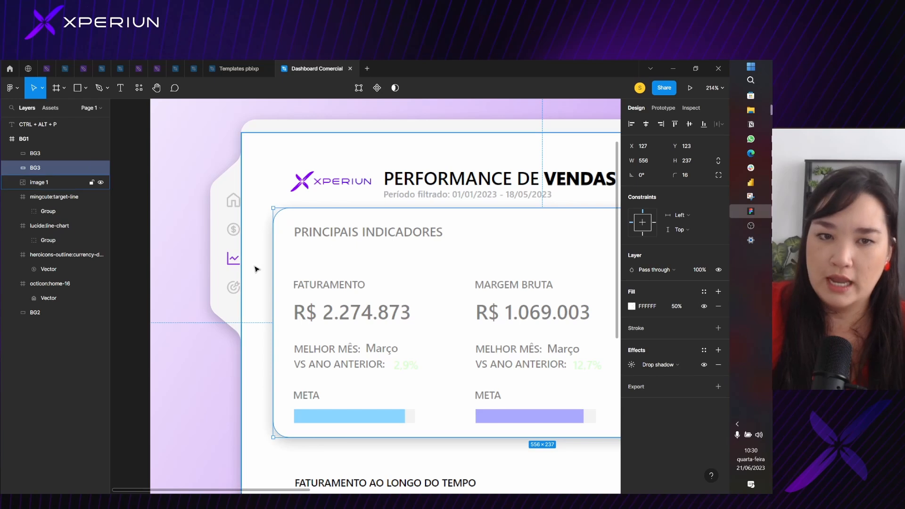
pyautogui.press('alt')
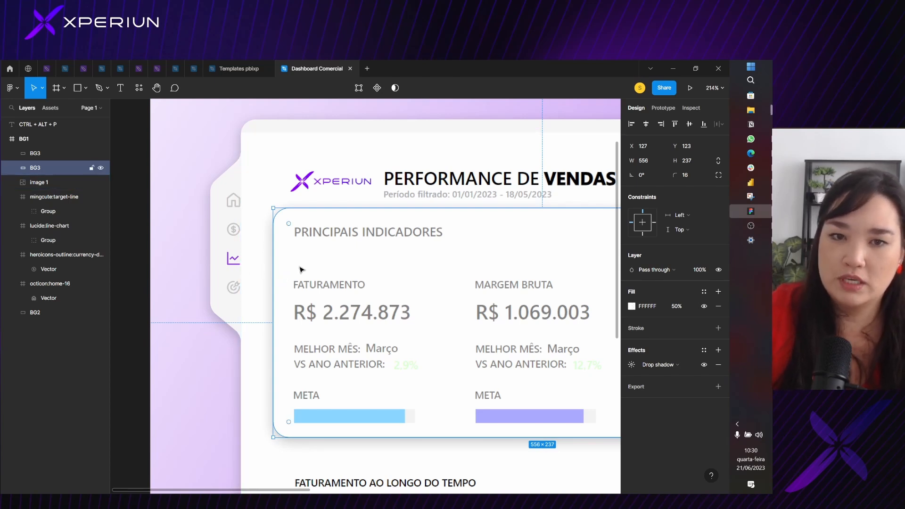
pyautogui.scroll(5, 251, 203)
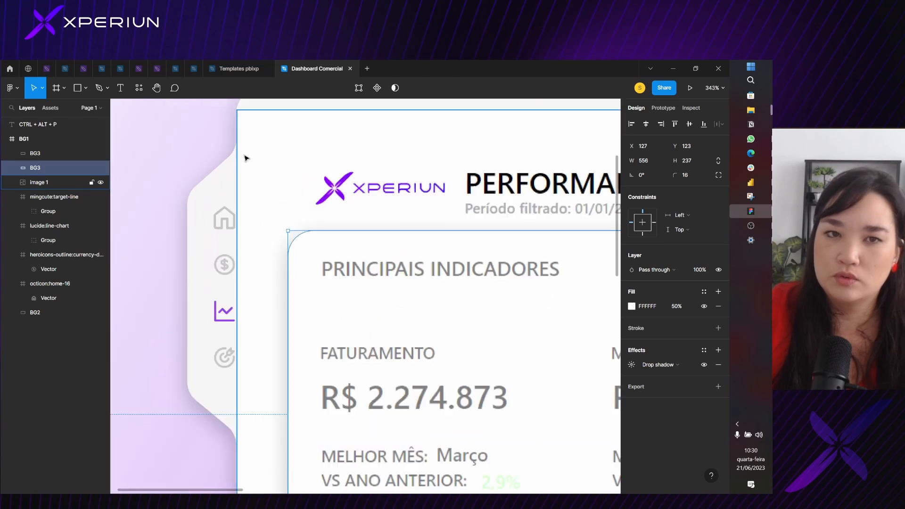
pyautogui.scroll(-2, 239, 142)
pyautogui.scroll(-4, 241, 163)
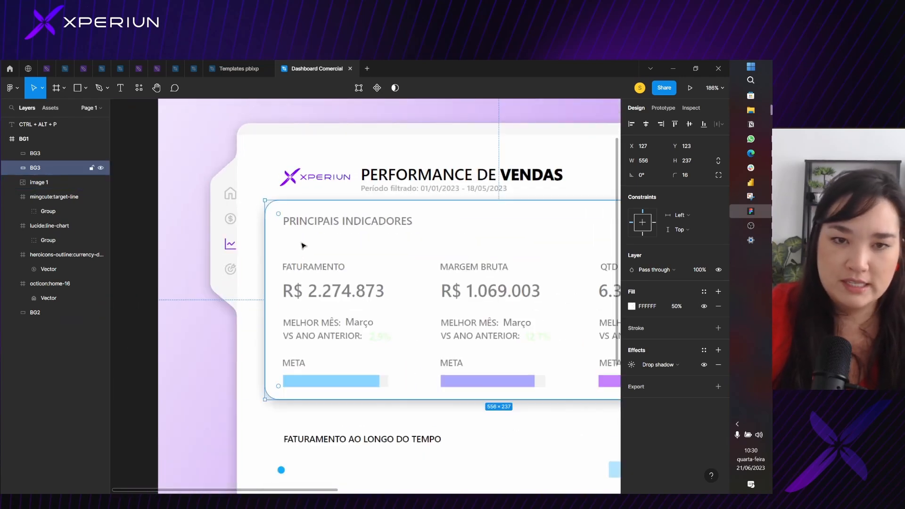
# Align the indicators BG3 card's left edge with the dashboard image's left edge at X 94, comparing both edges closely
pyautogui.moveTo(302, 246); pyautogui.dragTo(276, 246)
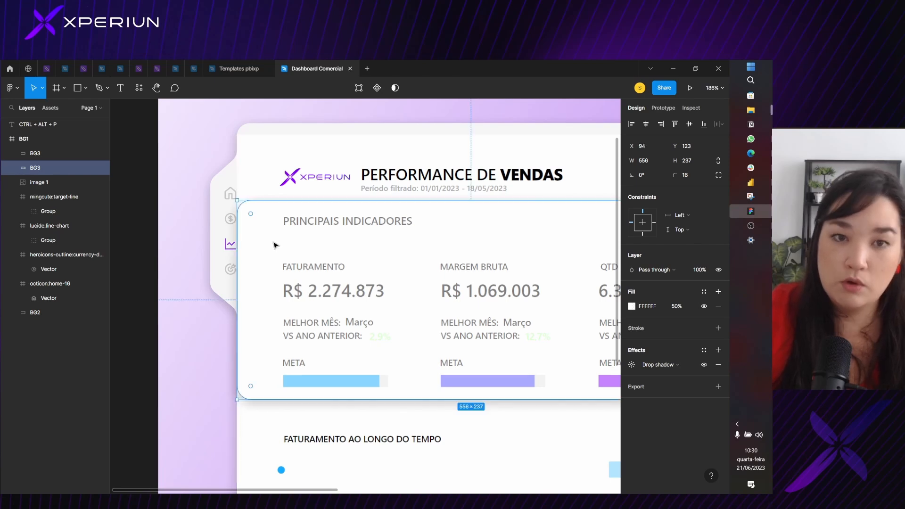
pyautogui.scroll(3, 238, 176)
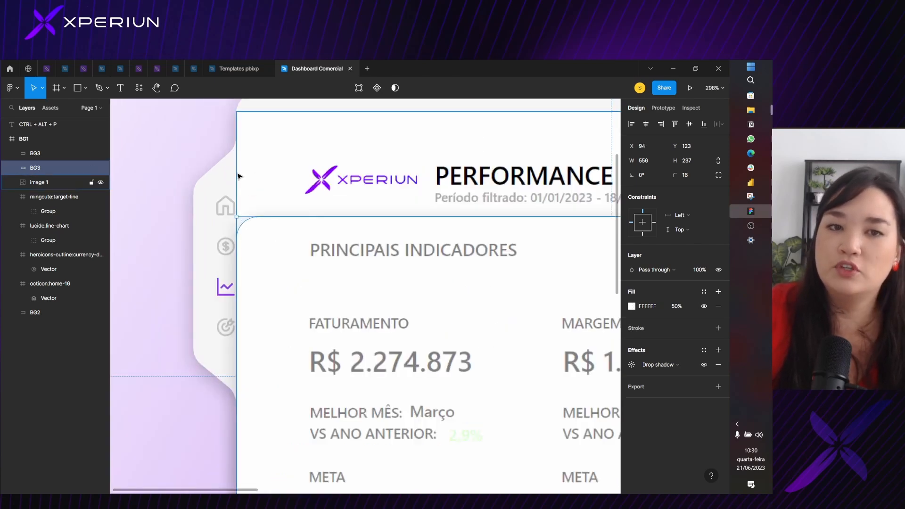
pyautogui.scroll(5, 238, 176)
pyautogui.click(240, 158)
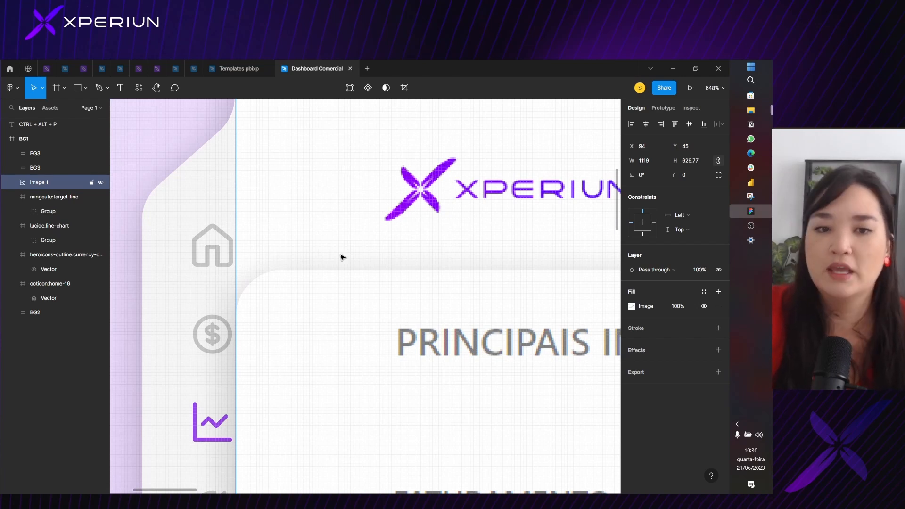
pyautogui.click(334, 326)
pyautogui.scroll(4, 248, 239)
pyautogui.click(231, 193)
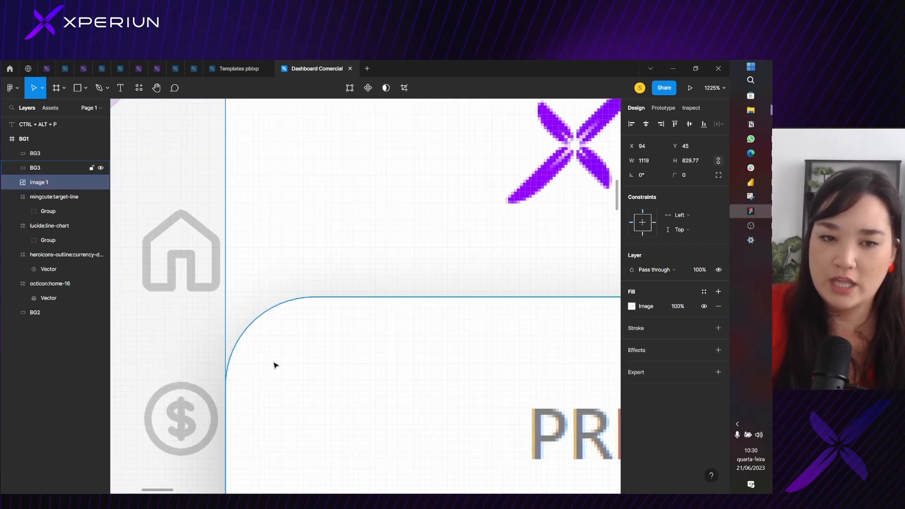
# Offset the indicators BG3 card from the dashboard edge by setting its X position to 94+24
pyautogui.click(275, 365)
pyautogui.click(649, 146)
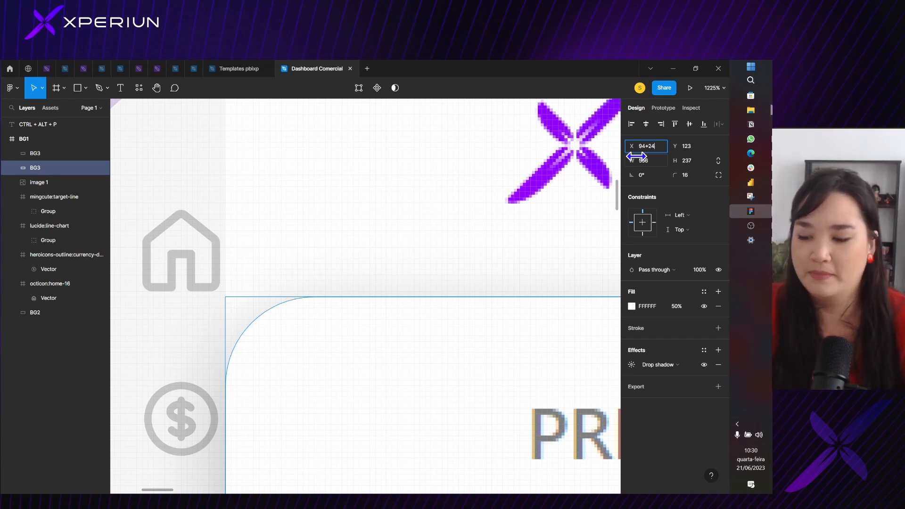
pyautogui.press('Return')
# Measure the spacing between the indicators card and the dashboard image's edges, and review the whole layout
pyautogui.scroll(-5, 283, 424)
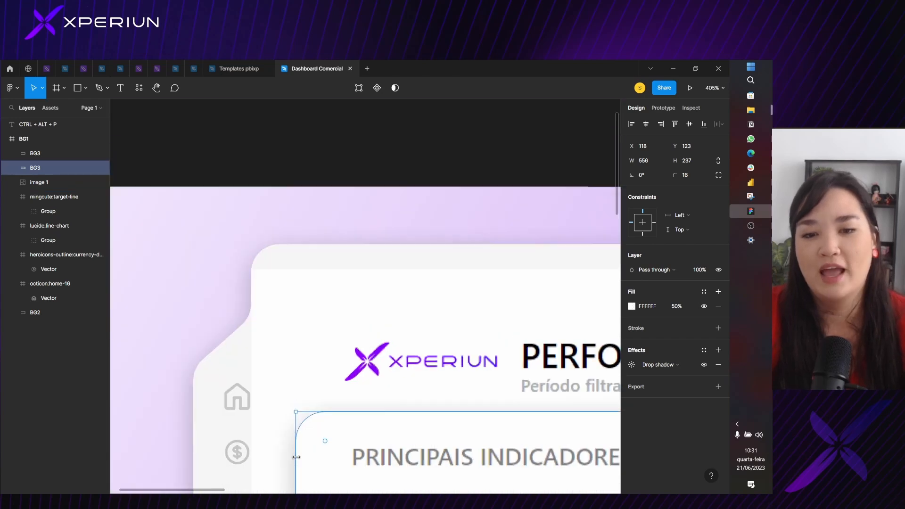
pyautogui.press('alt')
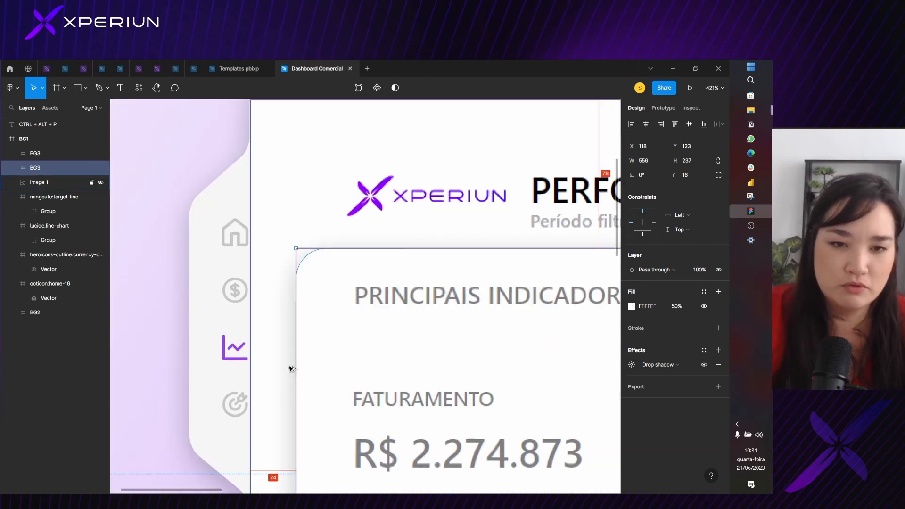
pyautogui.scroll(-1, 274, 453)
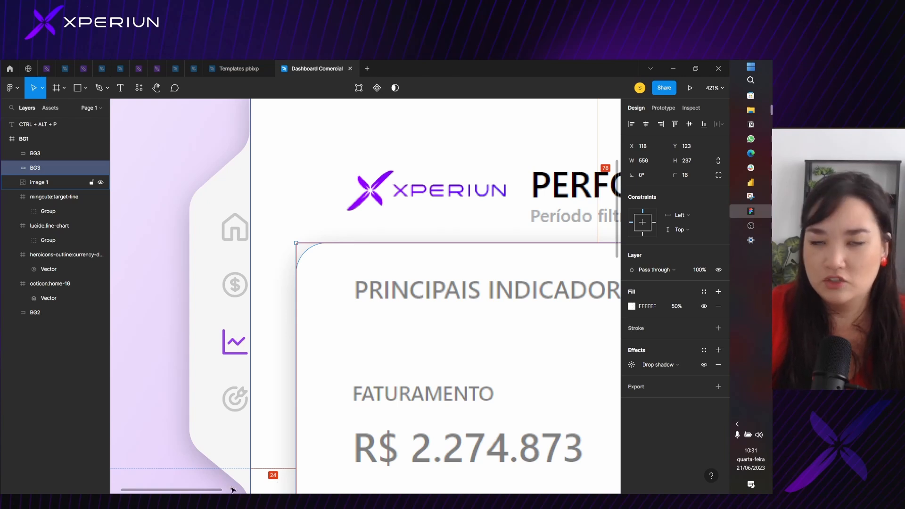
pyautogui.press('Escape')
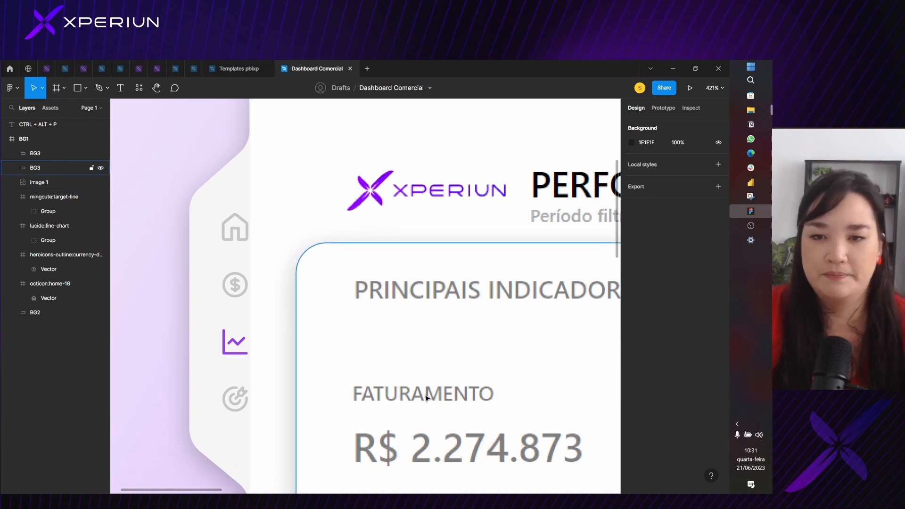
pyautogui.scroll(-5, 426, 395)
pyautogui.moveTo(448, 371); pyautogui.dragTo(259, 203)
pyautogui.scroll(-2, 443, 265)
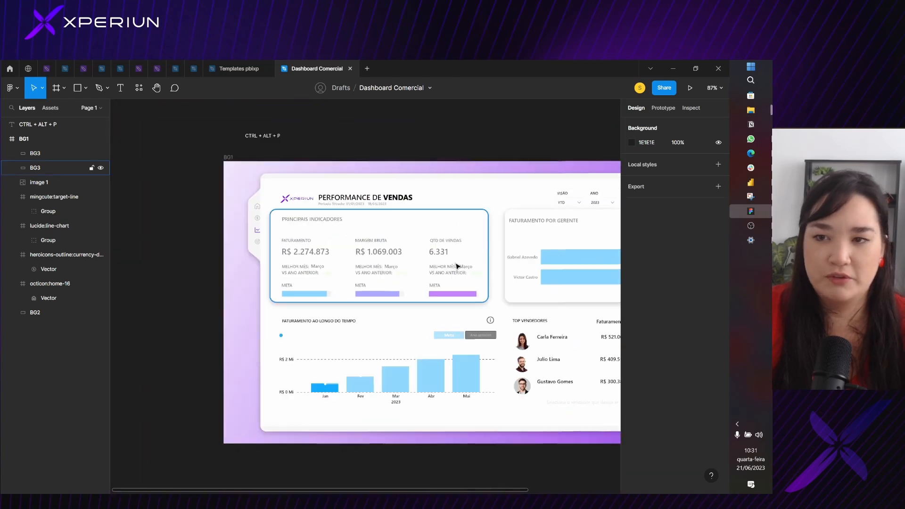
pyautogui.moveTo(456, 266); pyautogui.dragTo(346, 263)
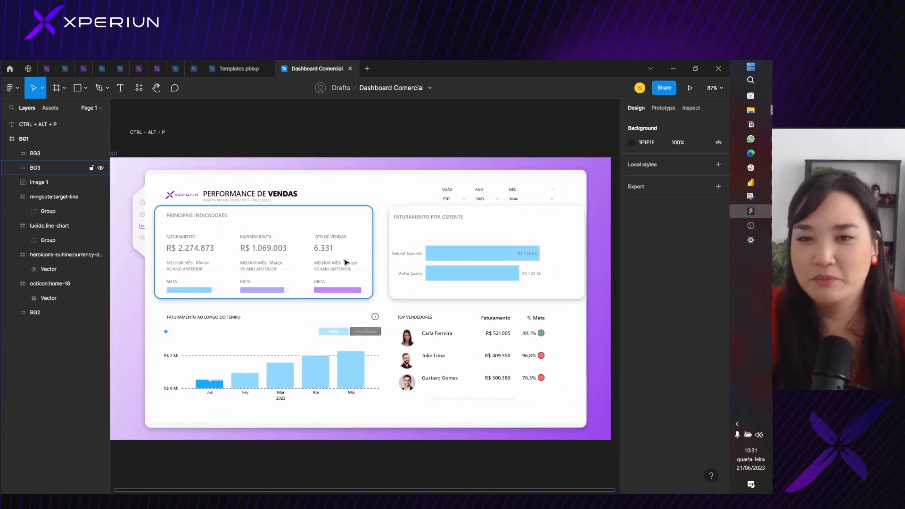
# Move the Faturamento por Gerente BG3 card flush against the indicators card's right edge at X 674
pyautogui.click(509, 229)
pyautogui.scroll(5, 501, 231)
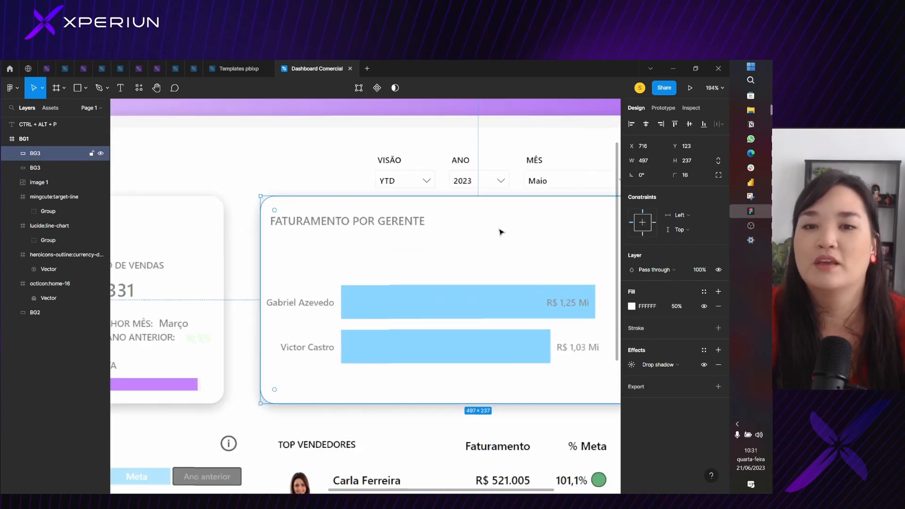
pyautogui.scroll(-2, 493, 242)
pyautogui.moveTo(484, 241); pyautogui.dragTo(450, 244)
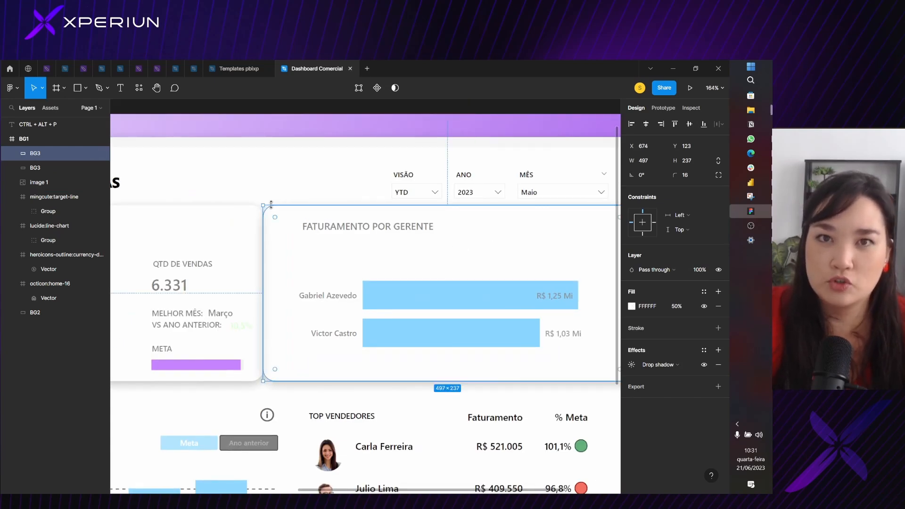
# Offset the Faturamento por Gerente BG3 card from the indicators card by setting its X position to 674+24
pyautogui.click(642, 146)
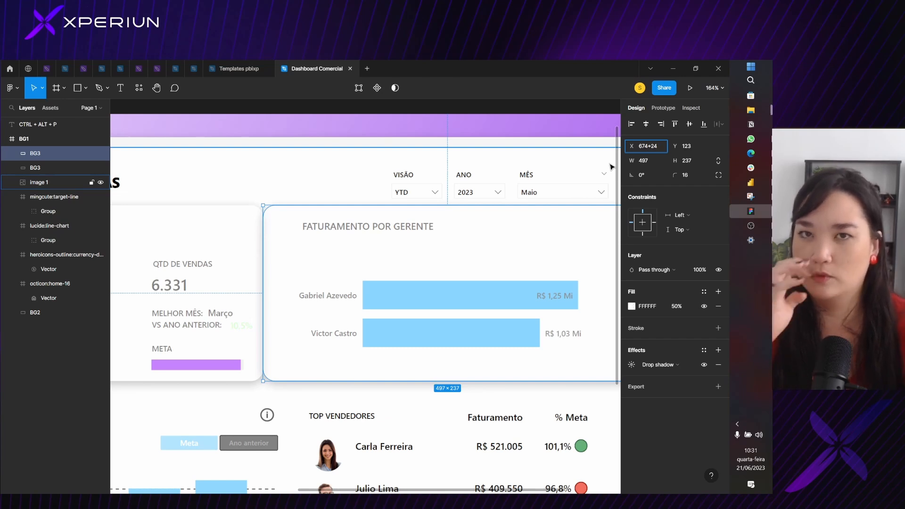
pyautogui.press('Return')
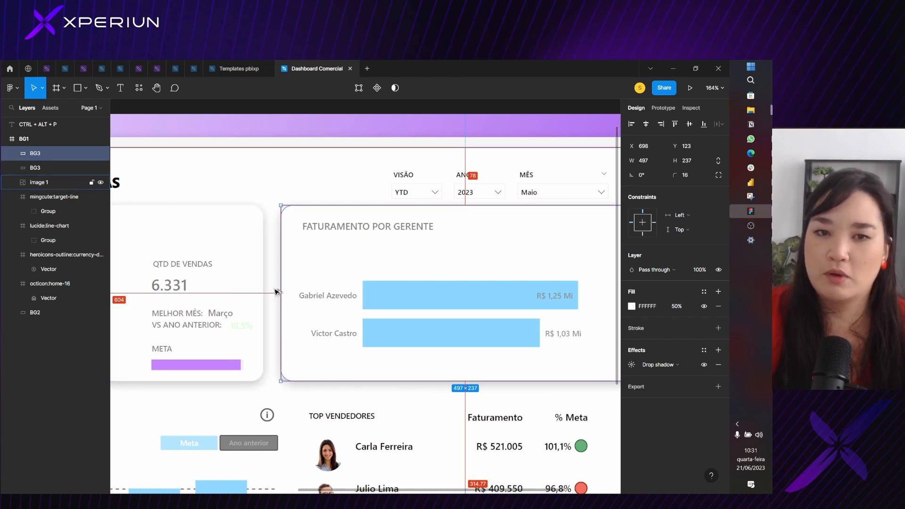
pyautogui.scroll(-5, 276, 292)
pyautogui.moveTo(312, 269); pyautogui.dragTo(442, 232)
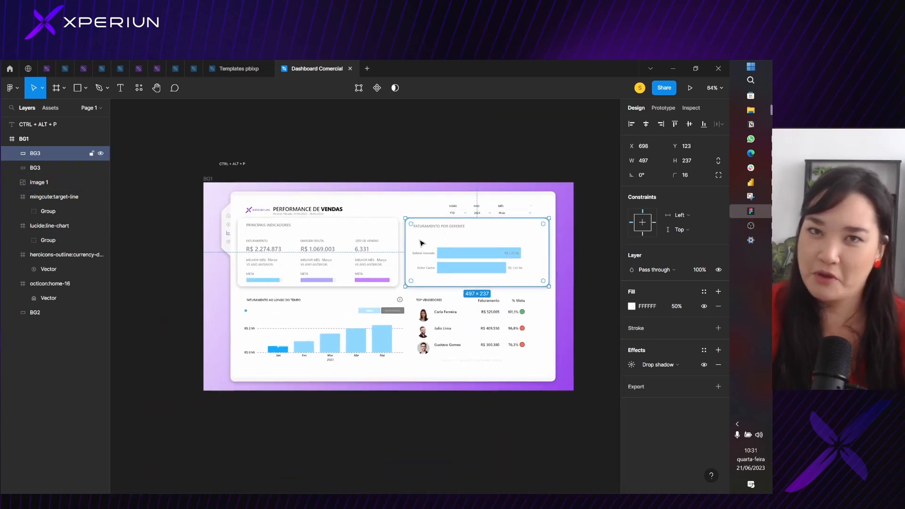
# Place a copy of the indicators BG3 card on the empty canvas above the BG1 frame and widen it to 1077
pyautogui.click(357, 241)
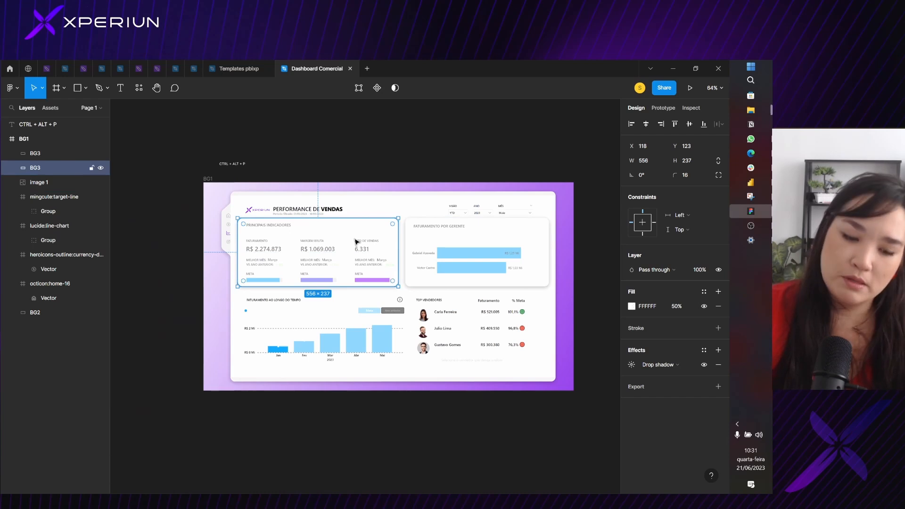
pyautogui.hotkey('ctrl', 'd')
pyautogui.moveTo(357, 241); pyautogui.dragTo(515, 200)
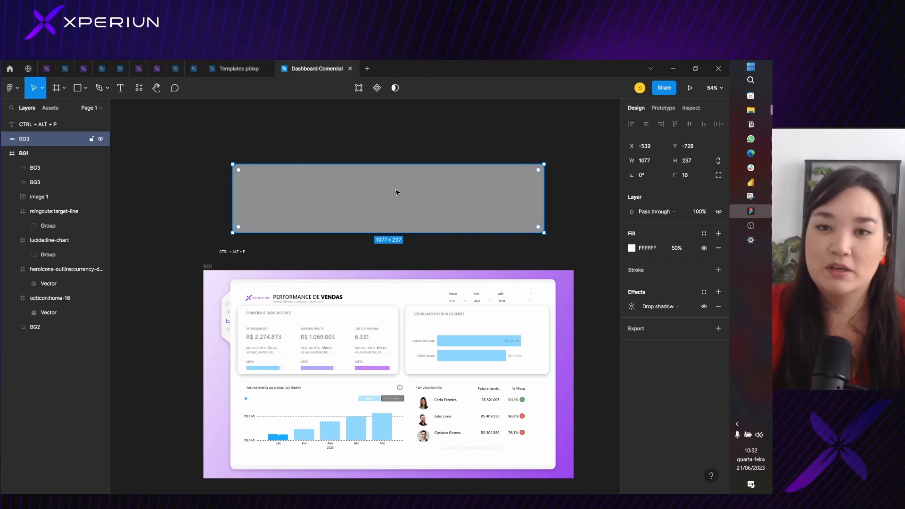
pyautogui.moveTo(402, 189); pyautogui.dragTo(460, 333)
pyautogui.hotkey('ctrl', 'z')
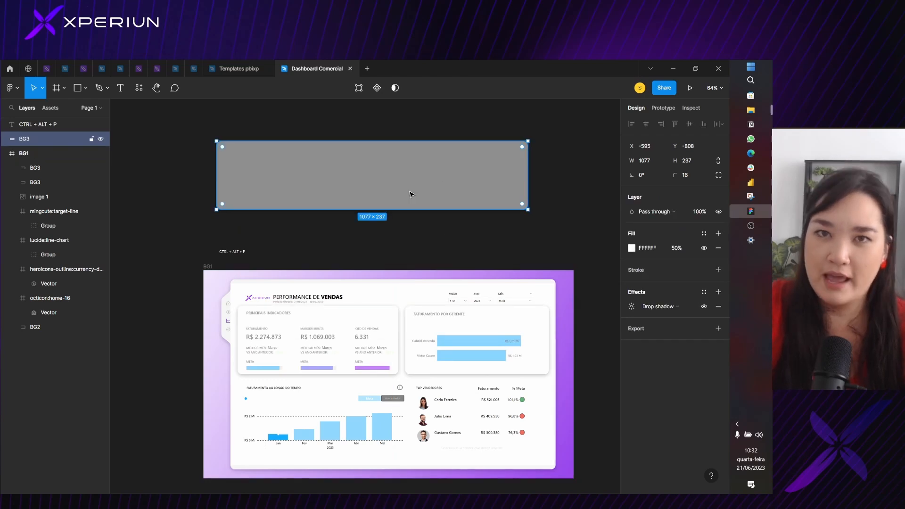
# Search the plugins for Split Shape and run it on the wide BG3 rectangle above the frame
pyautogui.click(145, 96)
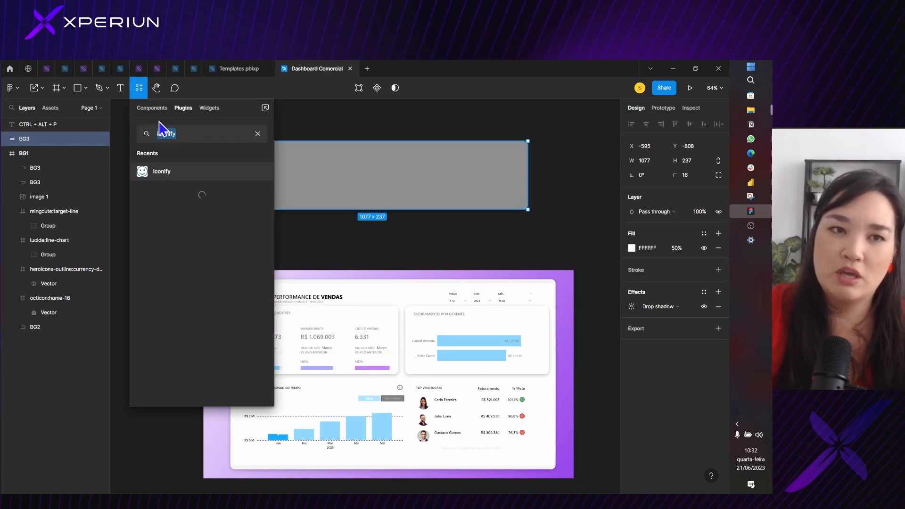
pyautogui.write('split')
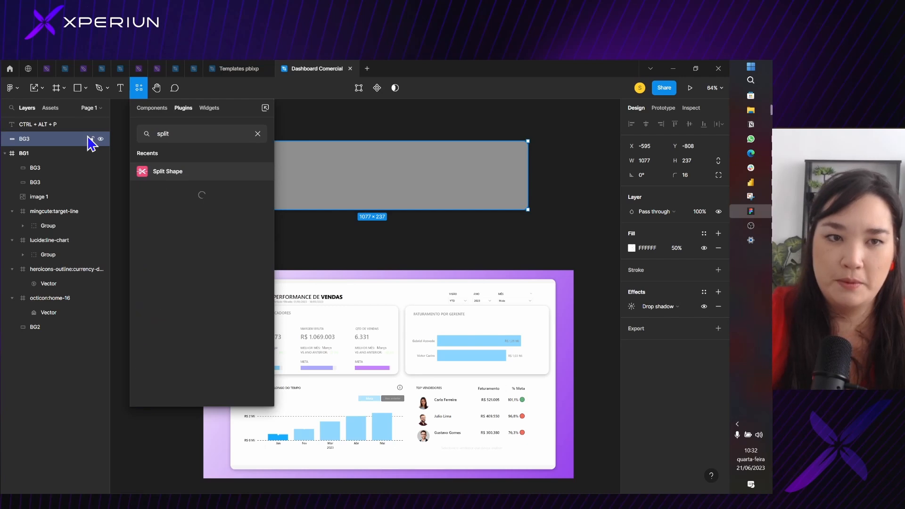
pyautogui.click(188, 172)
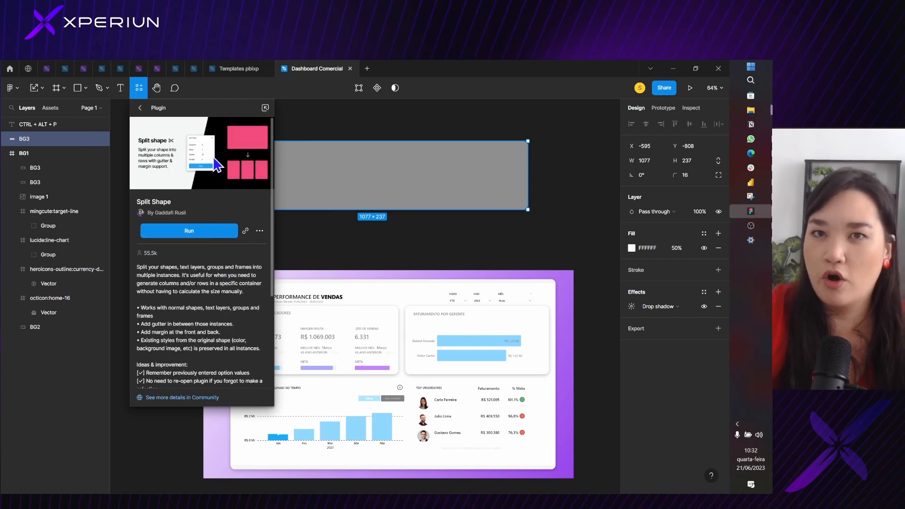
pyautogui.click(208, 235)
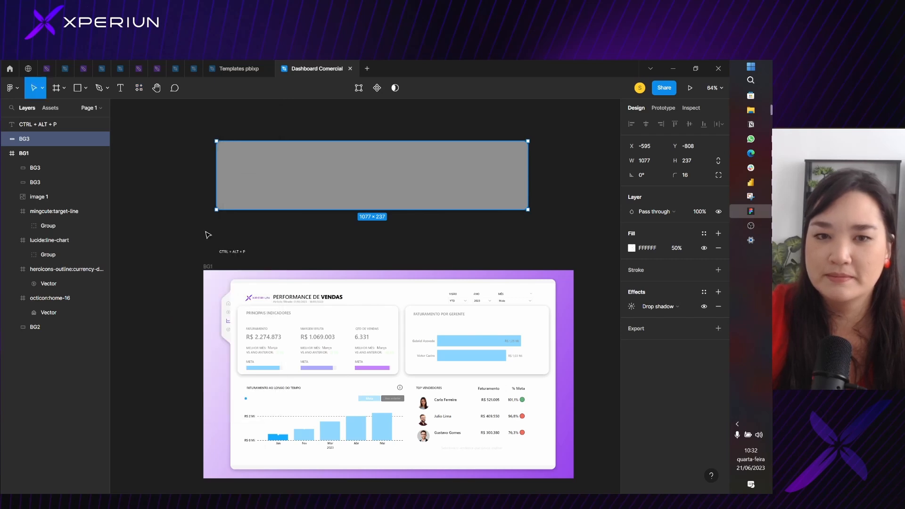
pyautogui.moveTo(220, 217); pyautogui.dragTo(193, 215)
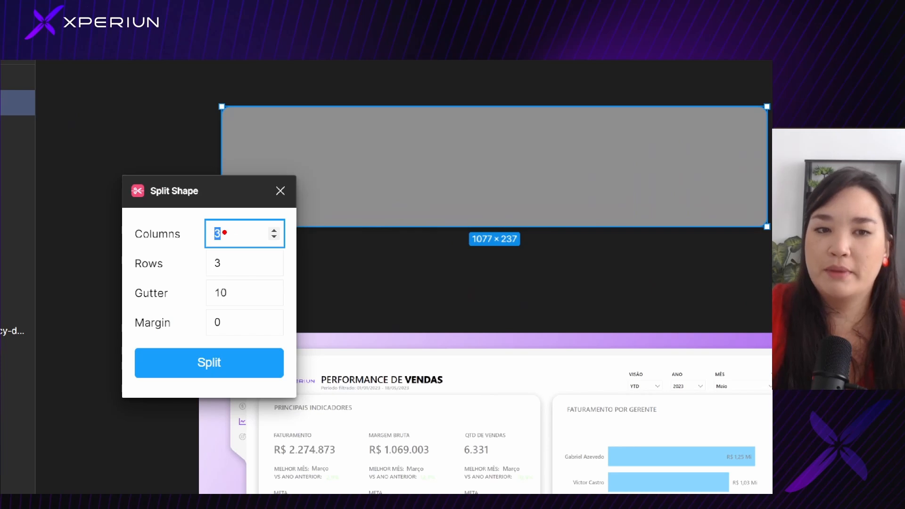
pyautogui.moveTo(227, 229)
pyautogui.mouseDown()
pyautogui.moveTo(222, 237)
pyautogui.moveTo(248, 239)
pyautogui.mouseUp()
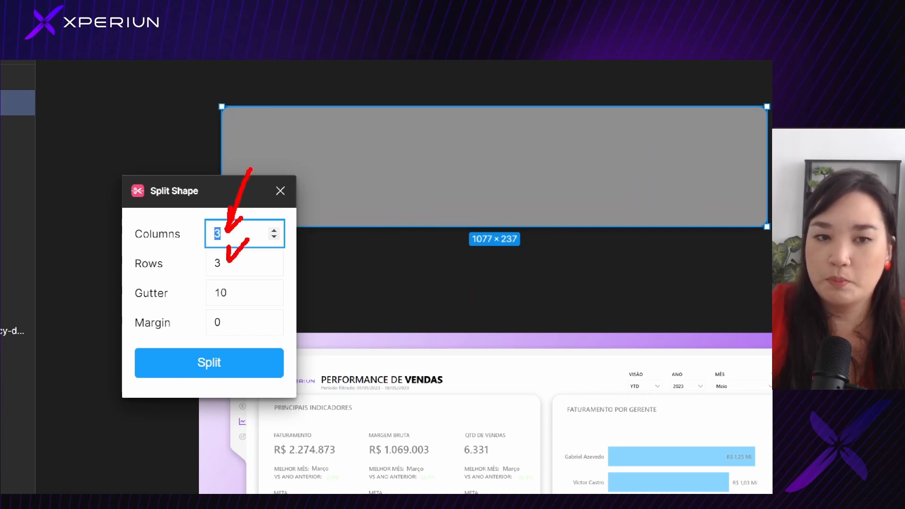
pyautogui.moveTo(296, 257)
pyautogui.mouseDown()
pyautogui.moveTo(238, 282)
pyautogui.moveTo(259, 296)
pyautogui.mouseUp()
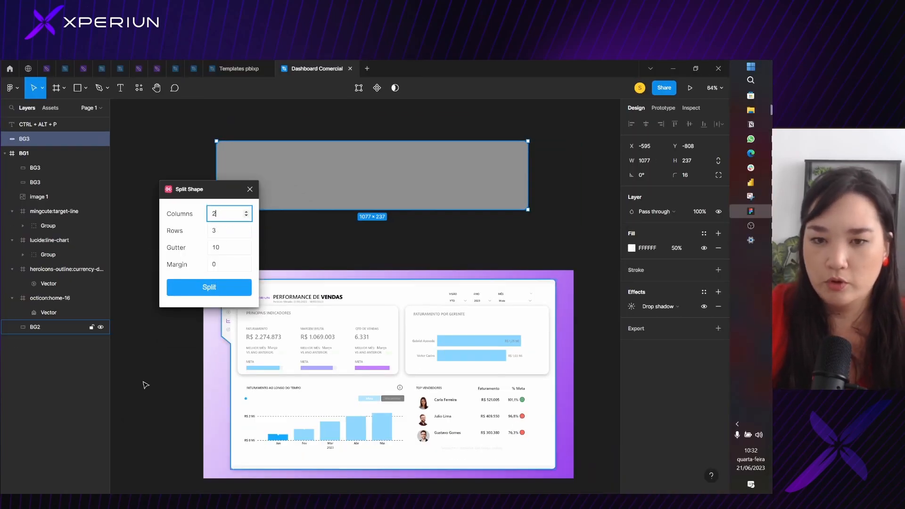
# Split the wide BG3 rectangle into 2 columns and 1 row with a gutter of 24 and a margin of 0
pyautogui.click(222, 231)
pyautogui.doubleClick(215, 231)
pyautogui.write('1')
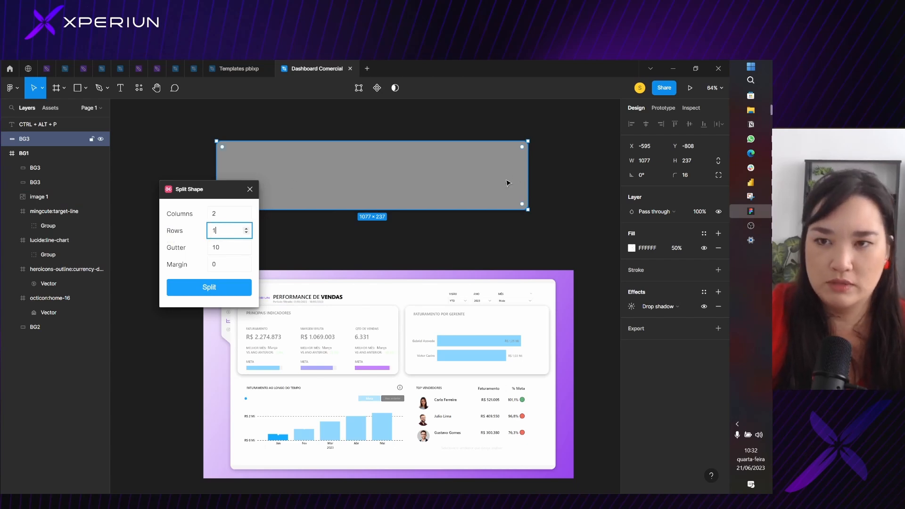
pyautogui.click(220, 248)
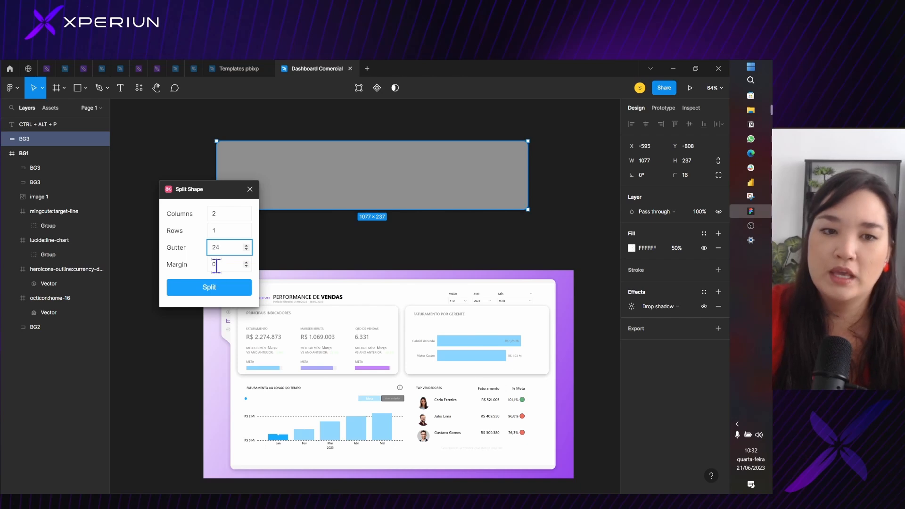
pyautogui.click(211, 265)
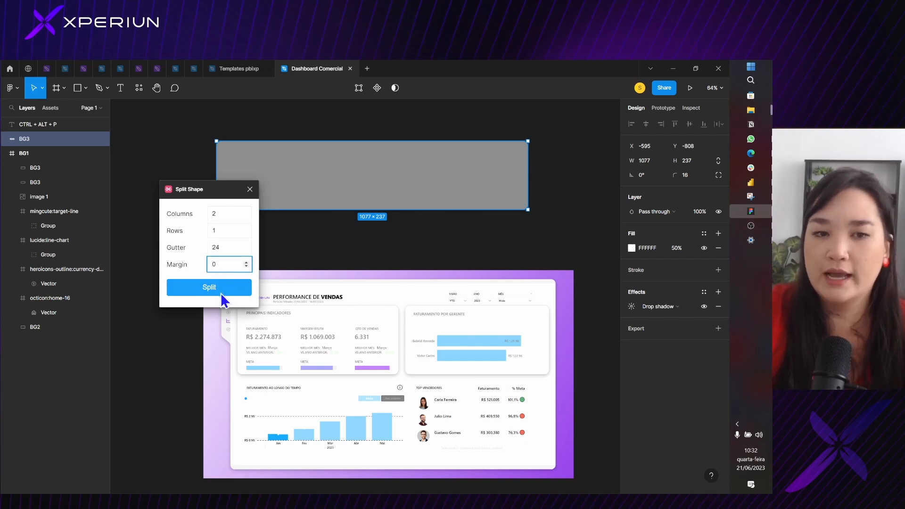
pyautogui.click(222, 289)
pyautogui.click(426, 181)
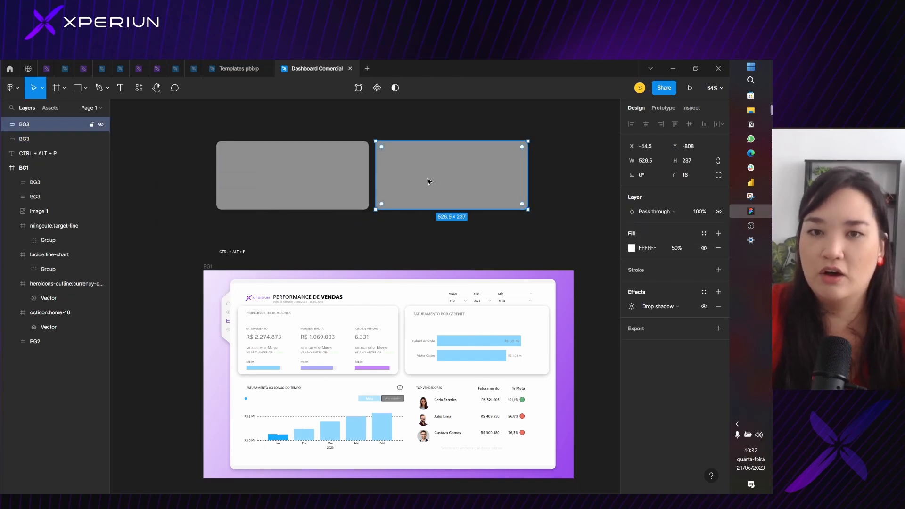
# Shift the two split BG3 rectangles together above the BG1 frame and delete both of them
pyautogui.keyDown('shift'); pyautogui.click(319, 190); pyautogui.keyUp('shift')
pyautogui.moveTo(464, 178); pyautogui.dragTo(433, 204)
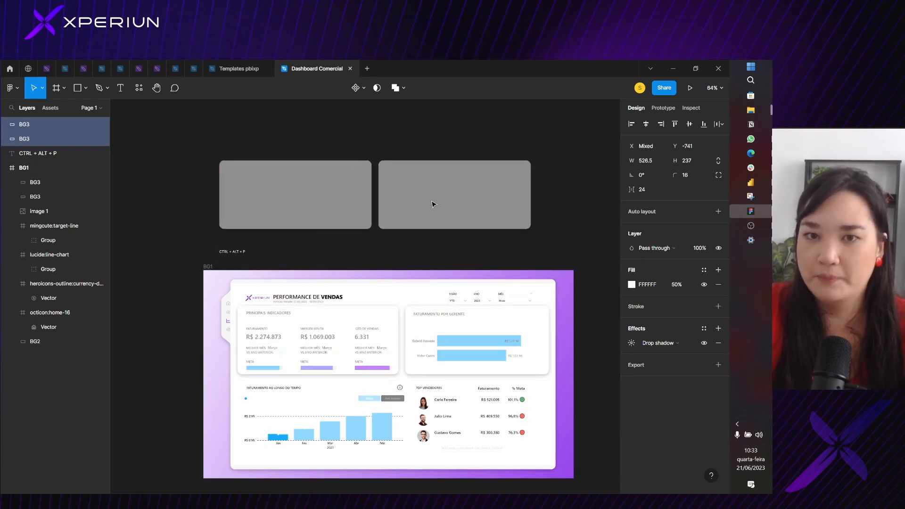
pyautogui.click(417, 322)
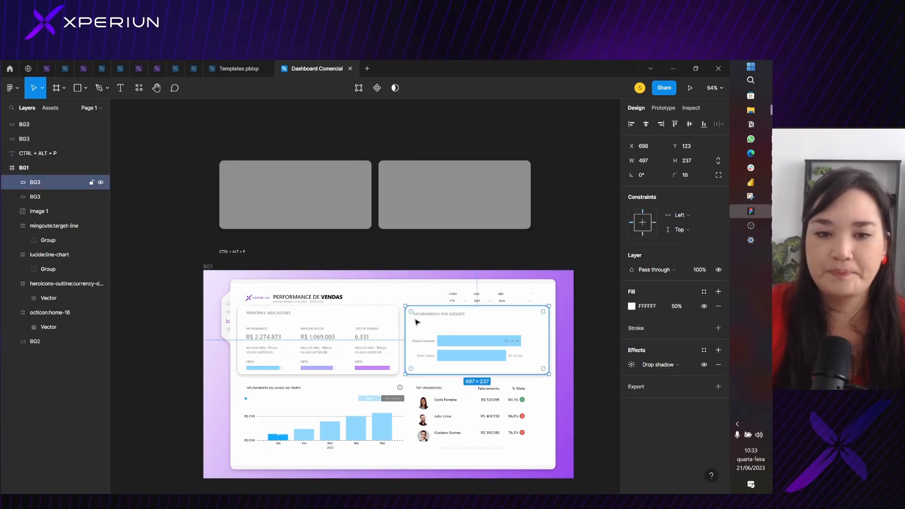
pyautogui.scroll(-2, 416, 347)
pyautogui.click(359, 216)
pyautogui.keyDown('shift'); pyautogui.click(414, 235); pyautogui.keyUp('shift')
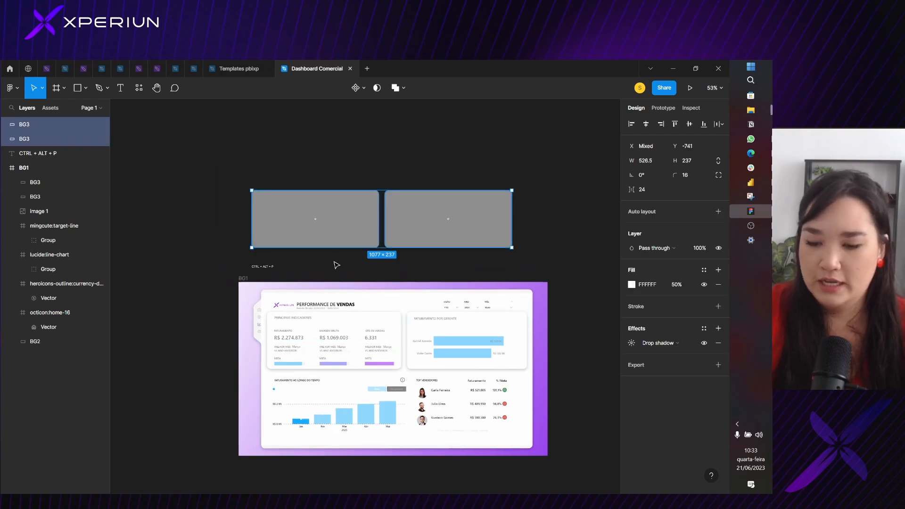
pyautogui.press('Delete')
# Duplicate the indicators BG3 card onto the Faturamento ao Longo do Tempo chart at about Y 381 and extend its height to 287
pyautogui.scroll(-2, 336, 268)
pyautogui.scroll(5, 364, 313)
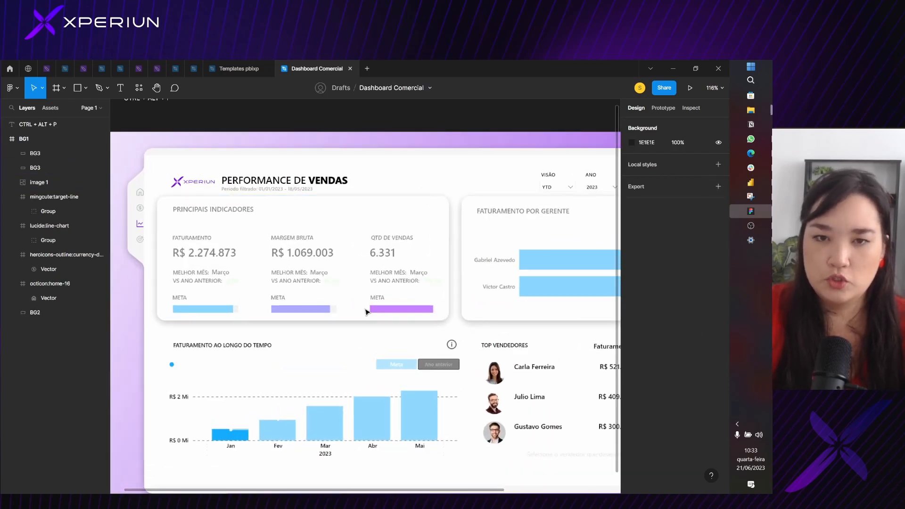
pyautogui.click(411, 221)
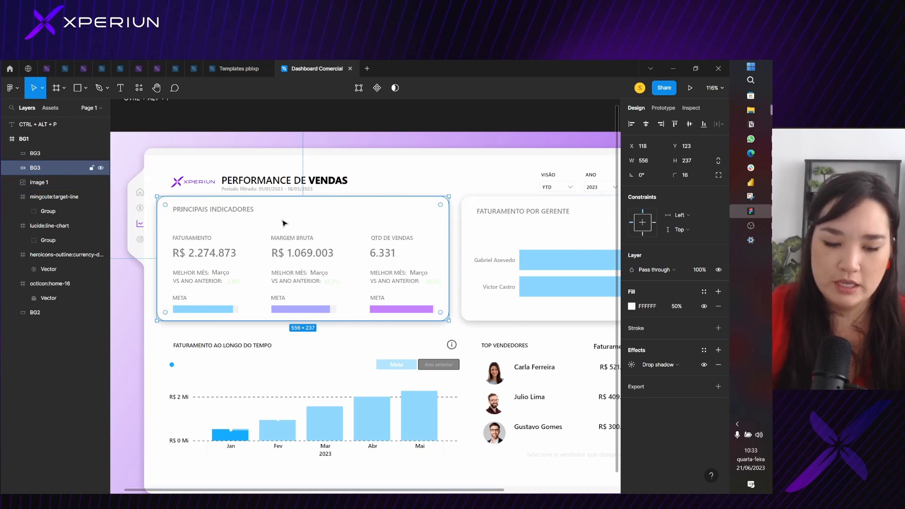
pyautogui.moveTo(283, 223); pyautogui.dragTo(383, 359)
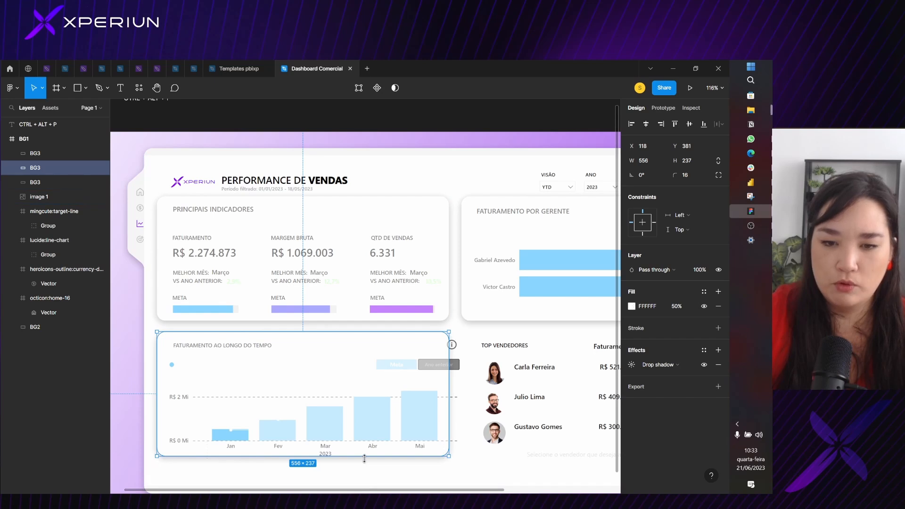
pyautogui.moveTo(365, 456); pyautogui.dragTo(401, 463)
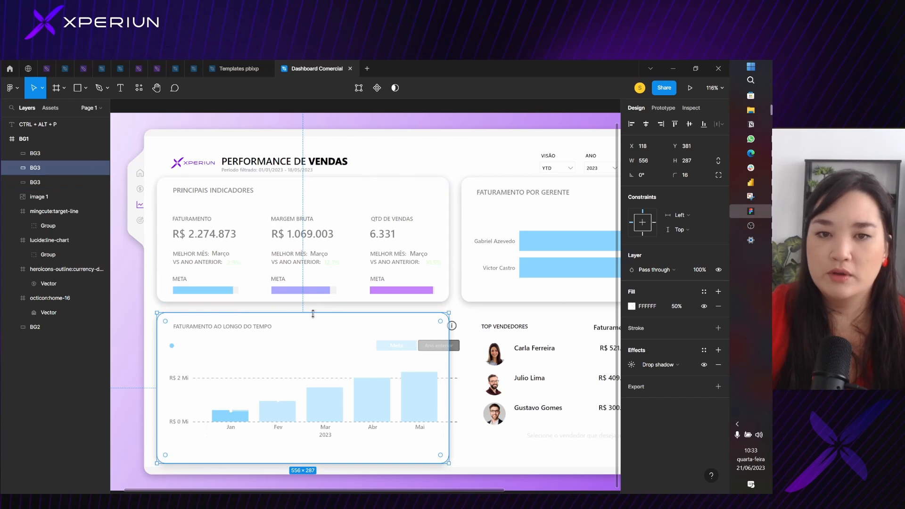
# Move the revenue-over-time BG3 card up so its top edge touches the indicators card's bottom edge at Y 360
pyautogui.click(362, 195)
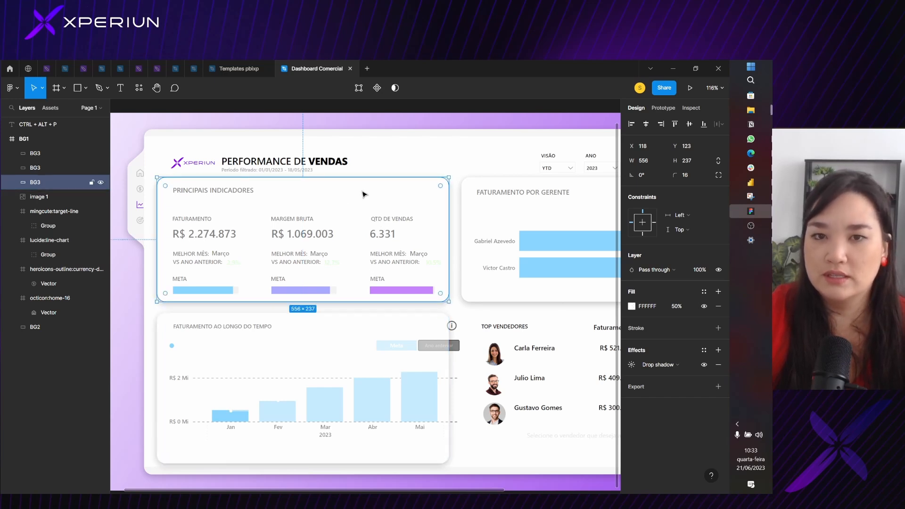
pyautogui.click(336, 373)
pyautogui.scroll(5, 314, 365)
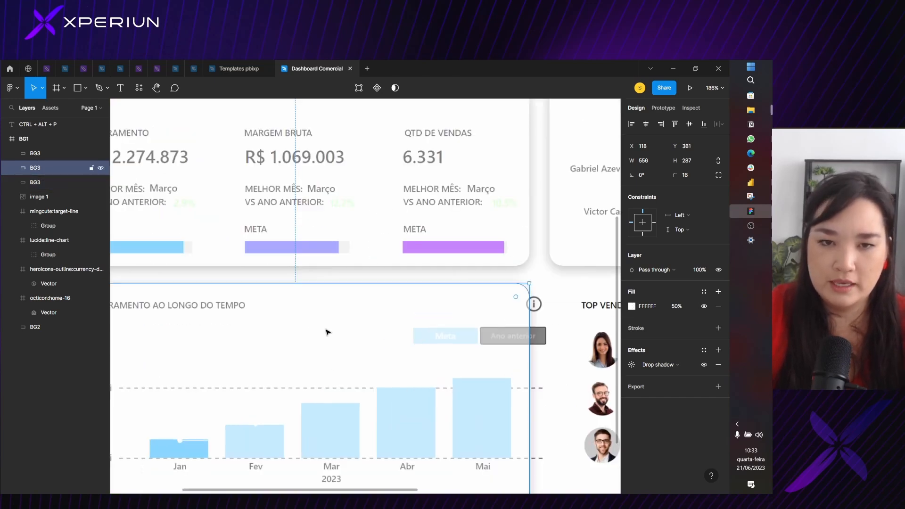
pyautogui.moveTo(332, 323); pyautogui.dragTo(334, 306)
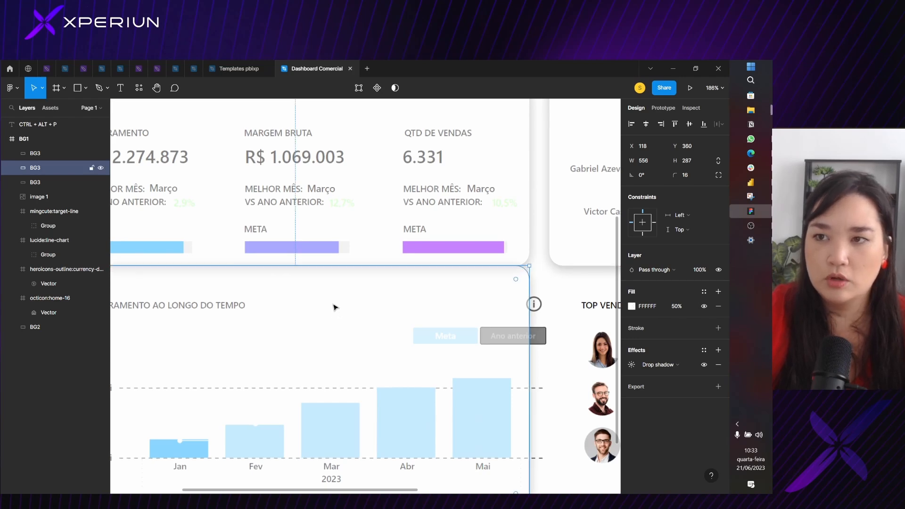
# Offset the revenue-over-time BG3 card from the indicators card by setting its Y position to 360+24
pyautogui.click(703, 146)
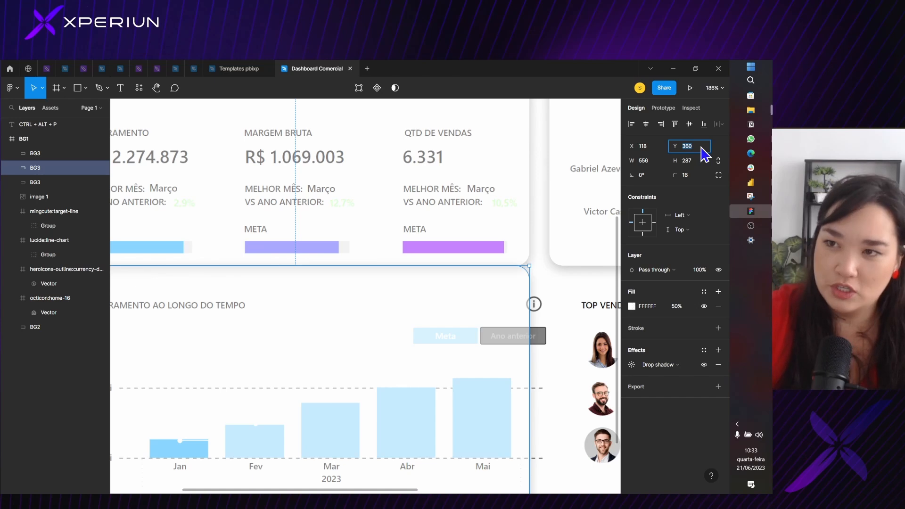
pyautogui.click(702, 147)
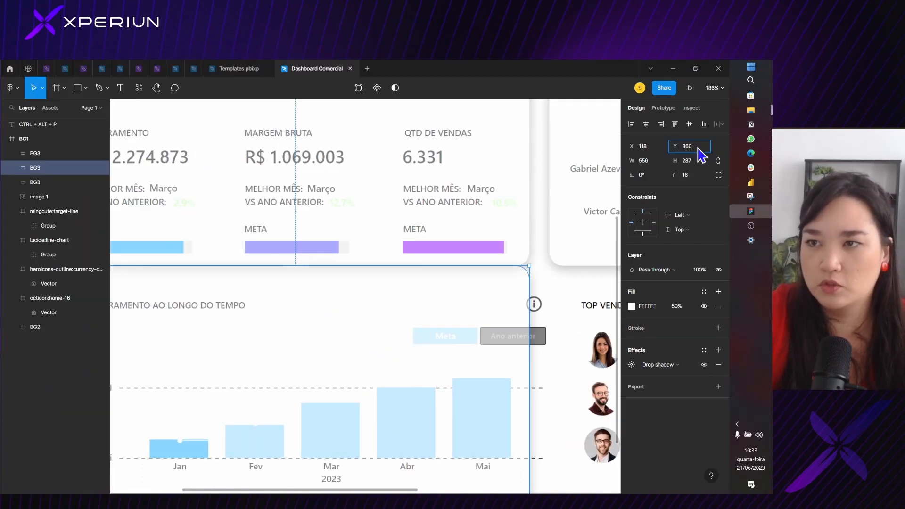
pyautogui.moveTo(673, 148); pyautogui.dragTo(637, 177)
pyautogui.write('384')
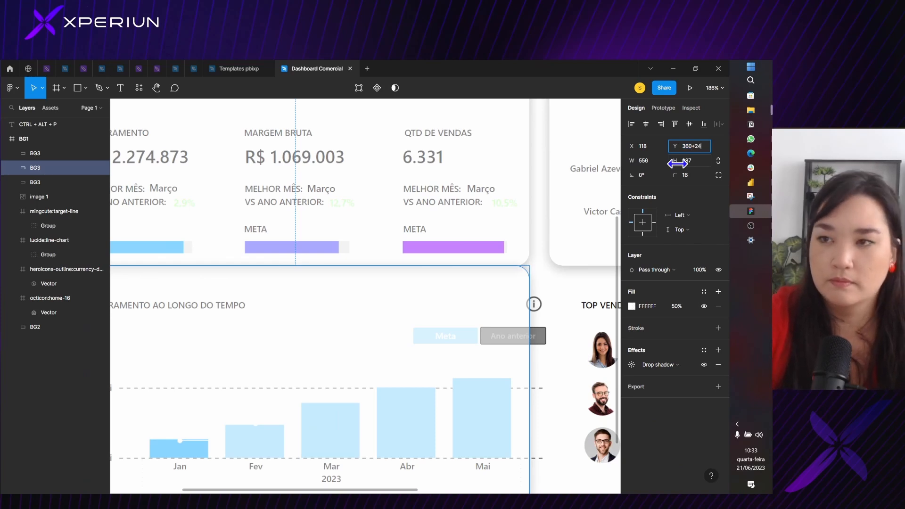
pyautogui.press('Return')
# Measure the vertical gap between the indicators card and the revenue-over-time card
pyautogui.scroll(-2, 521, 236)
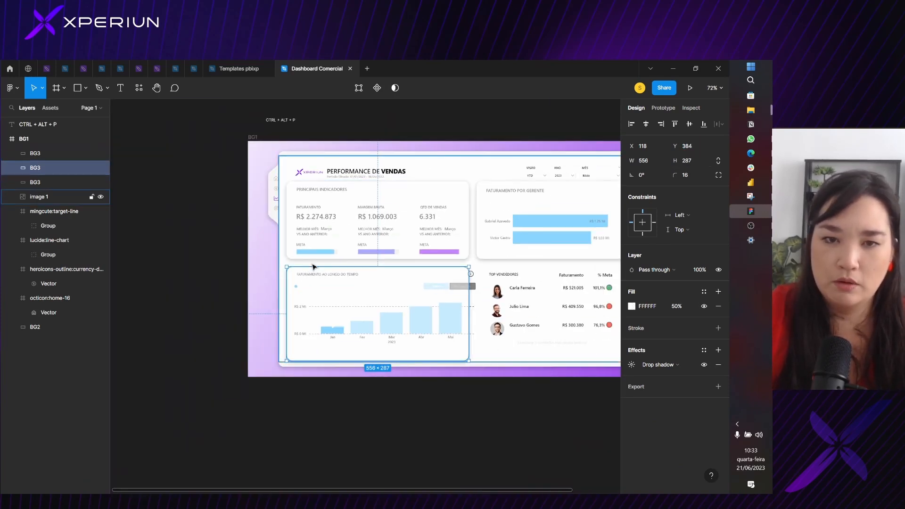
pyautogui.scroll(2, 313, 266)
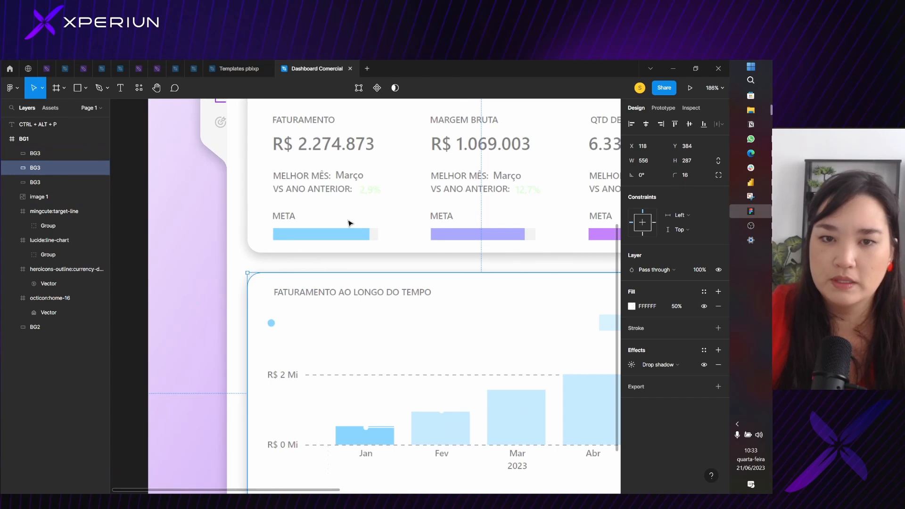
pyautogui.press('alt')
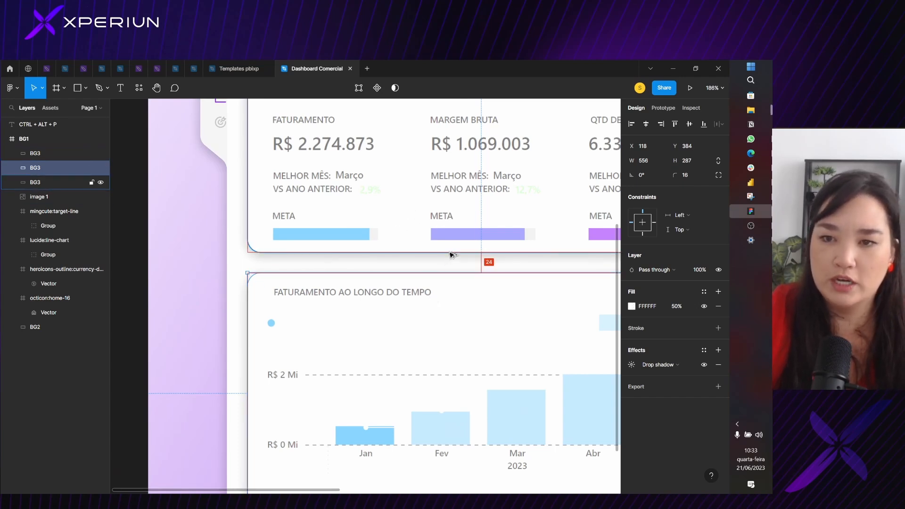
# Duplicate the revenue-over-time BG3 card and place the copy behind the Top Vendedores table at X 698, Y 384
pyautogui.press('Escape')
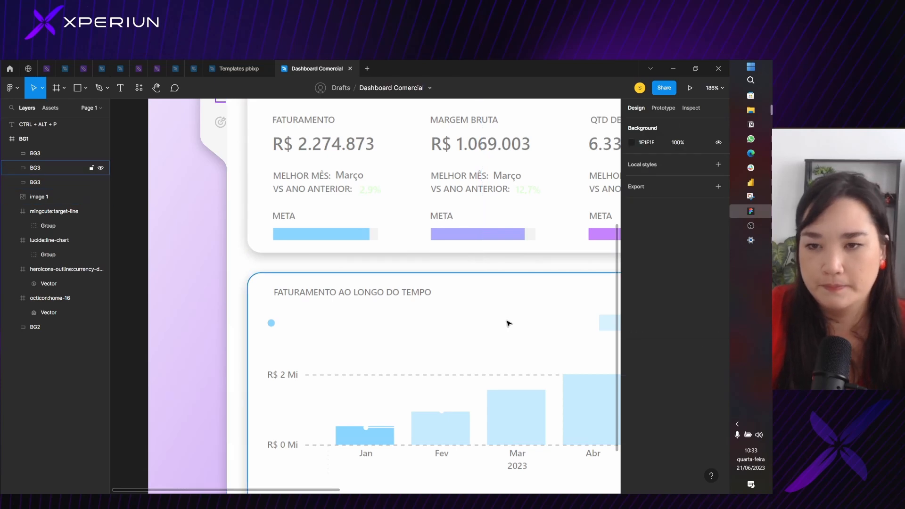
pyautogui.scroll(-5, 508, 323)
pyautogui.moveTo(535, 322); pyautogui.dragTo(368, 303)
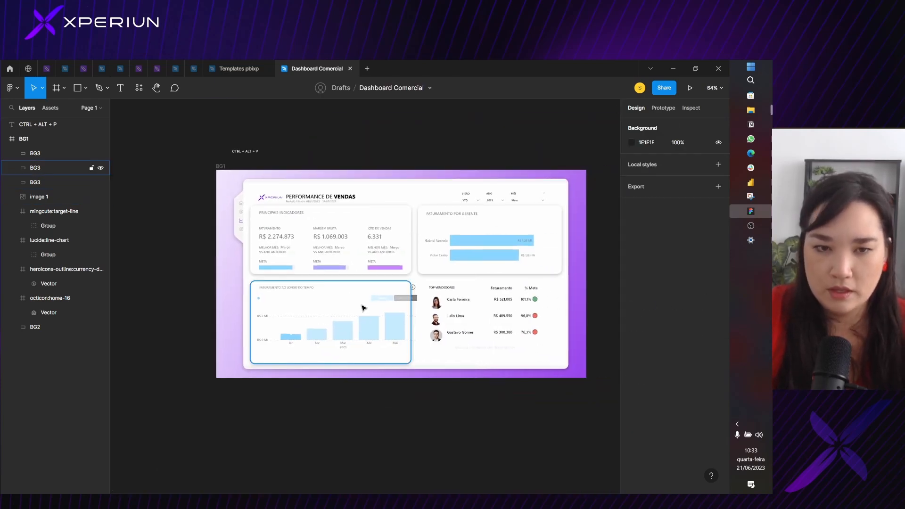
pyautogui.click(363, 308)
pyautogui.hotkey('ctrl', 'd')
pyautogui.moveTo(307, 313); pyautogui.dragTo(461, 313)
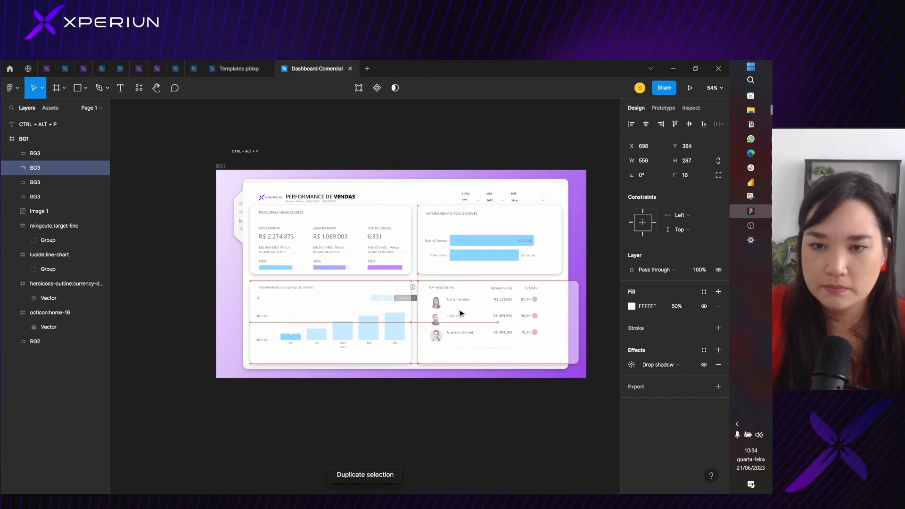
# Narrow the Top Vendedores BG3 card to a width of 497, aligning its right edge with the card above
pyautogui.scroll(5, 492, 300)
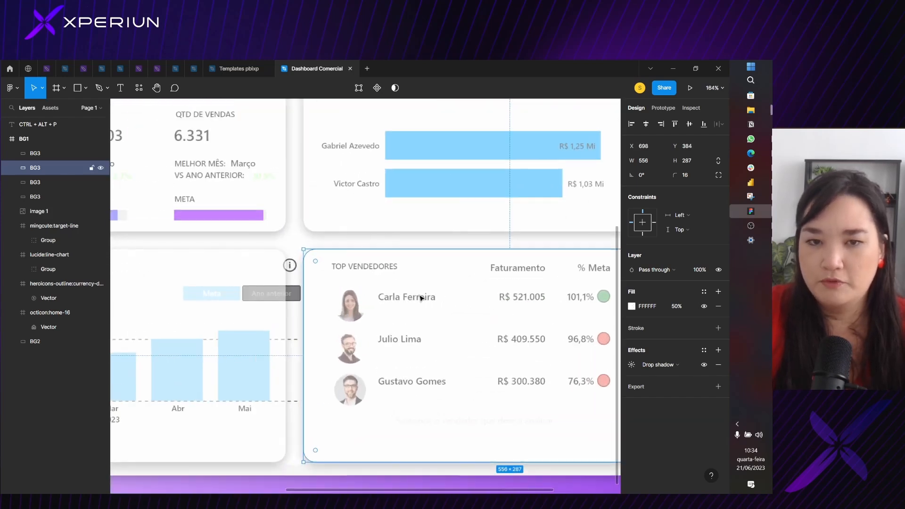
pyautogui.scroll(-5, 421, 297)
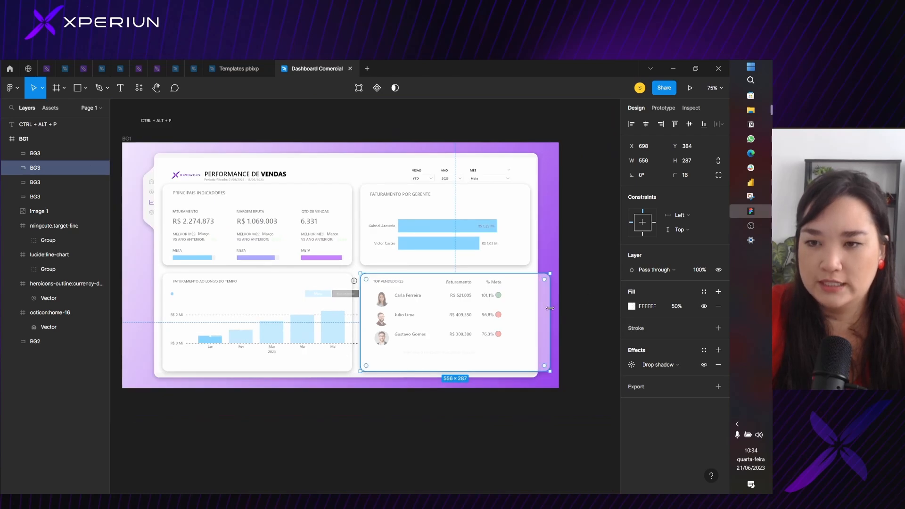
pyautogui.moveTo(550, 308); pyautogui.dragTo(530, 308)
pyautogui.scroll(5, 535, 264)
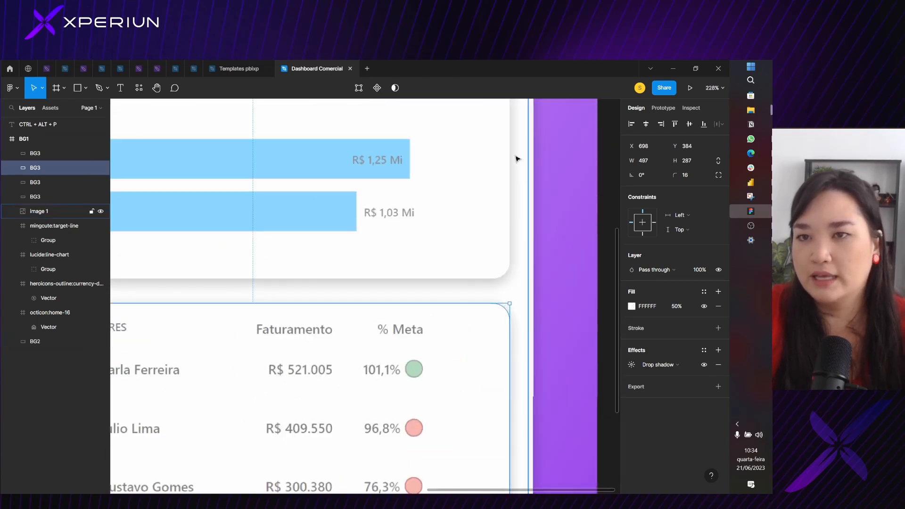
pyautogui.scroll(-5, 471, 283)
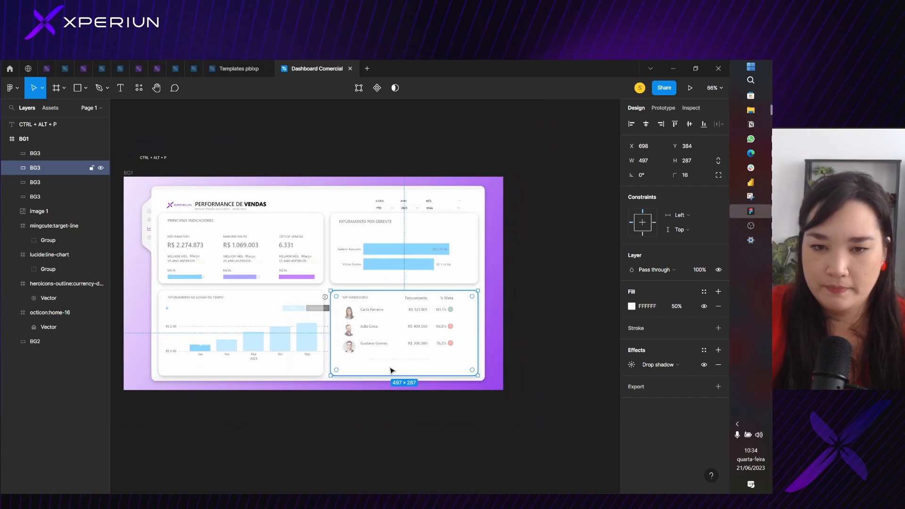
# Examine the indicators card and the dashboard screenshot's header and title area against the surrounding BG3 cards
pyautogui.click(259, 227)
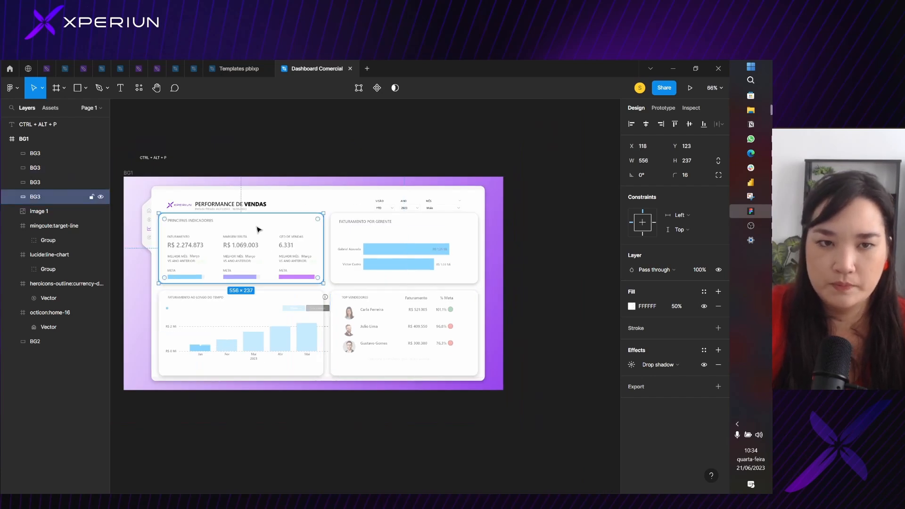
pyautogui.scroll(5, 235, 207)
pyautogui.scroll(-4, 407, 214)
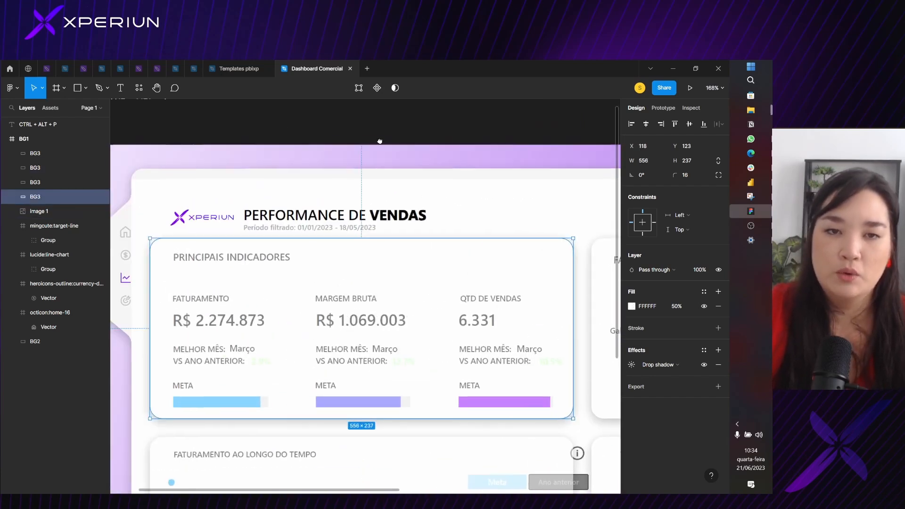
pyautogui.moveTo(407, 215); pyautogui.dragTo(350, 204)
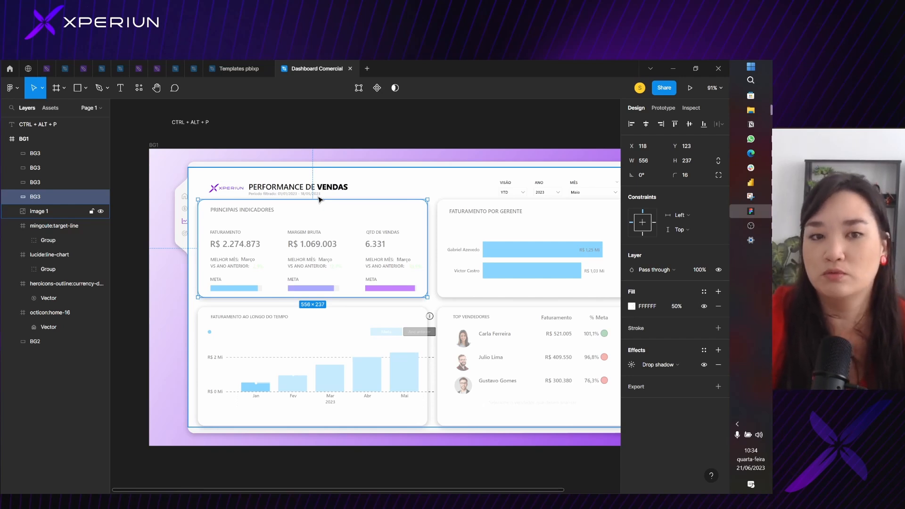
pyautogui.scroll(4, 269, 210)
pyautogui.scroll(-6, 254, 227)
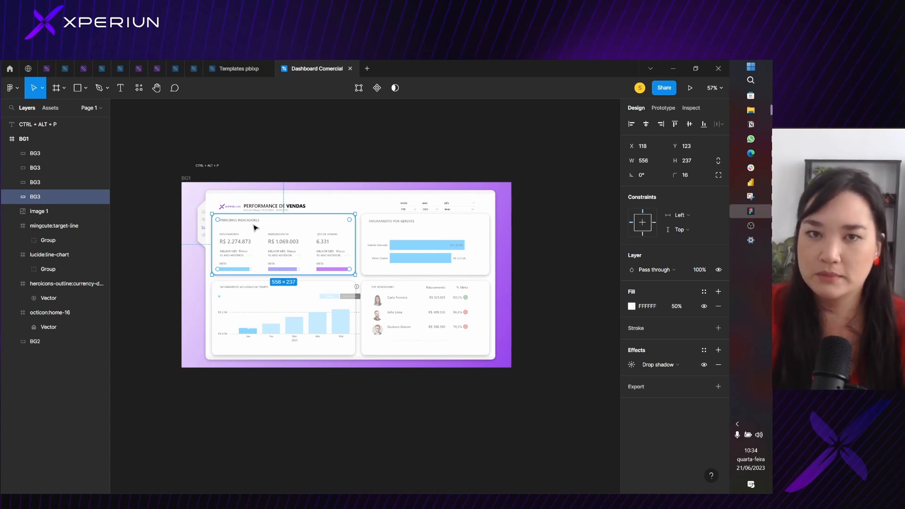
pyautogui.scroll(-2, 254, 227)
pyautogui.click(298, 210)
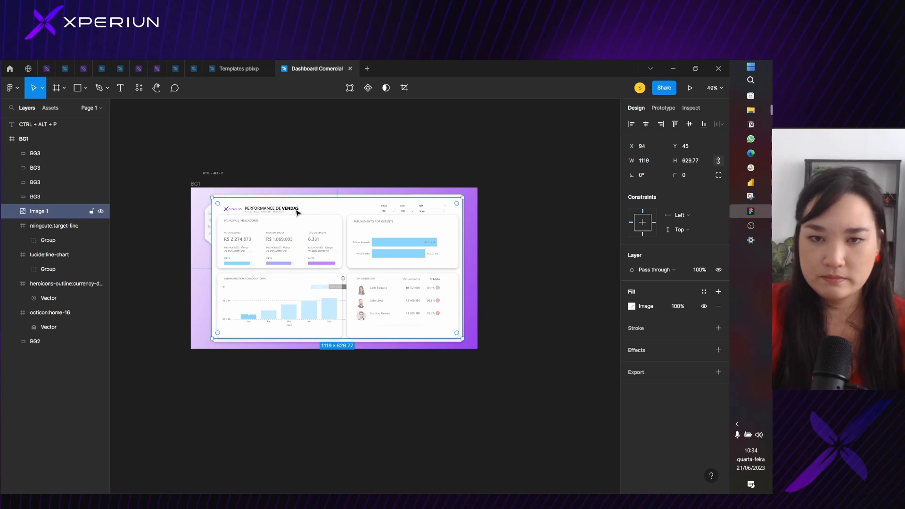
pyautogui.scroll(6, 276, 228)
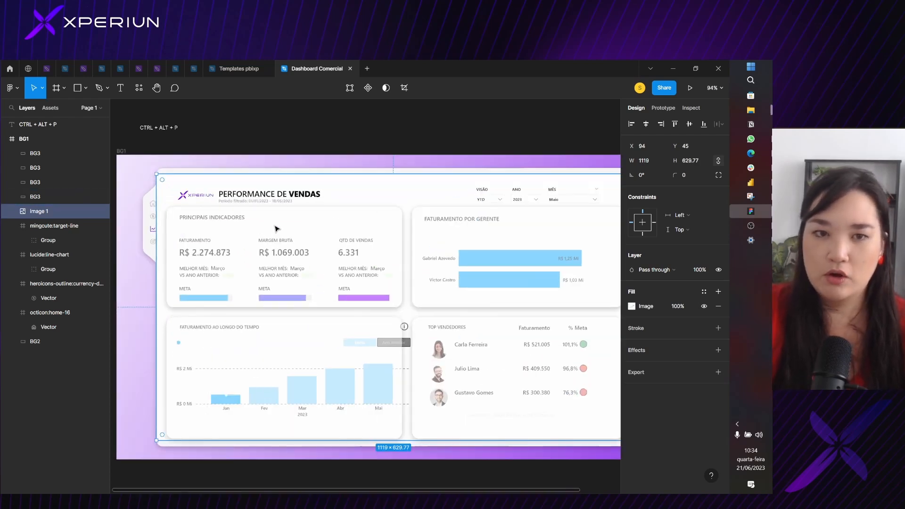
pyautogui.moveTo(372, 227); pyautogui.dragTo(430, 217)
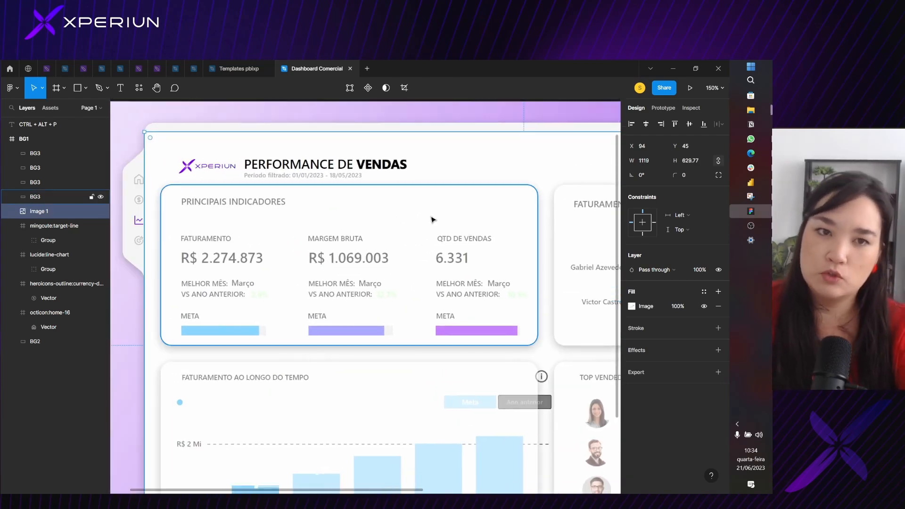
# Draw a horizontal line about 557 wide across the indicators card at Y 164, just below the Principais Indicadores title
pyautogui.click(85, 89)
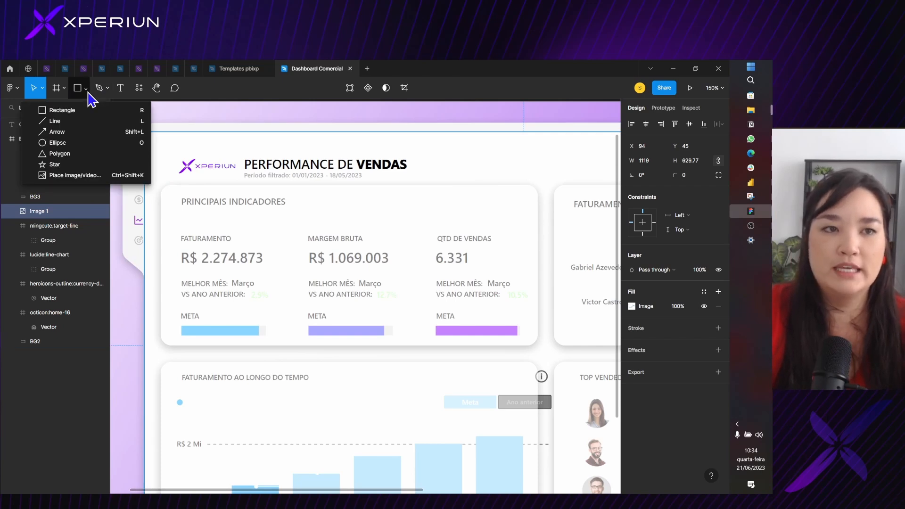
pyautogui.click(83, 92)
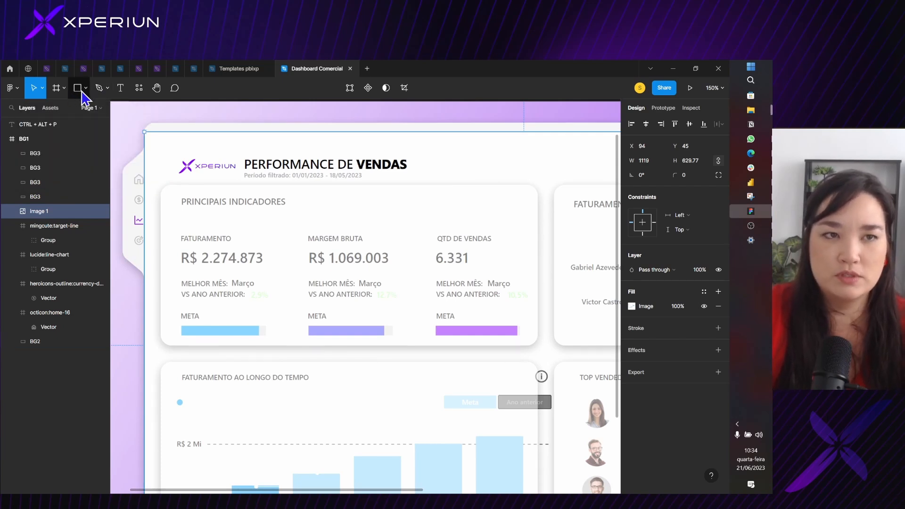
pyautogui.click(81, 91)
pyautogui.click(60, 123)
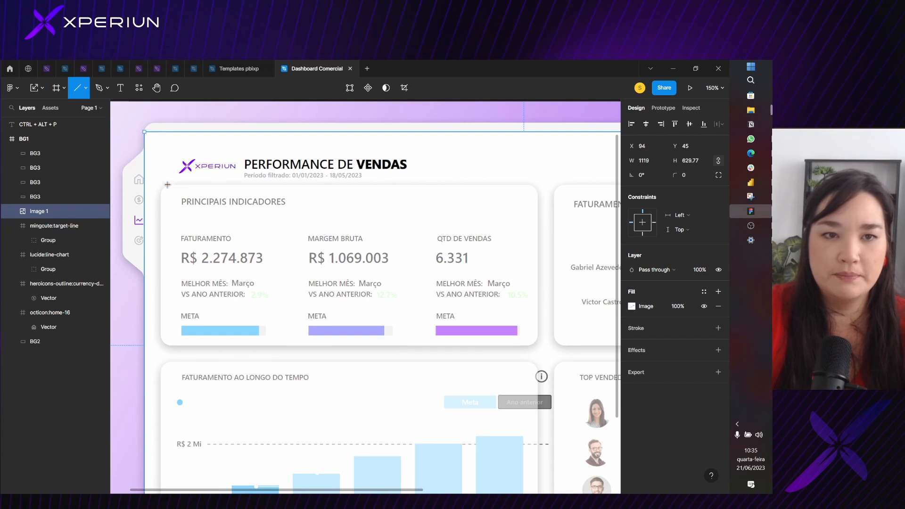
pyautogui.moveTo(159, 214)
pyautogui.mouseDown()
pyautogui.moveTo(537, 204)
pyautogui.moveTo(540, 216)
pyautogui.moveTo(528, 212)
pyautogui.moveTo(540, 219)
pyautogui.mouseUp()
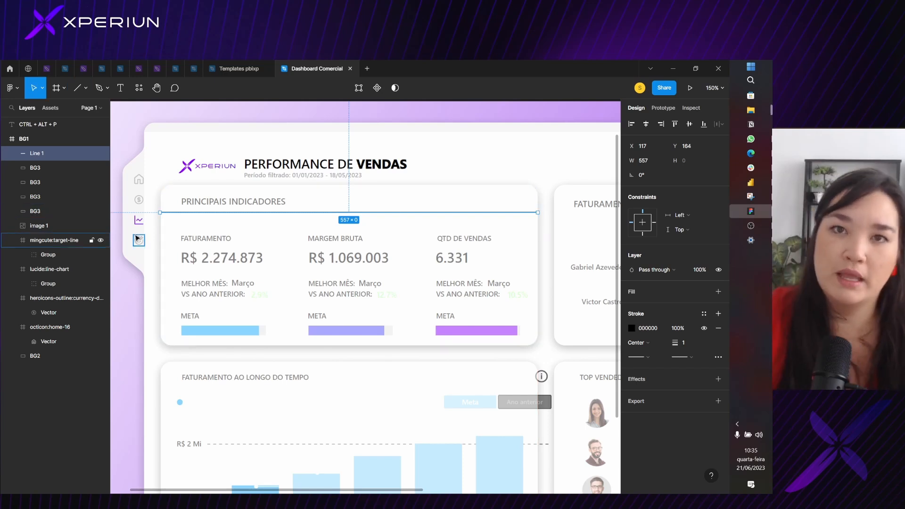
# Set the indicators divider line's stroke to F0F0F0 and move its left end to the card's edge at X 118
pyautogui.click(632, 328)
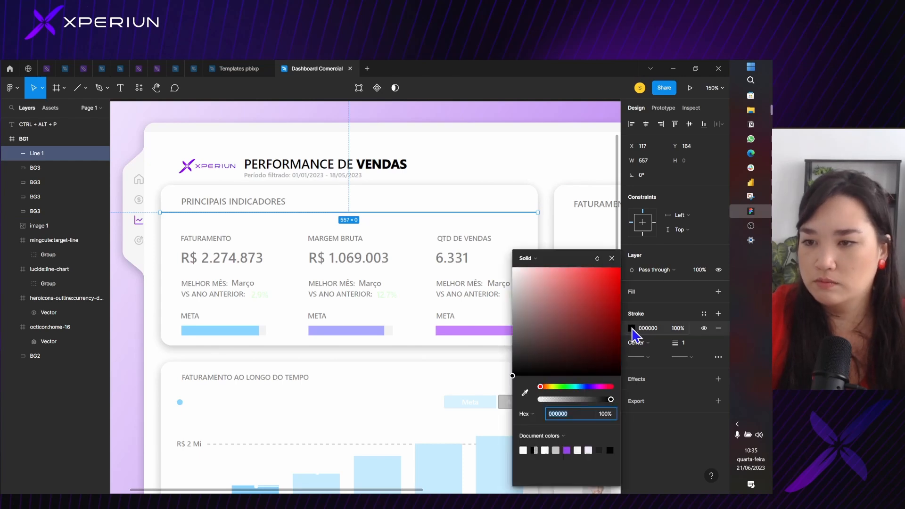
pyautogui.moveTo(585, 317)
pyautogui.mouseDown()
pyautogui.moveTo(528, 295)
pyautogui.moveTo(512, 278)
pyautogui.mouseUp()
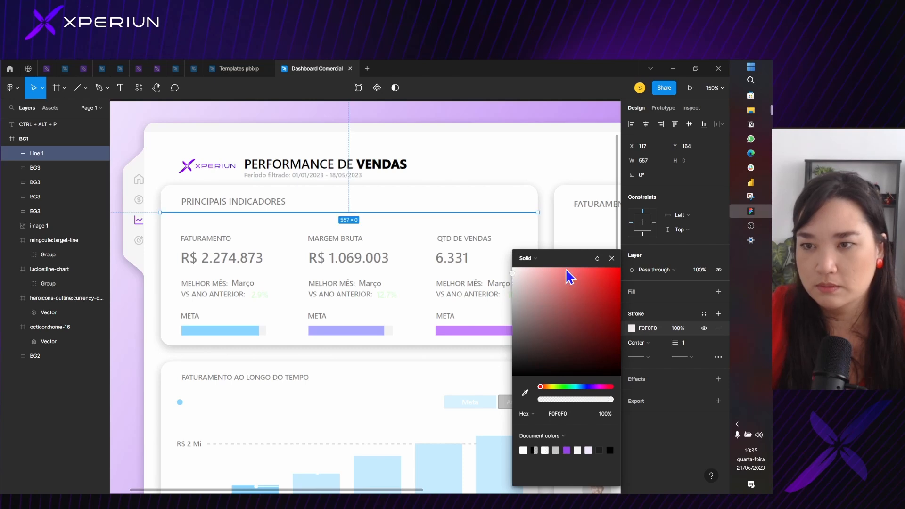
pyautogui.click(611, 258)
pyautogui.scroll(5, 155, 217)
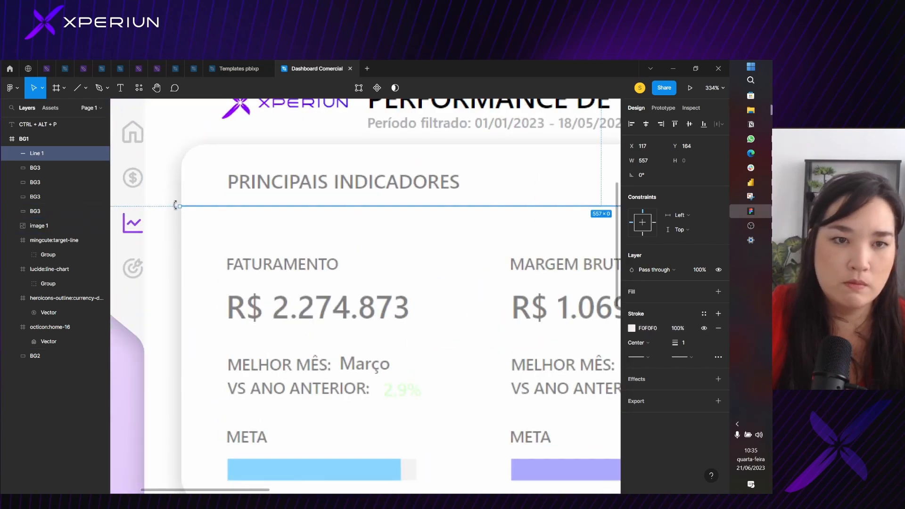
pyautogui.moveTo(179, 206); pyautogui.dragTo(181, 205)
pyautogui.scroll(-8, 394, 203)
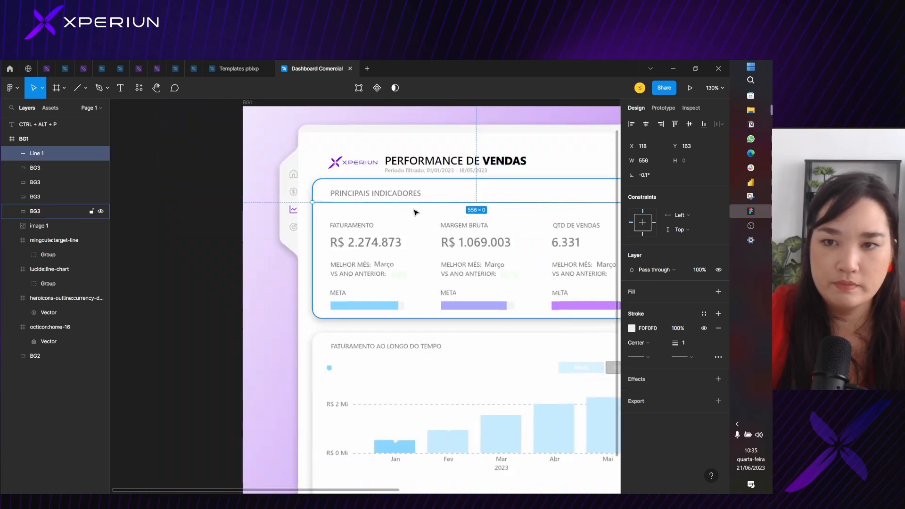
# Duplicate the indicators divider line and place the copy below the Faturamento ao Longo do Tempo title at Y 426
pyautogui.hotkey('ctrl', 'd')
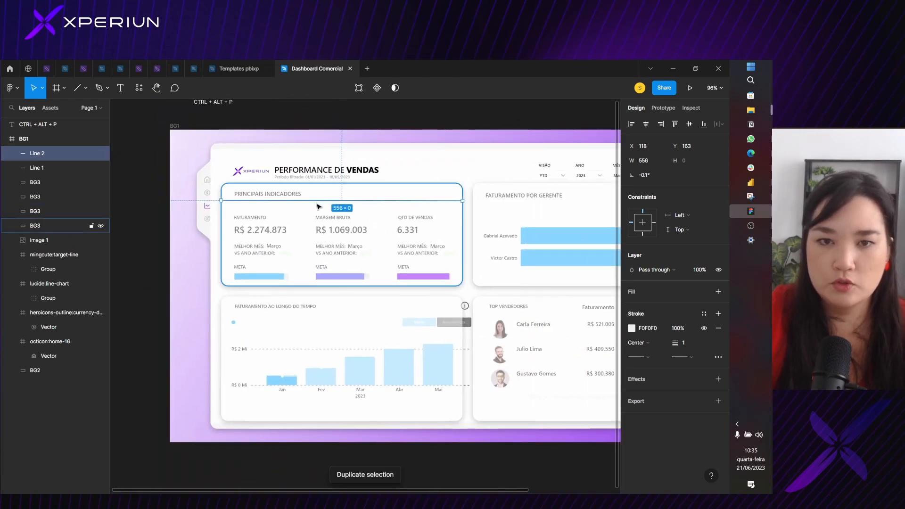
pyautogui.moveTo(318, 205); pyautogui.dragTo(324, 303)
pyautogui.moveTo(316, 331); pyautogui.dragTo(317, 319)
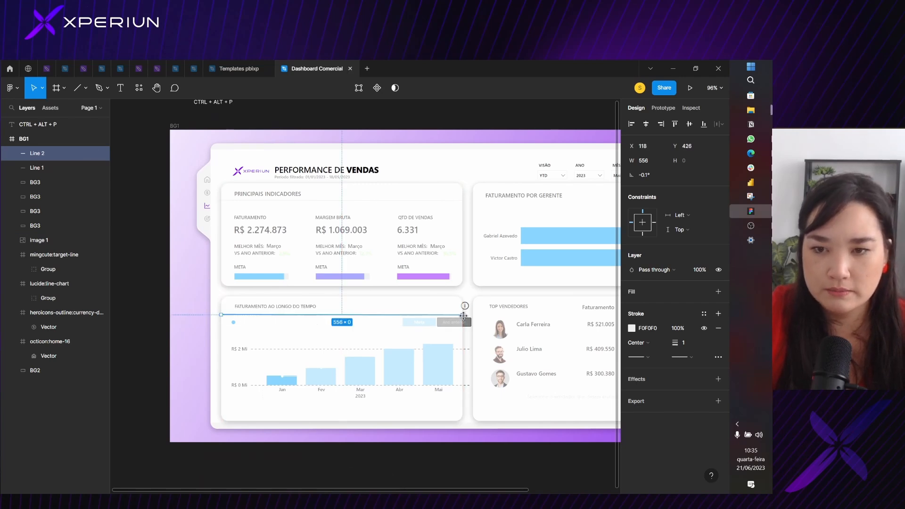
# Try to duplicate the revenue-over-time divider line onto the Faturamento por Gerente card
pyautogui.hotkey('ctrl', 'd')
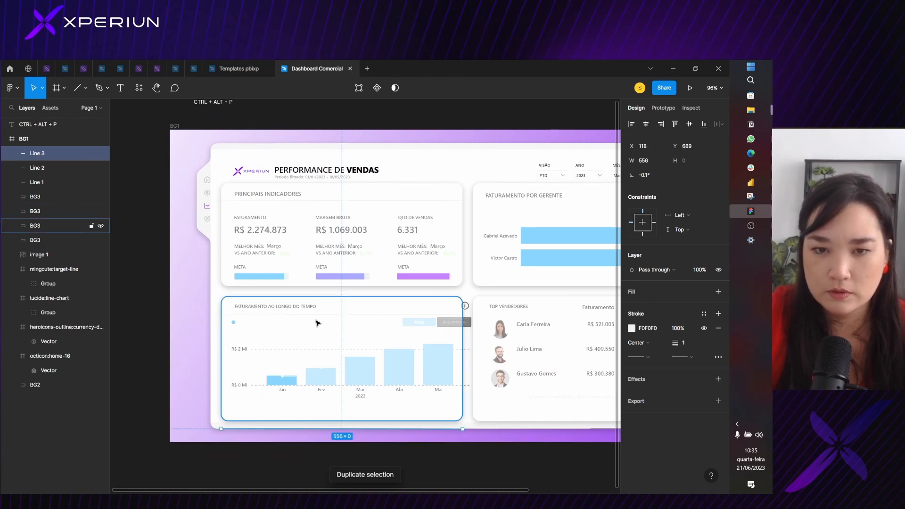
pyautogui.moveTo(311, 315); pyautogui.dragTo(568, 211)
pyautogui.hotkey('ctrl', 'z')
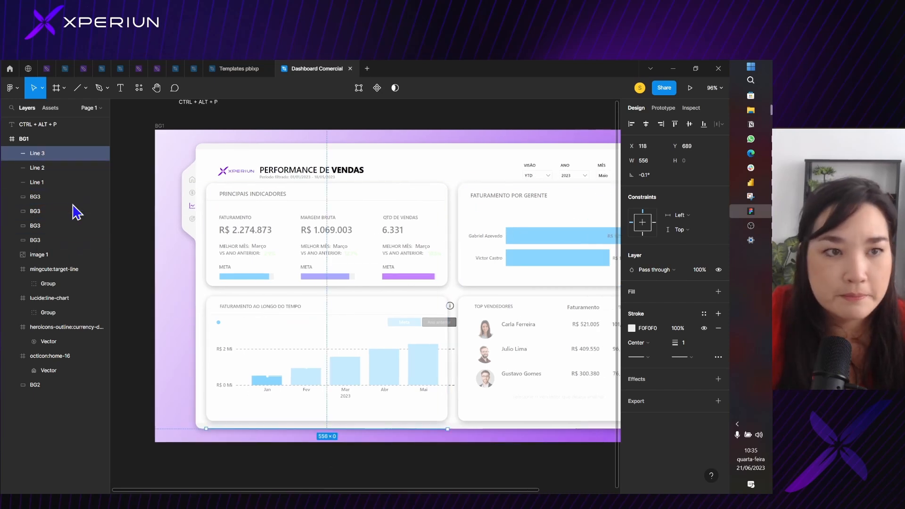
# Duplicate the revenue-over-time divider line below the Faturamento por Gerente title at X 698, Y 162, and shorten it to 497
pyautogui.click(37, 169)
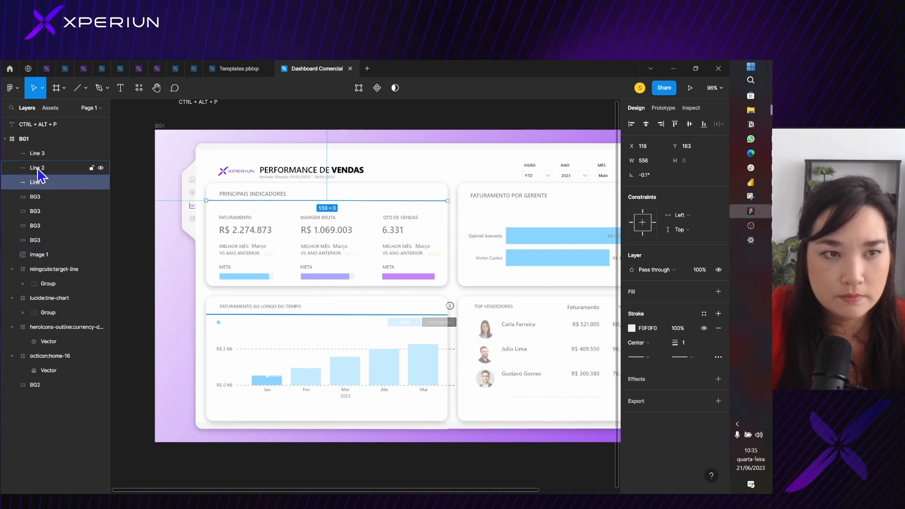
pyautogui.moveTo(257, 315); pyautogui.dragTo(335, 284)
pyautogui.hotkey('ctrl', 'z')
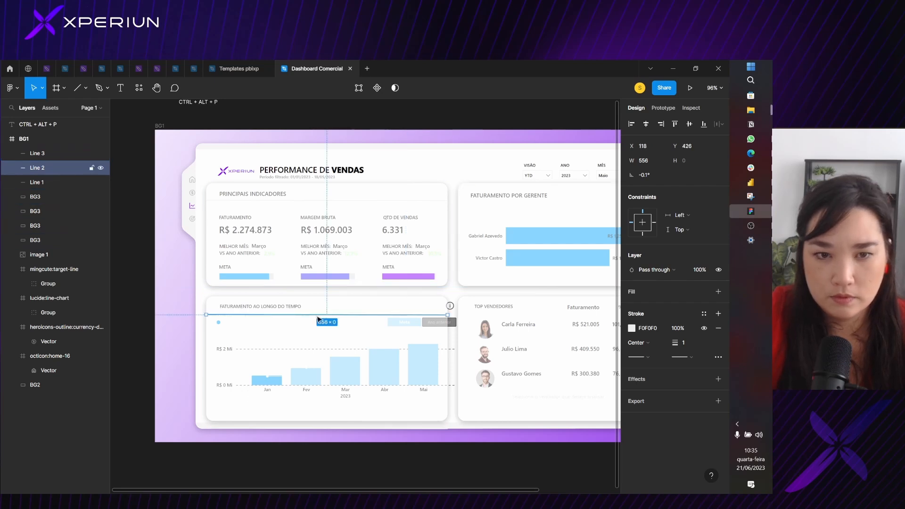
pyautogui.hotkey('ctrl', 'd')
pyautogui.moveTo(292, 319); pyautogui.dragTo(534, 201)
pyautogui.hscroll(3, 541, 203)
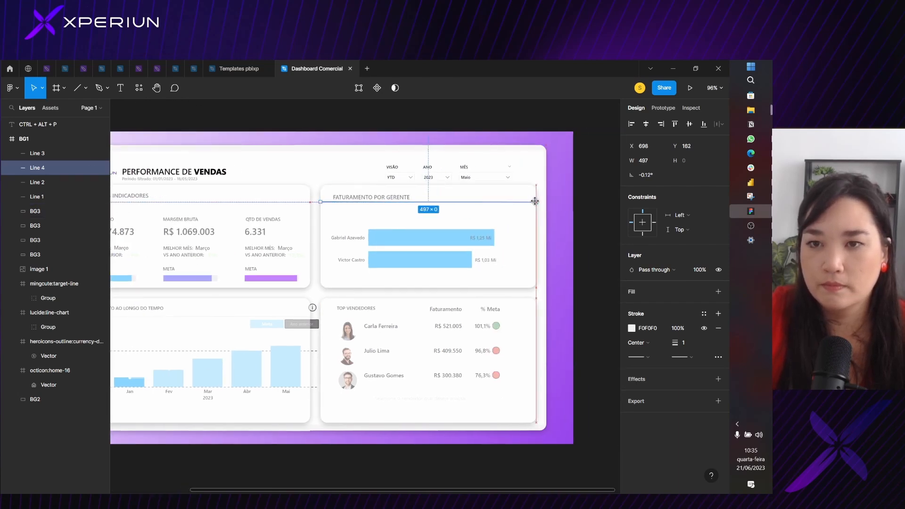
# Lower the Faturamento por Gerente divider line to Y 164 and adjust the height of its right end
pyautogui.scroll(5, 355, 203)
pyautogui.click(278, 209)
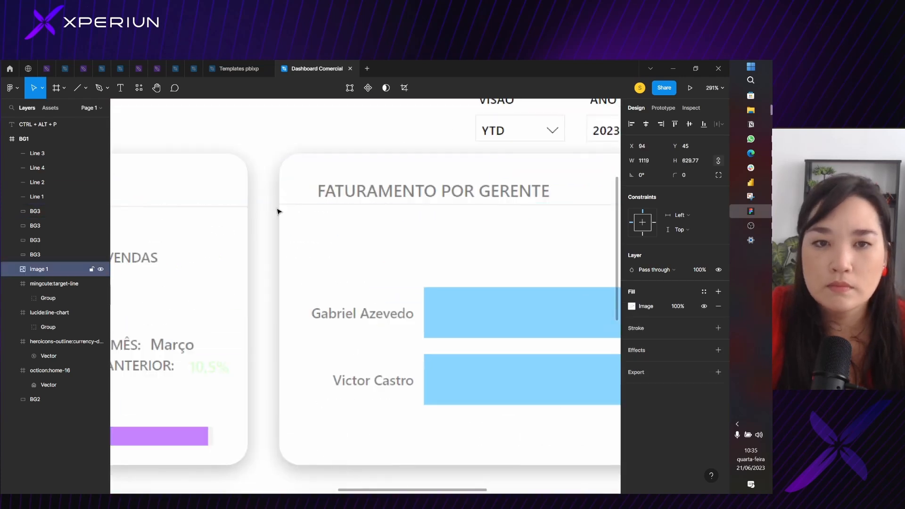
pyautogui.scroll(3, 296, 203)
pyautogui.scroll(2, 295, 204)
pyautogui.click(286, 216)
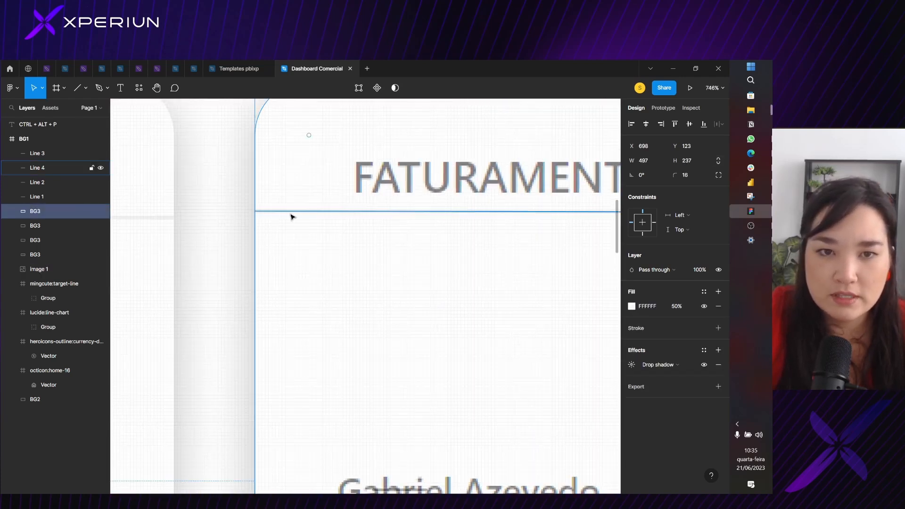
pyautogui.click(310, 214)
pyautogui.moveTo(310, 214); pyautogui.dragTo(306, 222)
pyautogui.scroll(-3, 418, 247)
pyautogui.moveTo(501, 259); pyautogui.dragTo(107, 215)
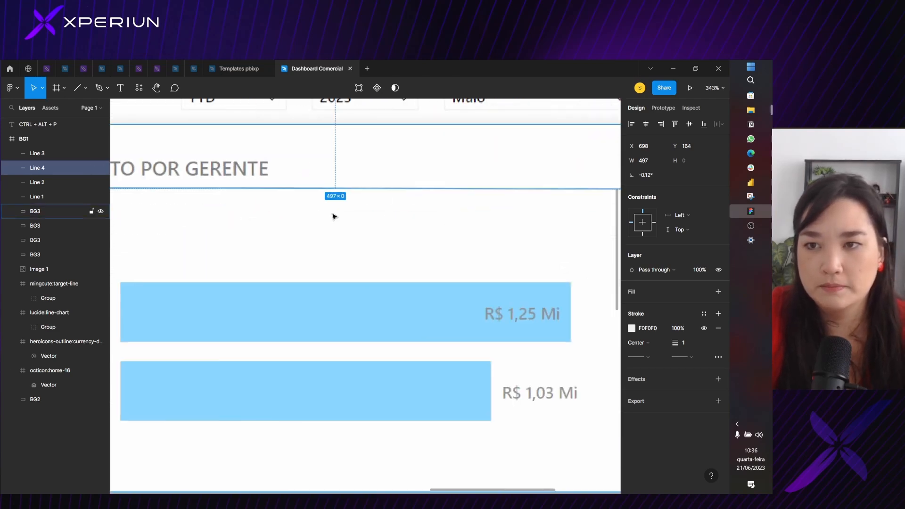
pyautogui.moveTo(361, 217); pyautogui.dragTo(81, 217)
pyautogui.moveTo(441, 188); pyautogui.dragTo(439, 186)
# Duplicate the Faturamento por Gerente divider line below the Top Vendedores title and fit it to the card's width at X 698, Y 427, W 497
pyautogui.scroll(-5, 438, 186)
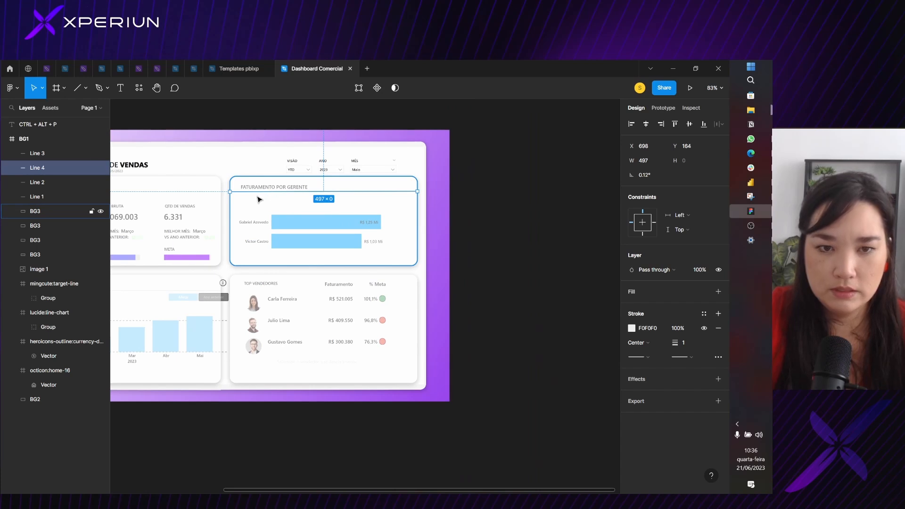
pyautogui.hotkey('ctrl', 'd')
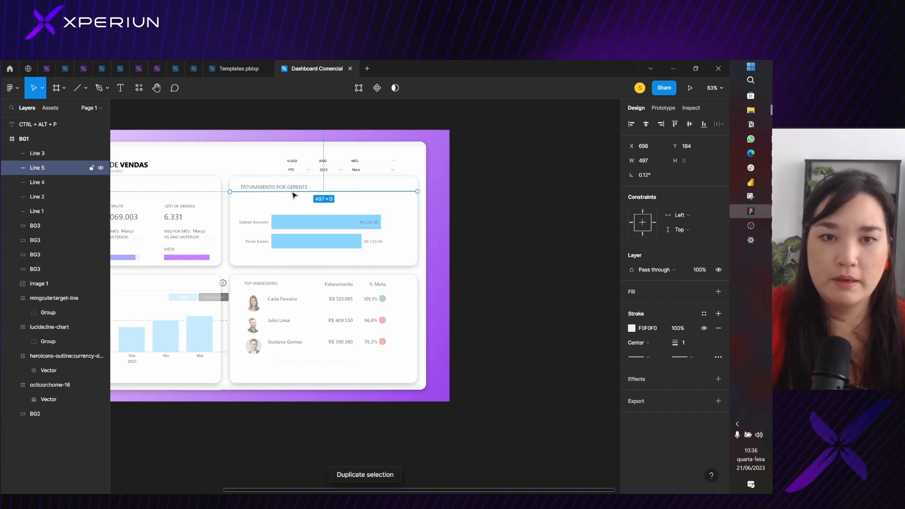
pyautogui.moveTo(295, 193); pyautogui.dragTo(290, 295)
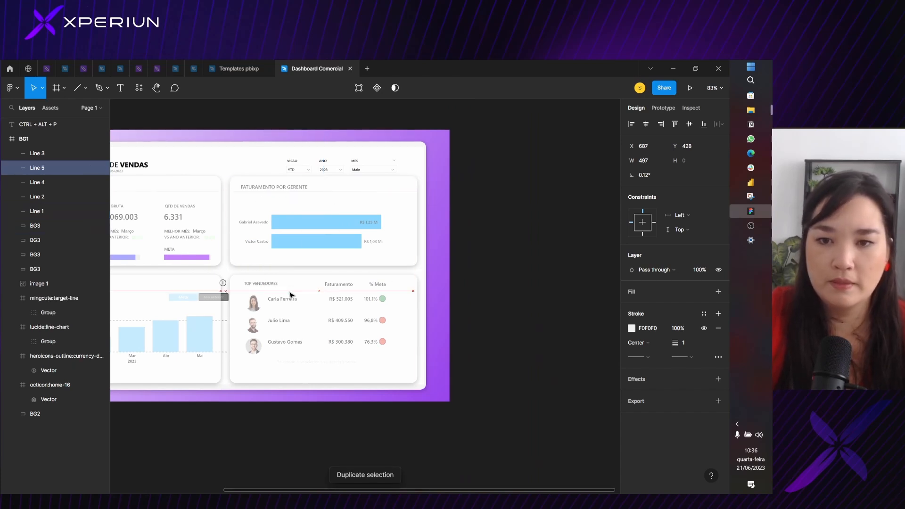
pyautogui.scroll(3, 429, 290)
pyautogui.moveTo(395, 292); pyautogui.dragTo(404, 294)
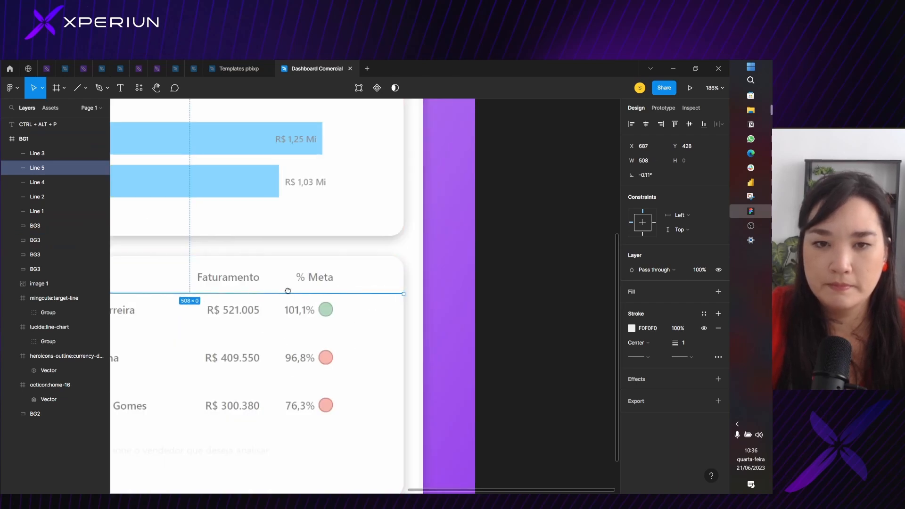
pyautogui.hscroll(-6, 283, 255)
pyautogui.scroll(-1, 282, 255)
pyautogui.moveTo(266, 247); pyautogui.dragTo(274, 244)
pyautogui.scroll(-5, 274, 244)
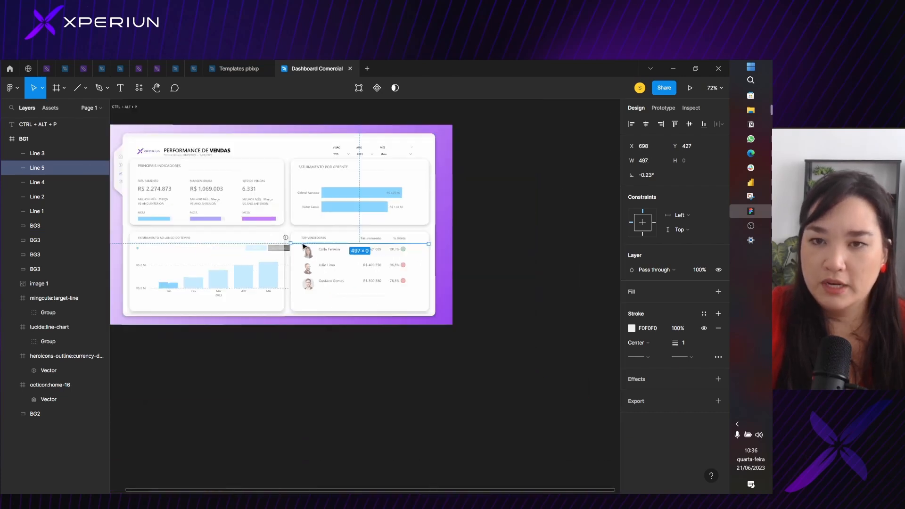
pyautogui.click(502, 184)
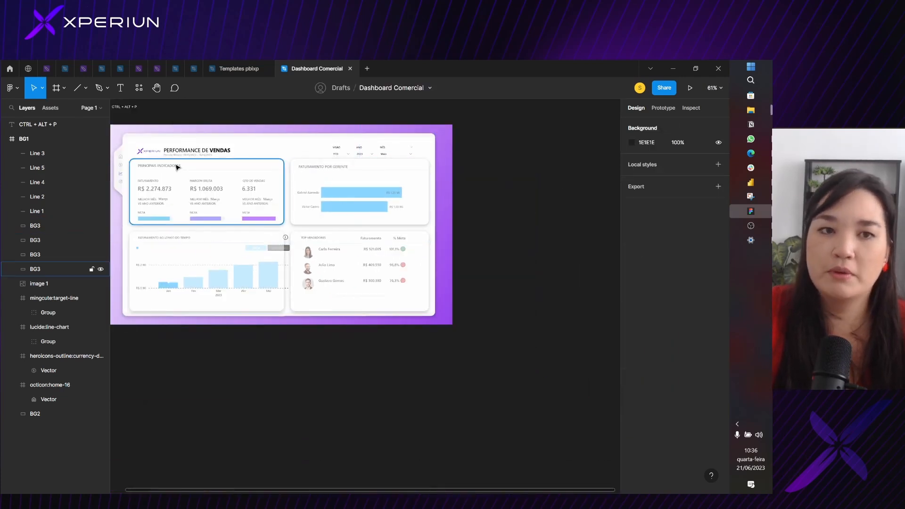
# Set the white fill opacity of all four BG3 cards together to 100%
pyautogui.scroll(-3, 156, 167)
pyautogui.moveTo(194, 143); pyautogui.dragTo(289, 191)
pyautogui.scroll(4, 404, 171)
pyautogui.scroll(-2, 426, 180)
pyautogui.click(301, 195)
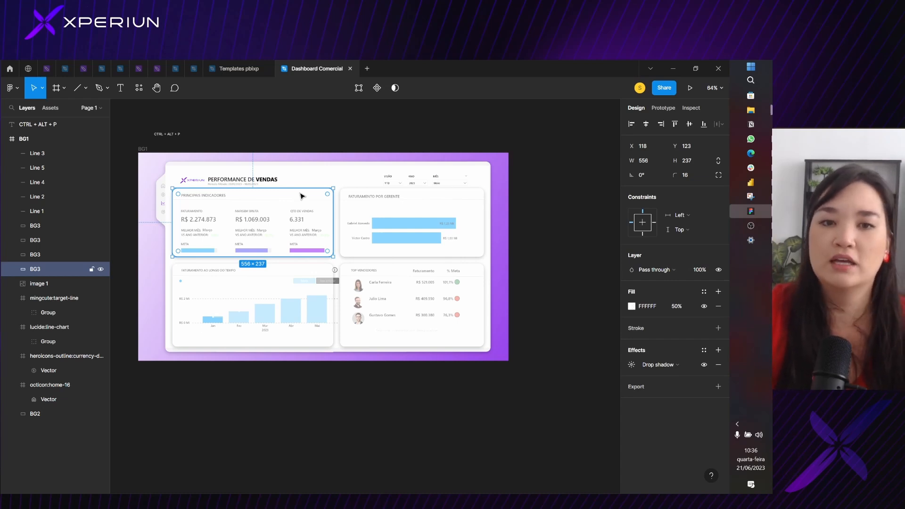
pyautogui.keyDown('shift'); pyautogui.click(460, 200); pyautogui.keyUp('shift')
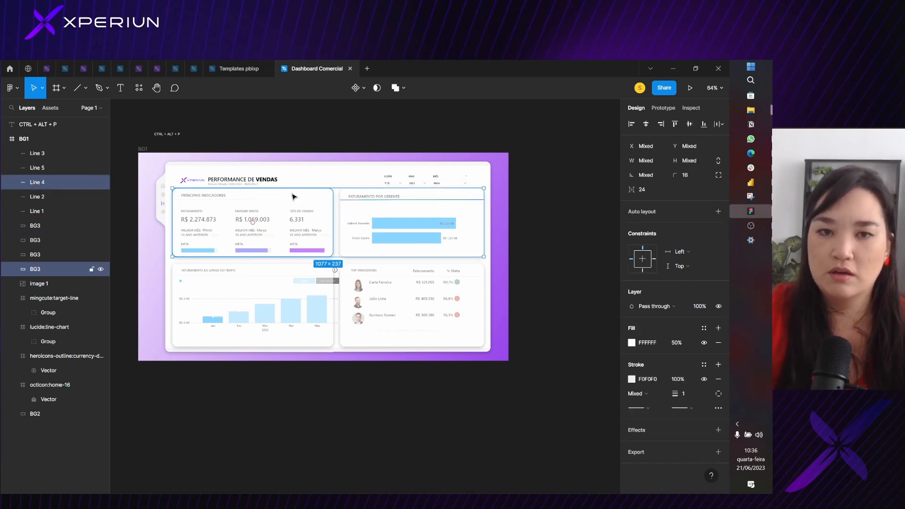
pyautogui.click(294, 196)
pyautogui.keyDown('shift'); pyautogui.click(460, 196); pyautogui.keyUp('shift')
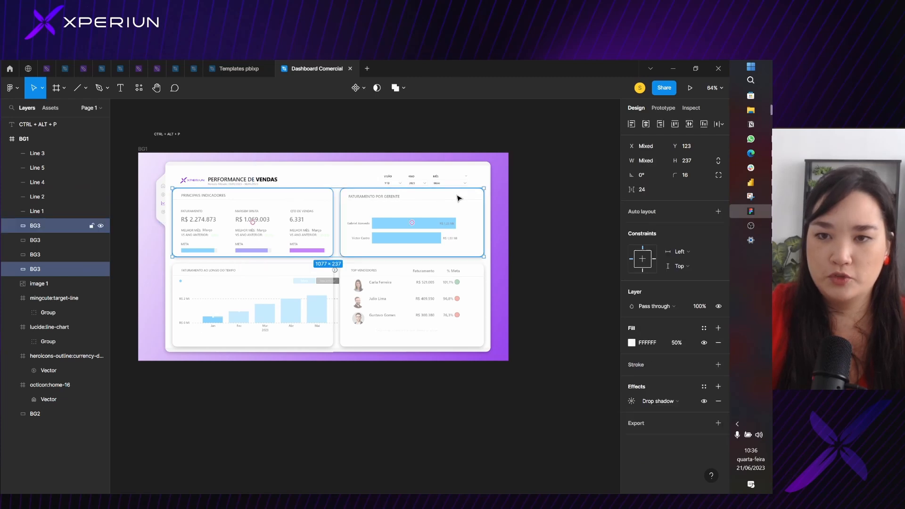
pyautogui.keyDown('shift'); pyautogui.click(270, 274); pyautogui.keyUp('shift')
pyautogui.keyDown('shift'); pyautogui.click(434, 278); pyautogui.keyUp('shift')
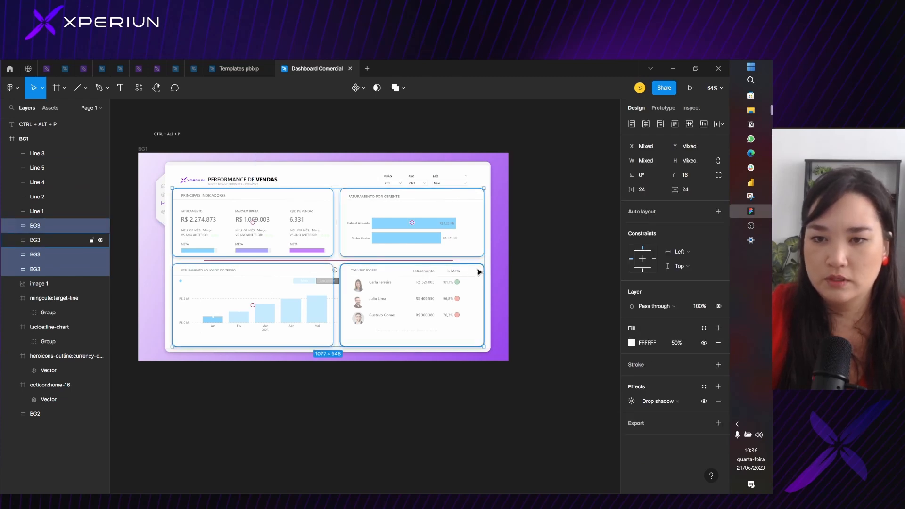
pyautogui.click(678, 343)
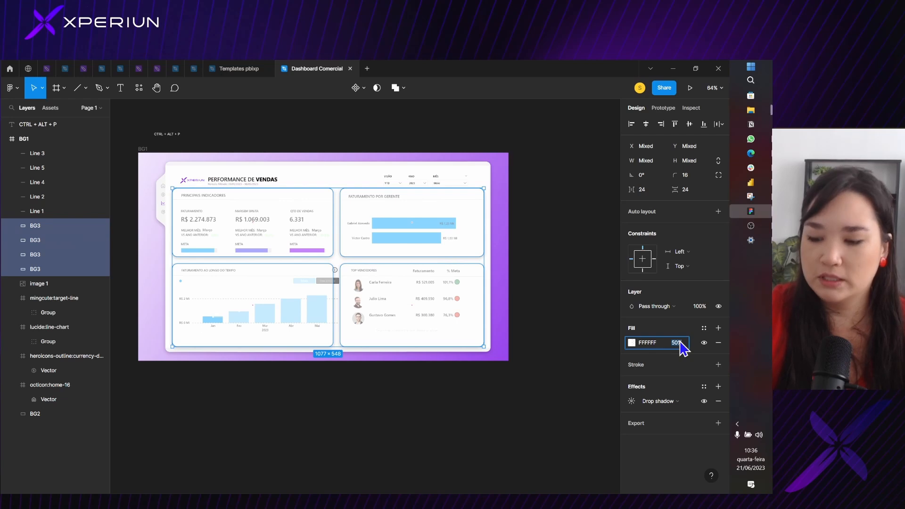
pyautogui.press('Return')
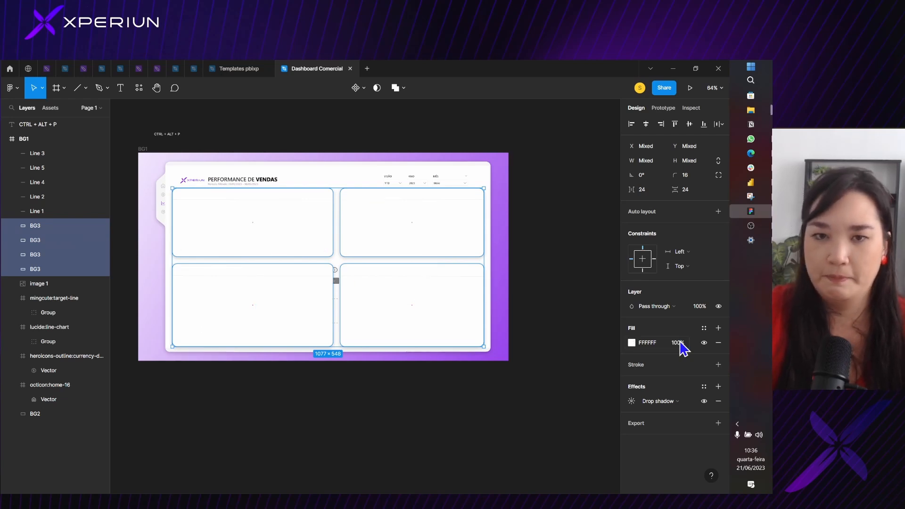
pyautogui.click(566, 315)
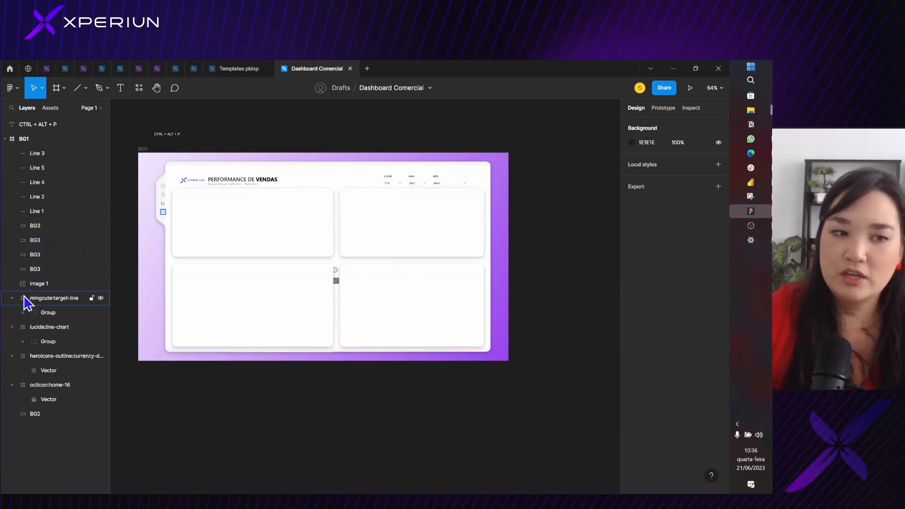
# Hide the Image 1 dashboard screenshot layer so only the background design shows
pyautogui.click(37, 285)
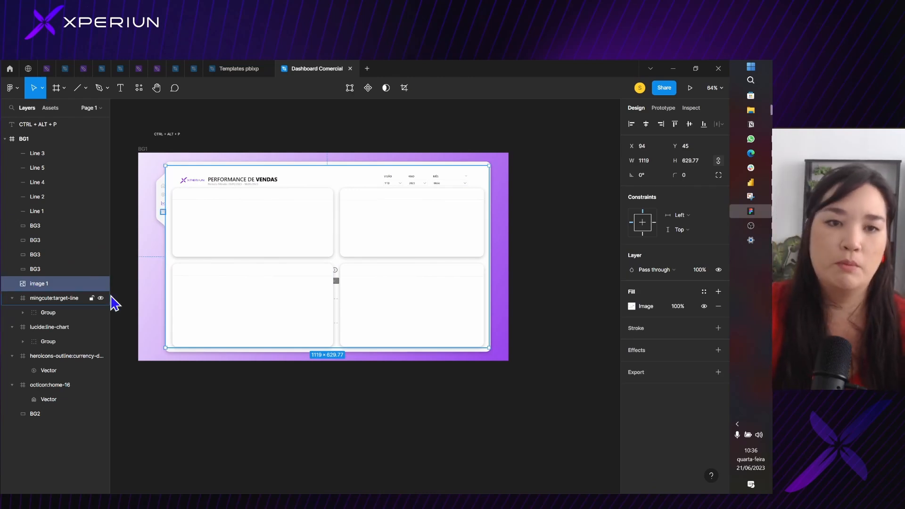
pyautogui.click(100, 283)
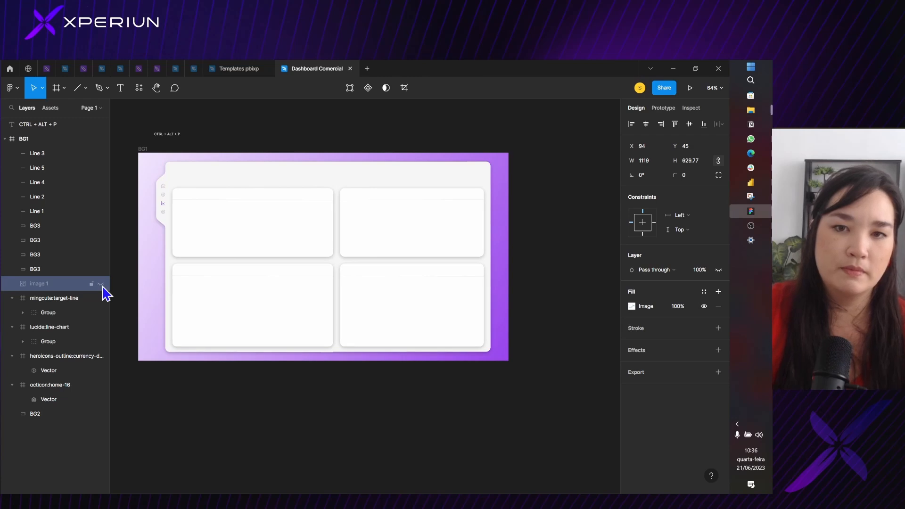
pyautogui.click(334, 174)
pyautogui.click(251, 137)
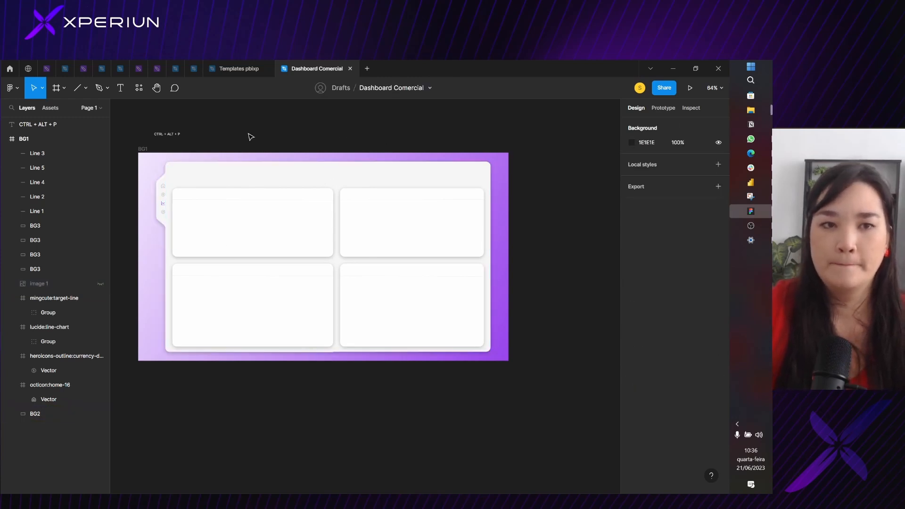
# Select the light grey BG2 panel behind the four cards
pyautogui.keyDown('ctrl'); pyautogui.scroll(-3, 222, 133); pyautogui.keyUp('ctrl')
pyautogui.scroll(3, 311, 119)
pyautogui.click(258, 201)
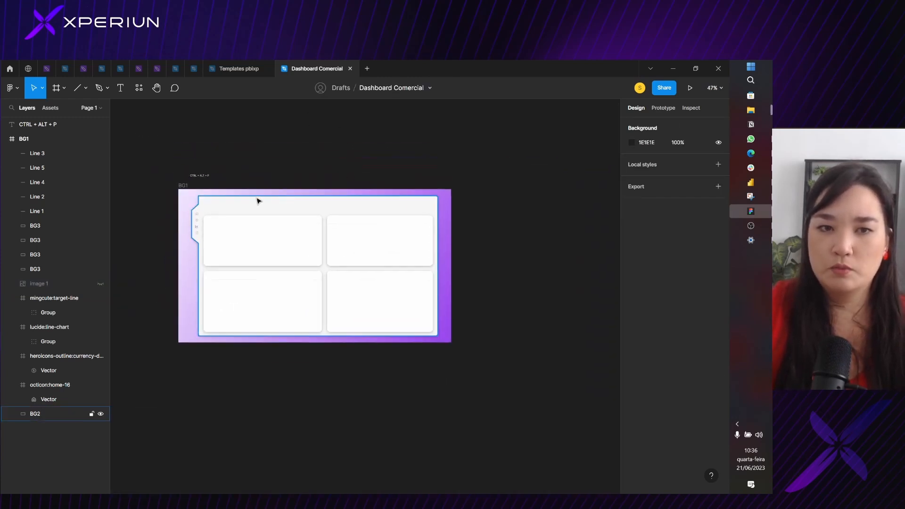
pyautogui.scroll(3, 258, 201)
pyautogui.press('Escape')
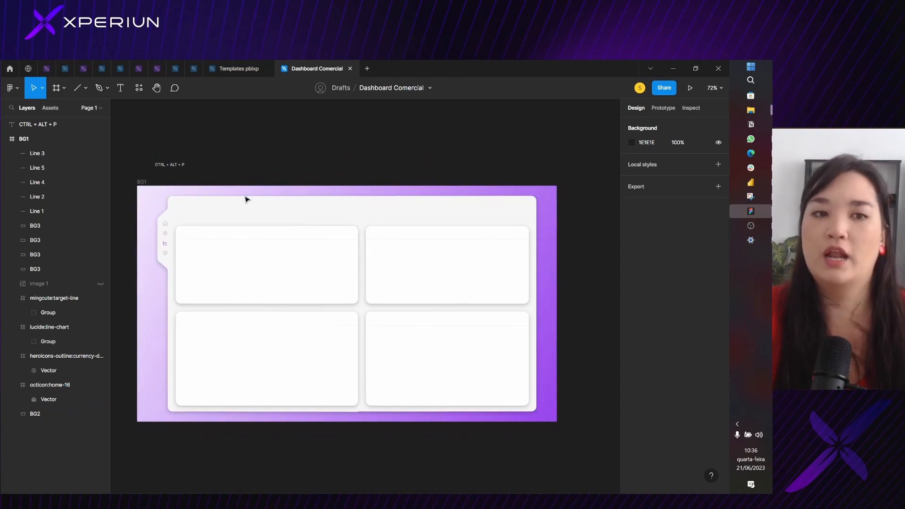
pyautogui.click(224, 205)
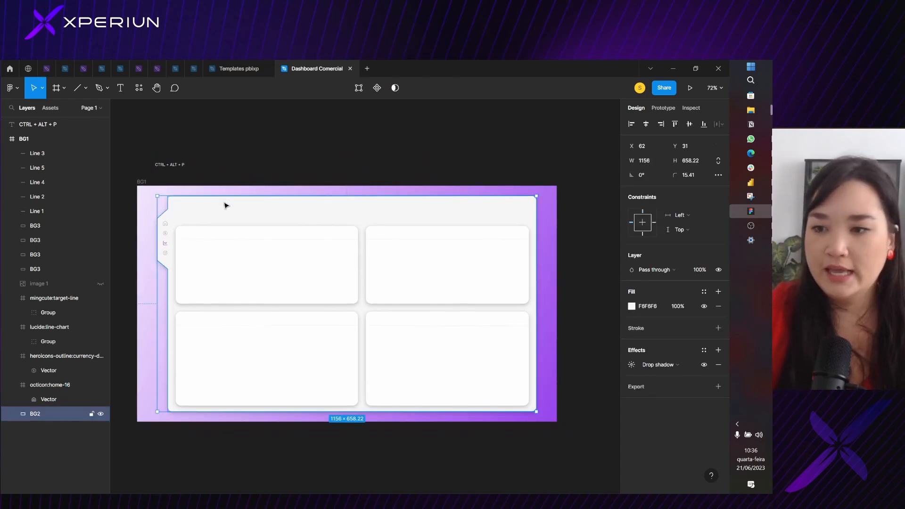
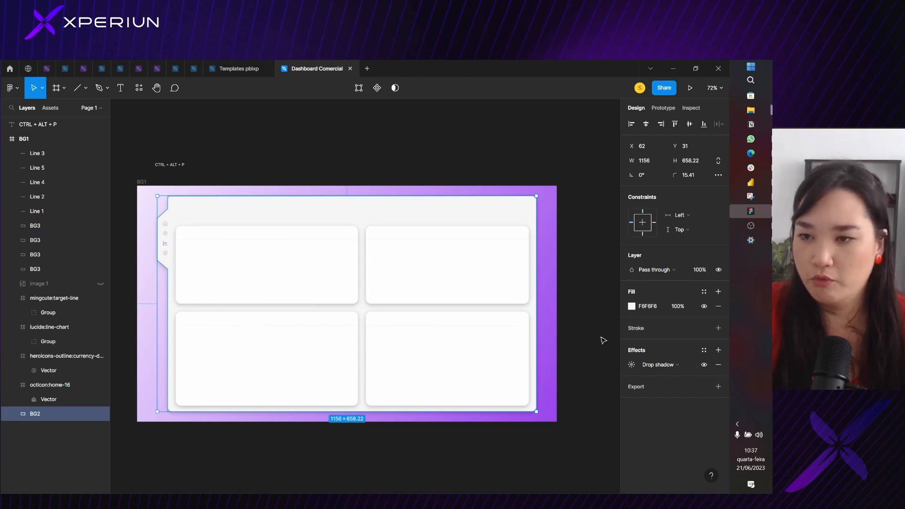
# Change the BG2 panel's fill to the very light lilac FAF6FD
pyautogui.click(632, 307)
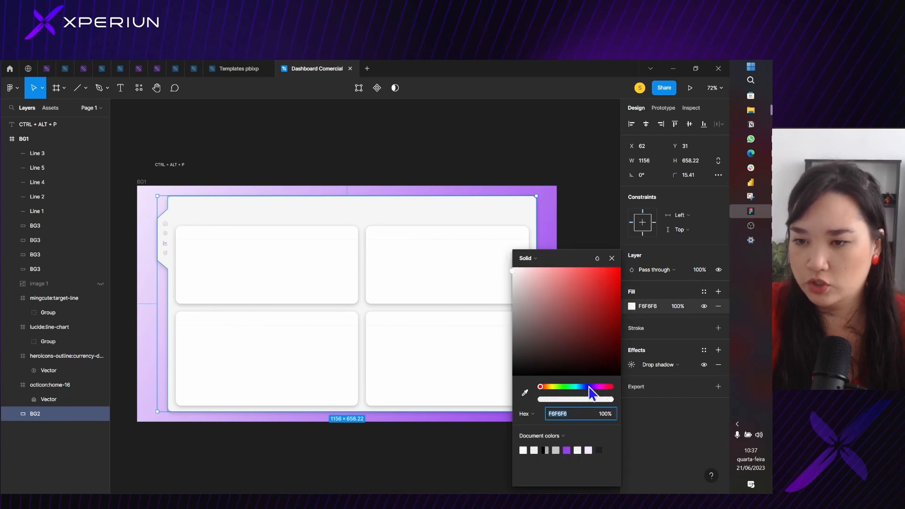
pyautogui.moveTo(589, 387); pyautogui.dragTo(595, 387)
pyautogui.moveTo(573, 344); pyautogui.dragTo(518, 270)
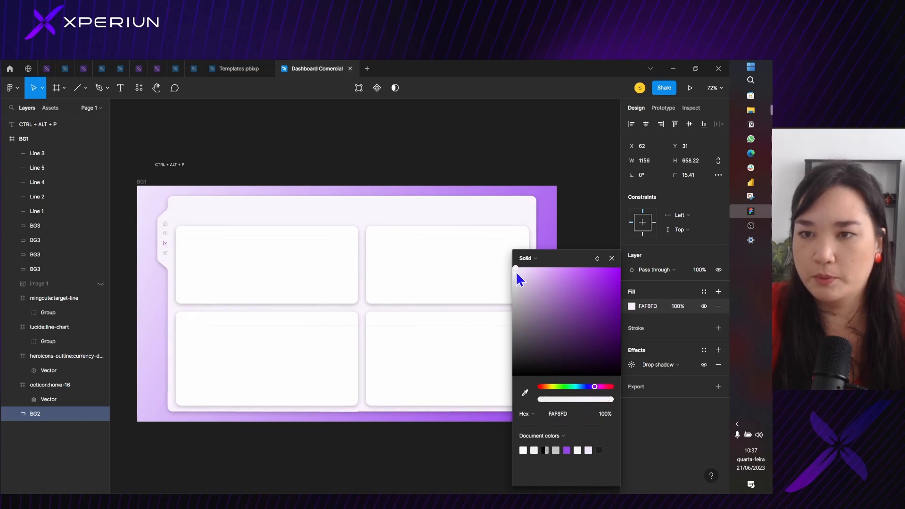
pyautogui.click(612, 258)
pyautogui.click(378, 165)
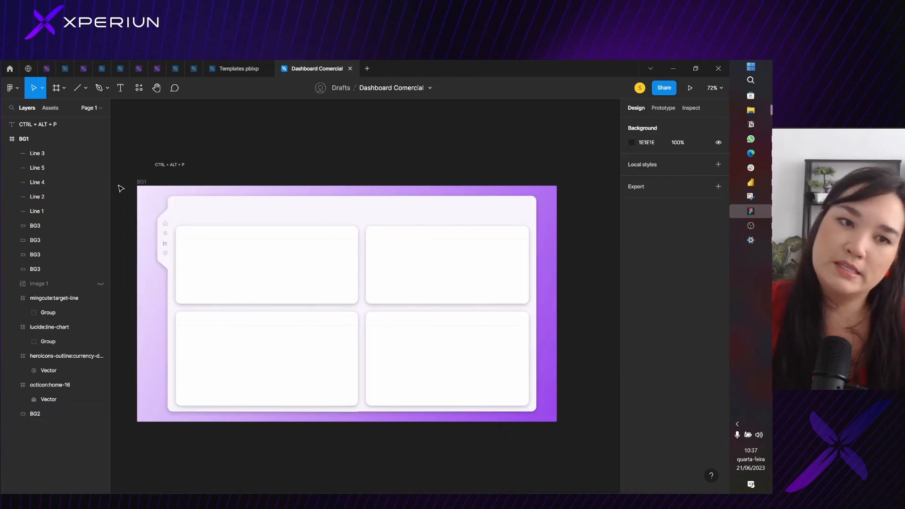
# Open the BG1 frame's linear gradient fill for editing and try moving its purple end stop close to the start stop
pyautogui.click(141, 183)
pyautogui.scroll(-1, 527, 299)
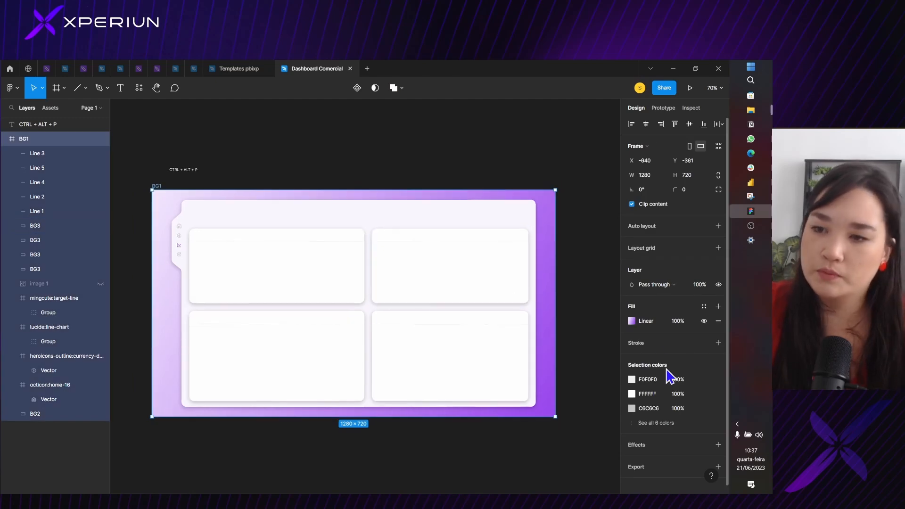
pyautogui.click(632, 321)
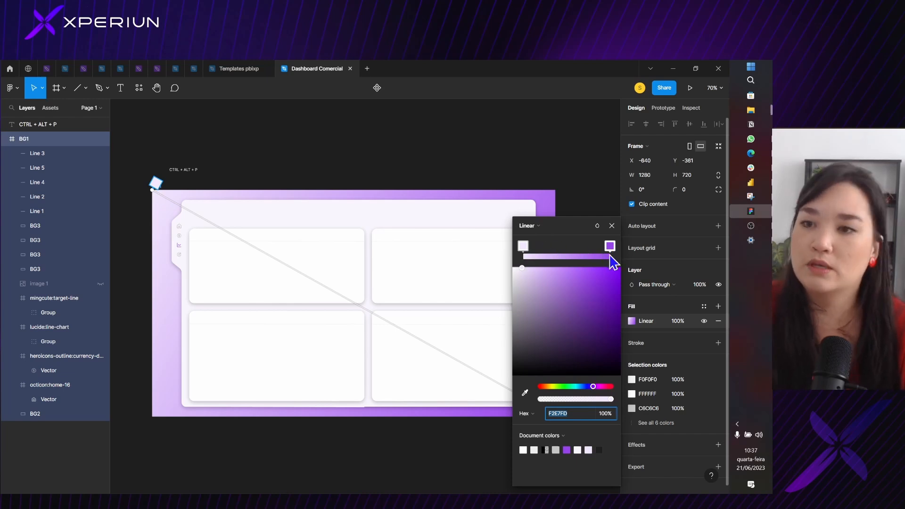
pyautogui.click(526, 250)
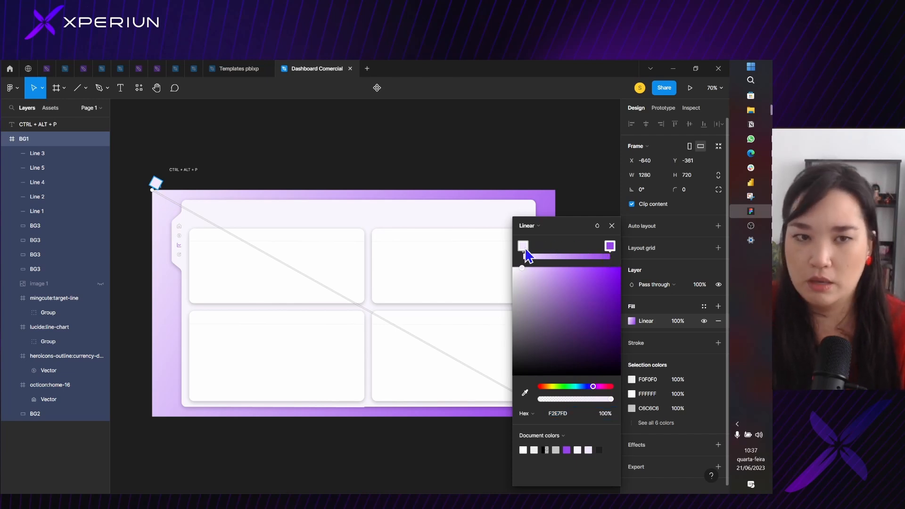
pyautogui.moveTo(609, 250); pyautogui.dragTo(544, 258)
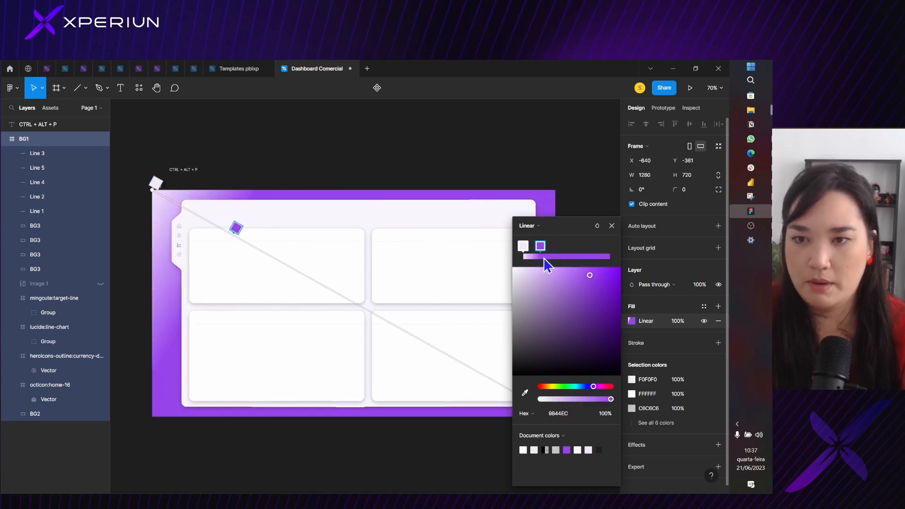
pyautogui.click(554, 257)
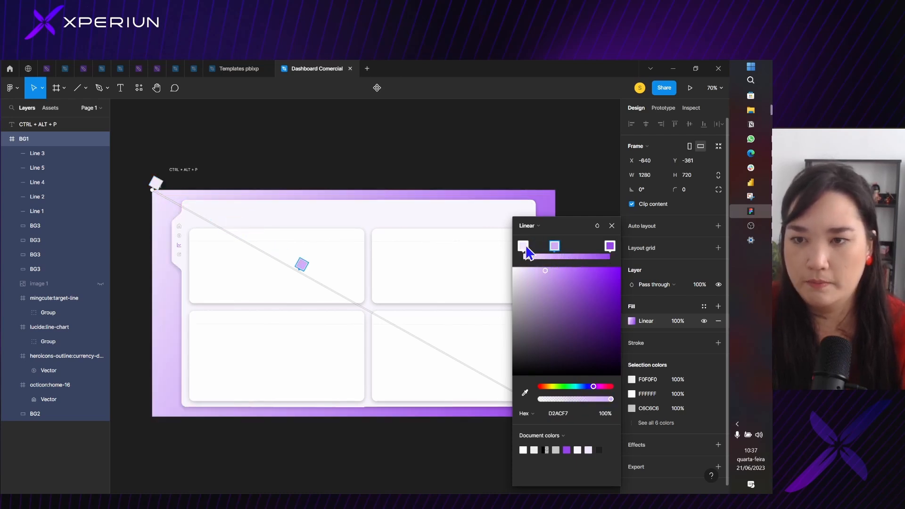
pyautogui.press('Delete')
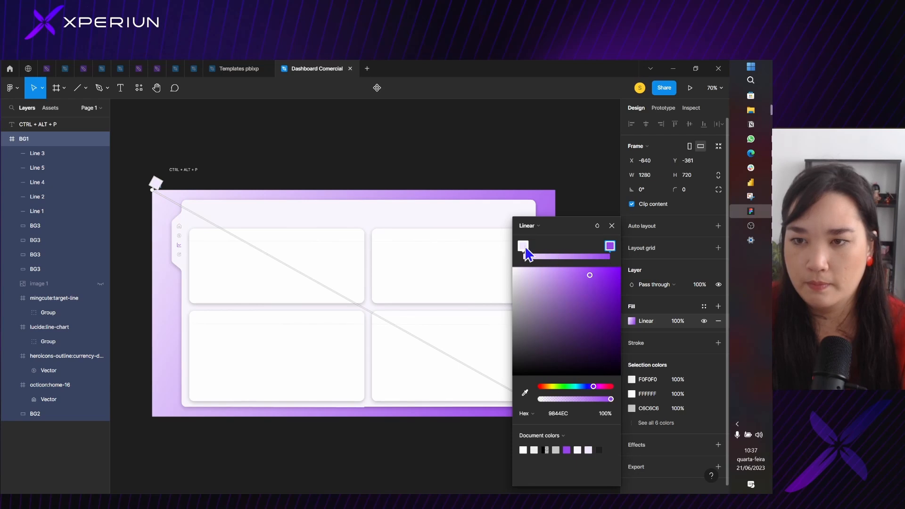
# Set the BG1 gradient's start stop to the lilac D1ACF7 and its end stop to the blue-violet 7044EC
pyautogui.moveTo(524, 248); pyautogui.dragTo(482, 236)
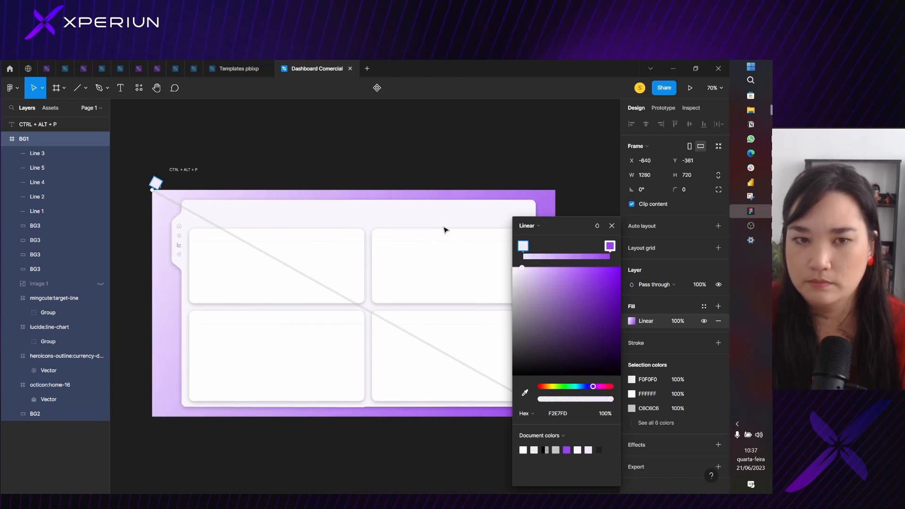
pyautogui.moveTo(527, 282); pyautogui.dragTo(545, 275)
pyautogui.click(609, 247)
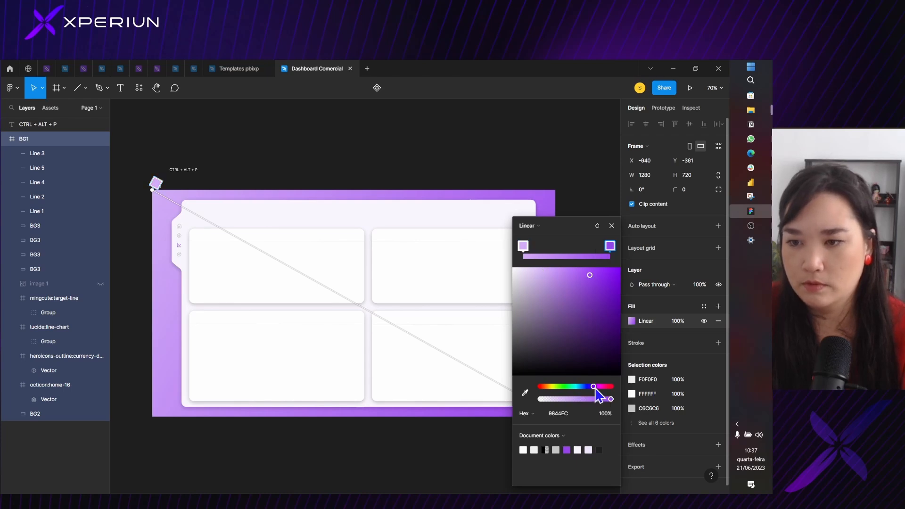
pyautogui.moveTo(596, 388); pyautogui.dragTo(591, 388)
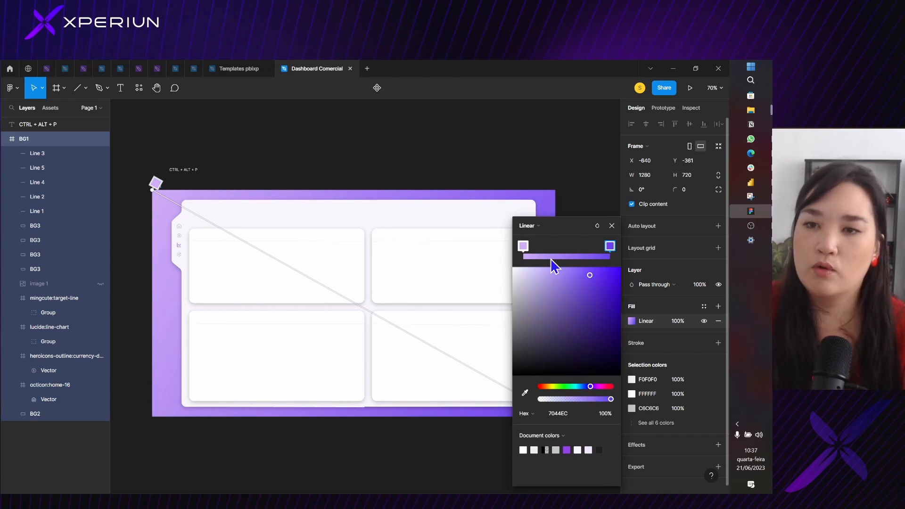
# Add a stop at the middle of the BG1 gradient and colour it 6B29EE
pyautogui.click(565, 256)
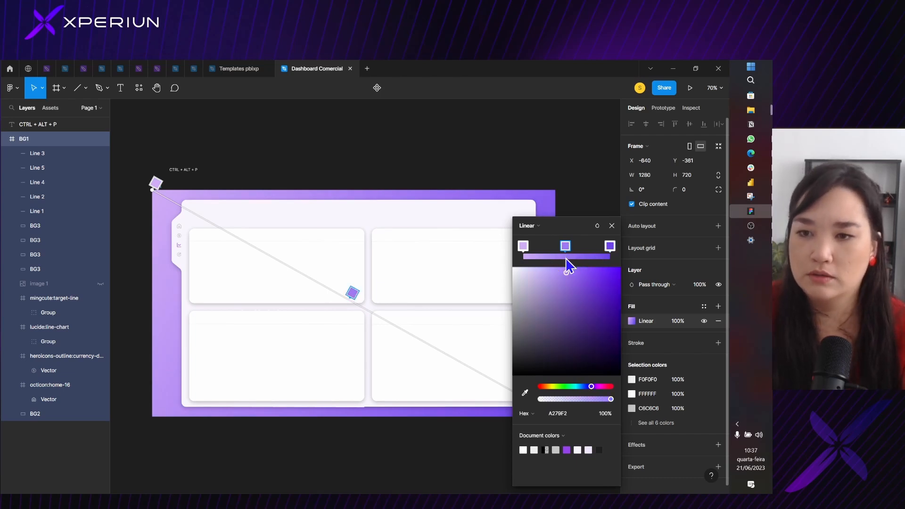
pyautogui.moveTo(584, 332); pyautogui.dragTo(603, 279)
pyautogui.scroll(-5, 485, 212)
pyautogui.scroll(-1, 485, 213)
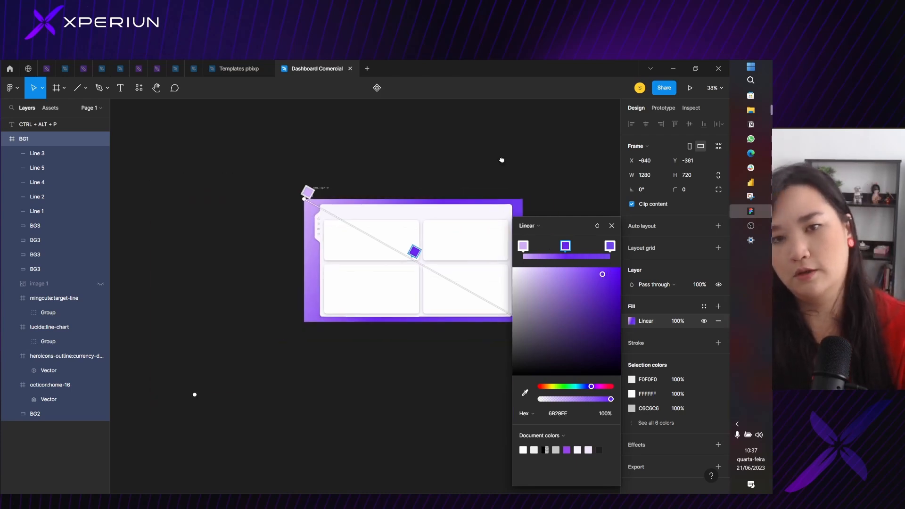
pyautogui.moveTo(501, 157); pyautogui.dragTo(396, 146)
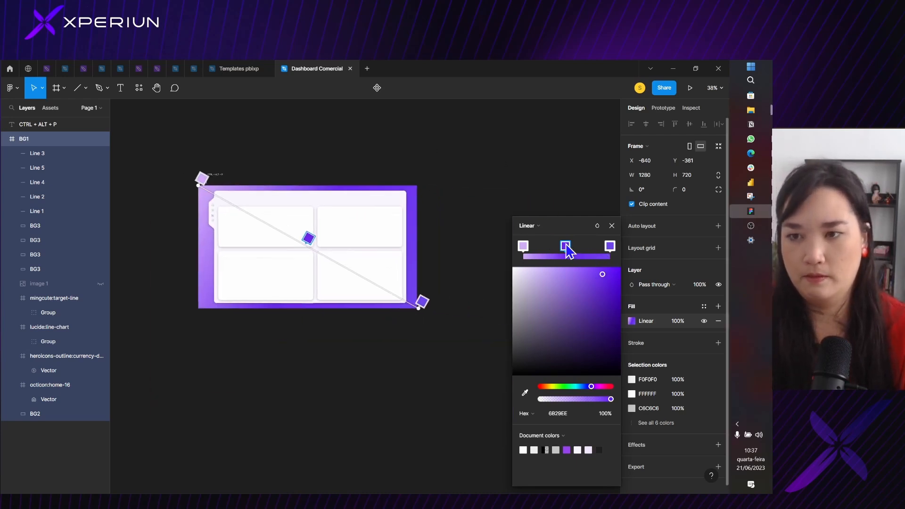
# Extend the gradient's start point beyond the frame's upper-left corner and reposition the middle stop slightly past the gradient's midpoint
pyautogui.moveTo(566, 244); pyautogui.dragTo(596, 250)
pyautogui.click(605, 254)
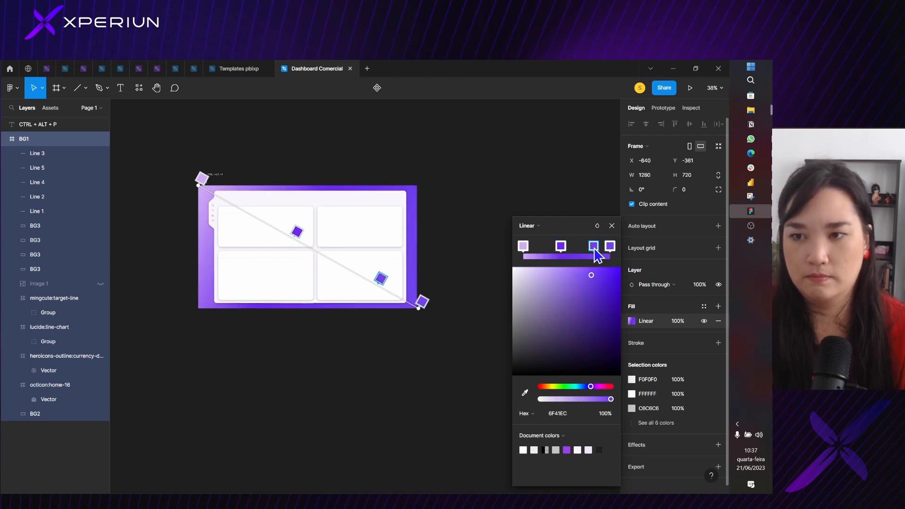
pyautogui.hotkey('ctrl', 'z')
pyautogui.hotkey('ctrl', 'z')
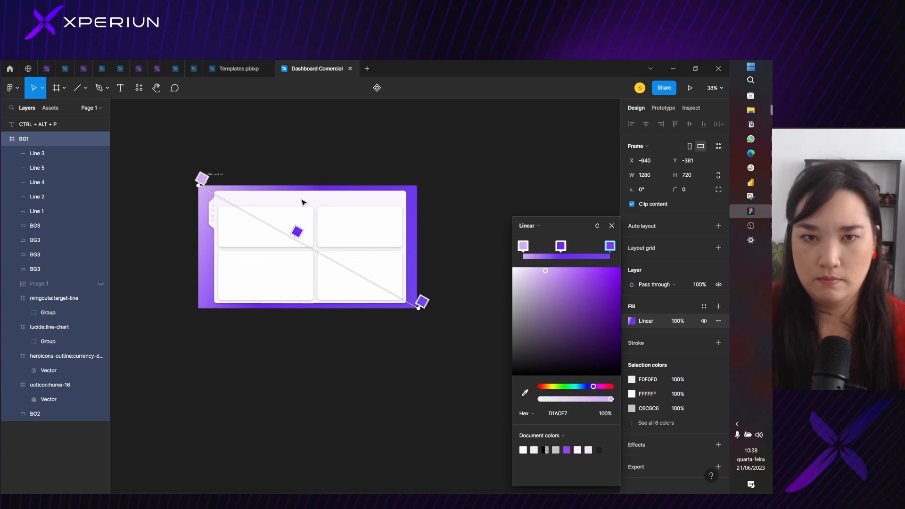
pyautogui.moveTo(199, 186); pyautogui.dragTo(186, 176)
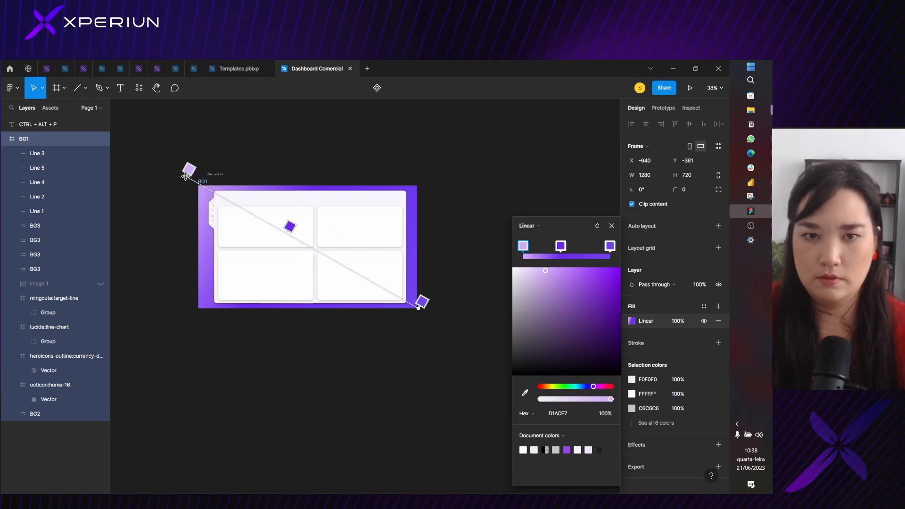
pyautogui.moveTo(286, 225); pyautogui.dragTo(326, 244)
# Change the BG1 gradient's end stop to the purple 9813D7
pyautogui.click(611, 247)
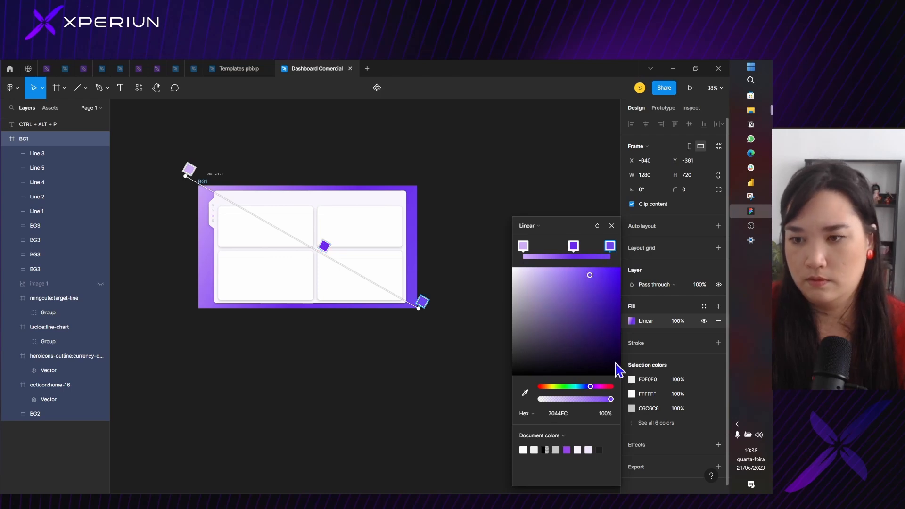
pyautogui.moveTo(618, 369); pyautogui.dragTo(611, 277)
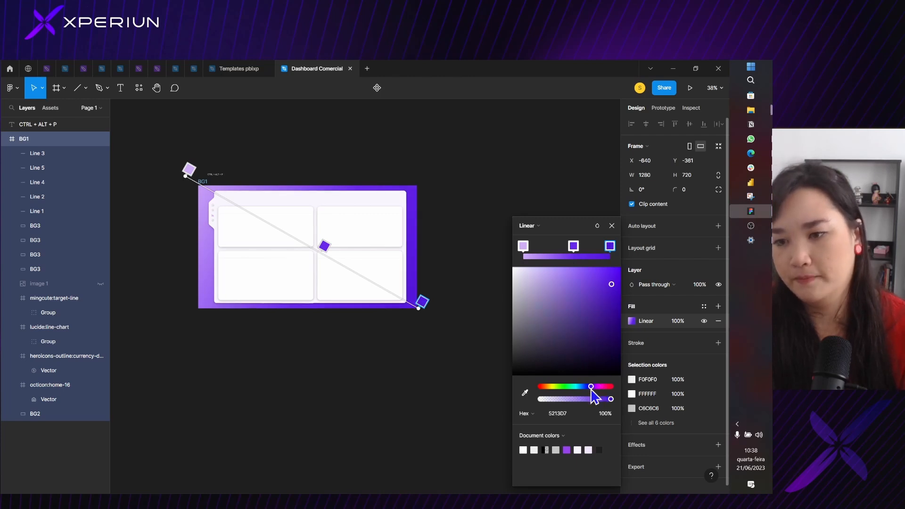
pyautogui.moveTo(592, 393); pyautogui.dragTo(594, 390)
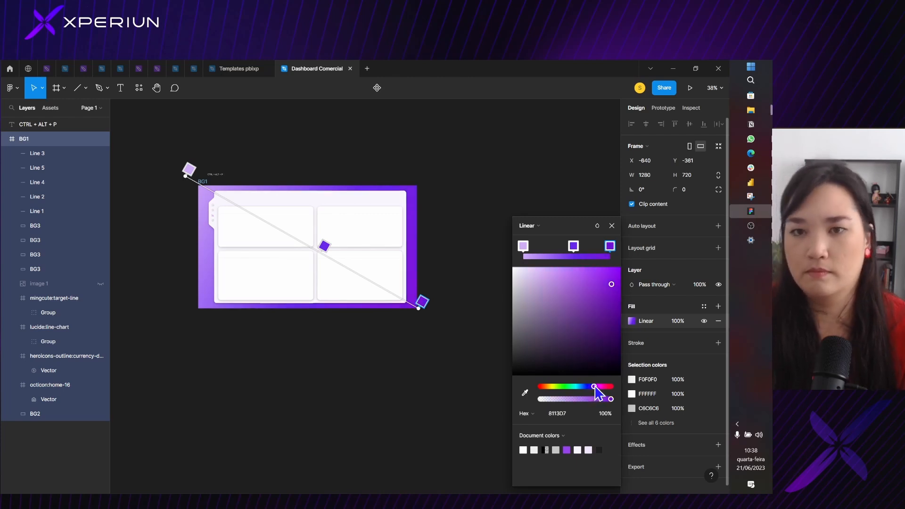
# Move the gradient's middle stop back to about its midpoint and finish editing the BG1 fill
pyautogui.click(573, 245)
pyautogui.moveTo(573, 246); pyautogui.dragTo(566, 246)
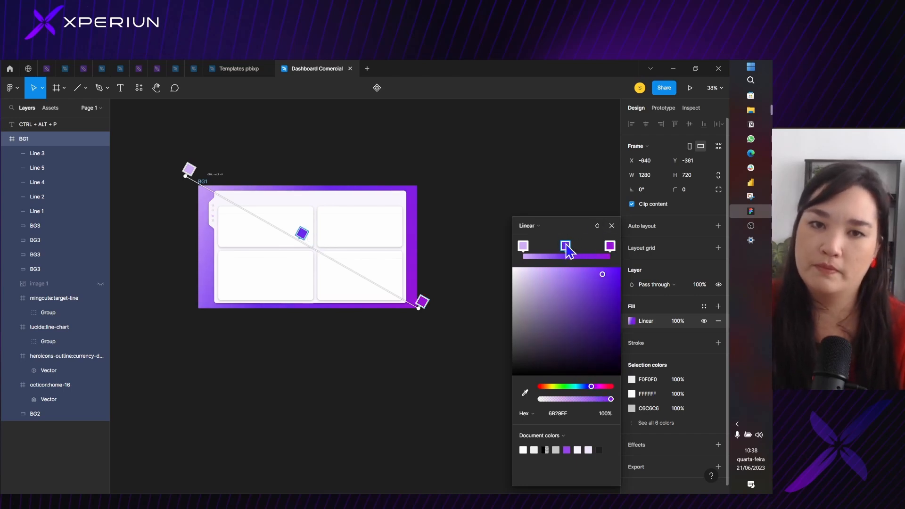
pyautogui.click(612, 226)
pyautogui.press('Escape')
pyautogui.keyDown('ctrl'); pyautogui.scroll(-3, 376, 198); pyautogui.keyUp('ctrl')
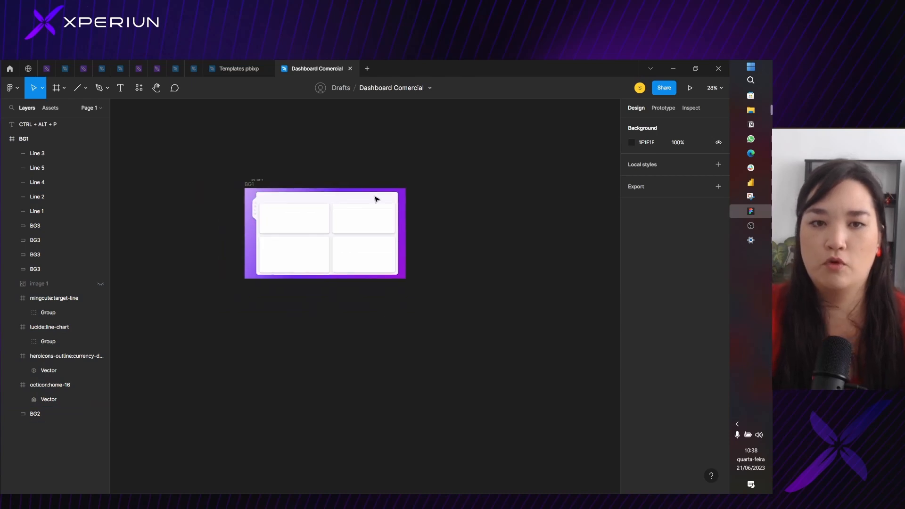
pyautogui.keyDown('ctrl'); pyautogui.scroll(3, 336, 173); pyautogui.keyUp('ctrl')
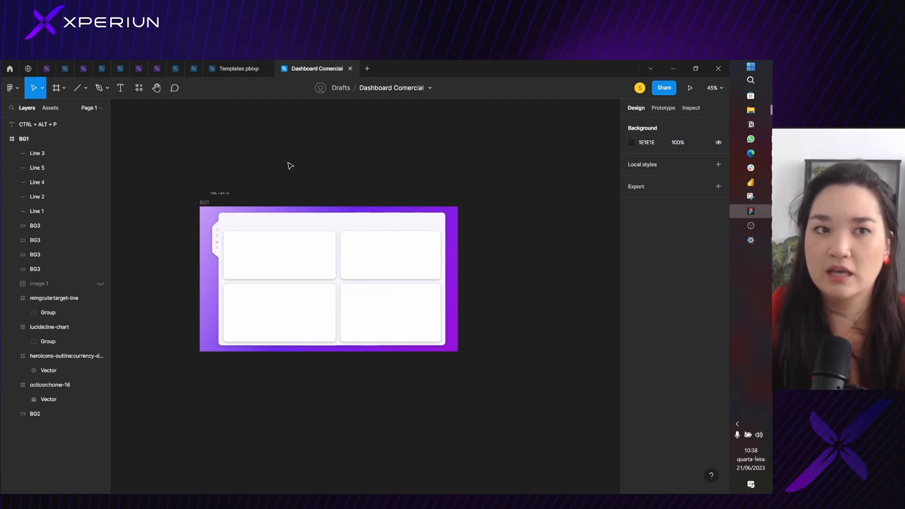
pyautogui.click(143, 94)
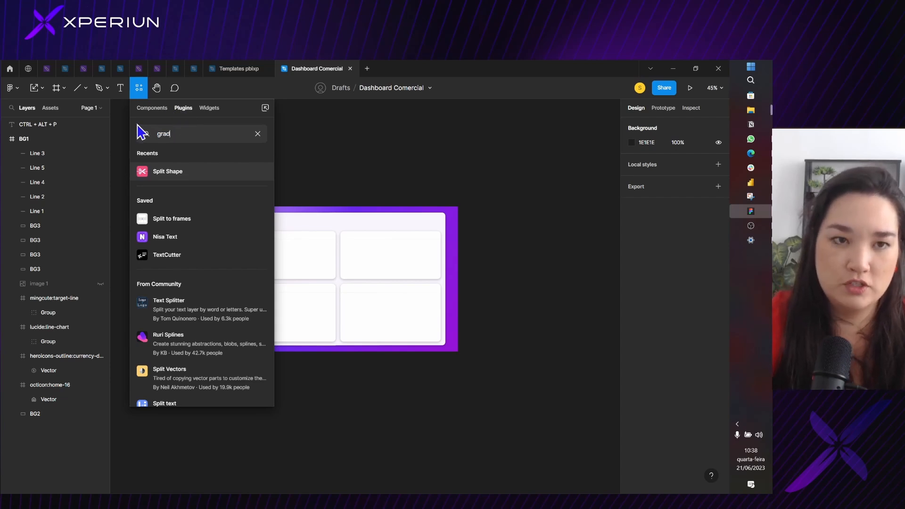
pyautogui.write('gradien')
pyautogui.press('Return')
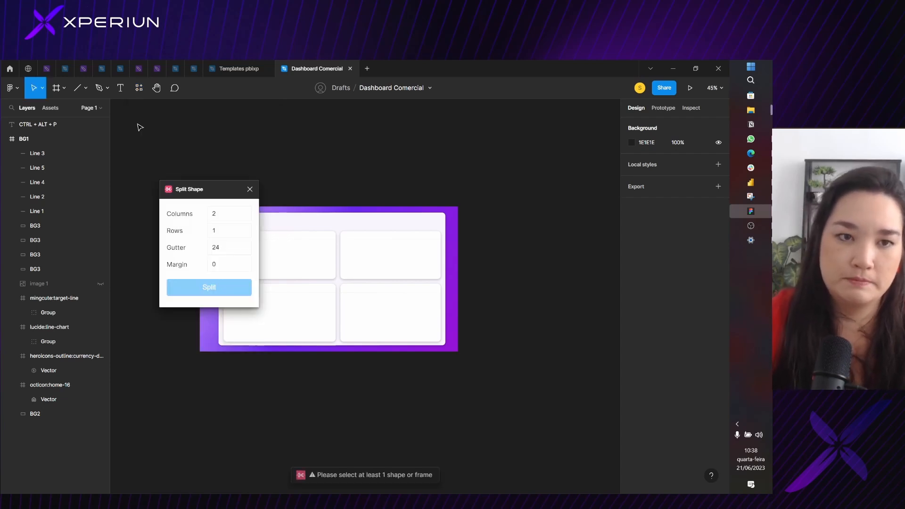
pyautogui.click(254, 192)
# Search the plugins for "gradient", run CoolHue - Gradient Color Palette and place its window beside the BG1 frame
pyautogui.click(138, 88)
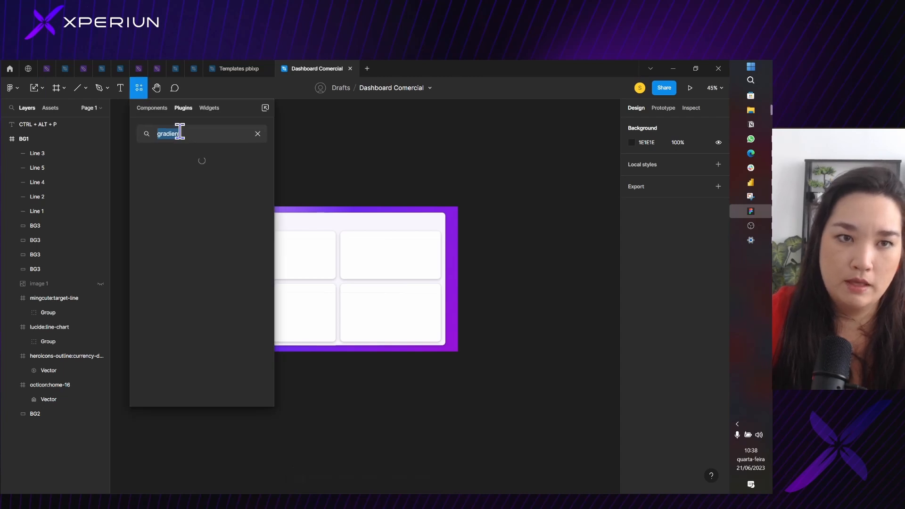
pyautogui.write('gradient')
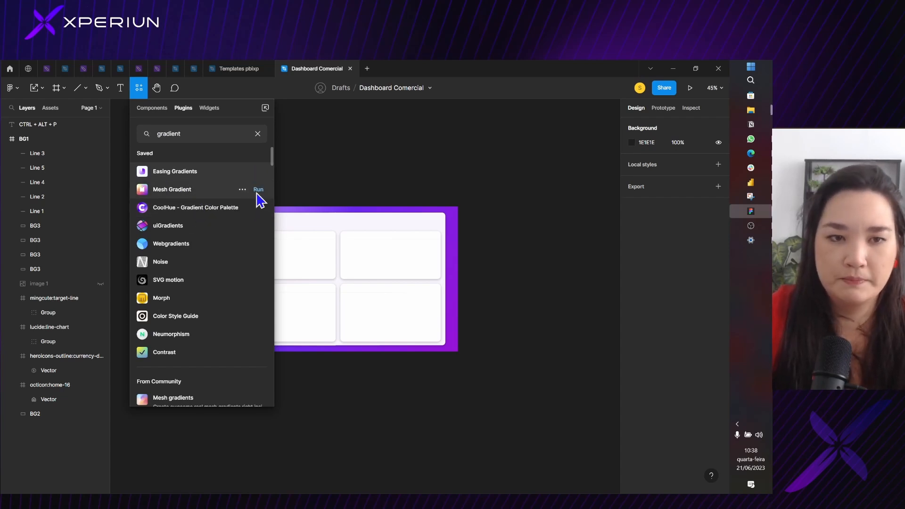
pyautogui.scroll(-2, 176, 218)
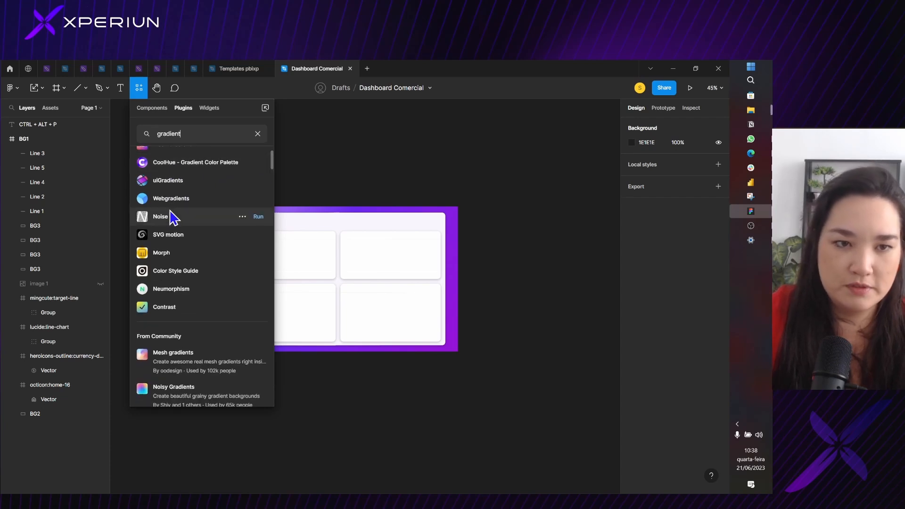
pyautogui.scroll(2, 161, 171)
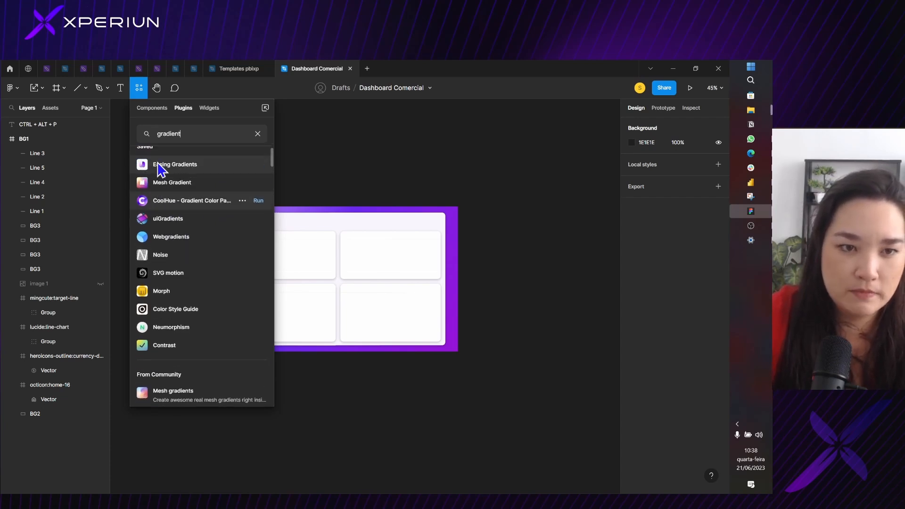
pyautogui.click(259, 209)
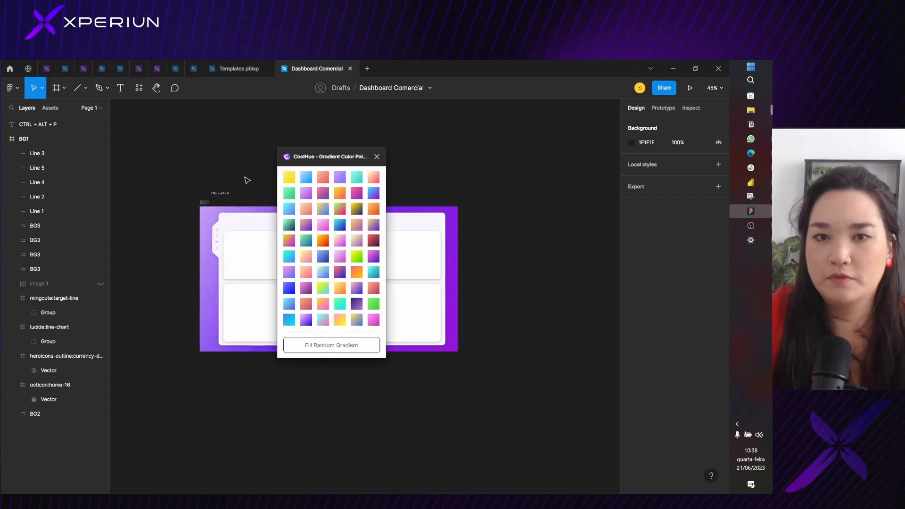
pyautogui.moveTo(302, 156); pyautogui.dragTo(513, 128)
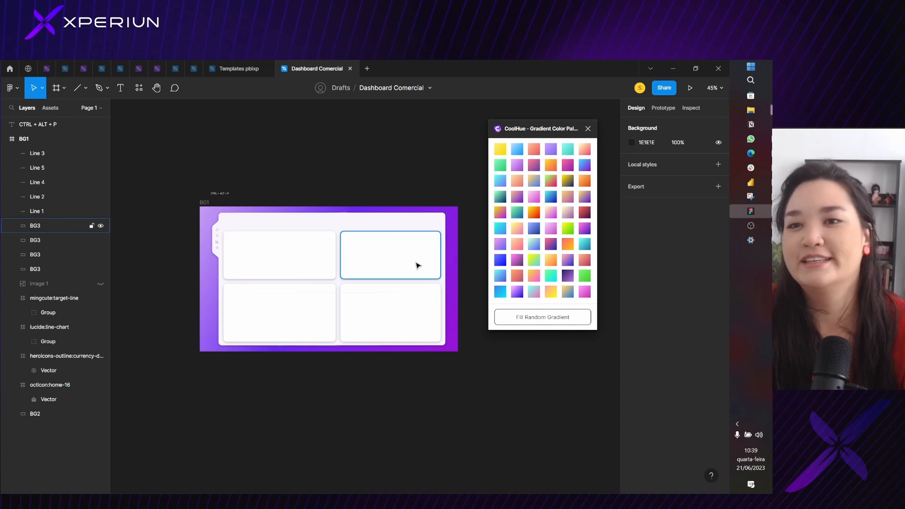
# Try several CoolHue gradient presets on the BG1 frame, ending with the dark-purple-to-lilac one
pyautogui.click(205, 203)
pyautogui.click(206, 204)
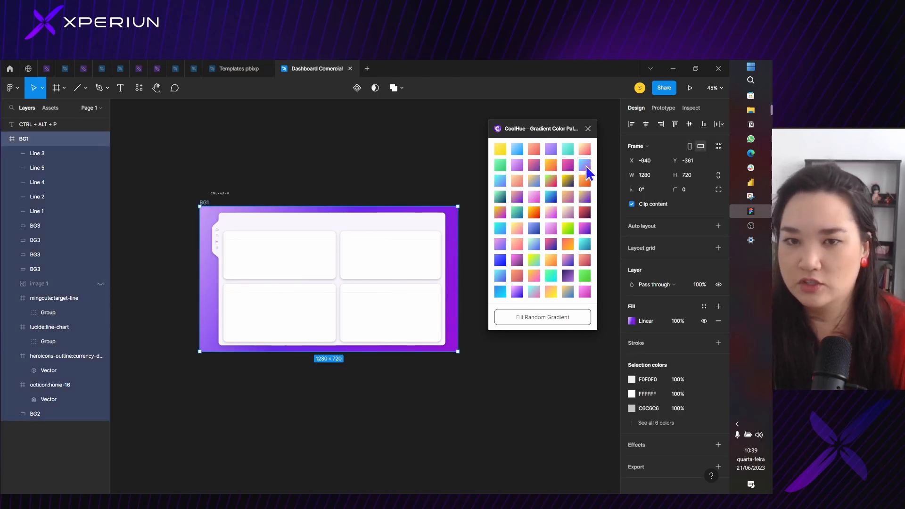
pyautogui.click(586, 166)
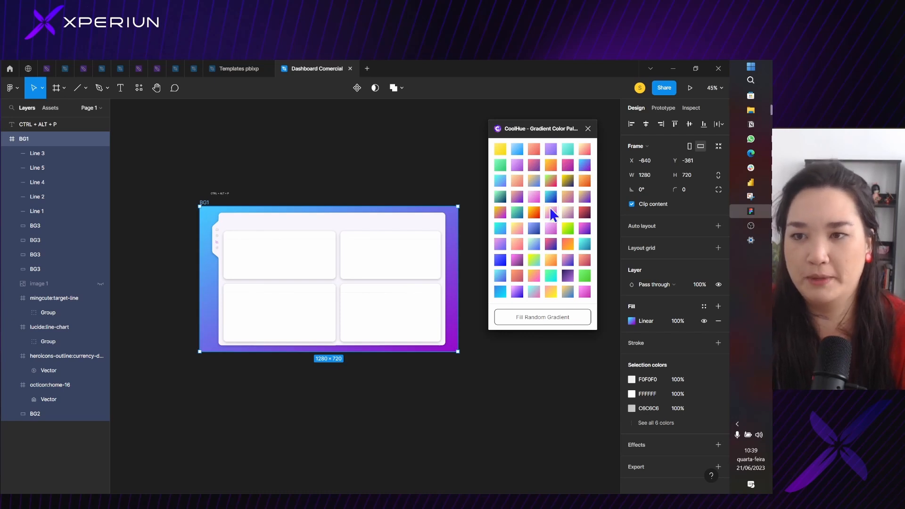
pyautogui.click(549, 197)
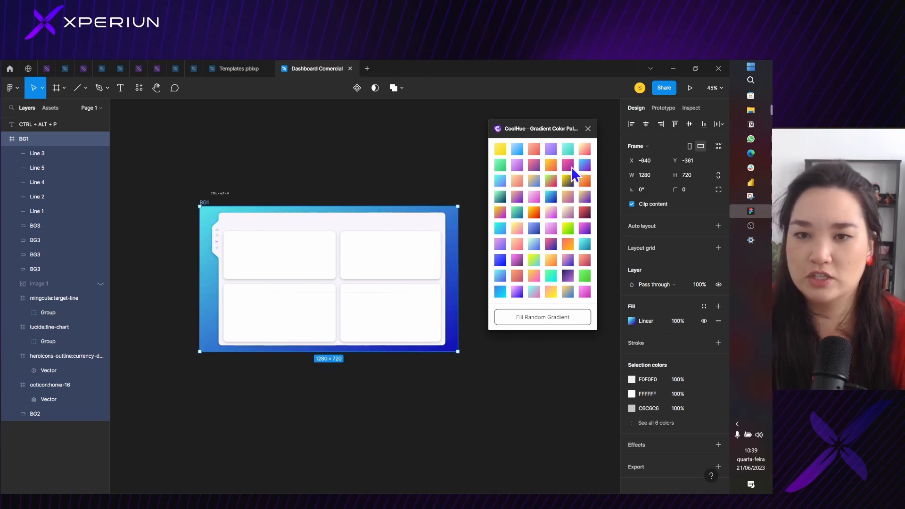
pyautogui.click(539, 230)
pyautogui.click(566, 276)
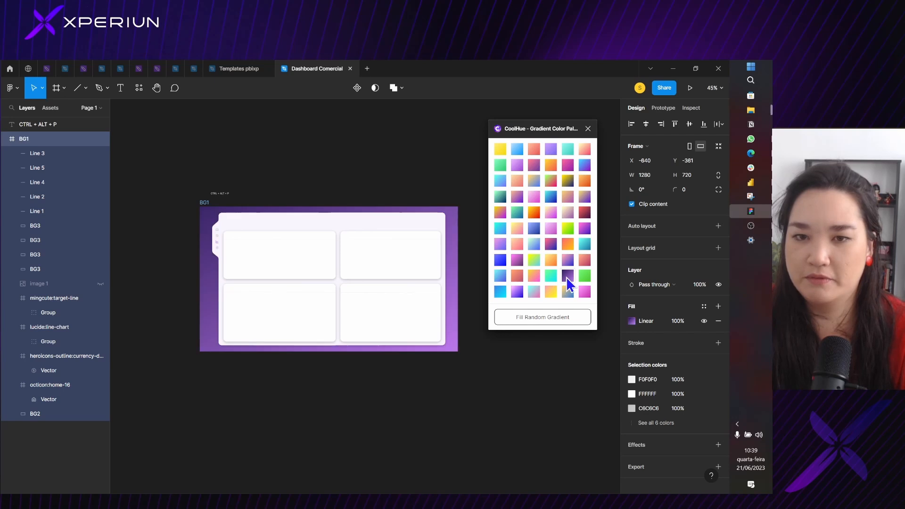
# Try further CoolHue presets on the BG1 frame, settle on the light-blue-to-purple gradient and close the plugin
pyautogui.click(584, 294)
pyautogui.click(584, 212)
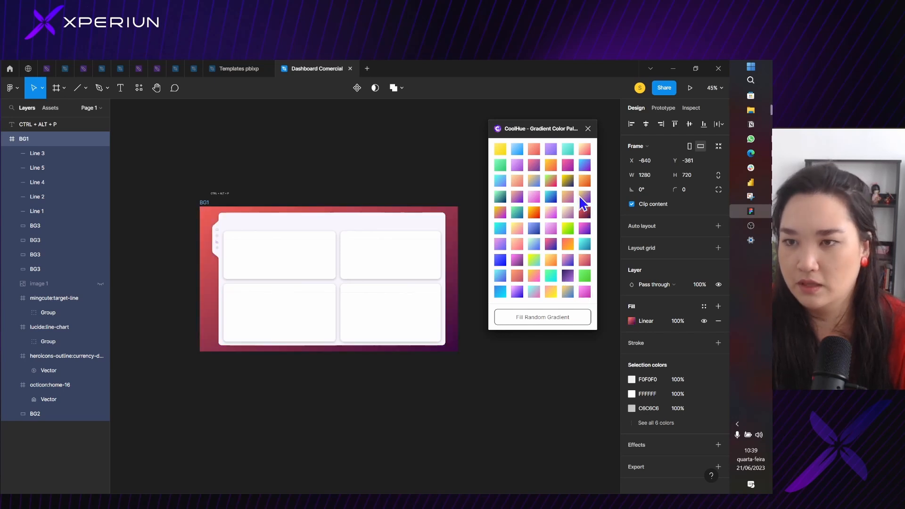
pyautogui.click(585, 165)
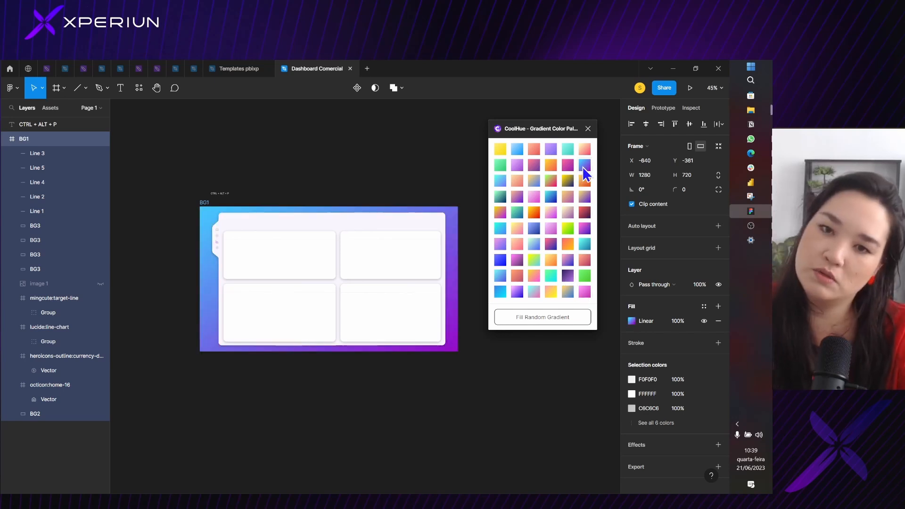
pyautogui.click(587, 128)
pyautogui.click(347, 202)
# Examine how the new gradient looks behind the panels and around the sidebar icons of the BG1 frame
pyautogui.scroll(3, 313, 224)
pyautogui.scroll(-2, 331, 197)
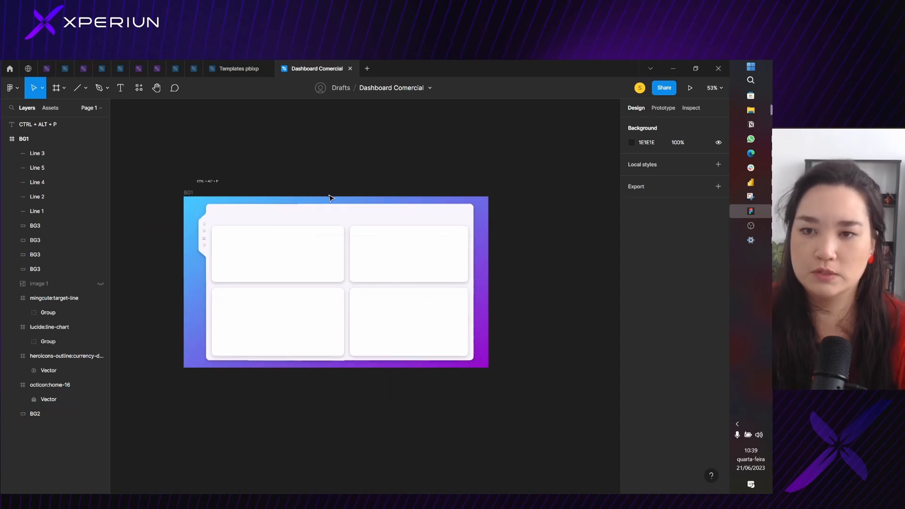
pyautogui.click(187, 193)
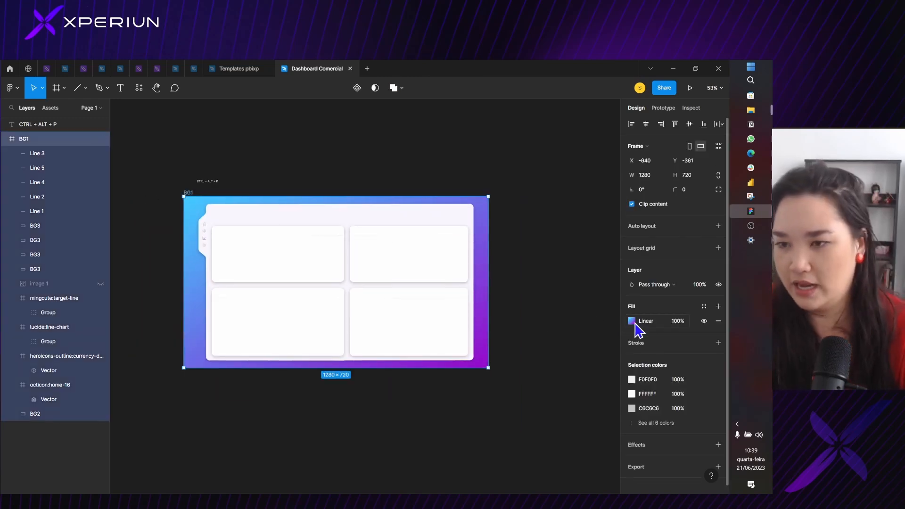
pyautogui.scroll(1, 395, 230)
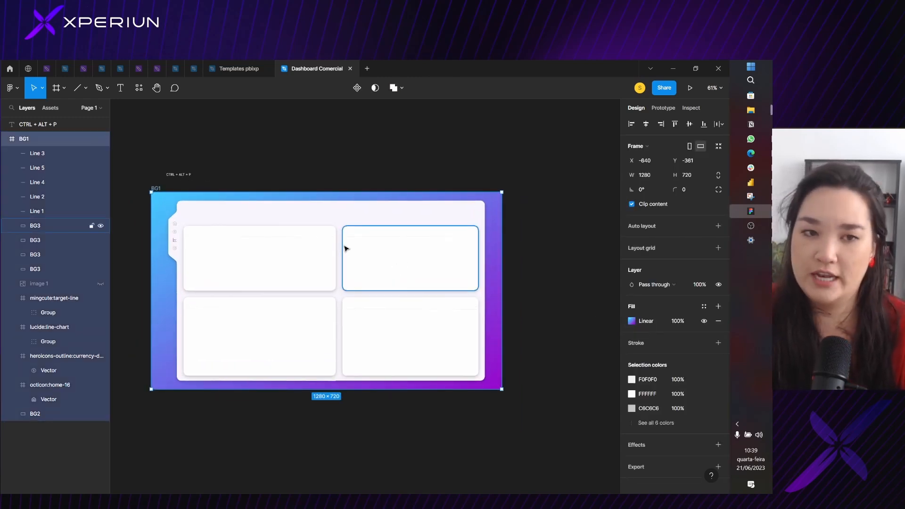
pyautogui.scroll(3, 175, 241)
pyautogui.click(174, 240)
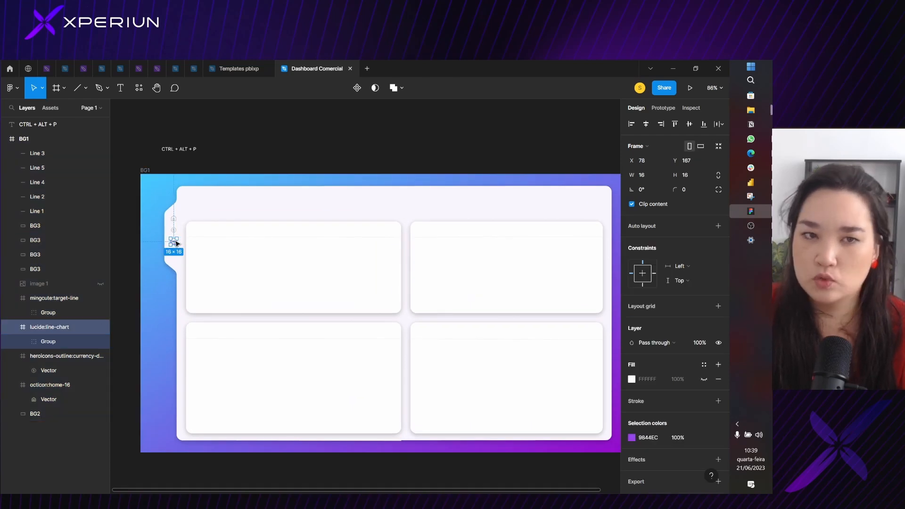
pyautogui.click(281, 146)
pyautogui.scroll(2, 281, 146)
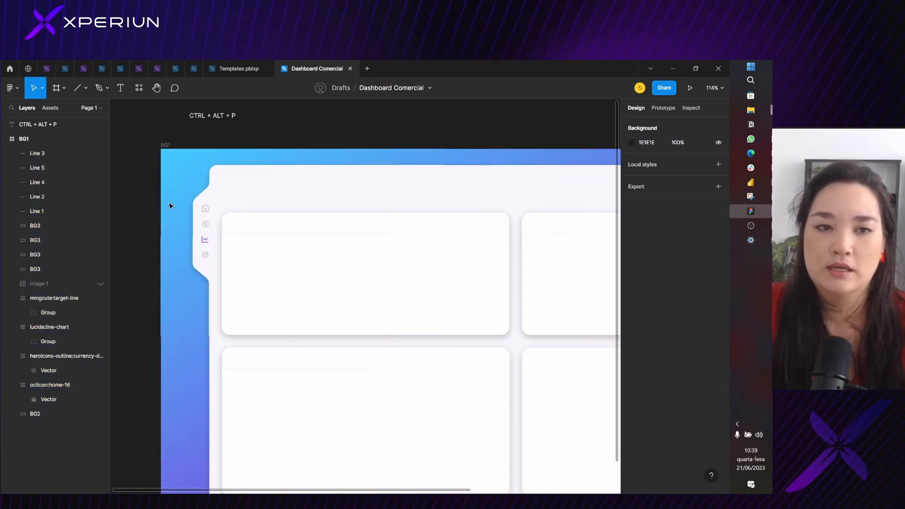
pyautogui.scroll(-4, 453, 155)
pyautogui.moveTo(476, 152); pyautogui.dragTo(359, 171)
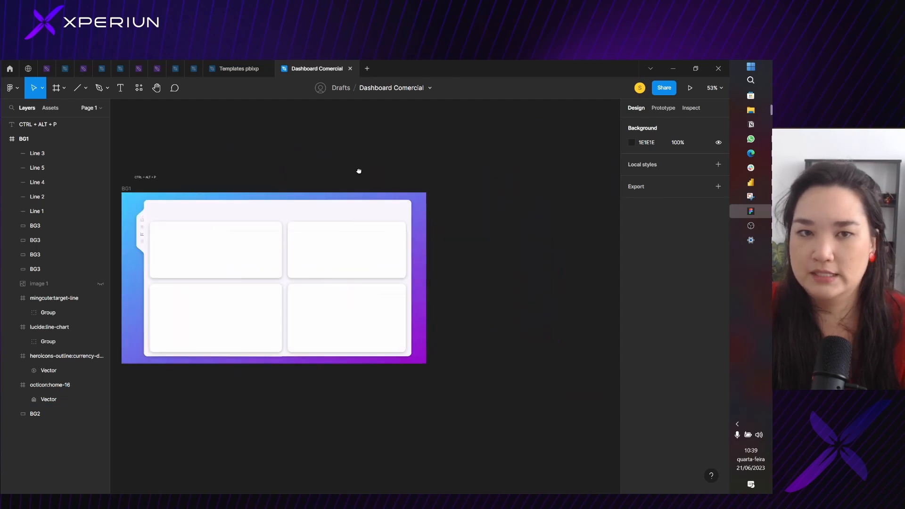
pyautogui.moveTo(268, 171); pyautogui.dragTo(335, 147)
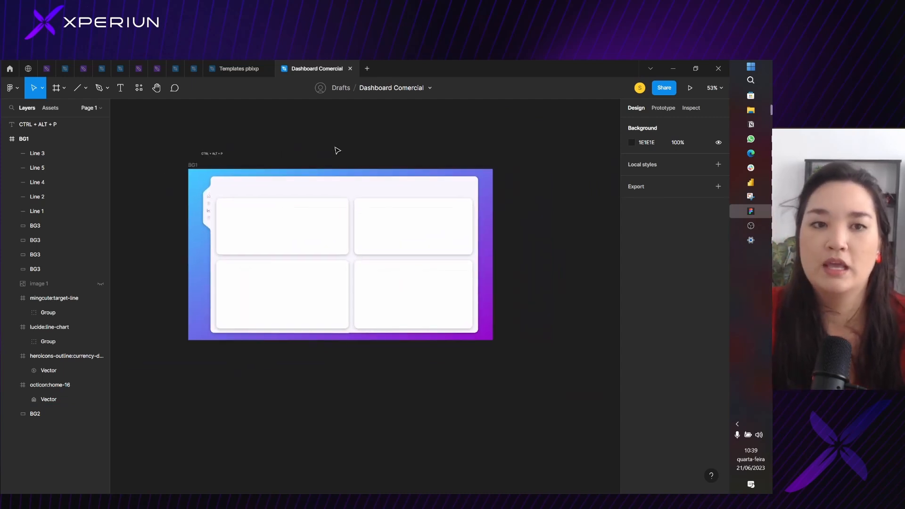
# Rename the BG1 frame to "Pagina 1"
pyautogui.click(194, 165)
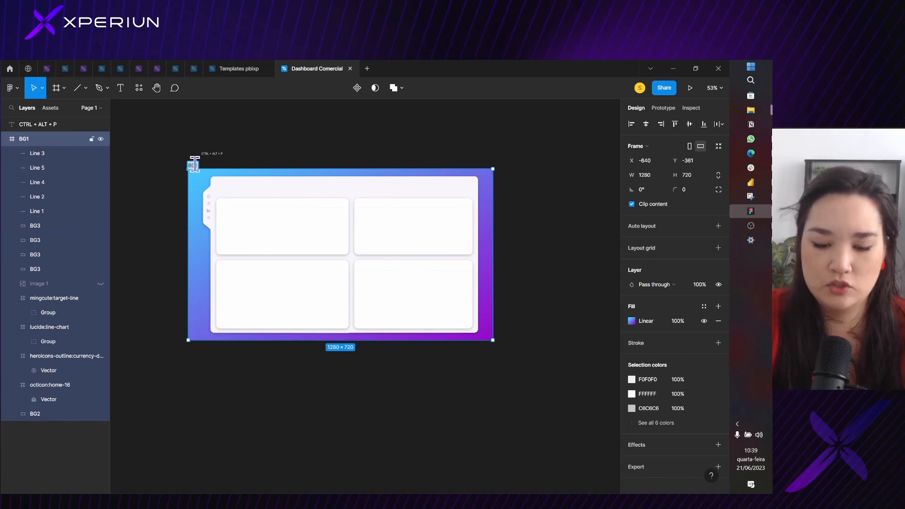
pyautogui.write('1')
pyautogui.press('Return')
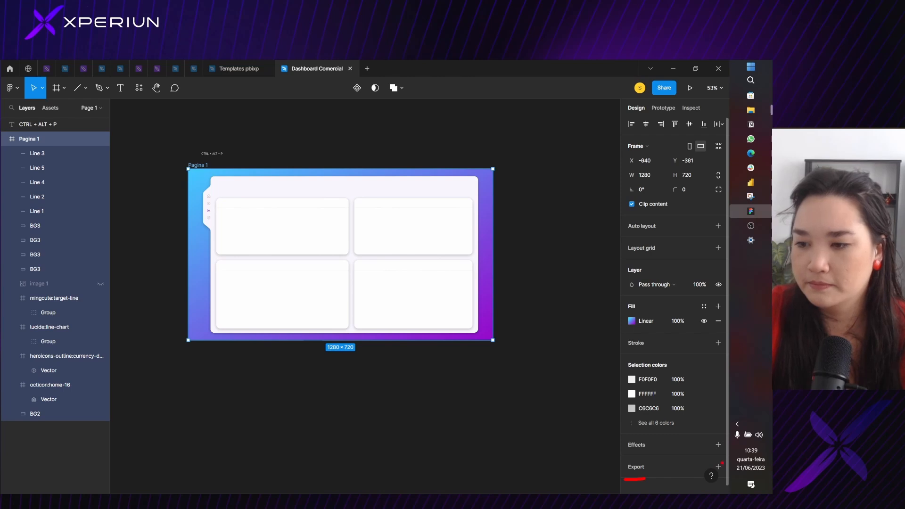
# Add an export setting to the Pagina 1 frame and set its format to SVG
pyautogui.click(717, 466)
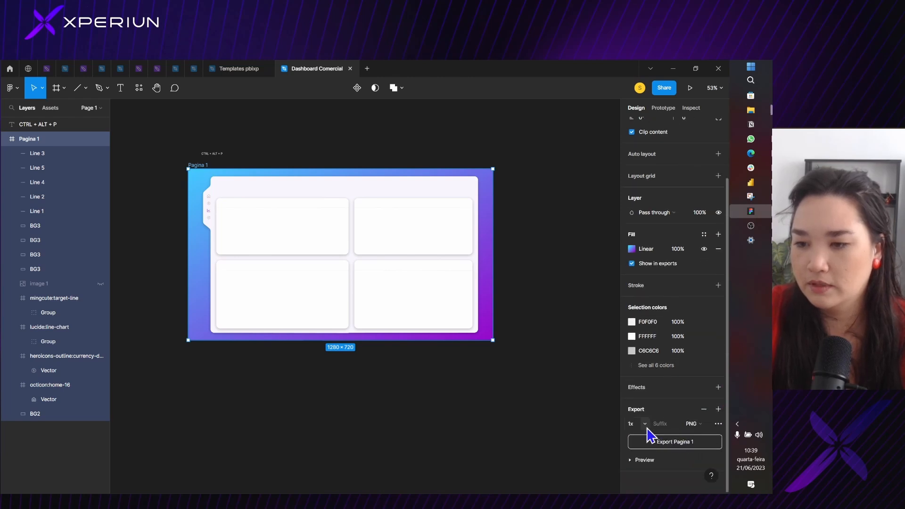
pyautogui.click(646, 426)
pyautogui.click(696, 427)
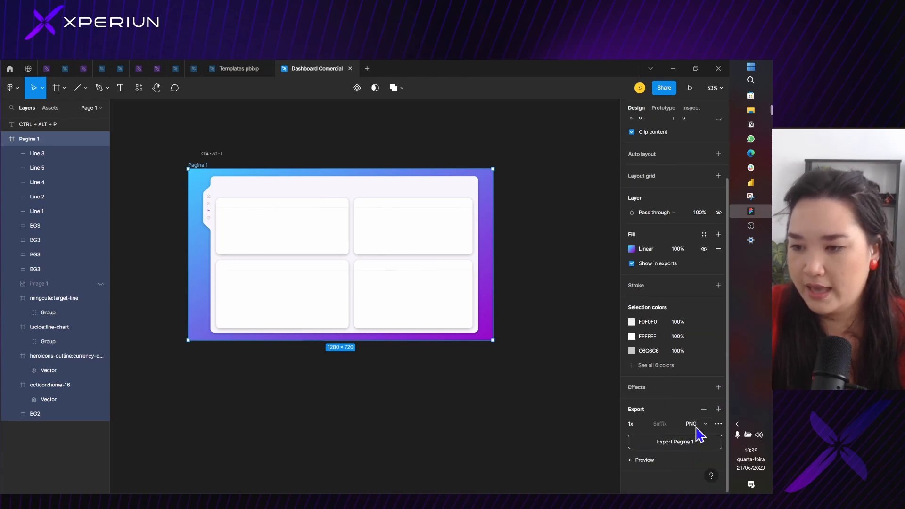
pyautogui.click(695, 426)
pyautogui.click(702, 446)
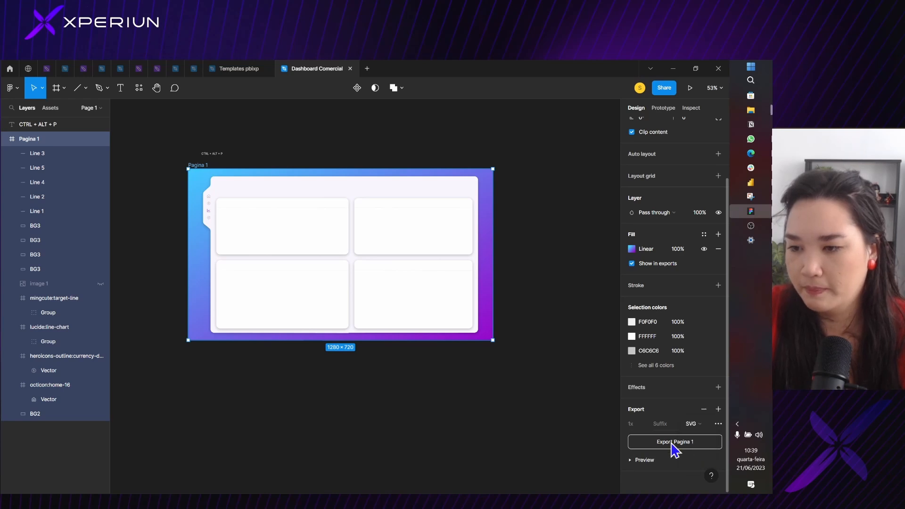
# Export the Pagina 1 frame as Pagina 1.svg into the FIGMA folder on the desktop
pyautogui.click(680, 443)
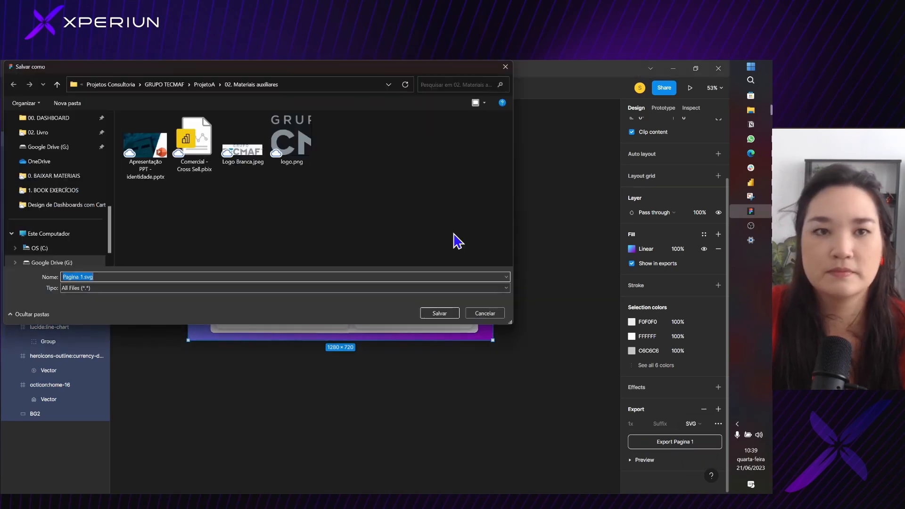
pyautogui.scroll(5, 108, 231)
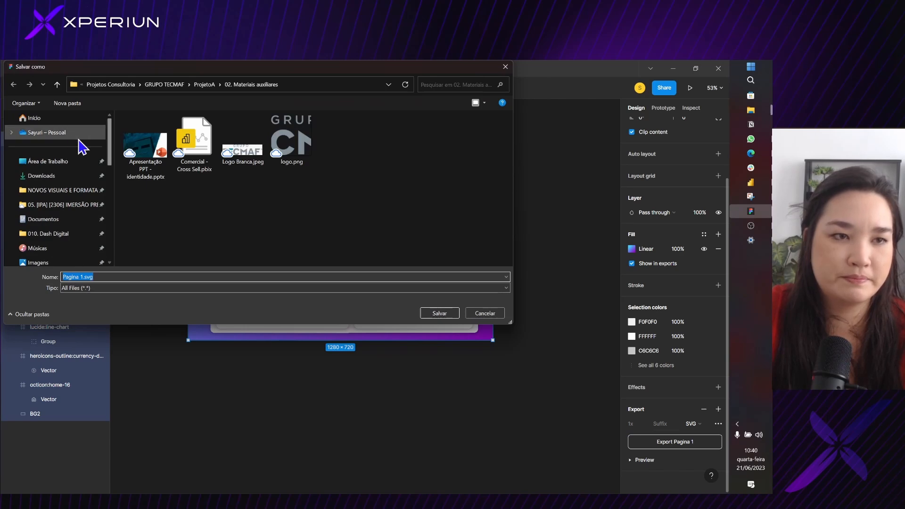
pyautogui.click(71, 133)
pyautogui.click(65, 161)
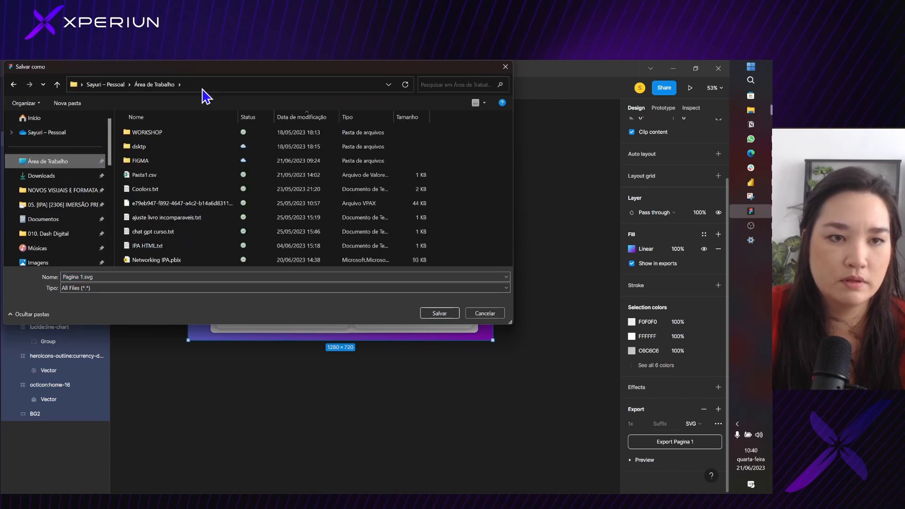
pyautogui.doubleClick(178, 161)
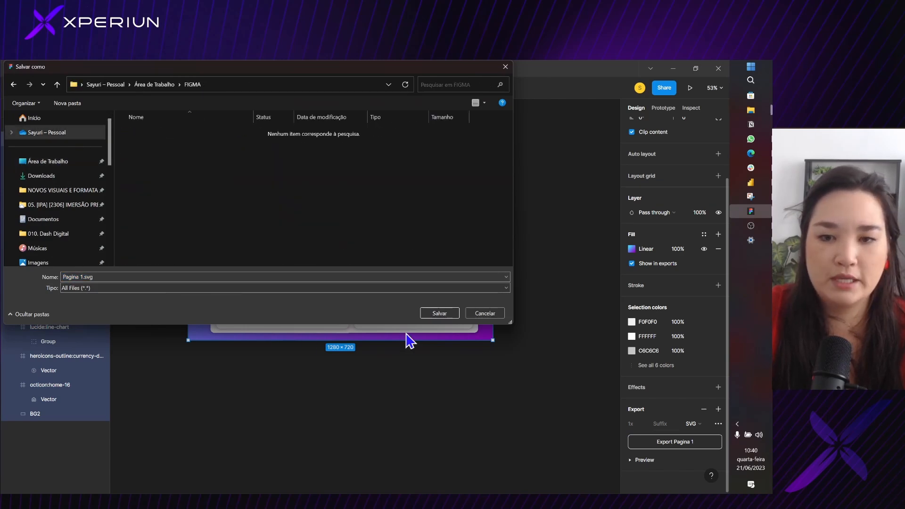
pyautogui.click(440, 315)
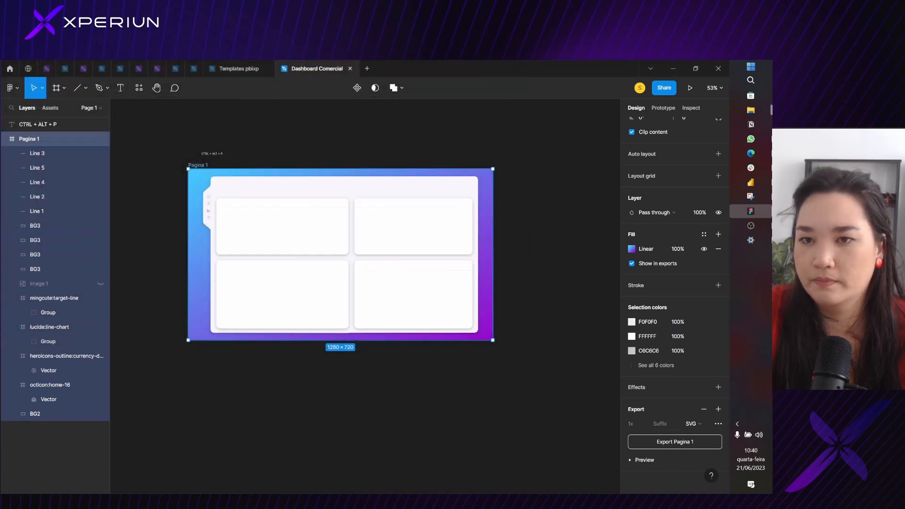
# Switch to Power BI Desktop and open the canvas background (Tela de fundo) settings of the 1. Performance page
pyautogui.click(753, 183)
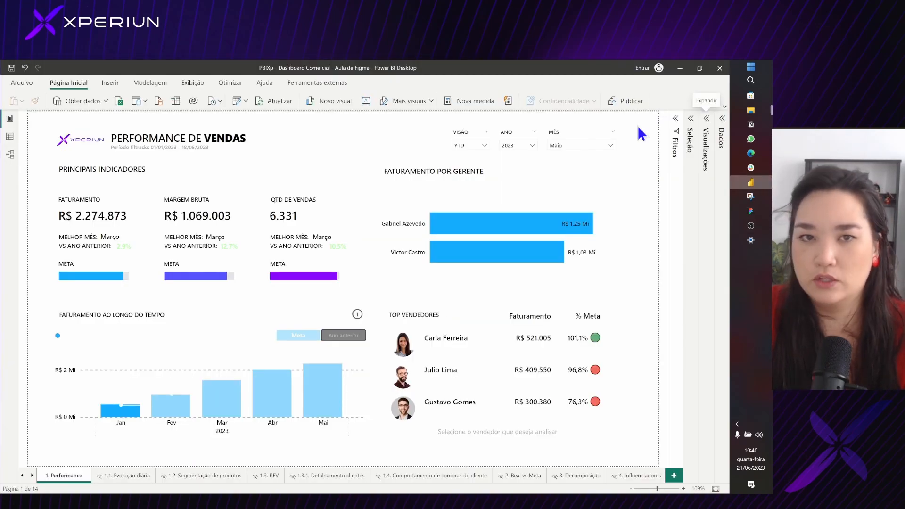
pyautogui.click(708, 120)
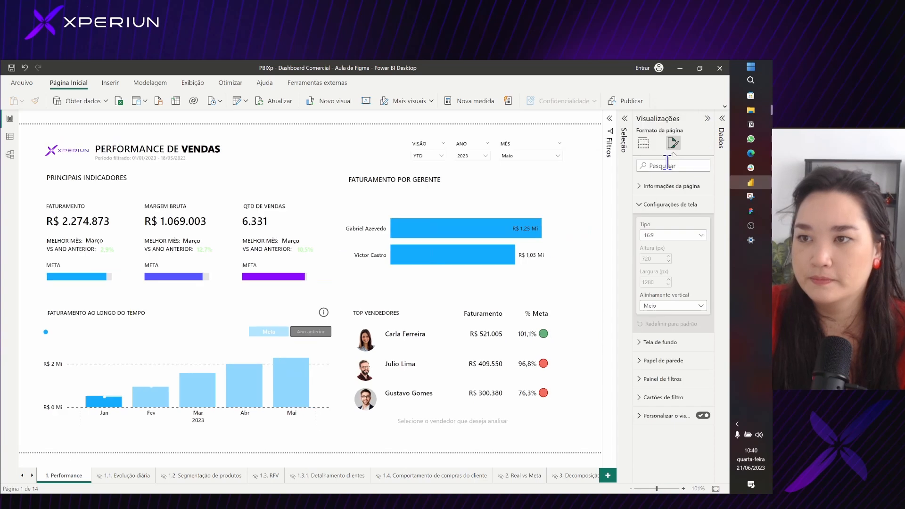
pyautogui.click(668, 210)
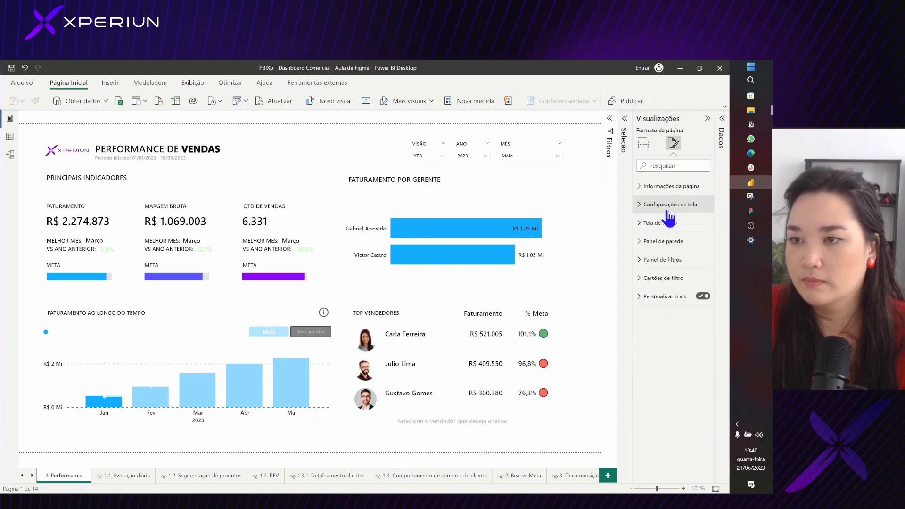
pyautogui.click(669, 242)
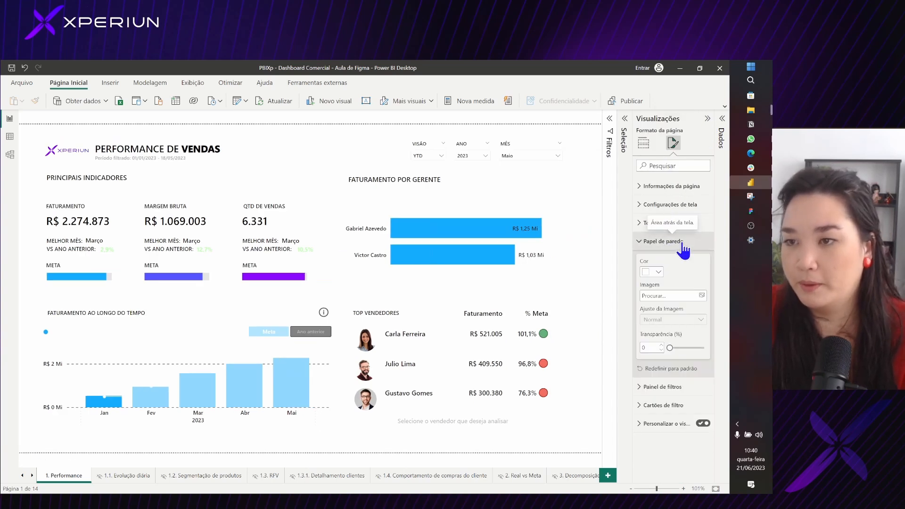
pyautogui.click(682, 241)
pyautogui.click(684, 224)
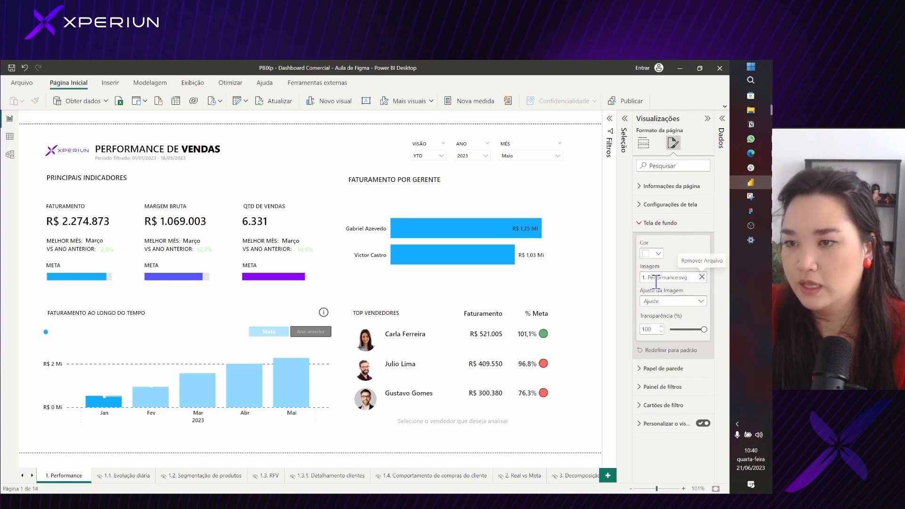
# Replace the page's background image with Pagina 1.svg from the FIGMA folder on the desktop
pyautogui.click(701, 278)
pyautogui.click(701, 277)
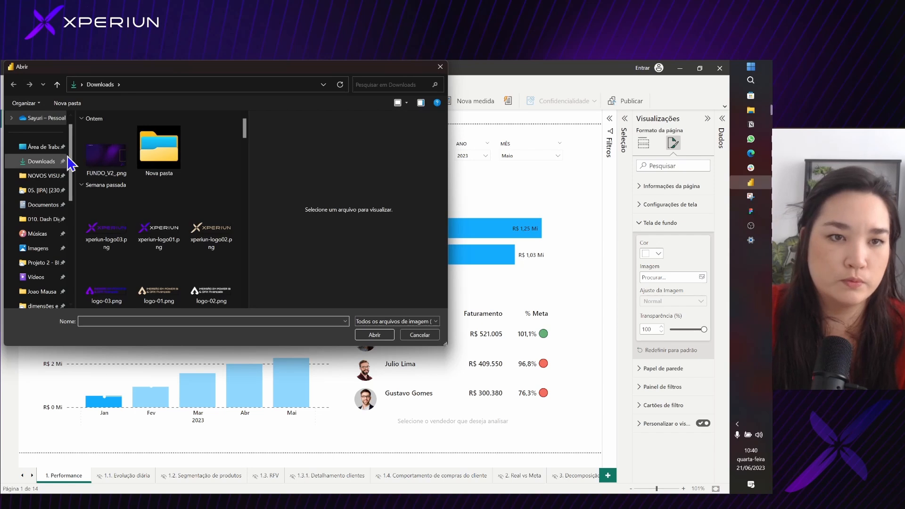
pyautogui.click(34, 146)
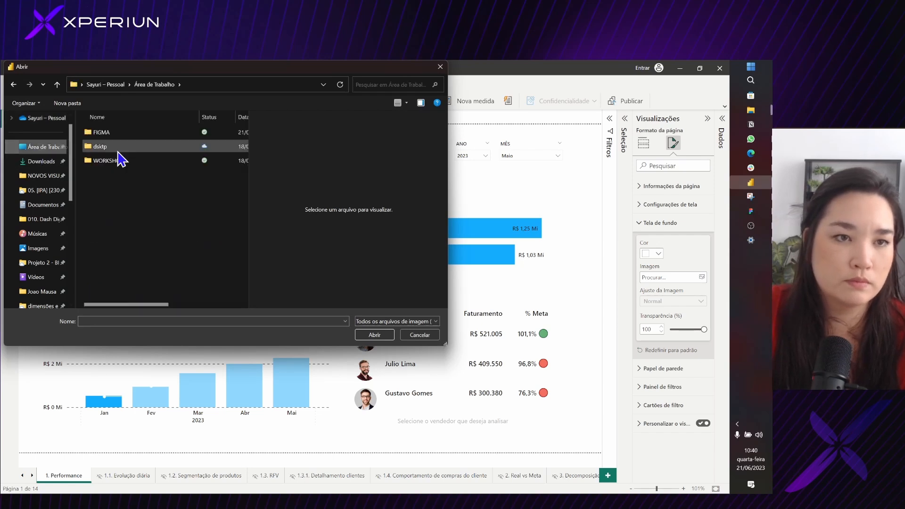
pyautogui.doubleClick(117, 135)
pyautogui.click(124, 134)
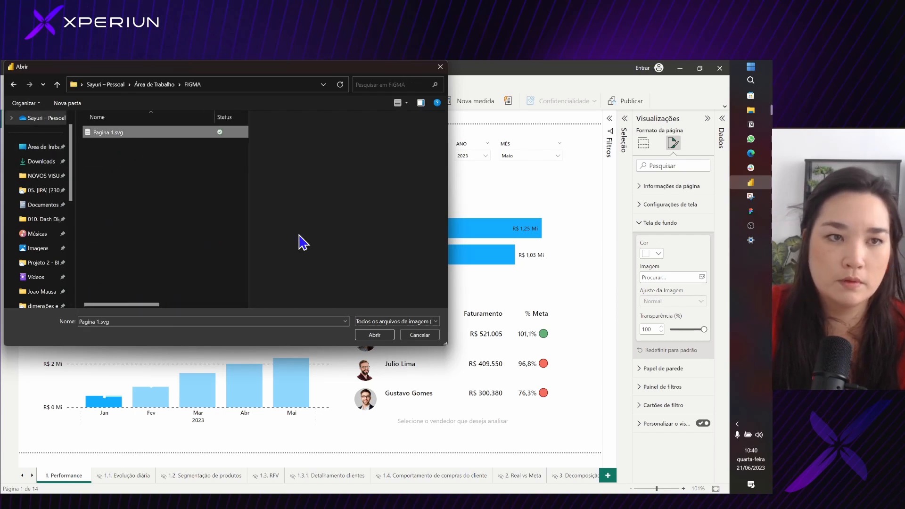
pyautogui.click(369, 336)
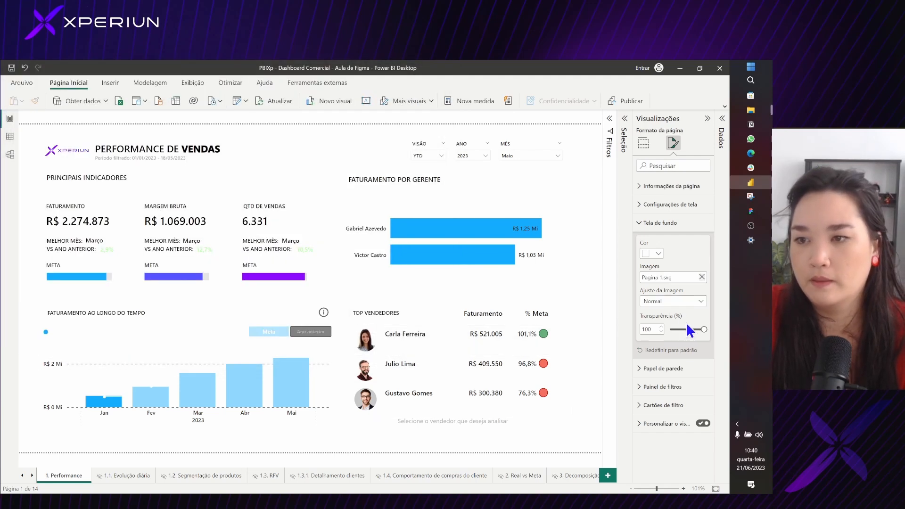
# Set the background image's fit to Ajuste and its transparency to 0%, and collapse the formatting options
pyautogui.moveTo(414, 236)
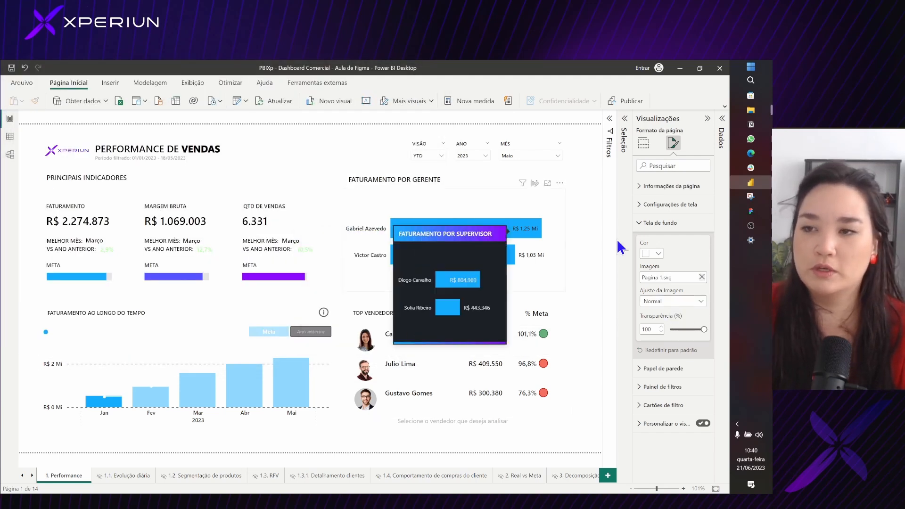
pyautogui.click(663, 304)
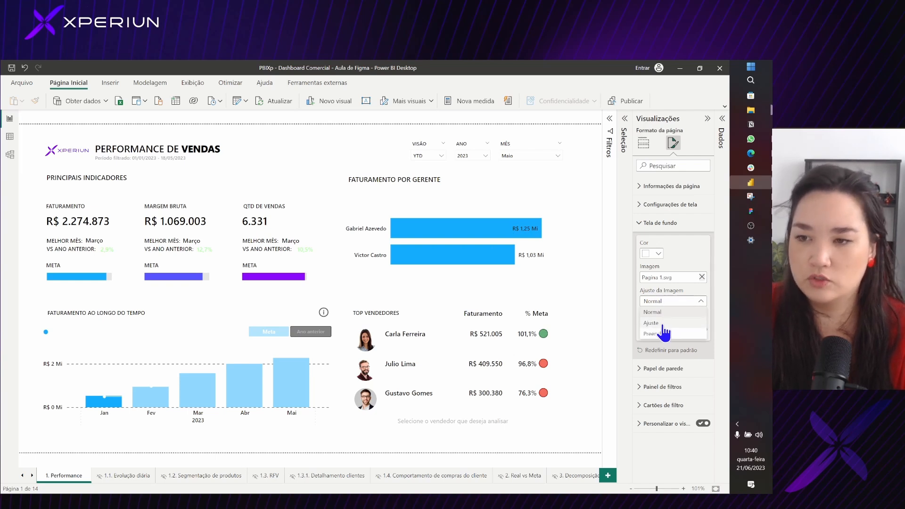
pyautogui.click(654, 323)
pyautogui.moveTo(703, 325); pyautogui.dragTo(635, 346)
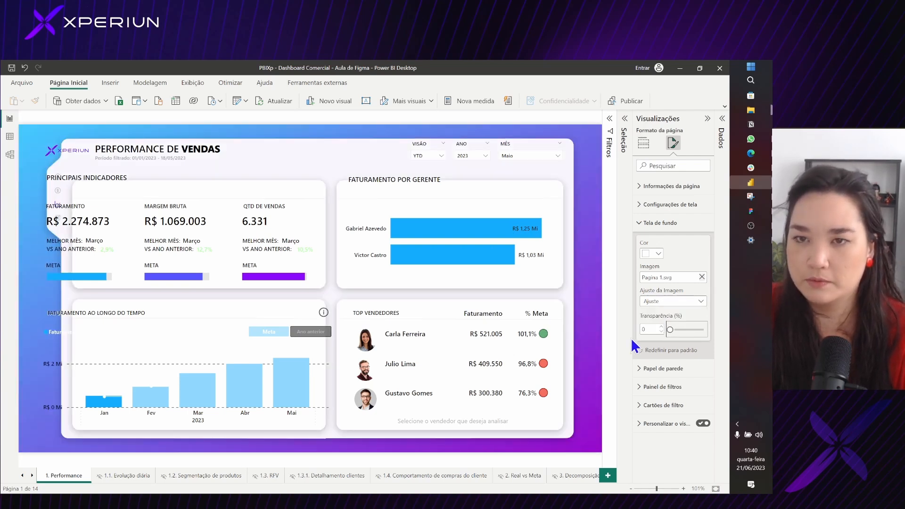
pyautogui.click(707, 118)
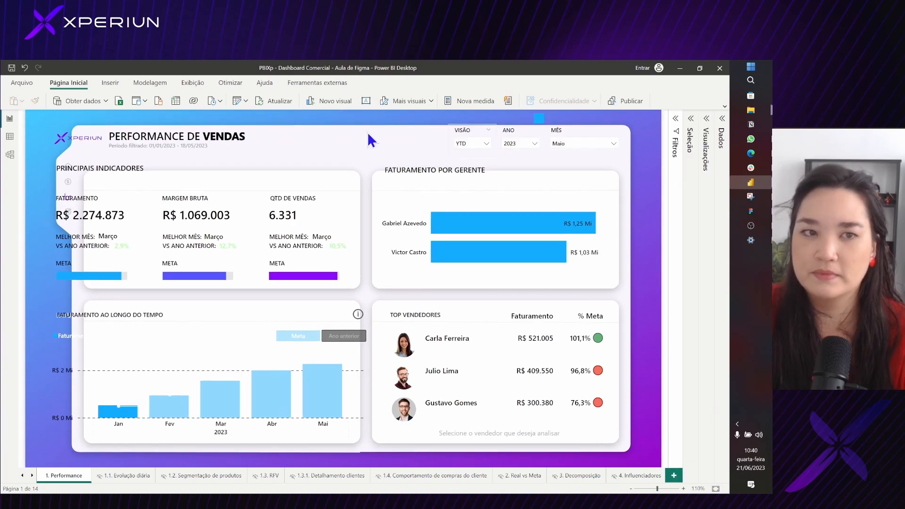
# Try to shift the Principais Indicadores visuals and the Faturamento ao Longo do Tempo header elements into the background panels, and undo the move
pyautogui.moveTo(25, 151); pyautogui.dragTo(375, 301)
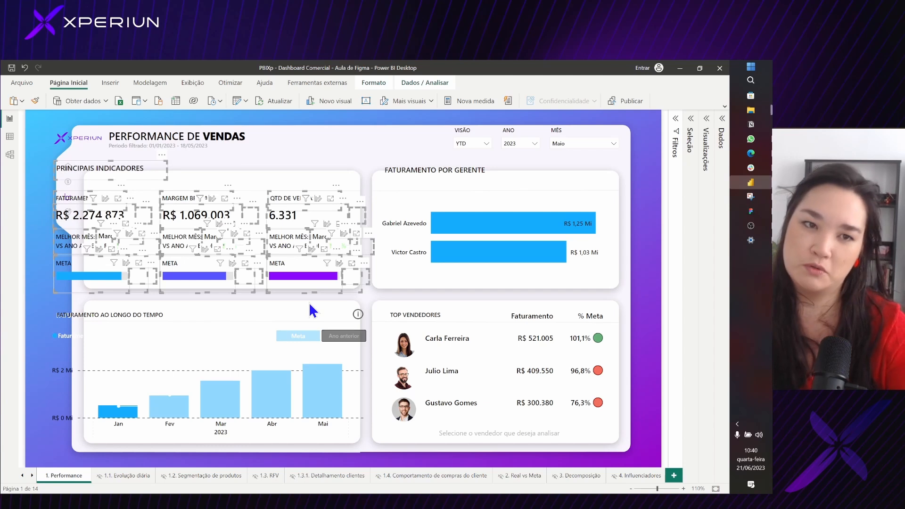
pyautogui.click(242, 175)
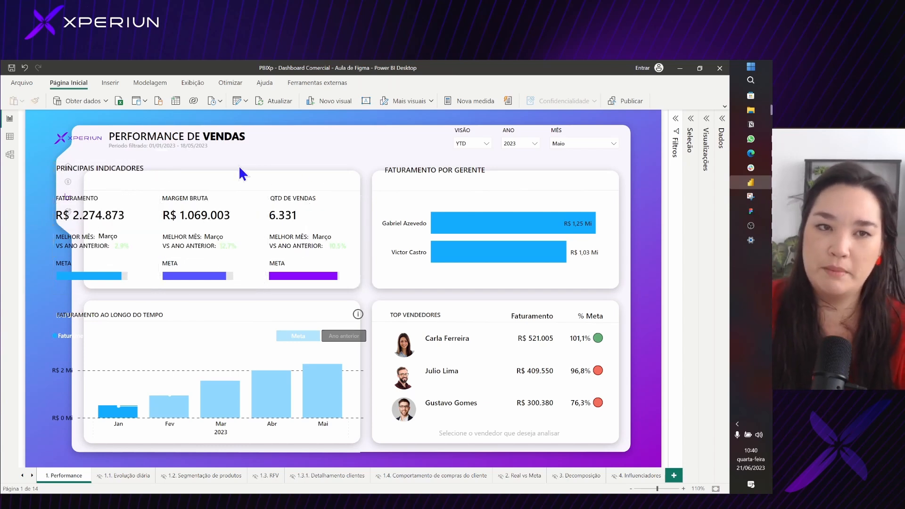
pyautogui.moveTo(36, 151); pyautogui.dragTo(486, 358)
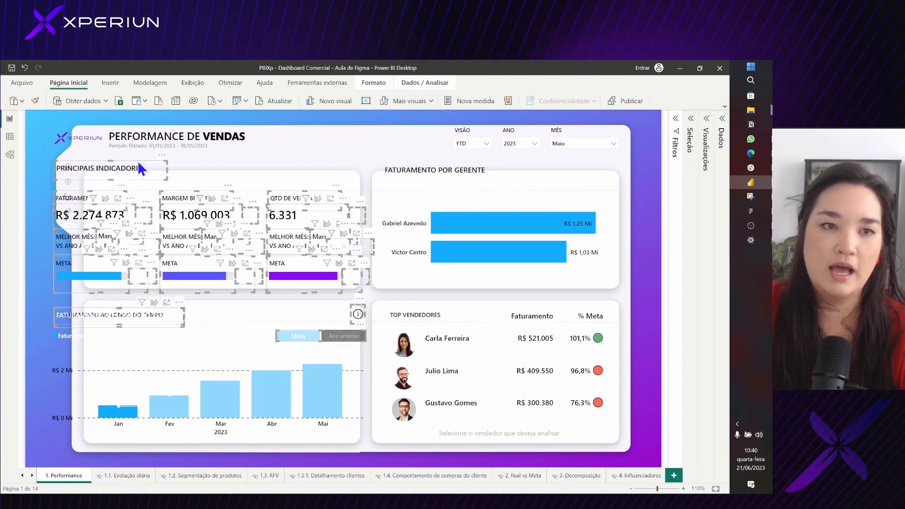
pyautogui.moveTo(165, 151); pyautogui.dragTo(205, 164)
pyautogui.keyDown('ctrl'); pyautogui.click(206, 165); pyautogui.keyUp('ctrl')
pyautogui.keyDown('ctrl'); pyautogui.click(74, 134); pyautogui.keyUp('ctrl')
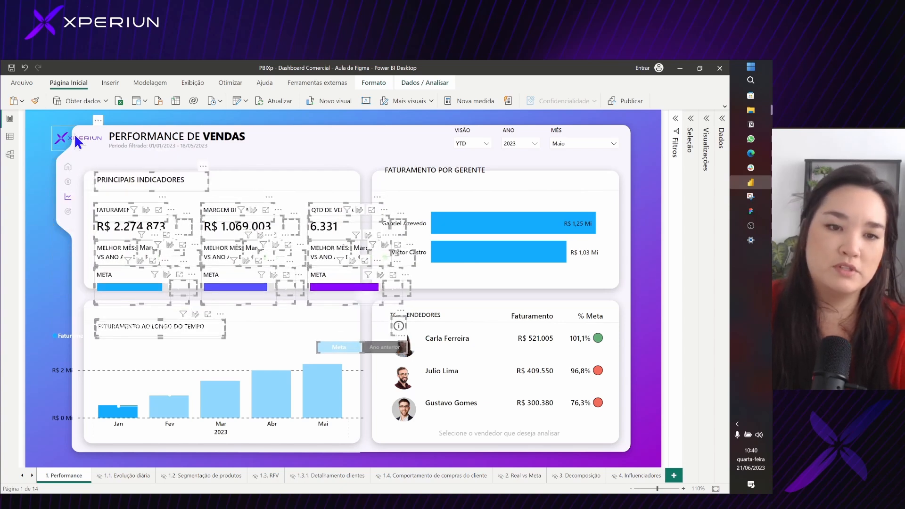
pyautogui.hotkey('ctrl', 'z')
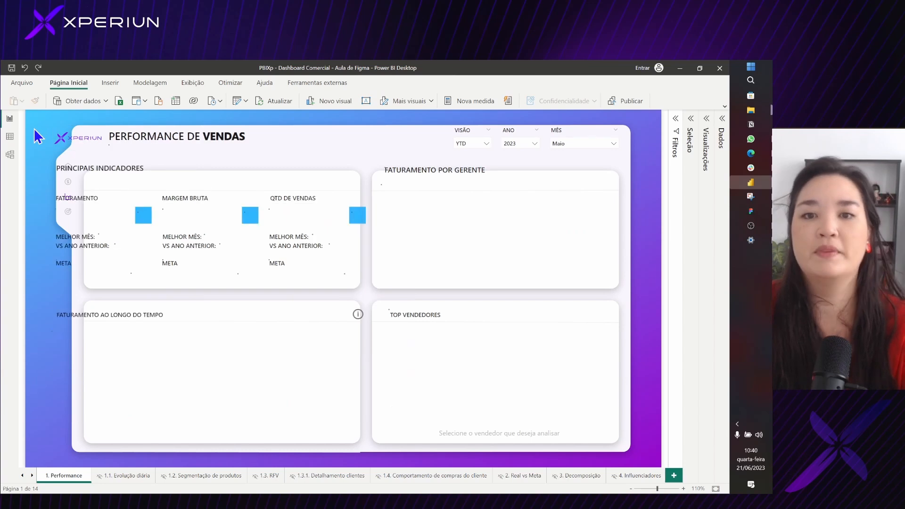